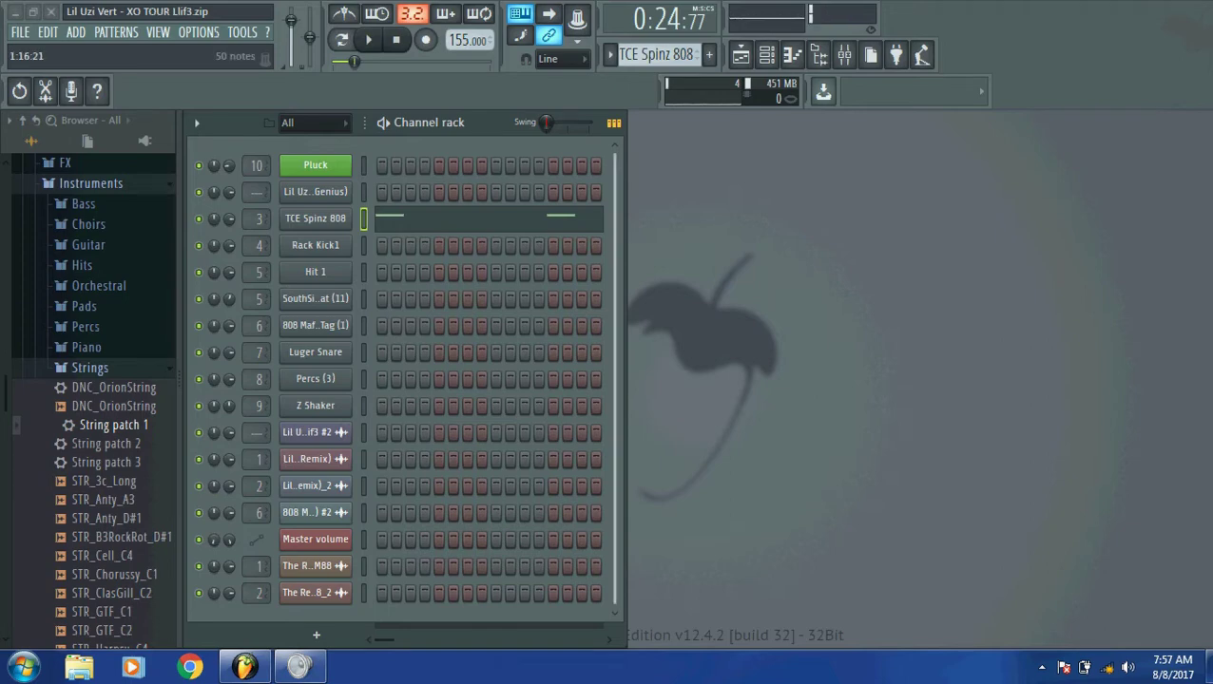
# Step: Open the TCE Spinz 808 channel's notes in the piano roll and listen to the pattern
pyautogui.click(578, 218)
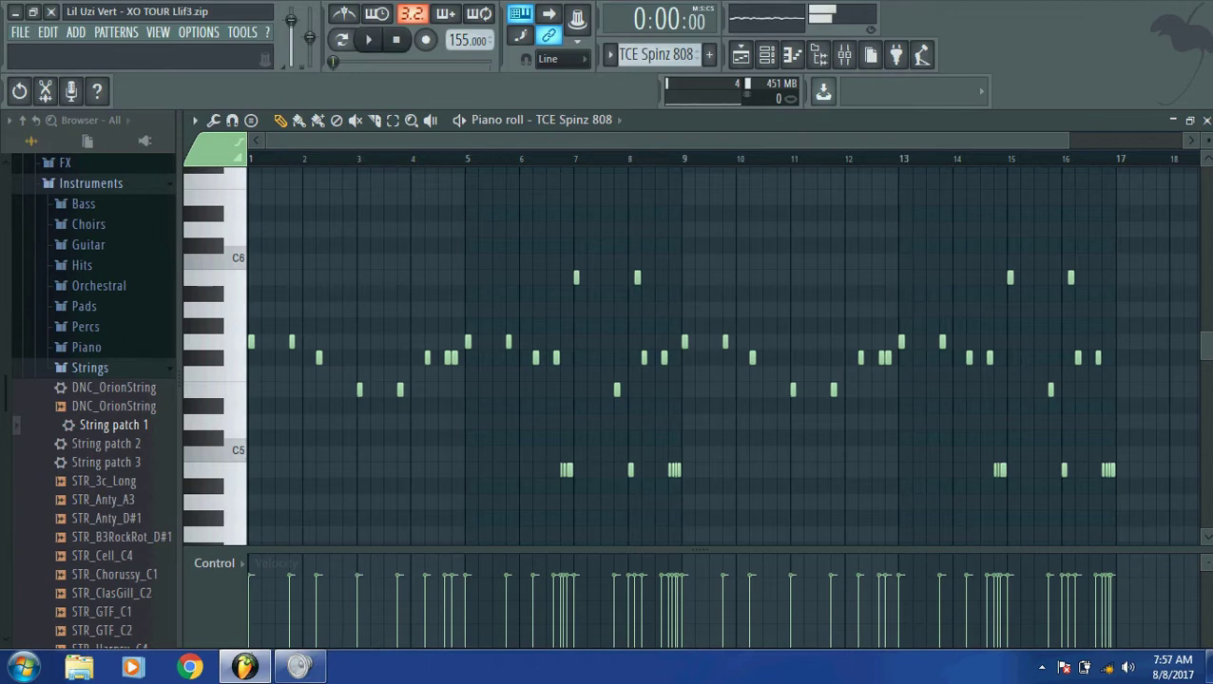
pyautogui.click(766, 54)
pyautogui.press('space')
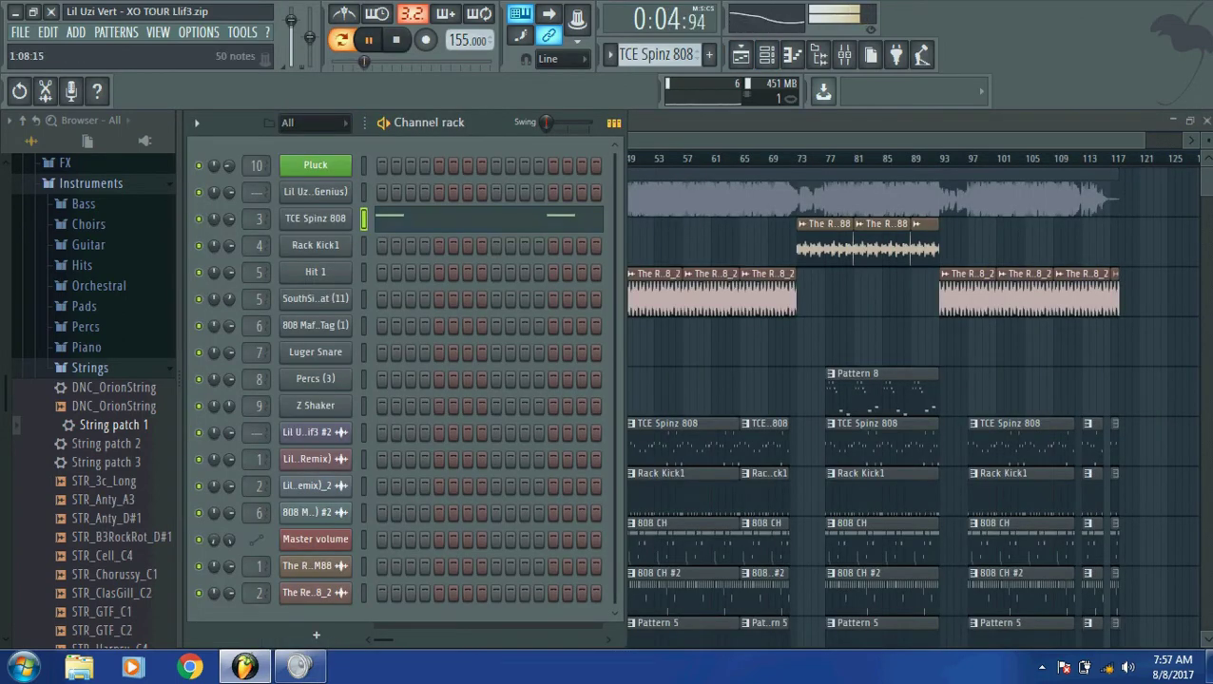
pyautogui.press('F7')
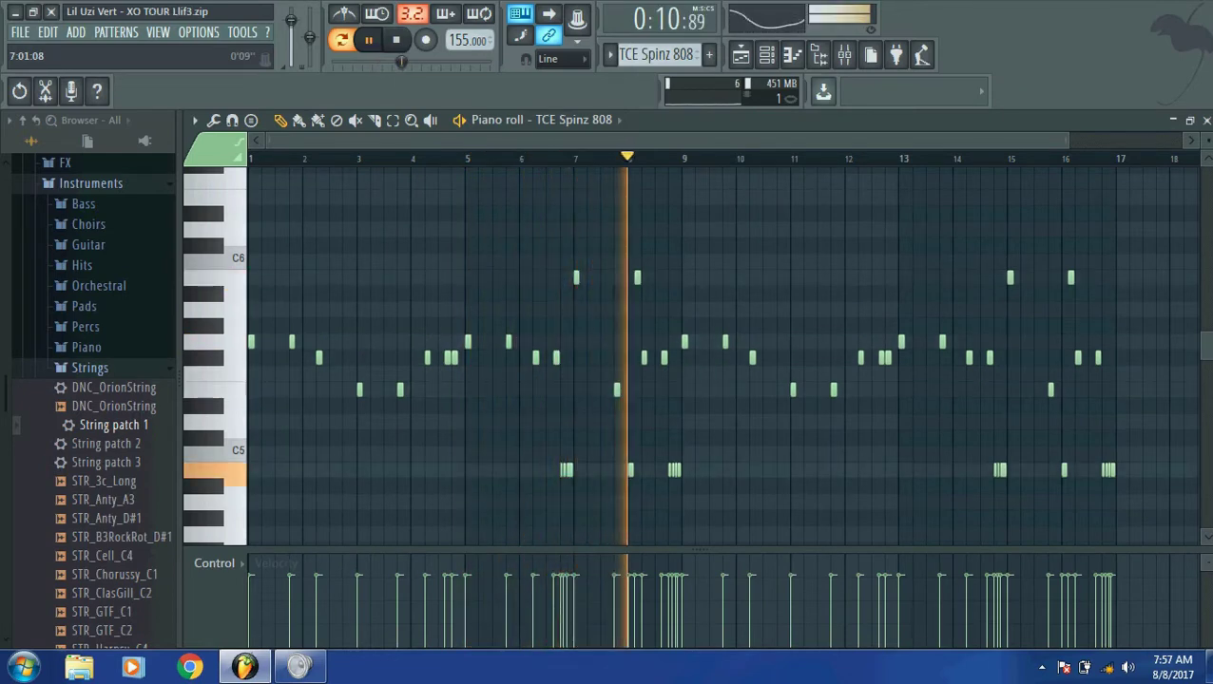
pyautogui.press('space')
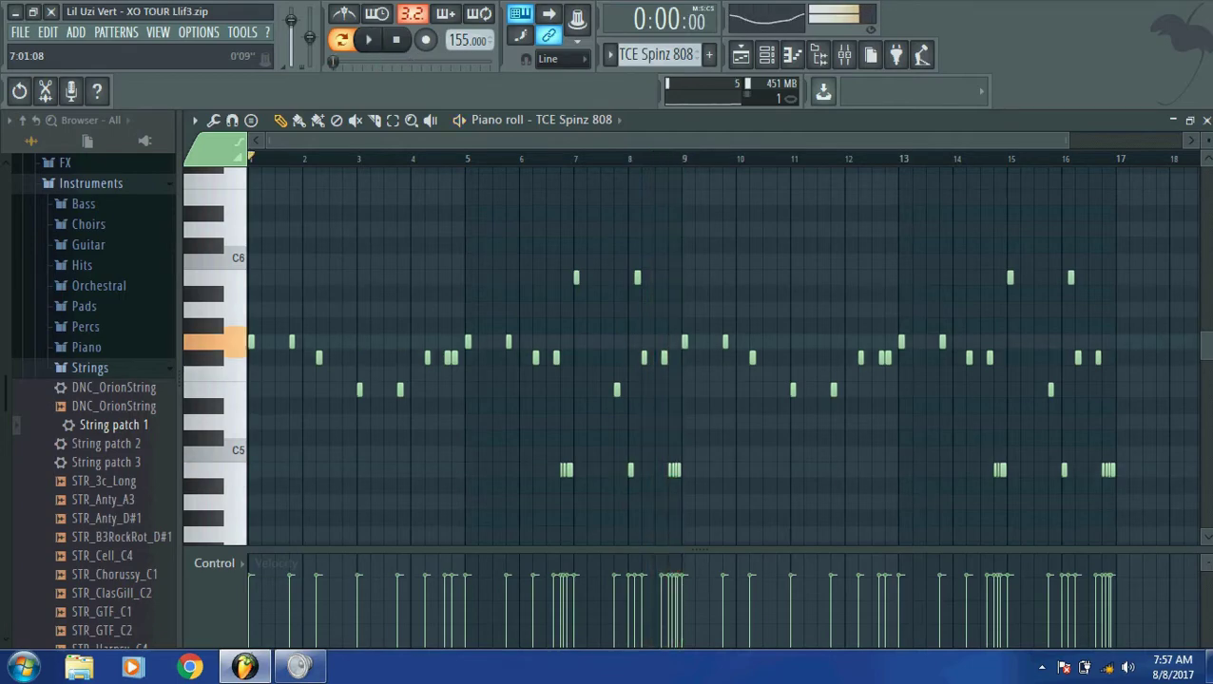
# Step: Open the Rack Kick1 pattern's notes in the piano roll and listen to them
pyautogui.press('F6')
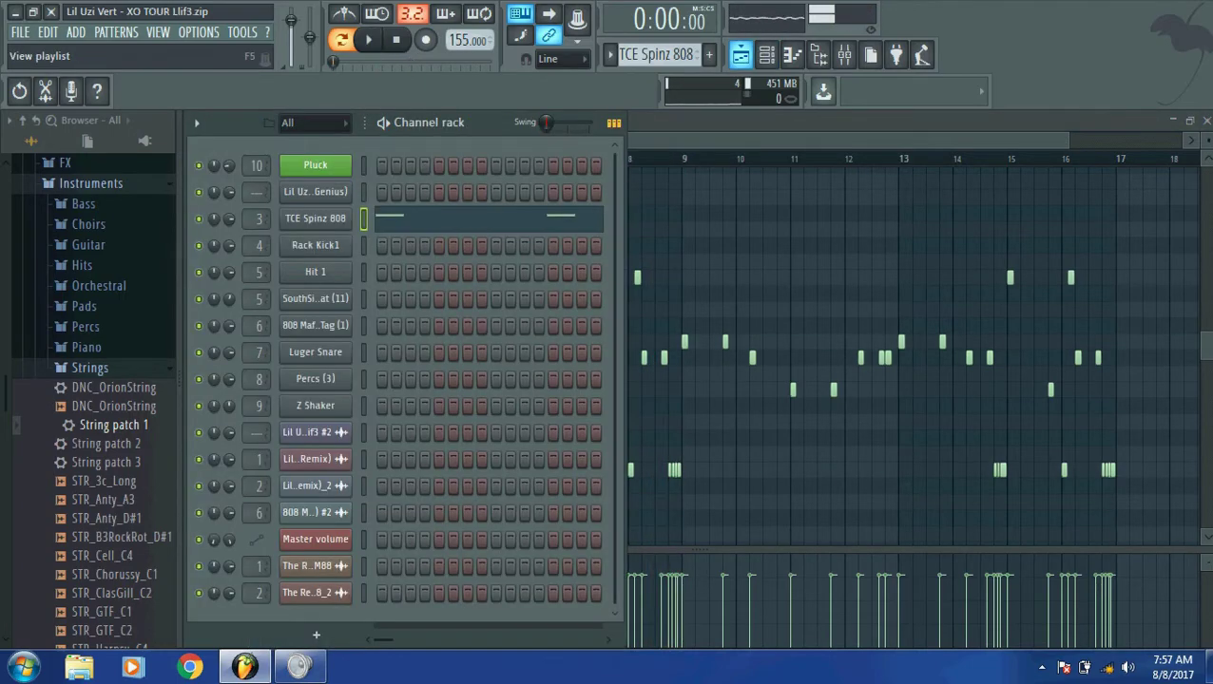
pyautogui.press('F5')
pyautogui.press('F7')
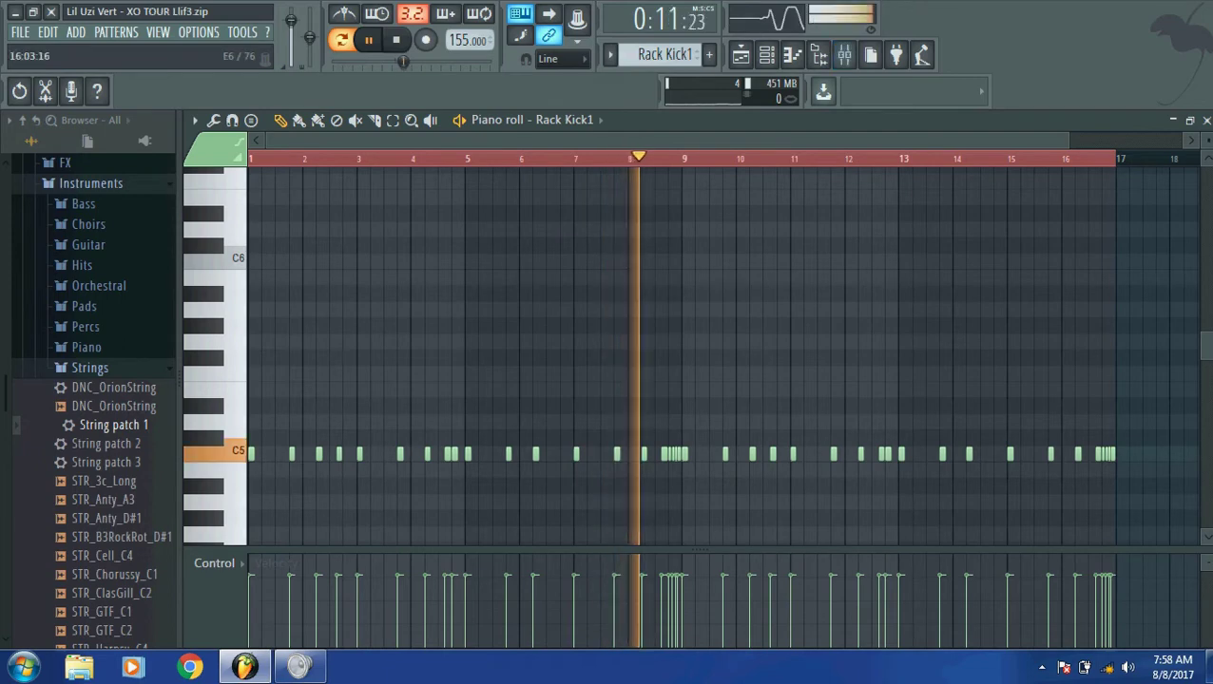
pyautogui.press('space')
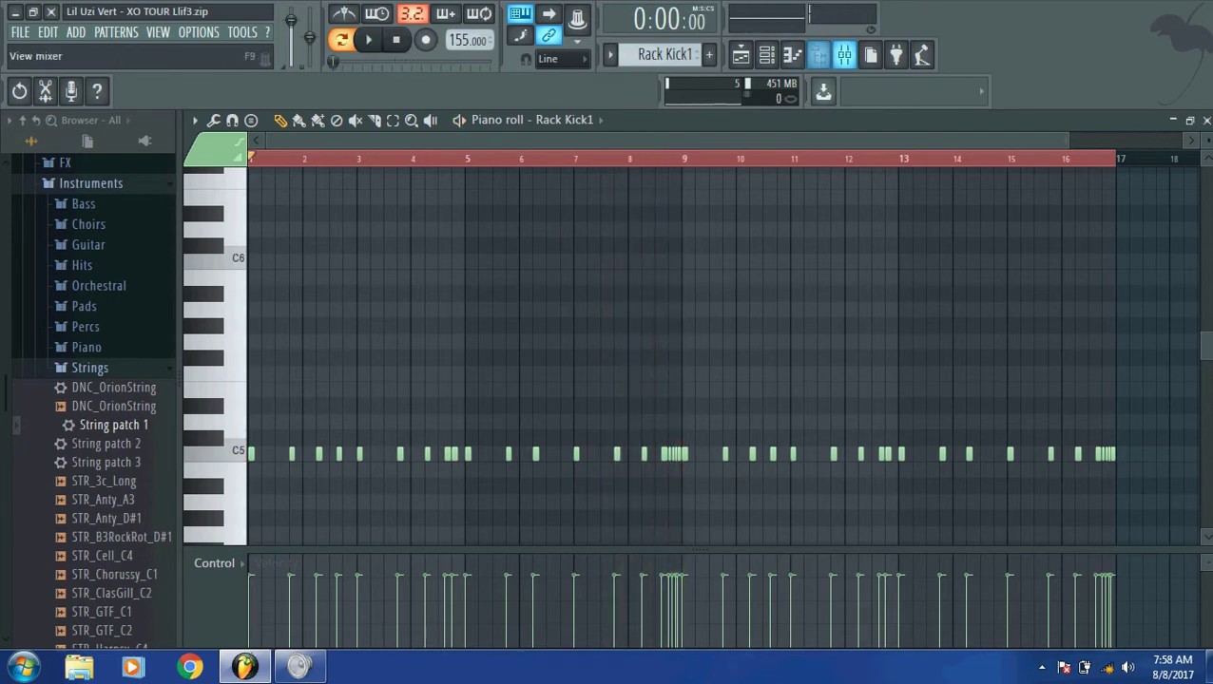
# Step: Open the 808 CH pattern's Hit 1 notes from the playlist, play them and examine the lower notes and rolls
pyautogui.press('F9')
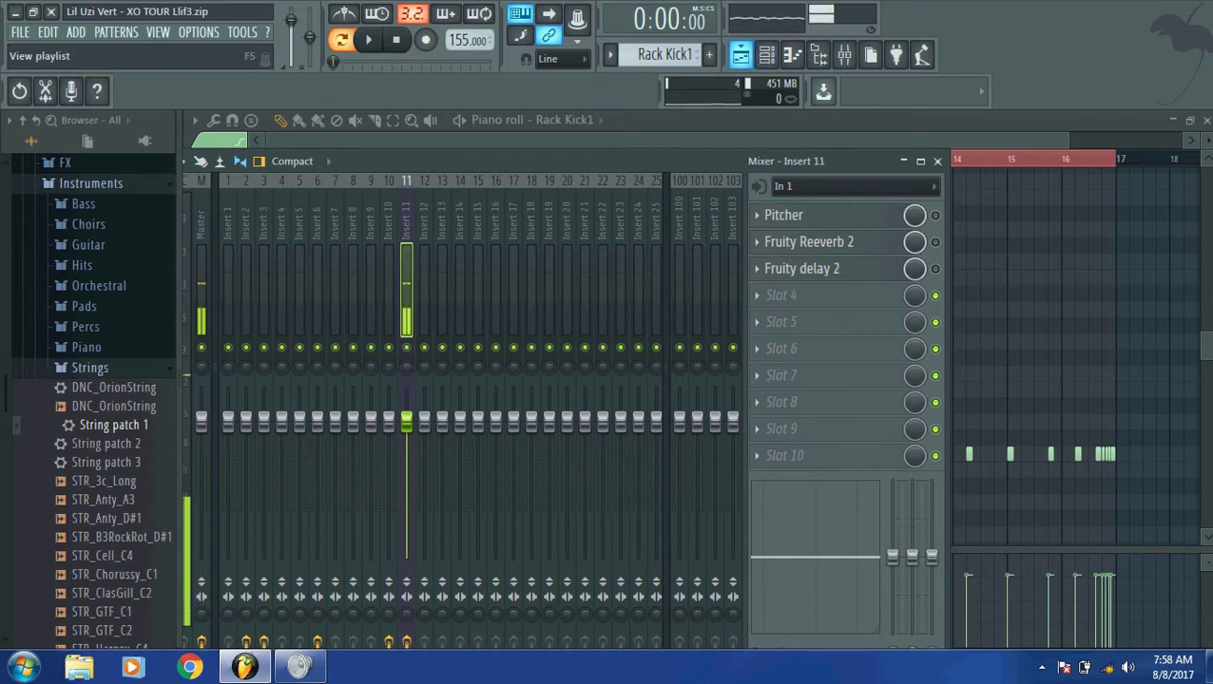
pyautogui.press('F5')
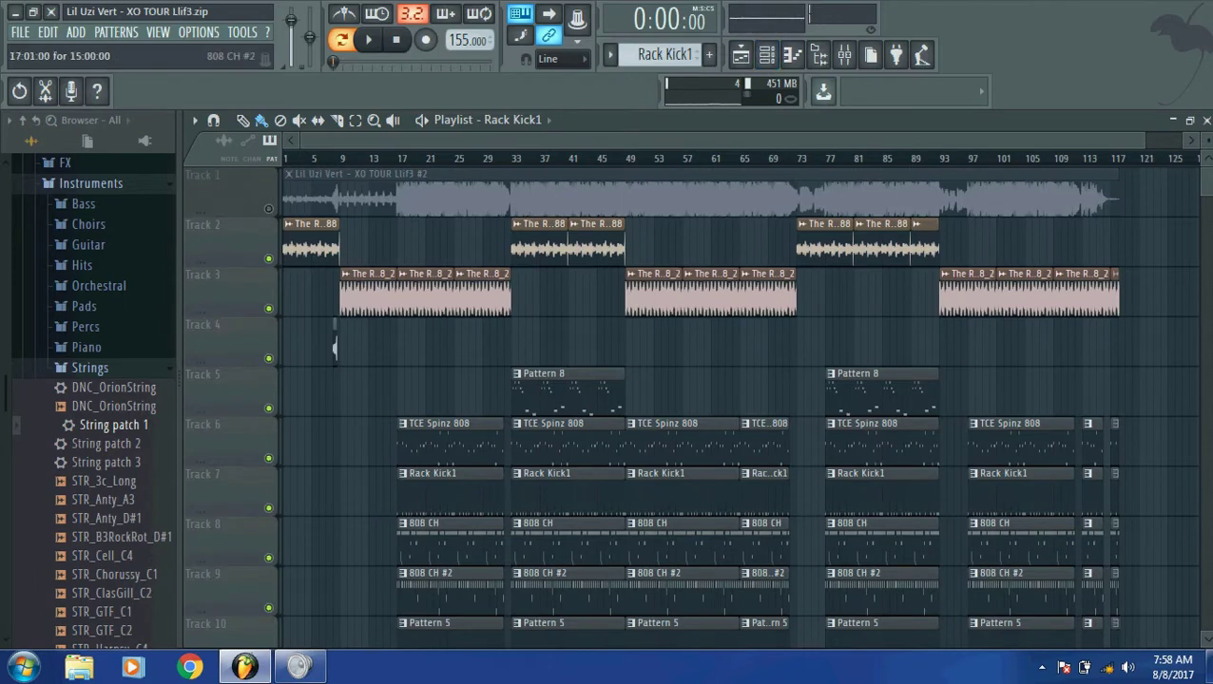
pyautogui.press('F7')
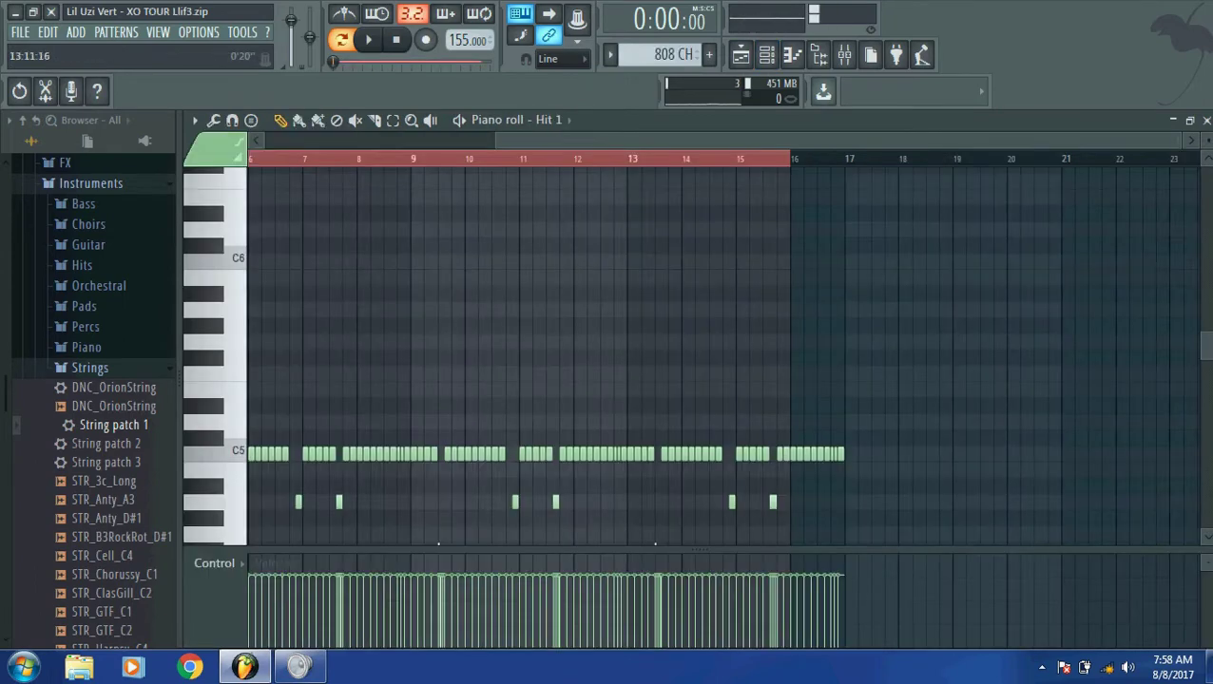
pyautogui.hscroll(-5, 722, 285)
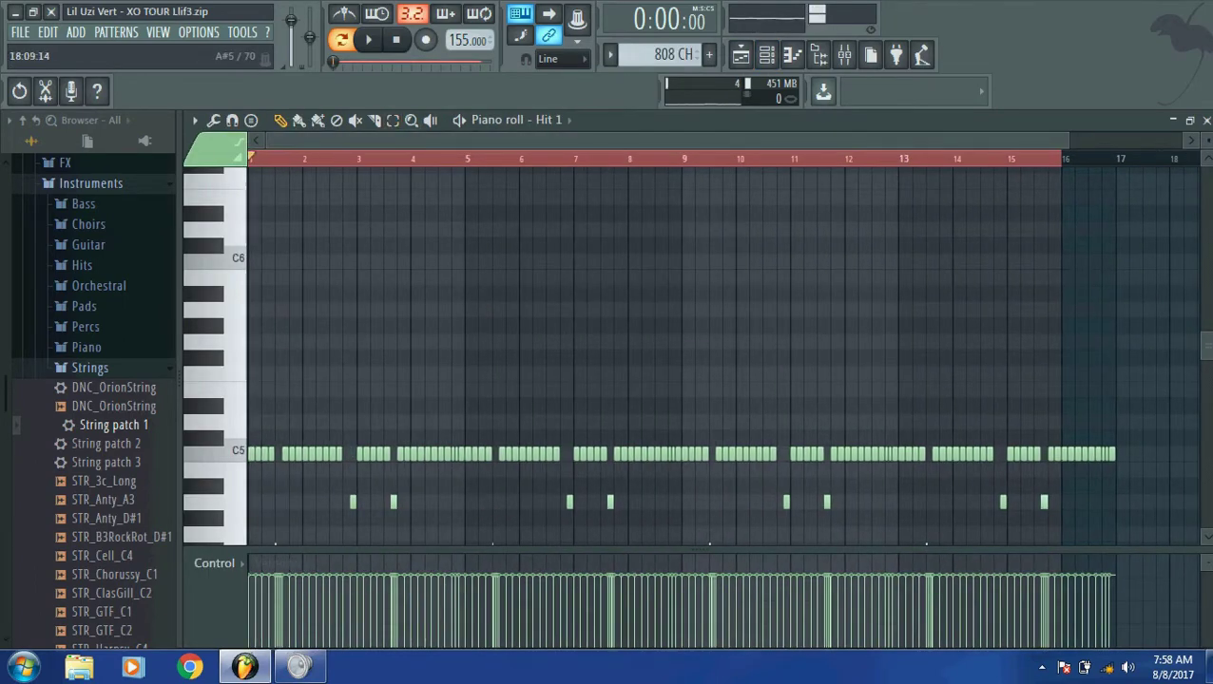
pyautogui.scroll(-5, 694, 361)
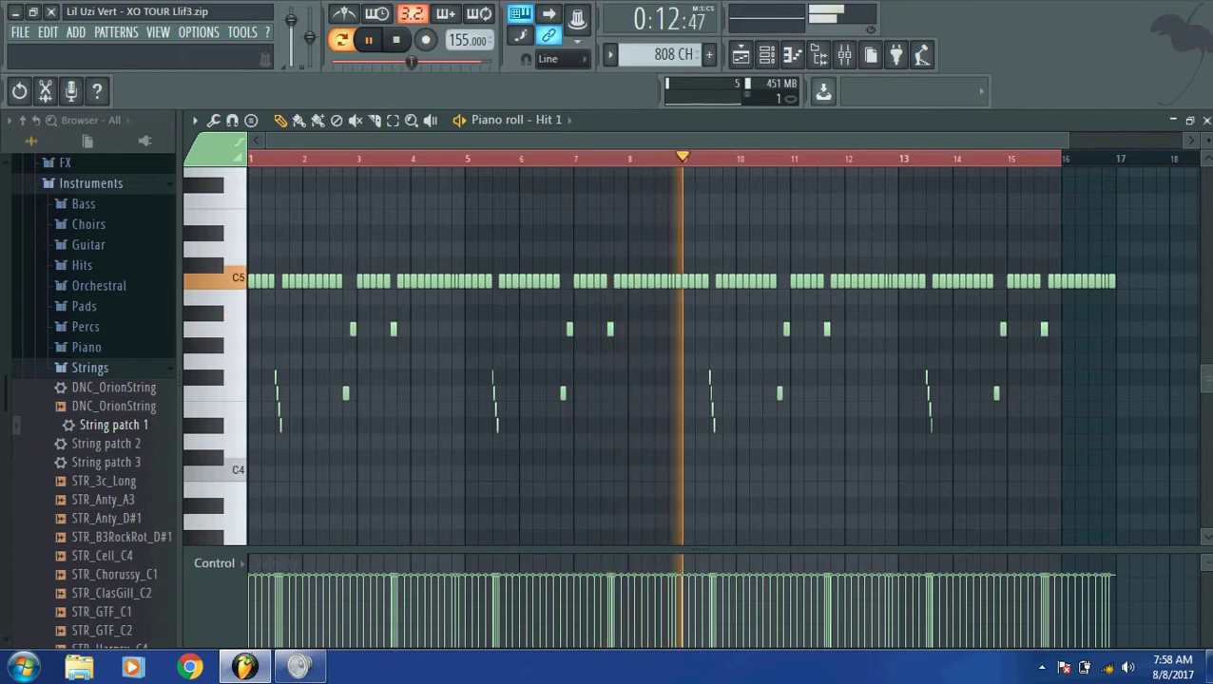
pyautogui.press('space')
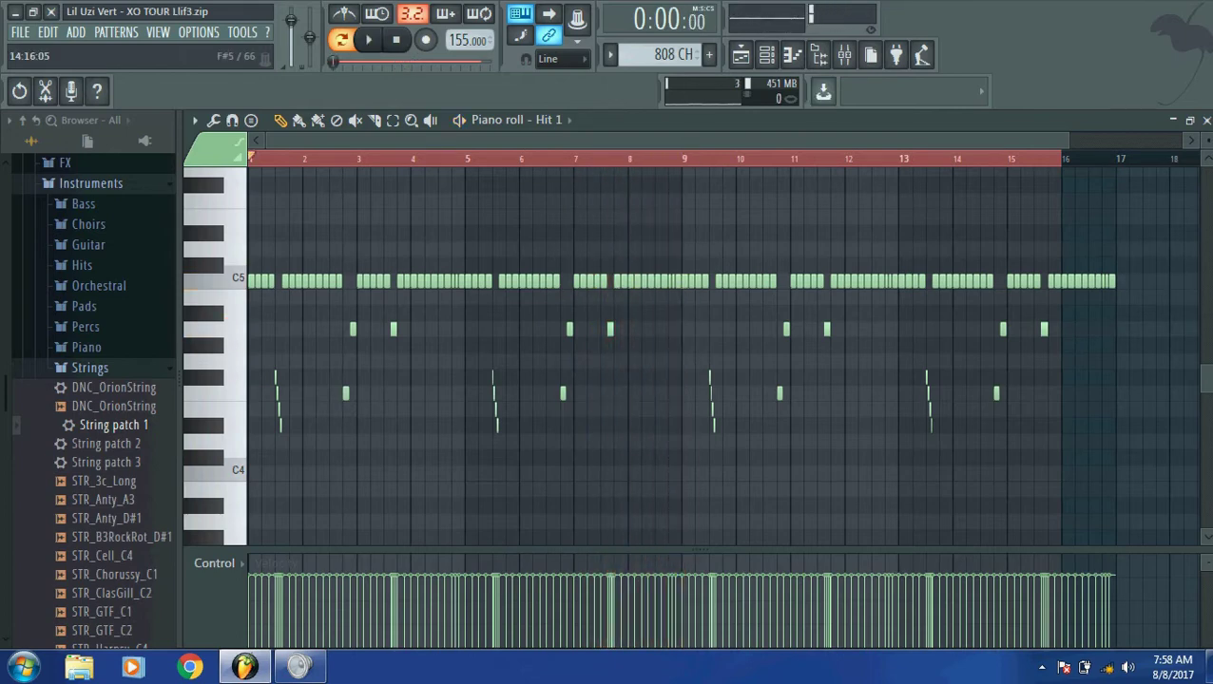
pyautogui.scroll(3, 722, 352)
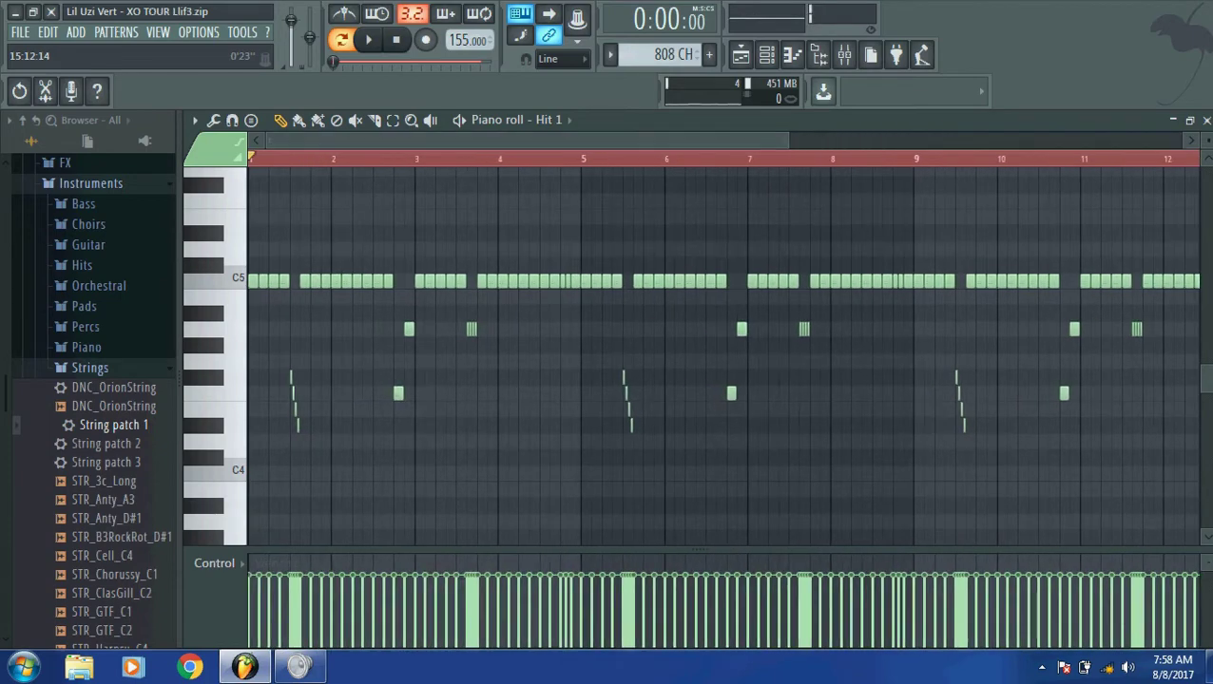
# Step: Open the 808 CH #2 pattern's SouthSide Hi-Hat (11) notes, play them and examine the full hi-hat sequence
pyautogui.click(740, 55)
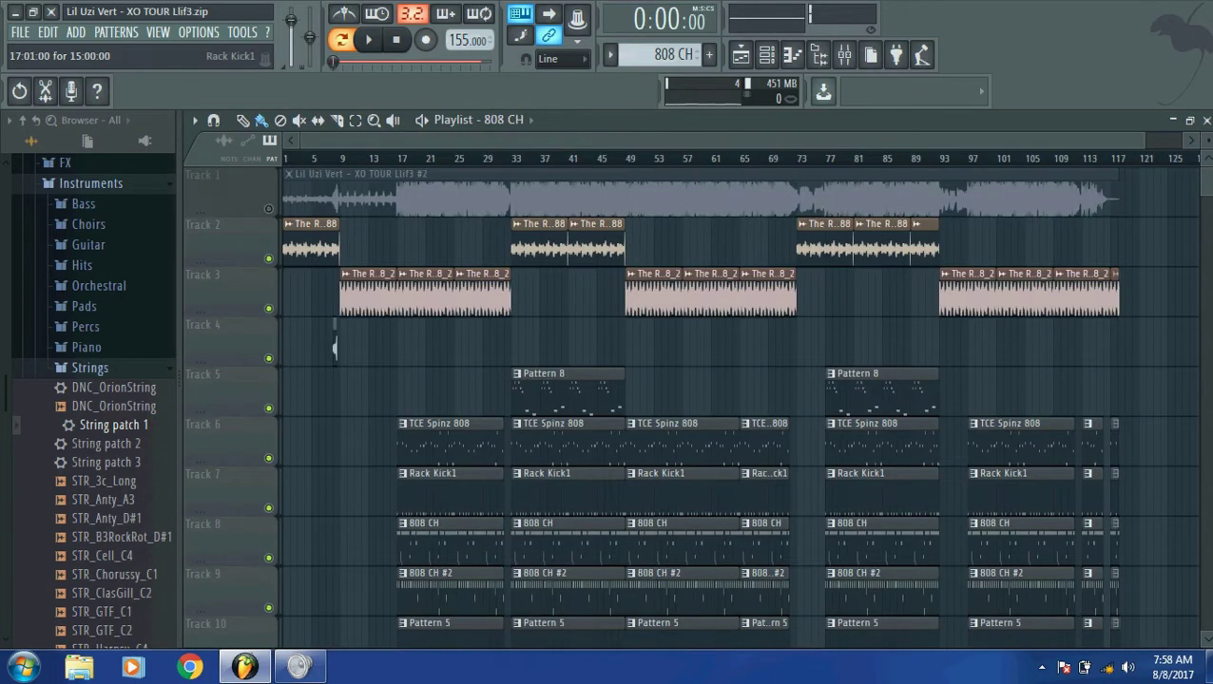
pyautogui.press('F7')
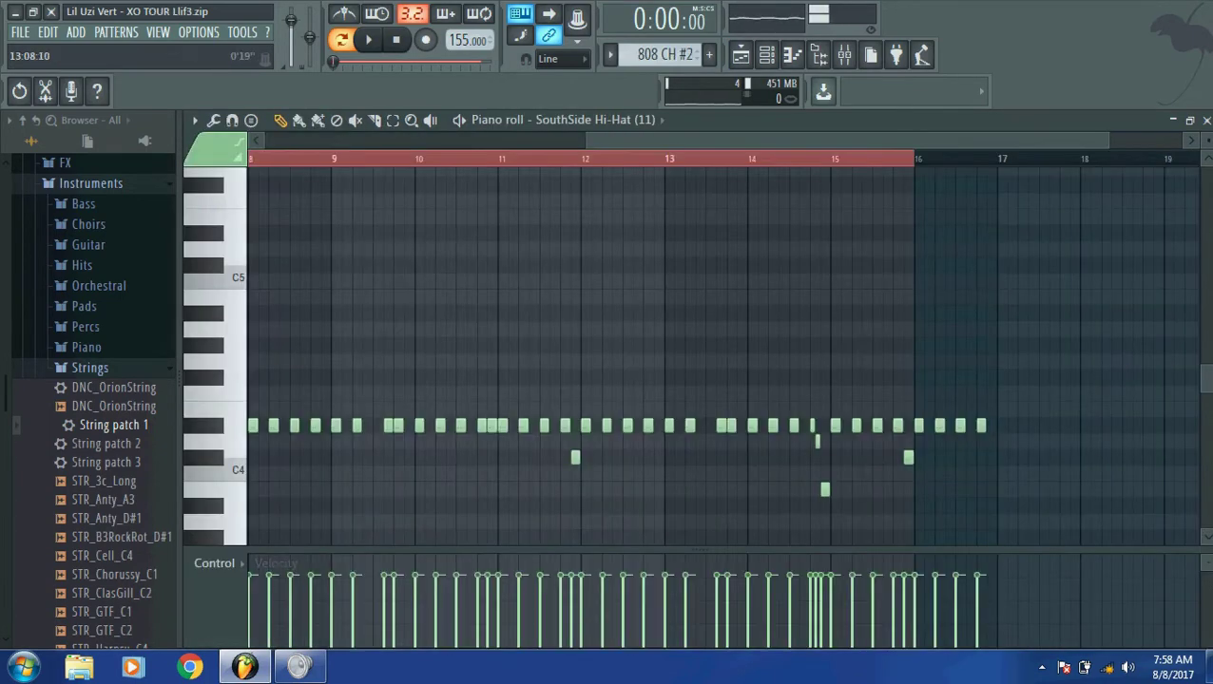
pyautogui.hscroll(-7, 723, 351)
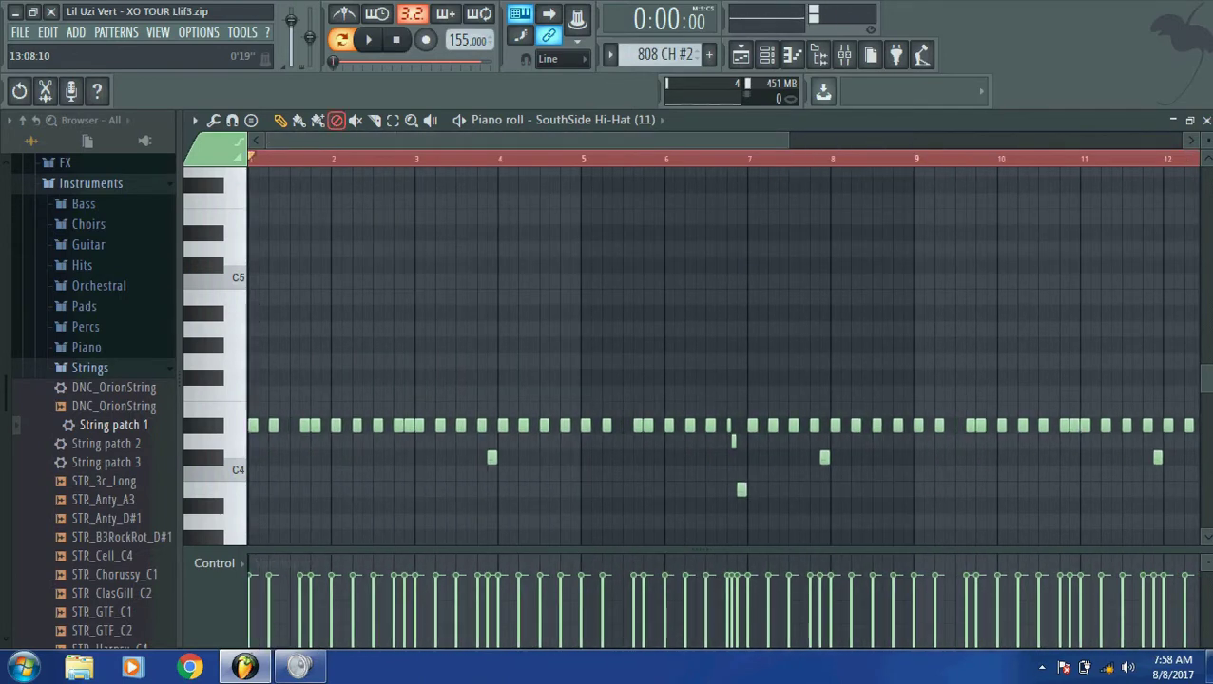
pyautogui.press('space')
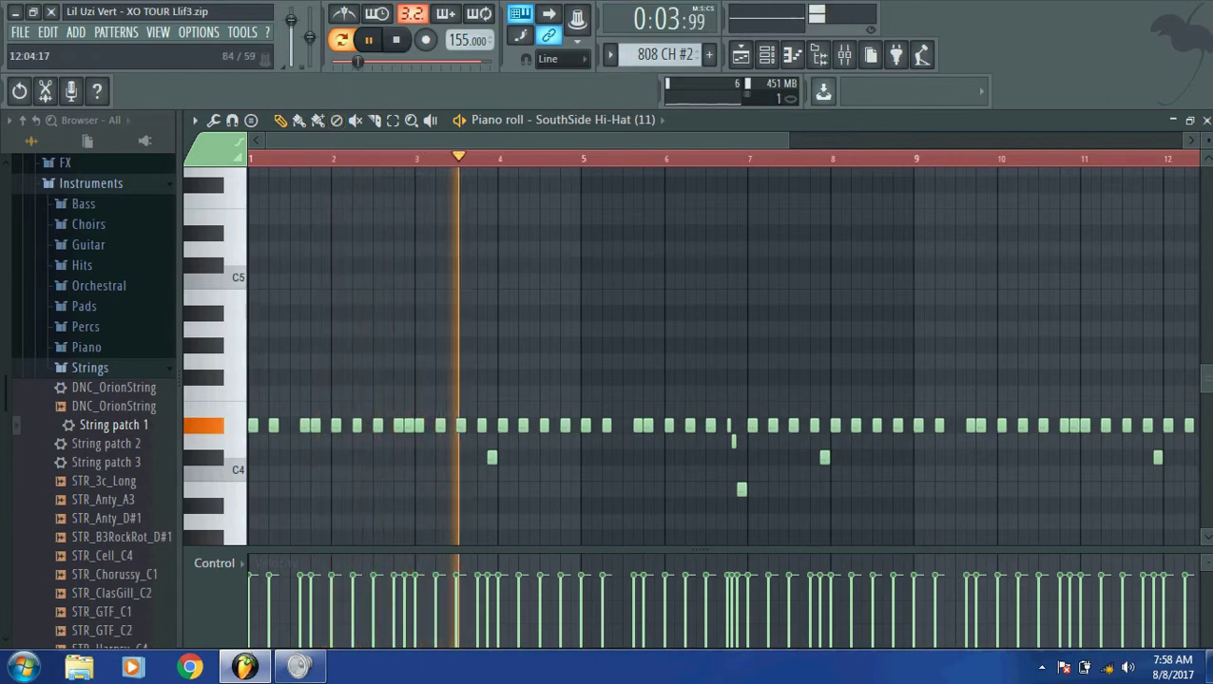
pyautogui.scroll(-2, 722, 352)
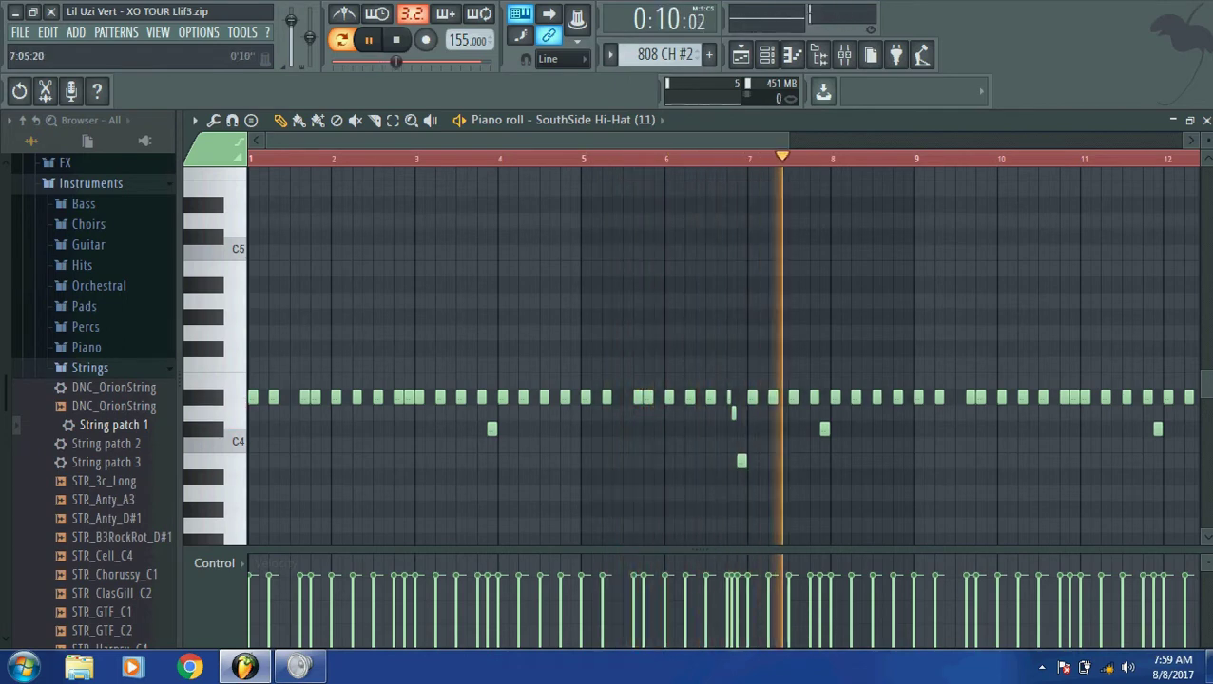
pyautogui.scroll(-1, 723, 352)
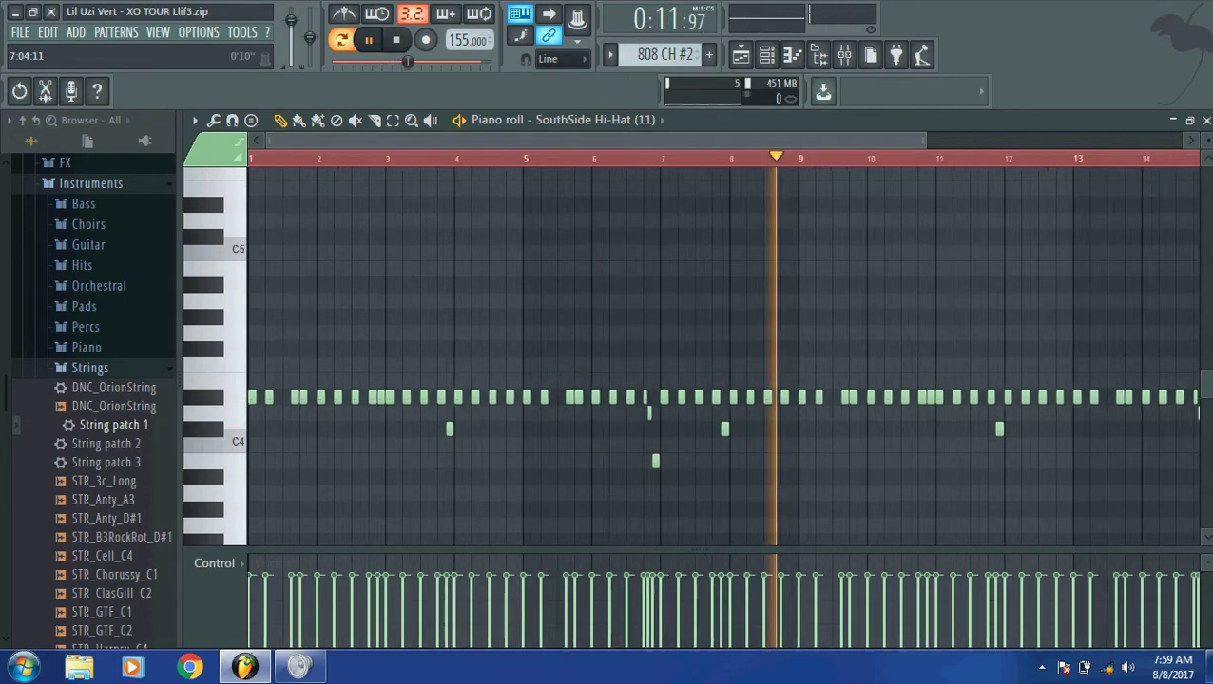
pyautogui.scroll(-1, 722, 352)
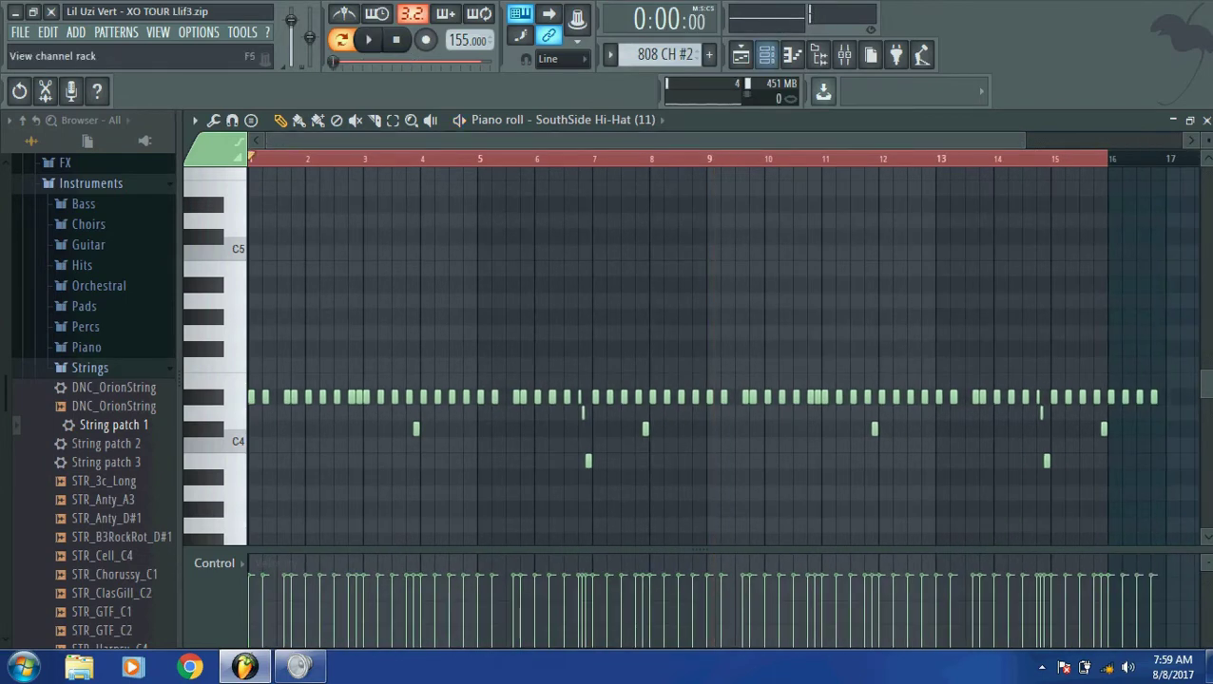
# Step: Open Pattern 5's Luger Snare notes from the playlist and listen to the start of the snare sequence
pyautogui.click(741, 56)
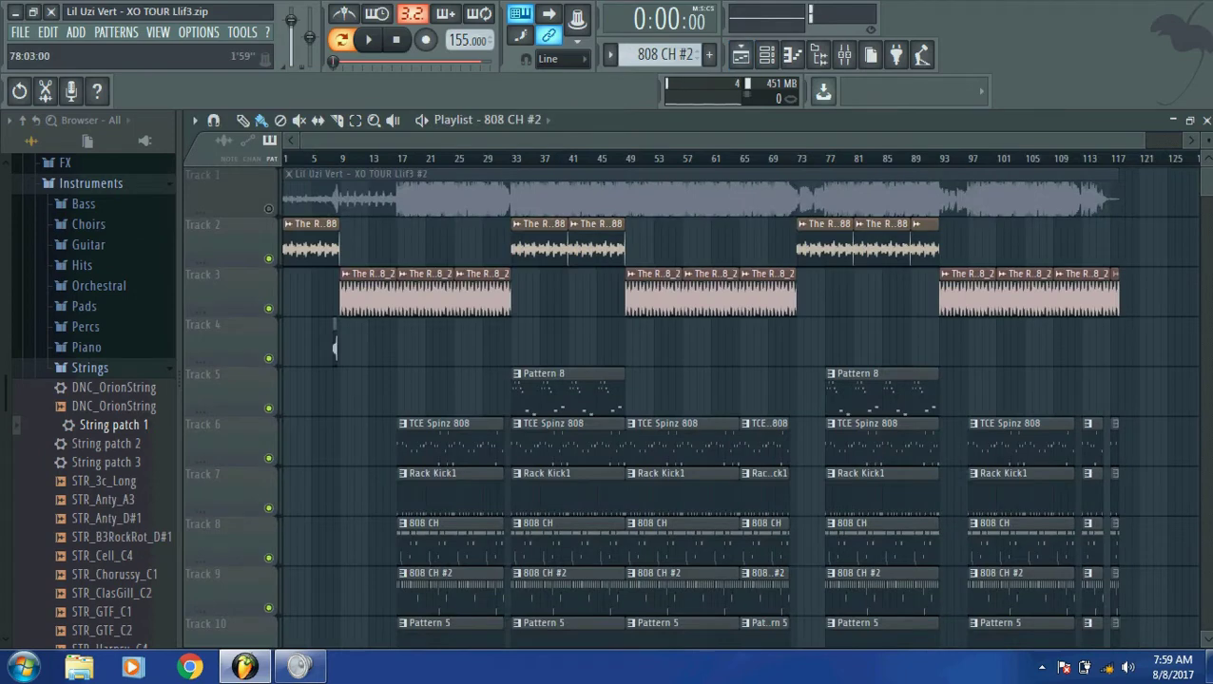
pyautogui.scroll(-4, 699, 406)
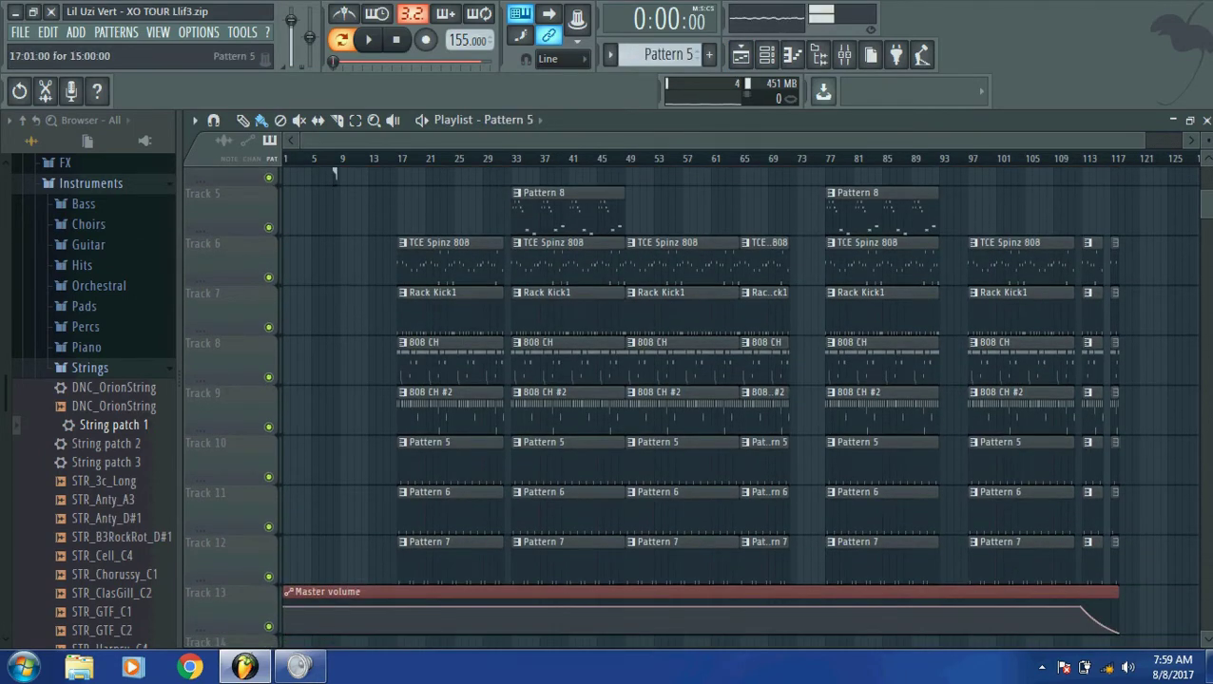
pyautogui.press('F7')
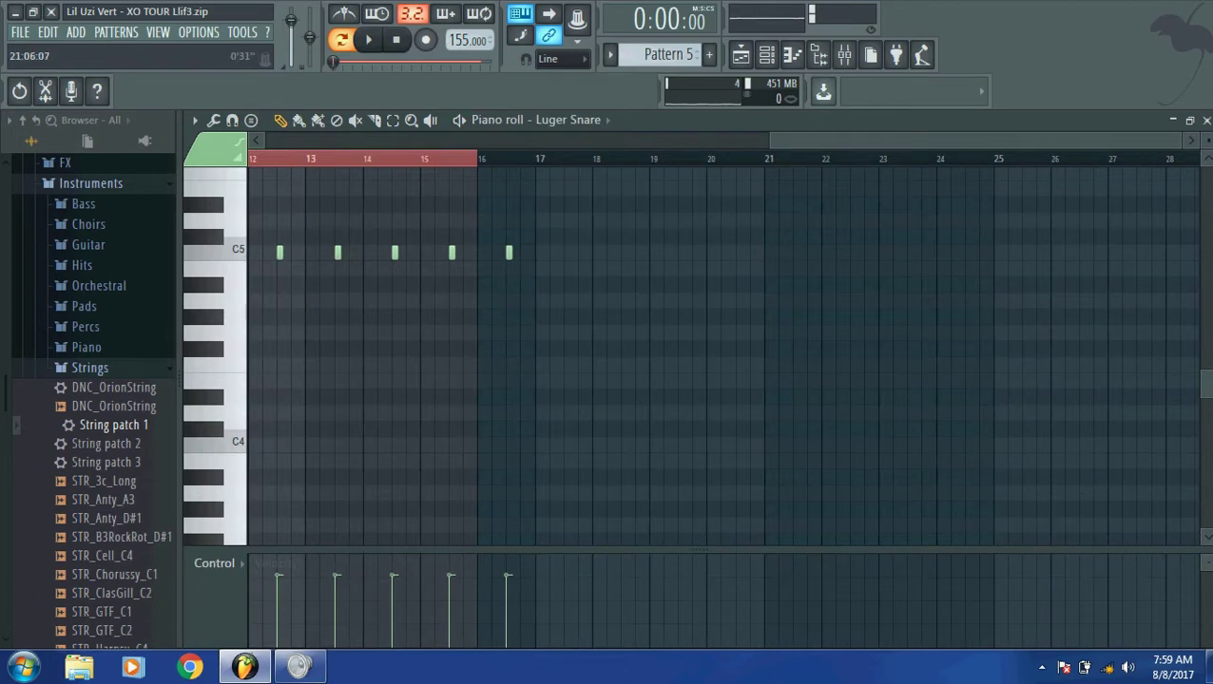
pyautogui.press('space')
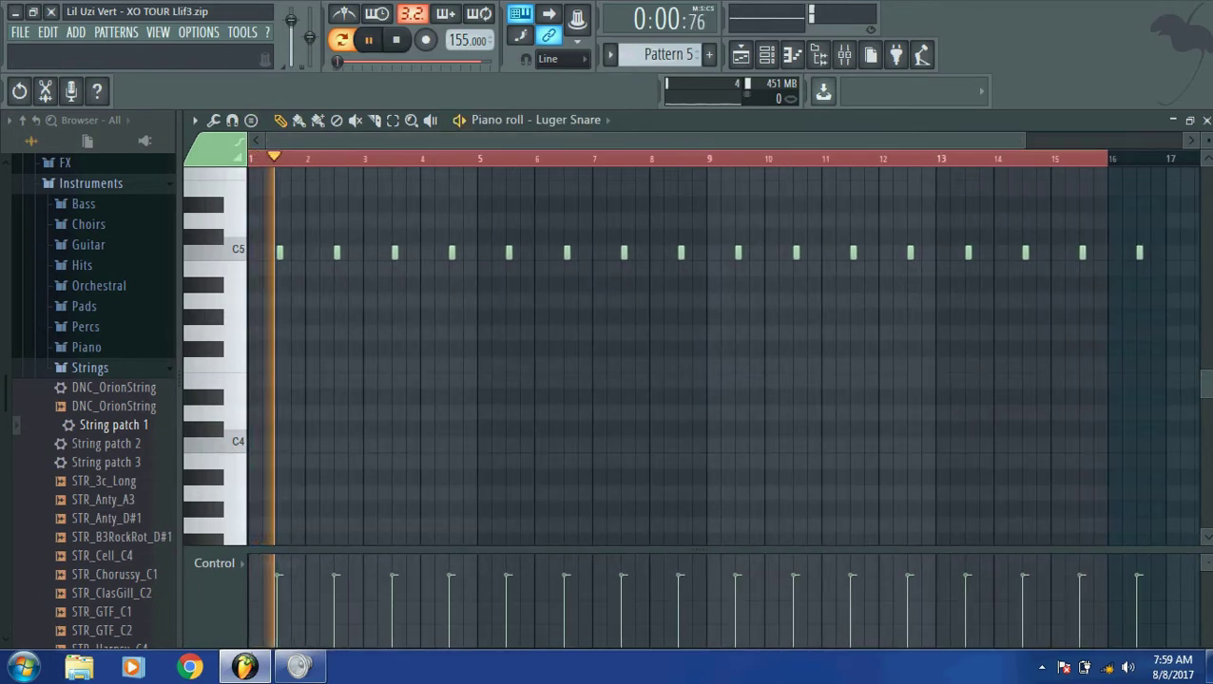
pyautogui.press('space')
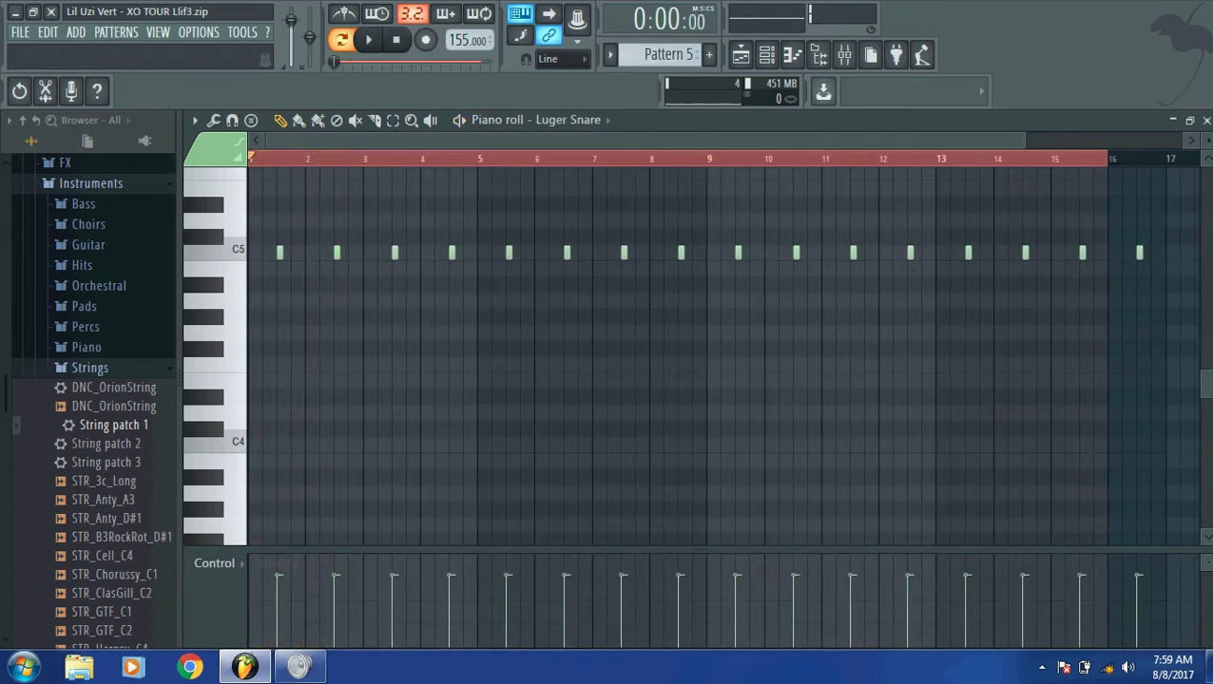
# Step: View the Percs (3) notes of Pattern 6 in the piano roll and return to the playlist
pyautogui.click(740, 55)
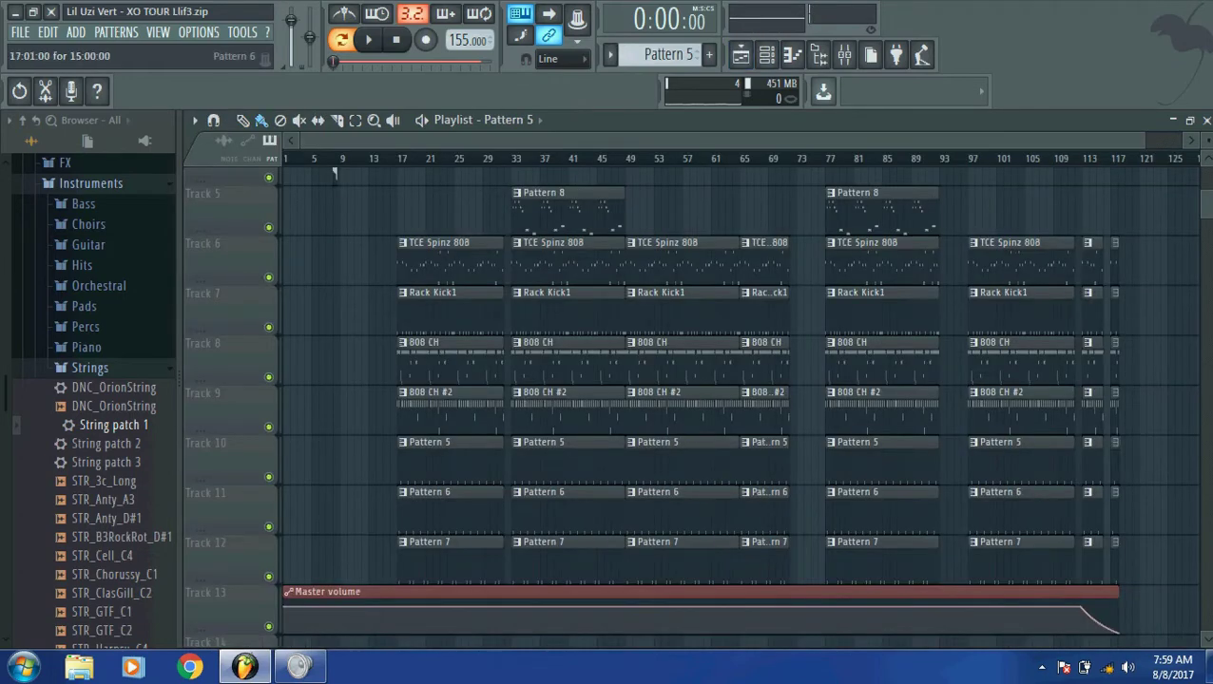
pyautogui.doubleClick(437, 491)
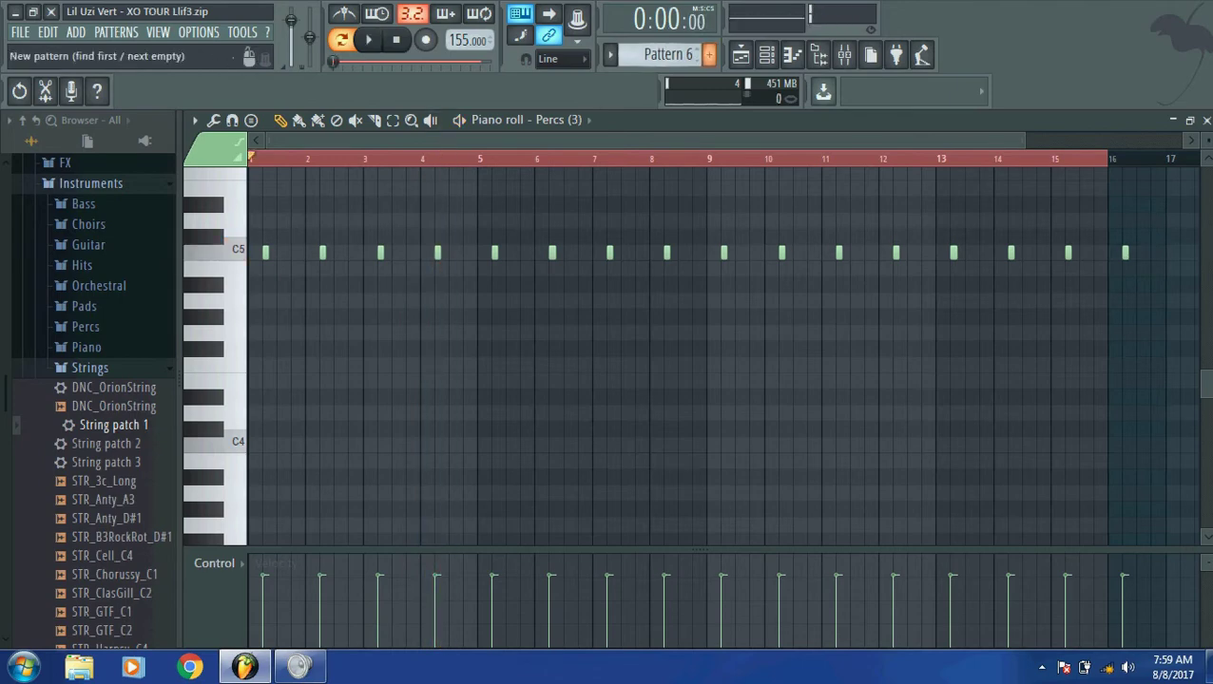
pyautogui.click(740, 54)
# Step: Open Pattern 7's Z Shaker notes in the piano roll and listen to the shaker sequence
pyautogui.doubleClick(428, 541)
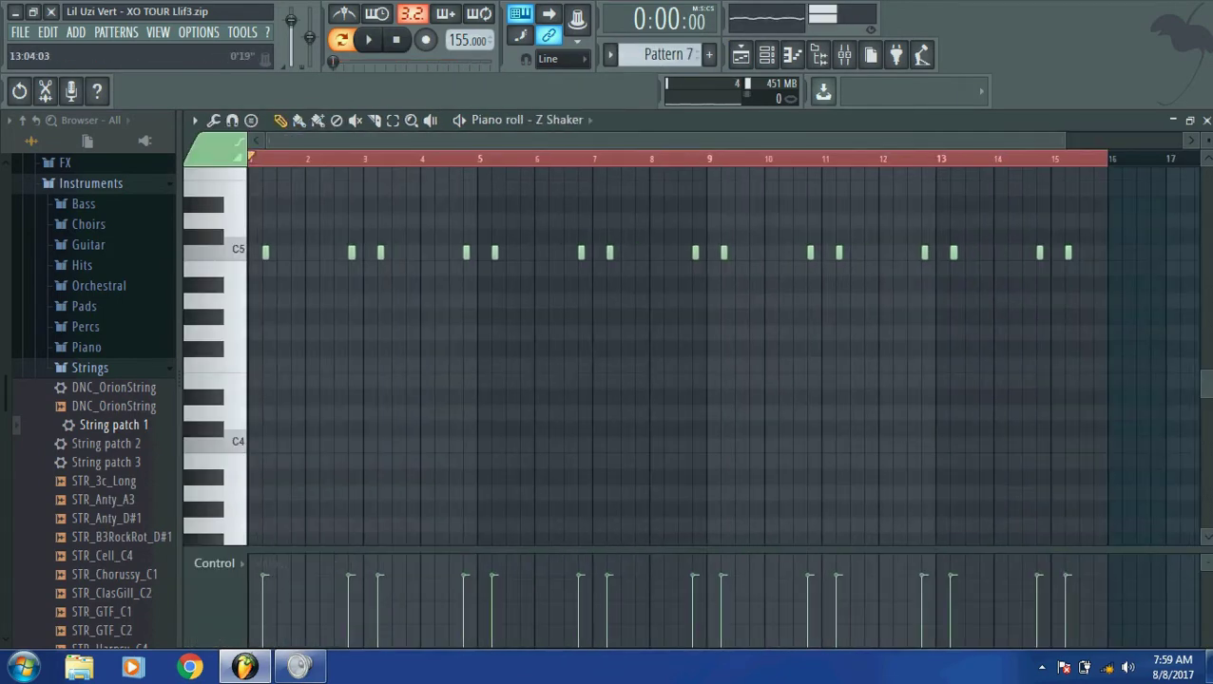
pyautogui.press('space')
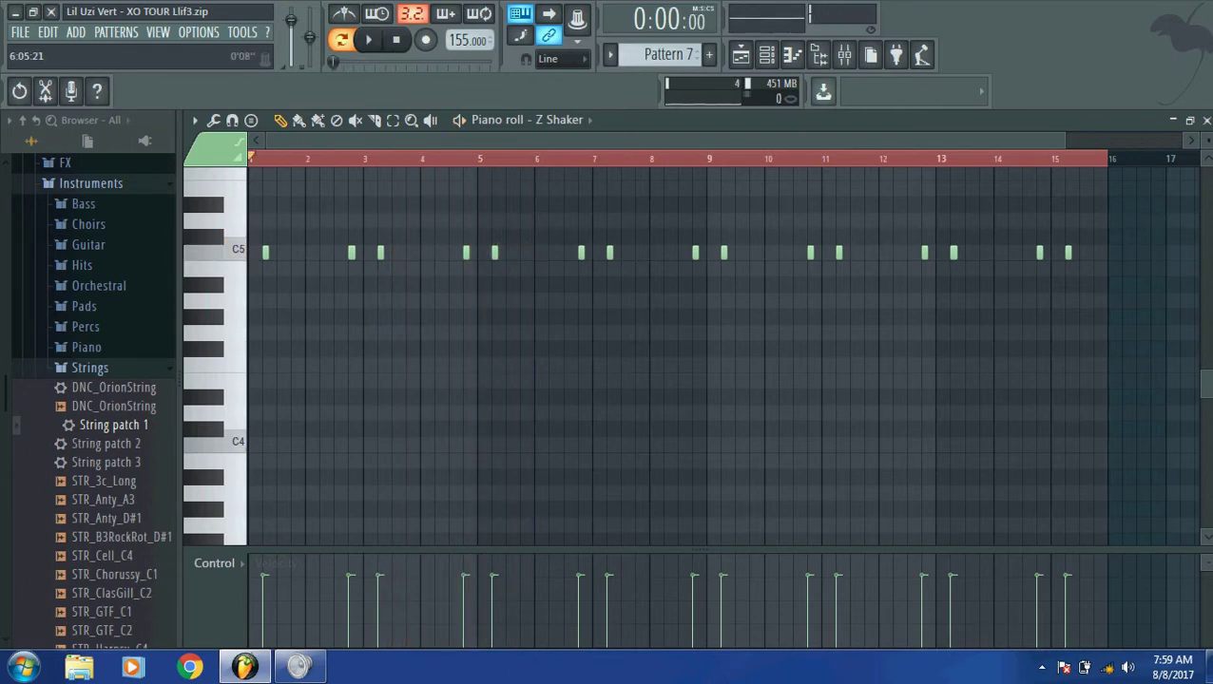
pyautogui.press('space')
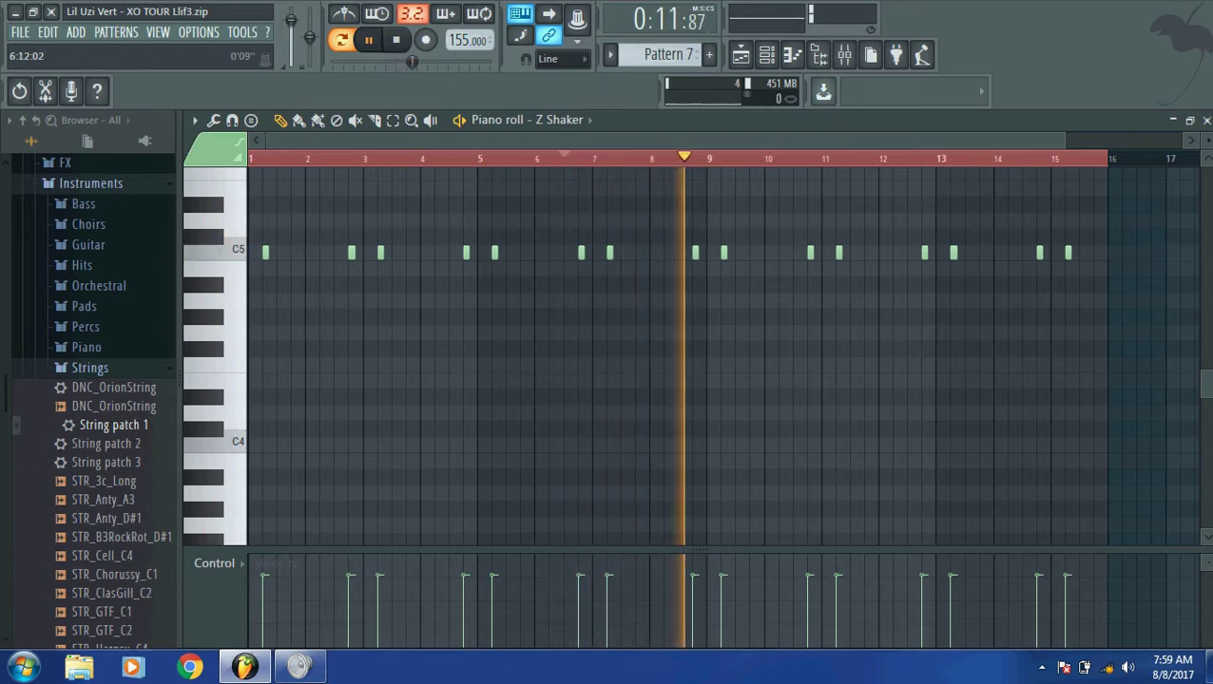
pyautogui.press('space')
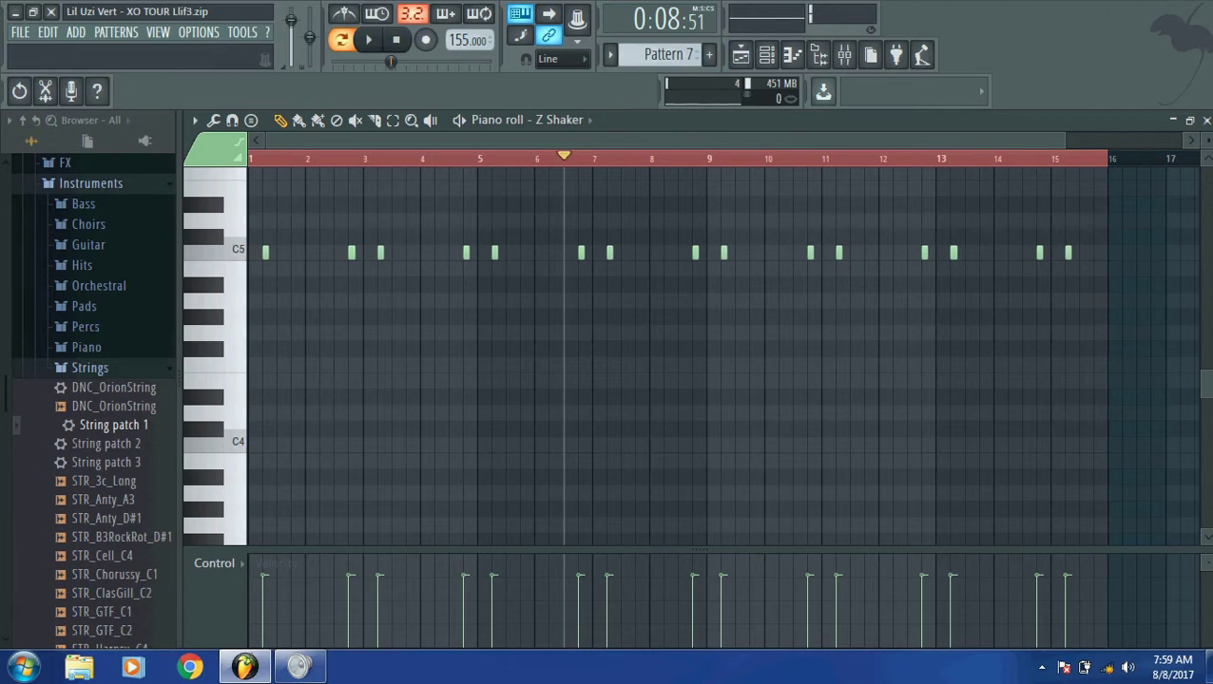
# Step: Extend the Z Shaker time selection to the end of bar 16 and add a C5 note at 16:09
pyautogui.hotkey('ctrl', 'a')
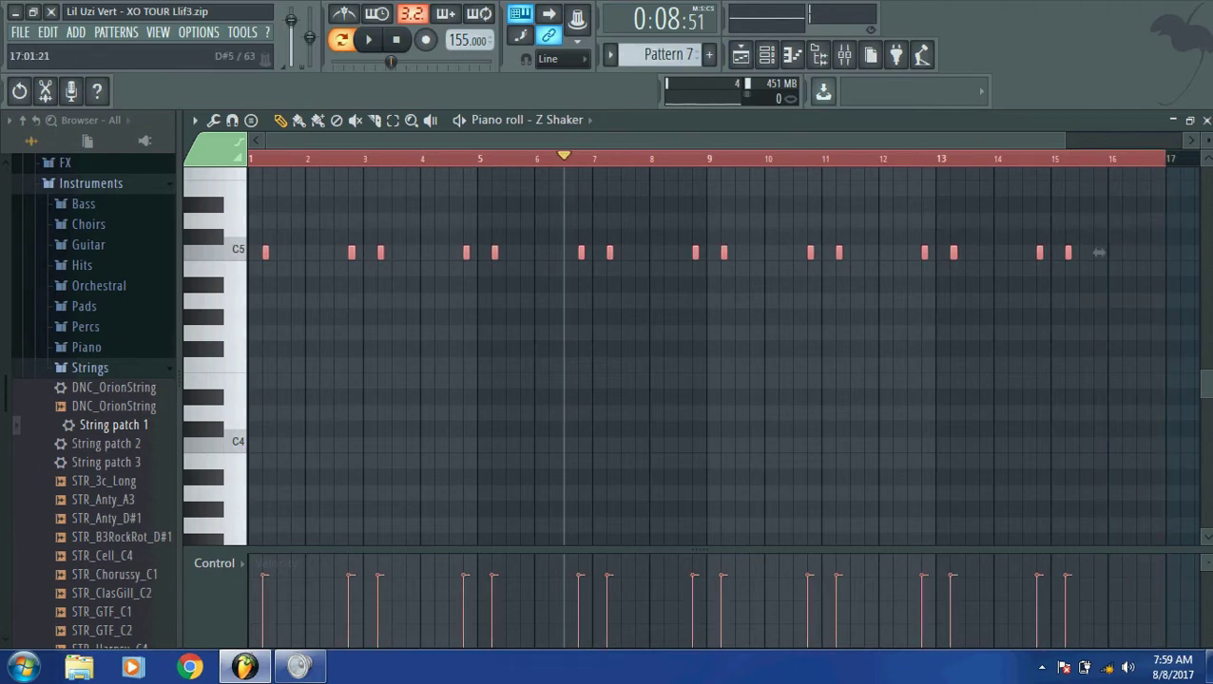
pyautogui.scroll(3, 694, 355)
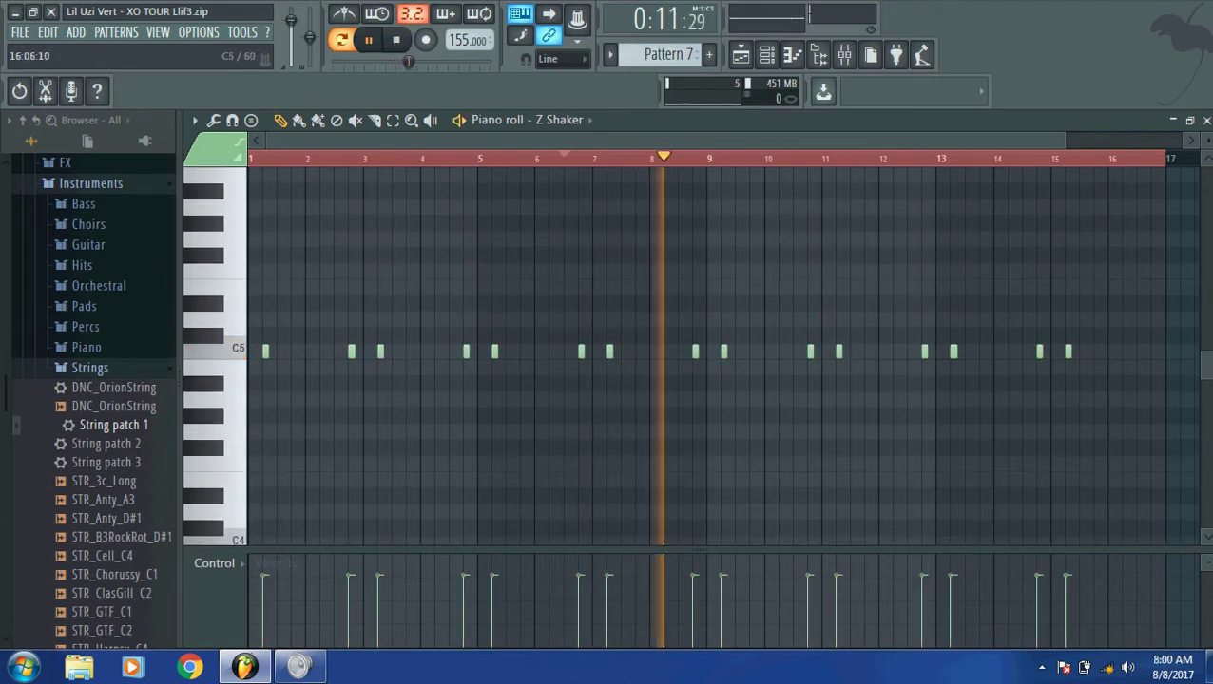
pyautogui.click(1138, 352)
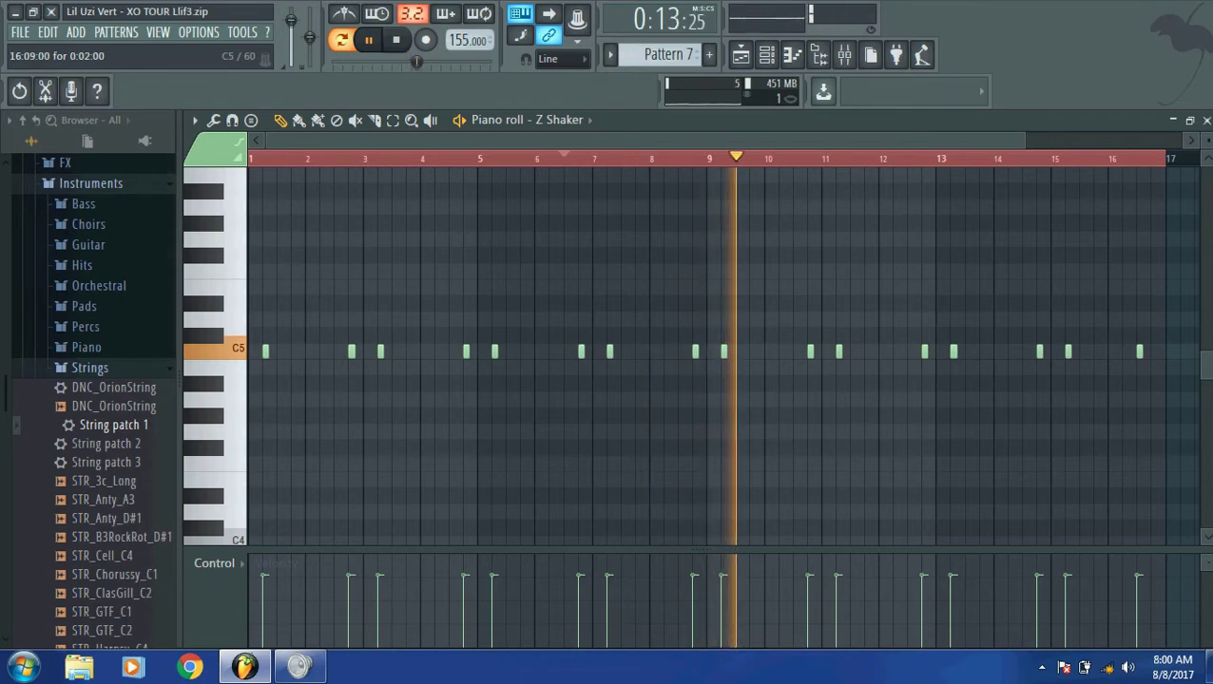
# Step: Move the last C5 shaker note one beat later in bar 16 and return to the playlist
pyautogui.moveTo(1138, 352); pyautogui.dragTo(1153, 352)
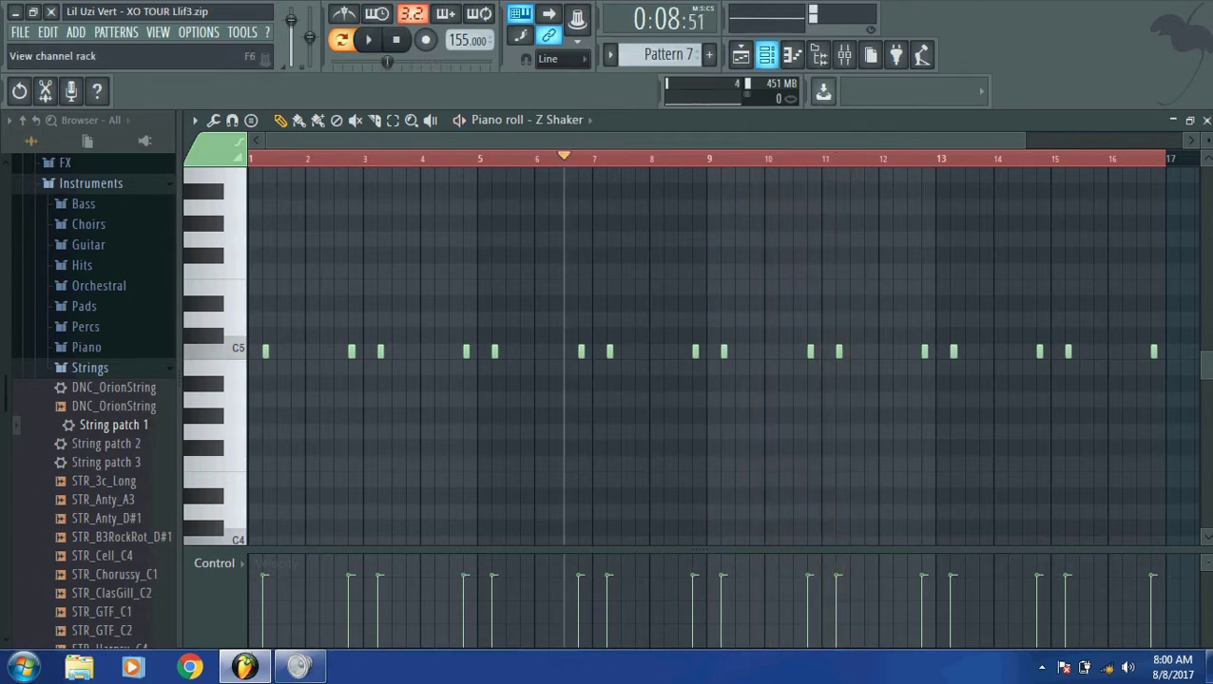
pyautogui.press('F6')
pyautogui.press('F5')
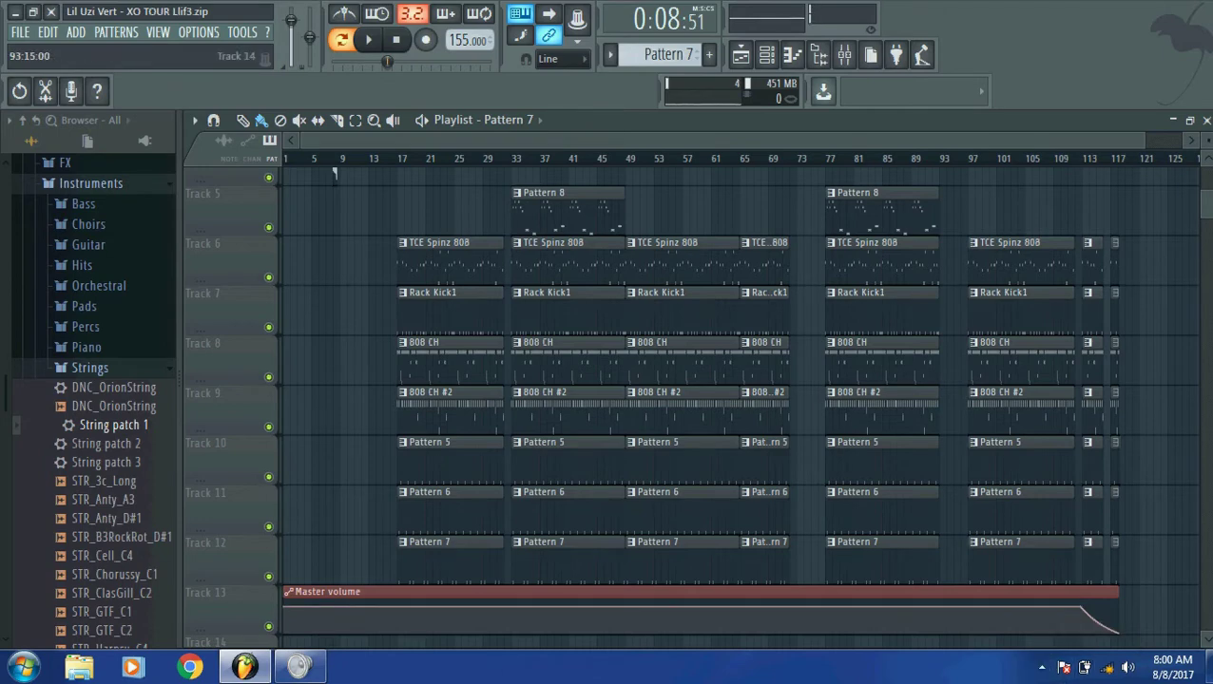
pyautogui.click(1041, 667)
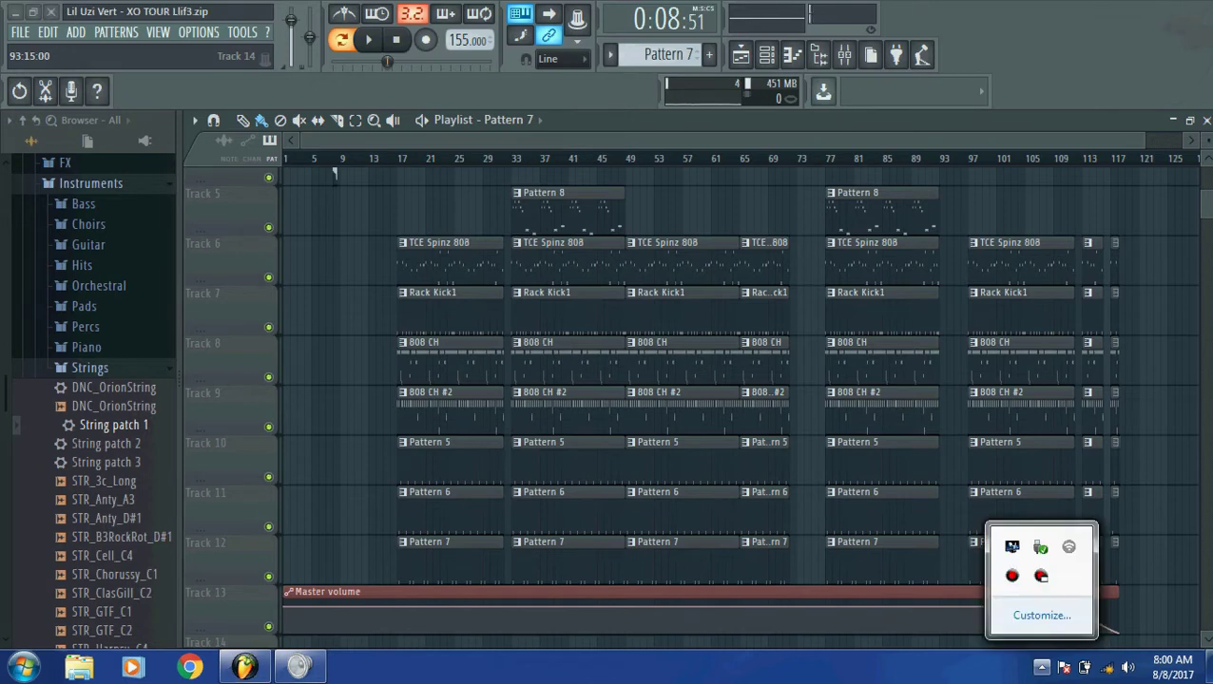
pyautogui.click(1011, 575)
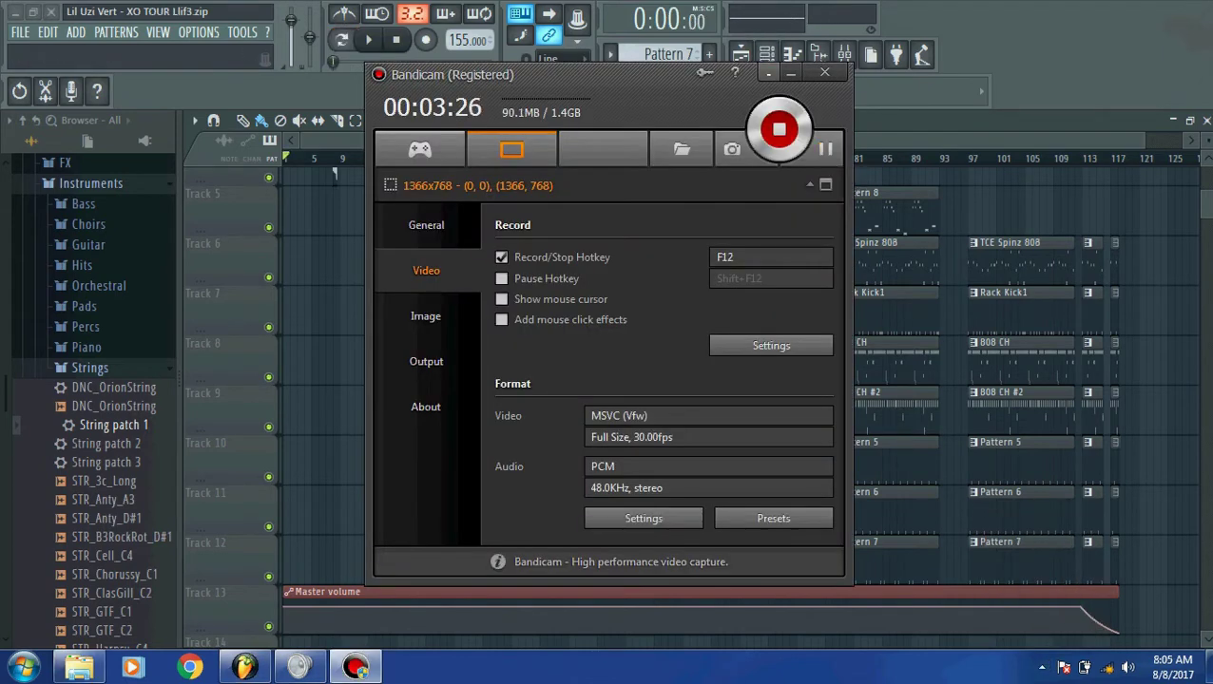
pyautogui.hotkey('alt', 'Tab')
pyautogui.click(845, 54)
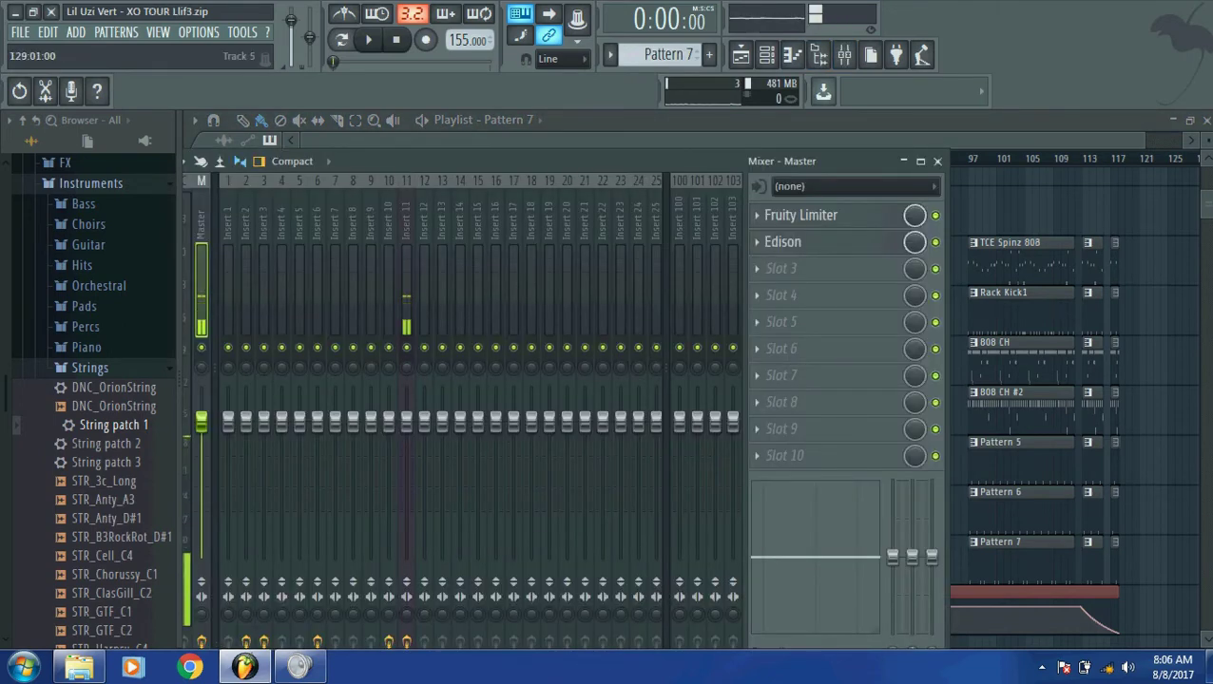
pyautogui.press('F9')
# Step: Open Pattern 8's Pluck notes in the piano roll, listen to the melody including its low notes, and return to the playlist
pyautogui.scroll(3, 333, 348)
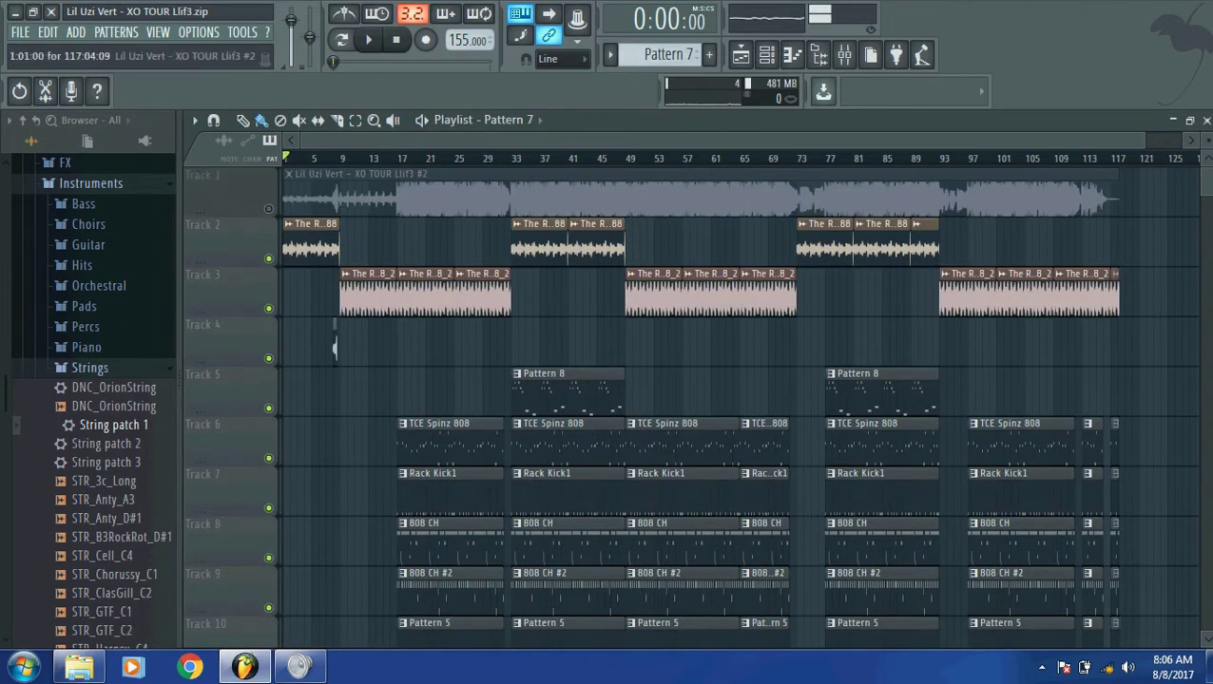
pyautogui.doubleClick(556, 395)
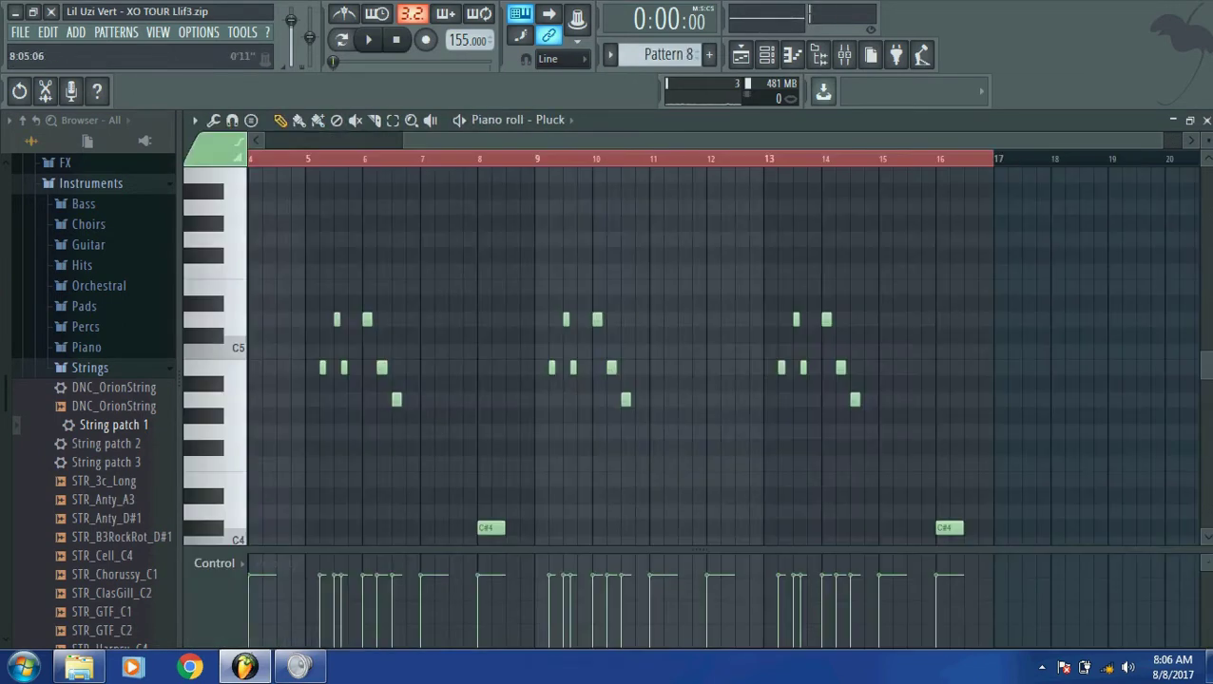
pyautogui.press('space')
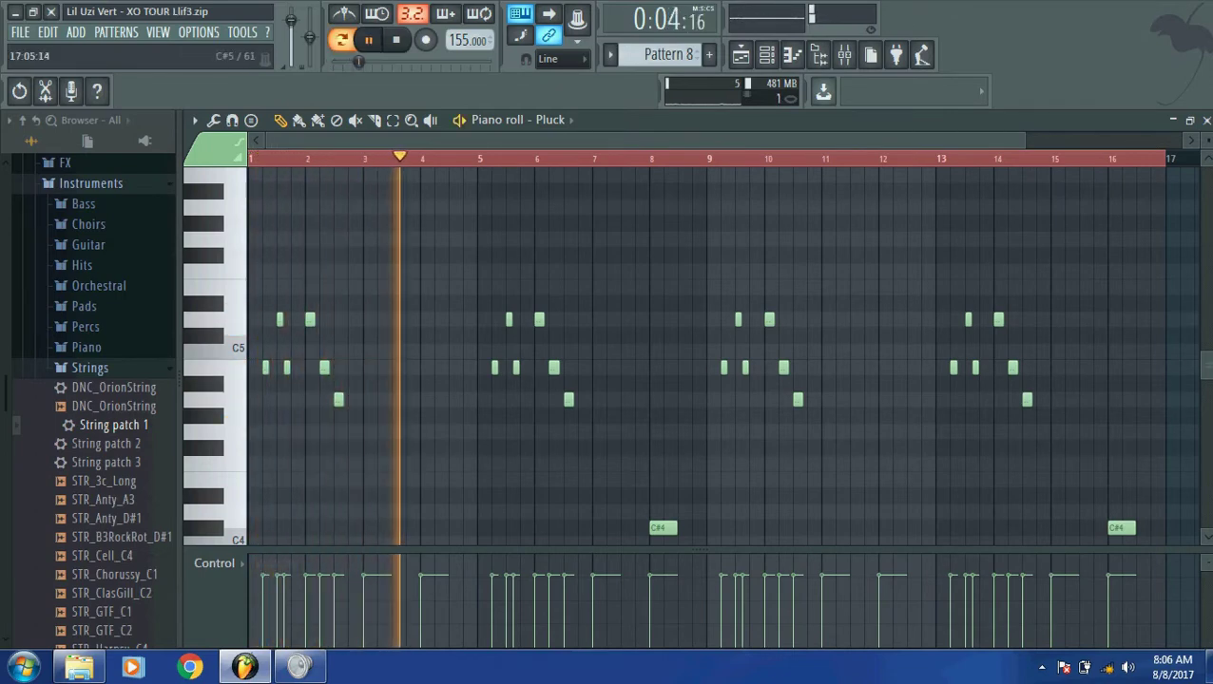
pyautogui.scroll(-3, 703, 357)
pyautogui.scroll(1, 703, 357)
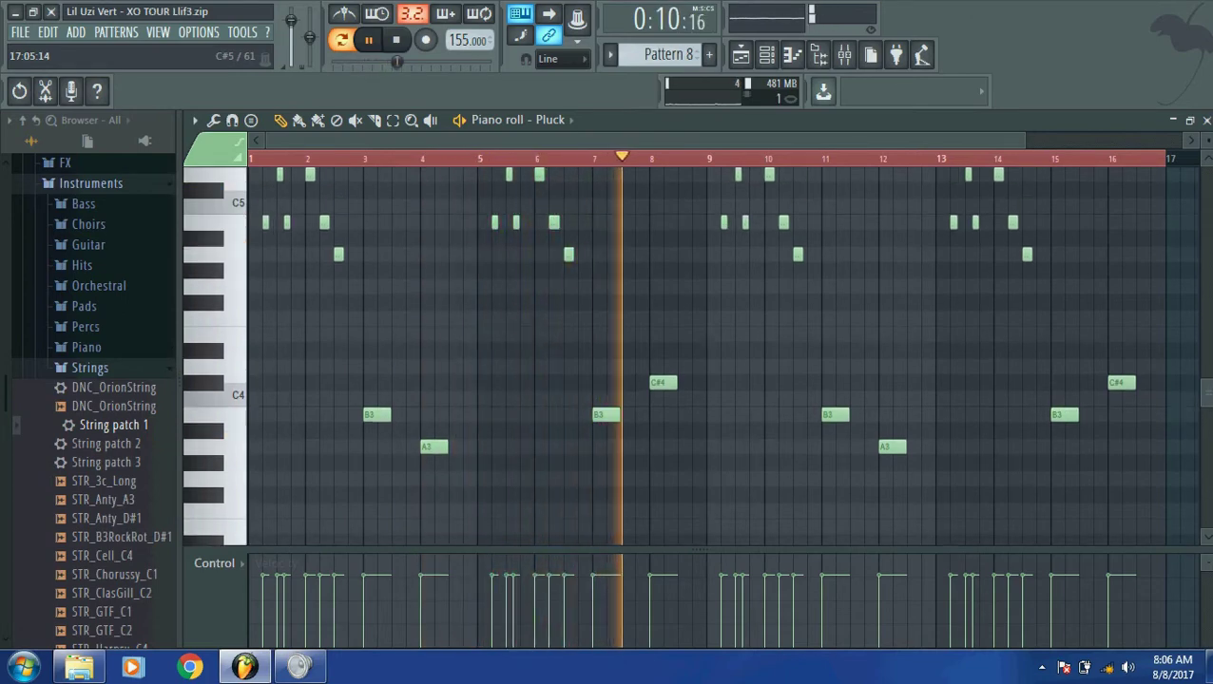
pyautogui.press('space')
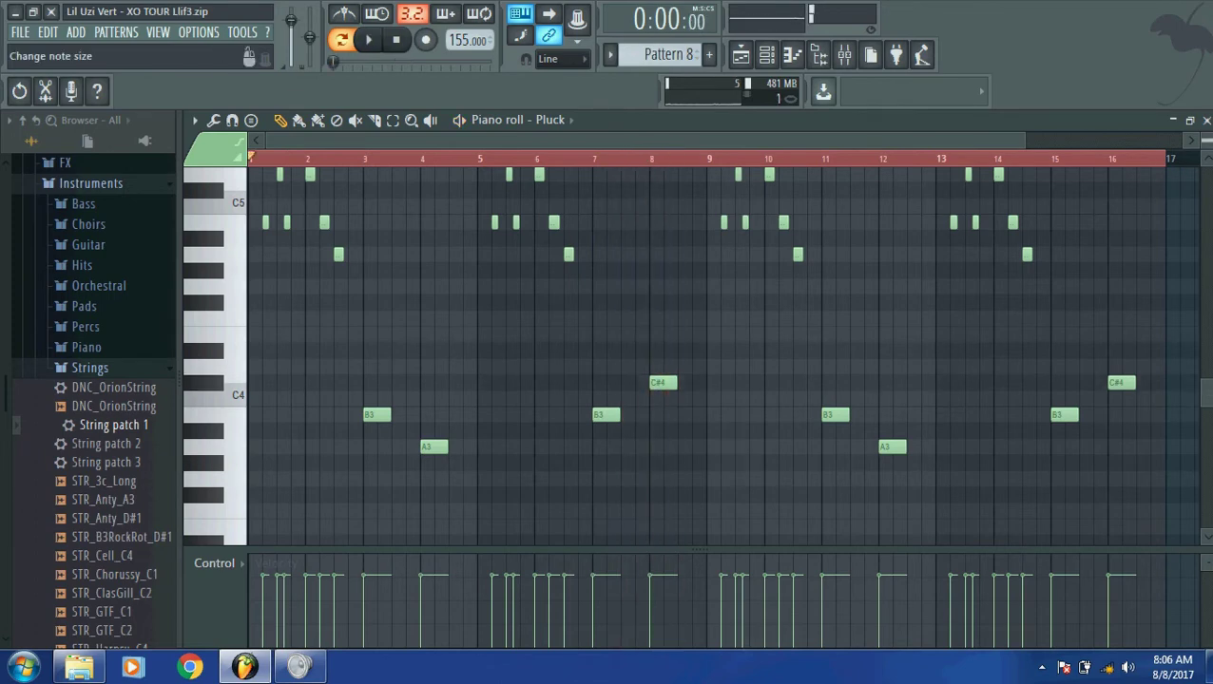
pyautogui.click(1206, 120)
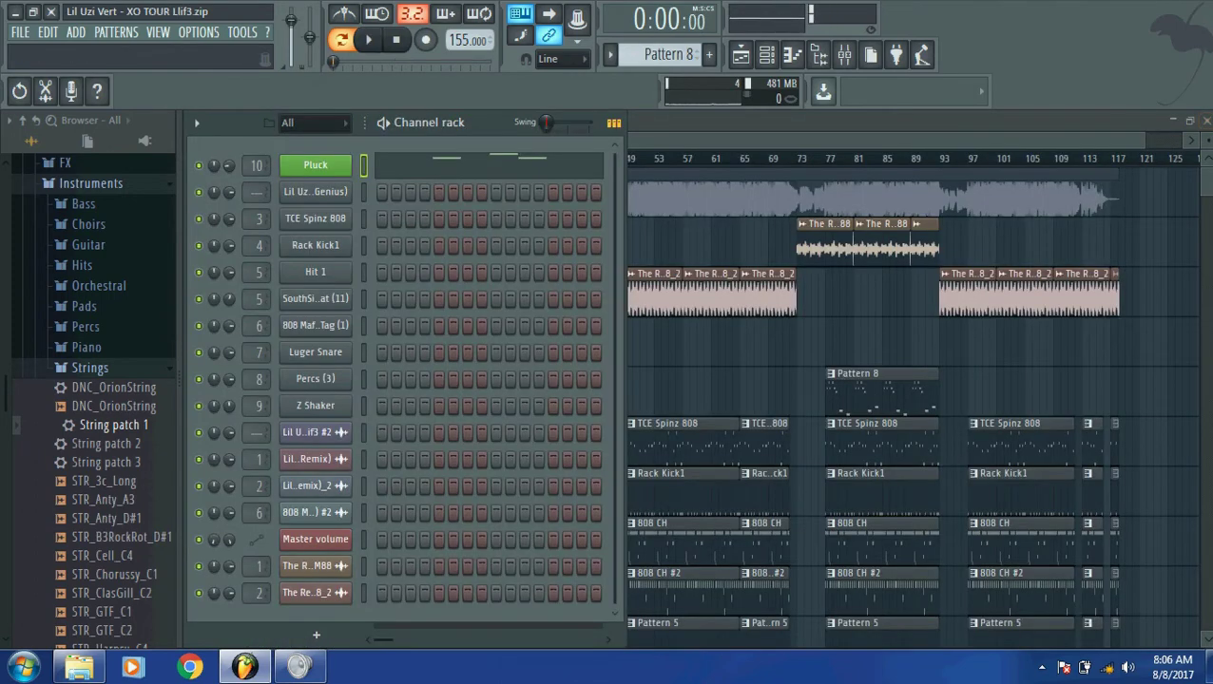
pyautogui.press('F6')
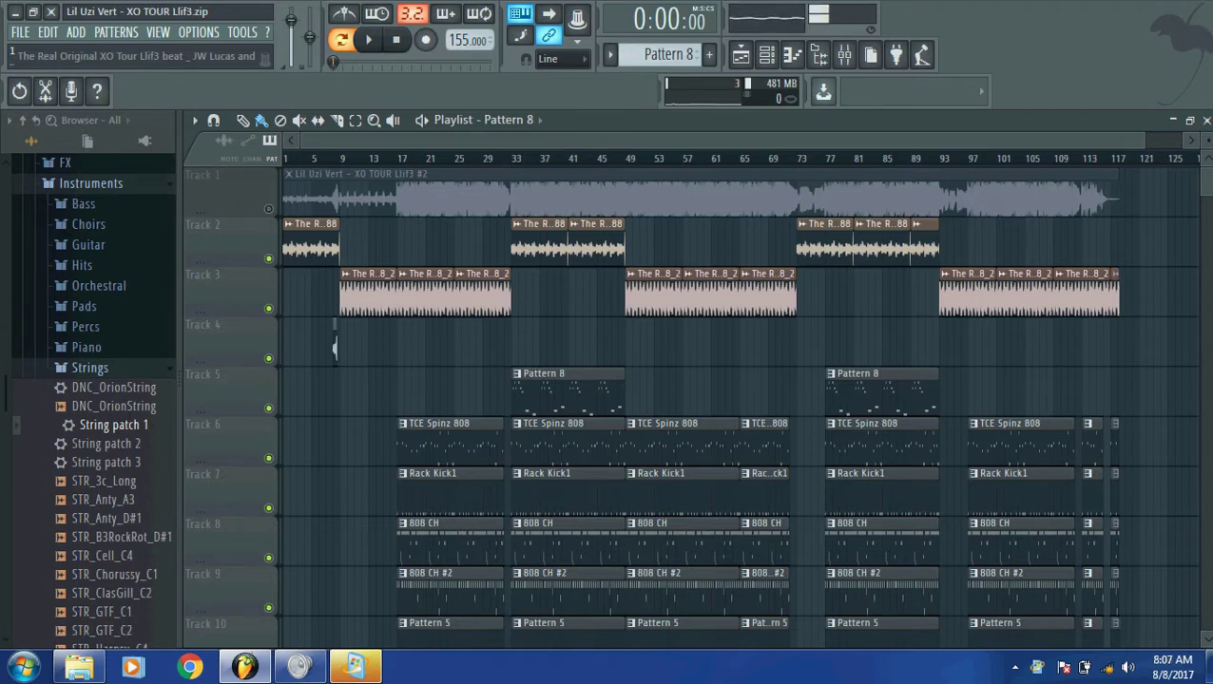
# Step: View the channel settings and time stretching of the original beat audio clip on Track 2
pyautogui.hscroll(1, 741, 389)
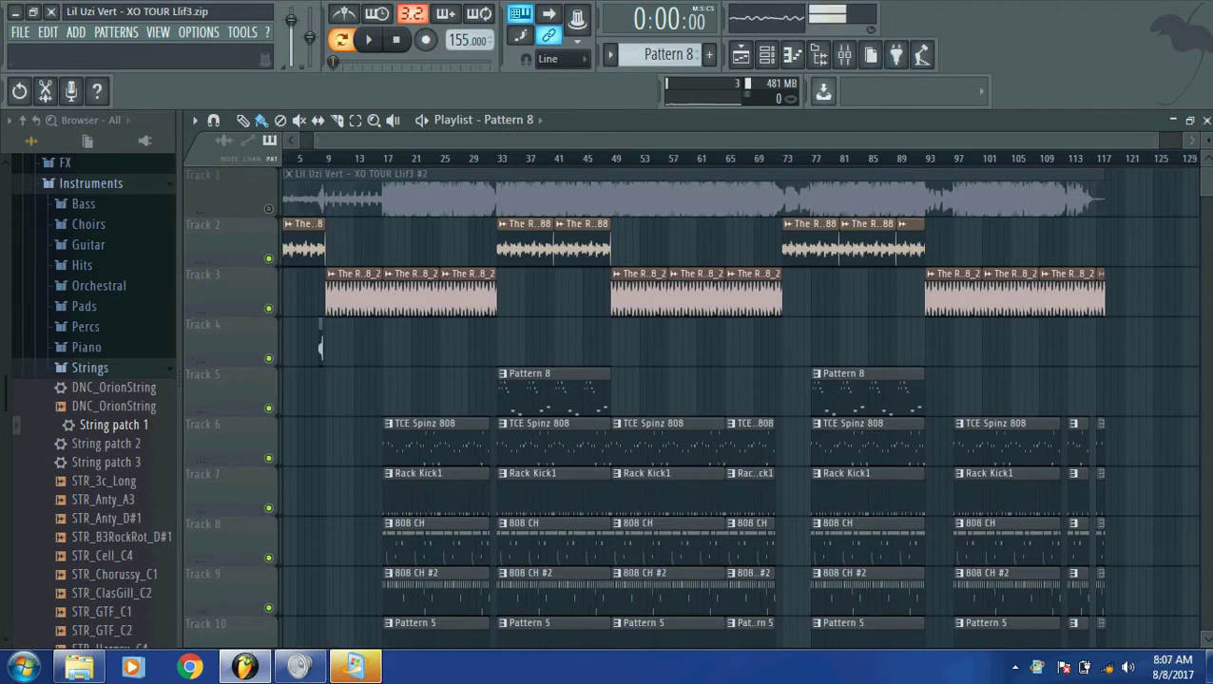
pyautogui.moveTo(1154, 140); pyautogui.dragTo(818, 140)
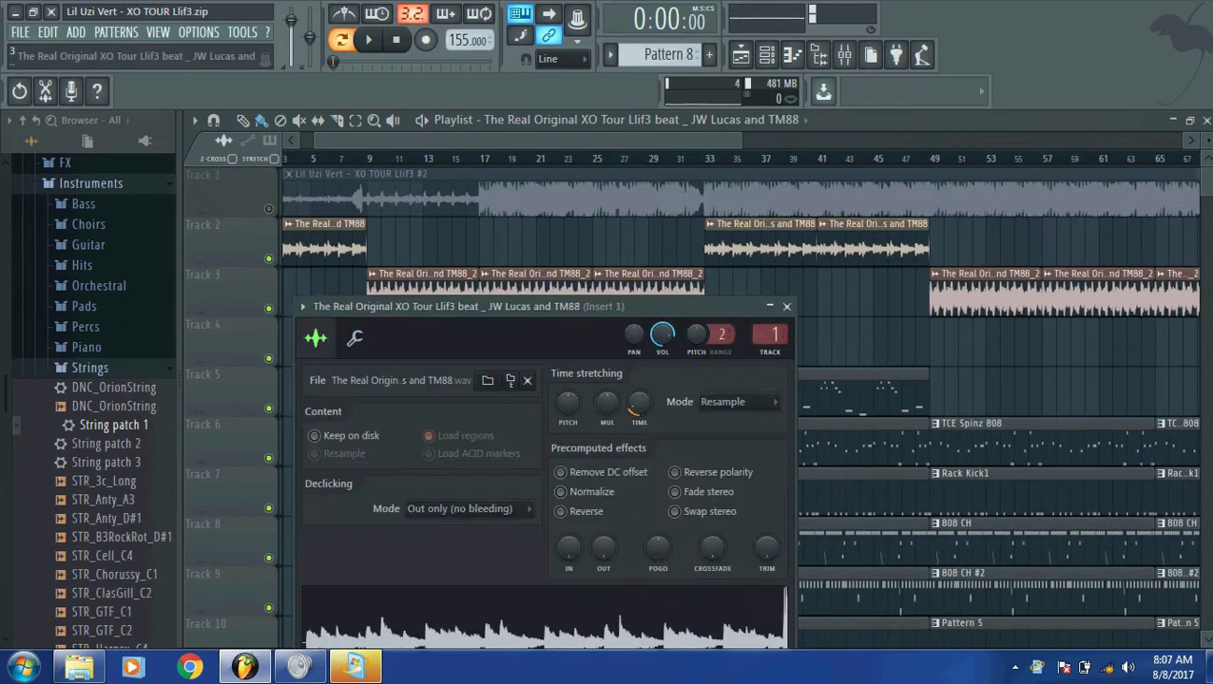
pyautogui.doubleClick(409, 295)
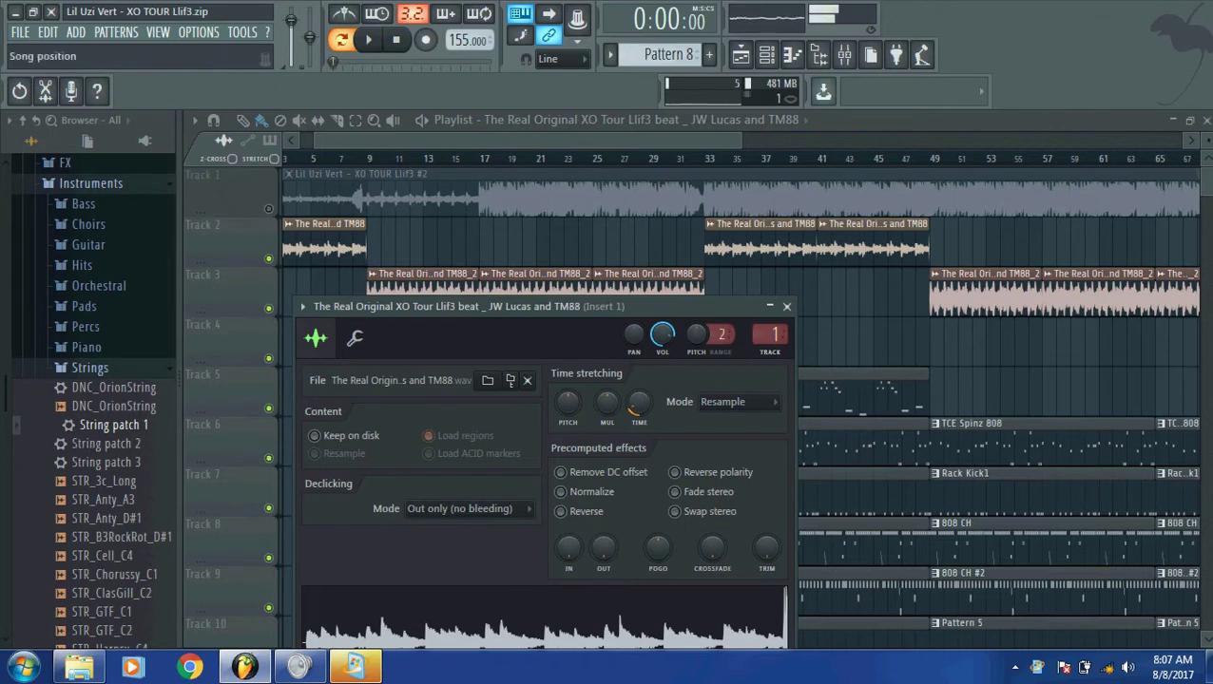
# Step: Open the Edison audio editor loaded on the mixer's Master track
pyautogui.click(844, 54)
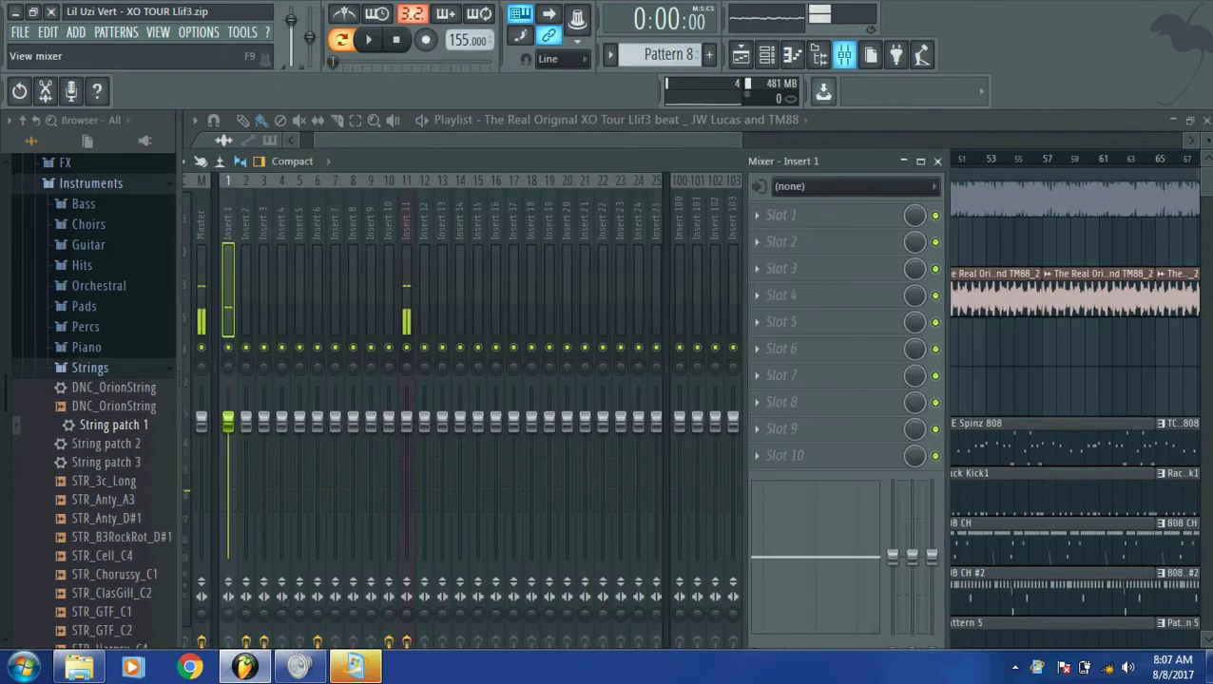
pyautogui.click(201, 275)
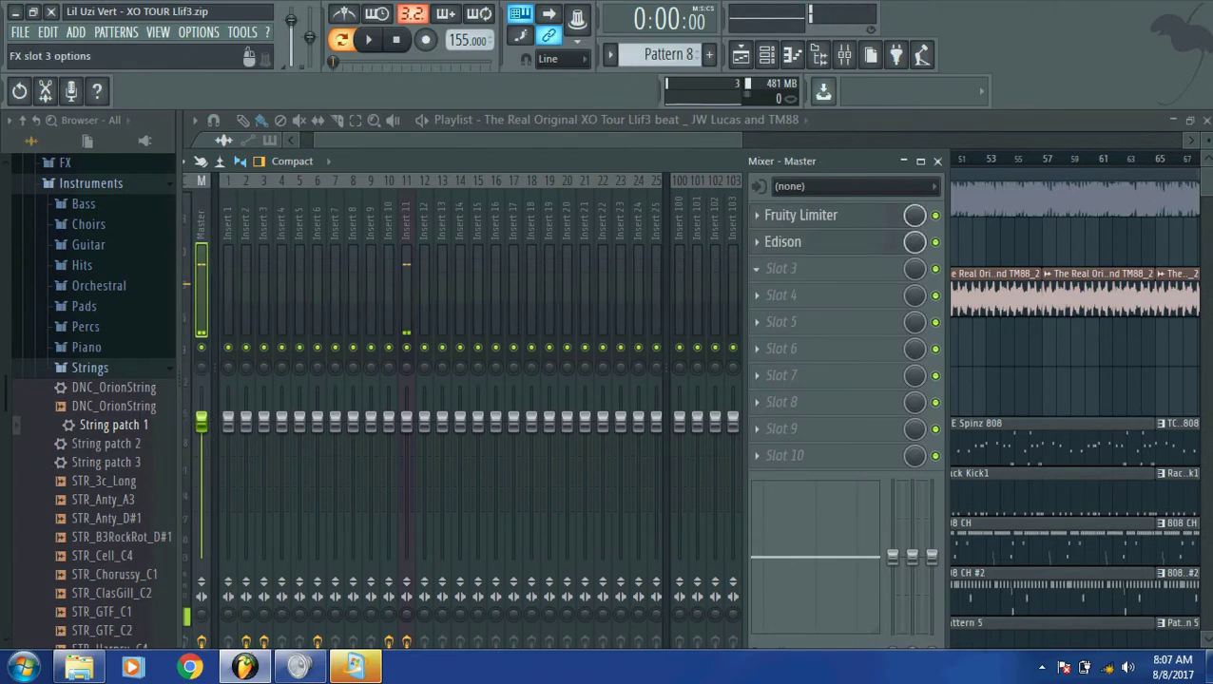
pyautogui.click(782, 242)
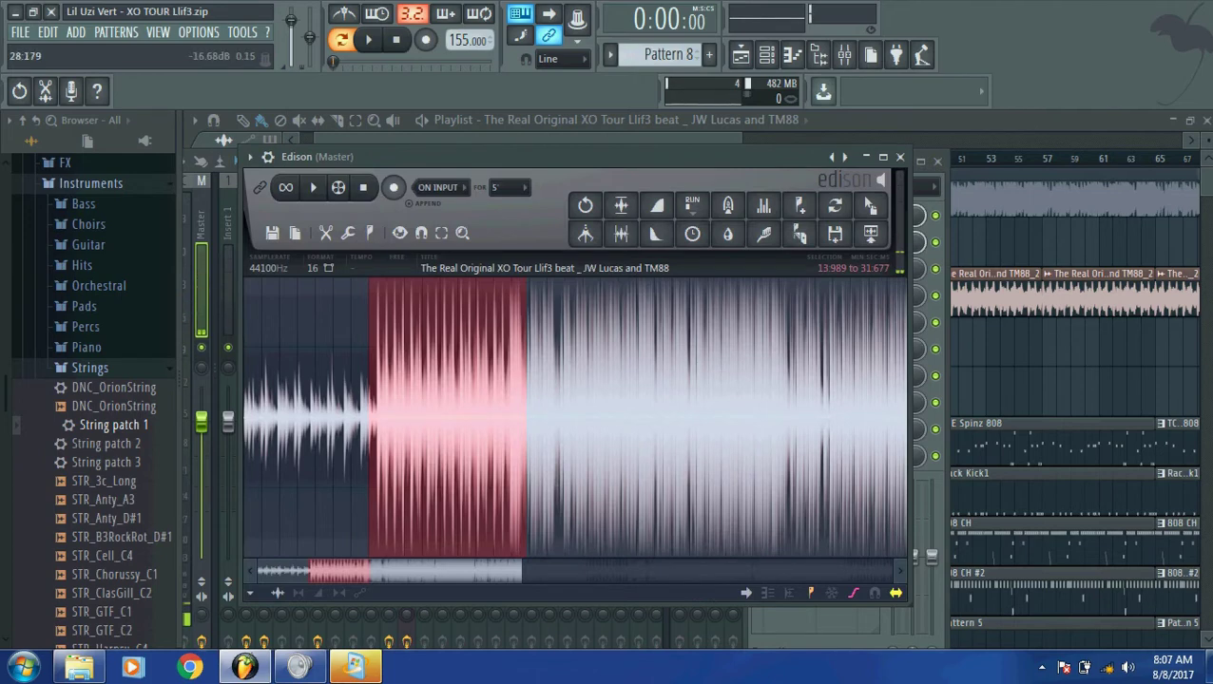
# Step: Select the beat's intro from 0.000 to 14.589 in Edison and place it as an audio clip at bar 1 of Track 6
pyautogui.moveTo(369, 419); pyautogui.dragTo(245, 419)
pyautogui.moveTo(369, 418); pyautogui.dragTo(376, 418)
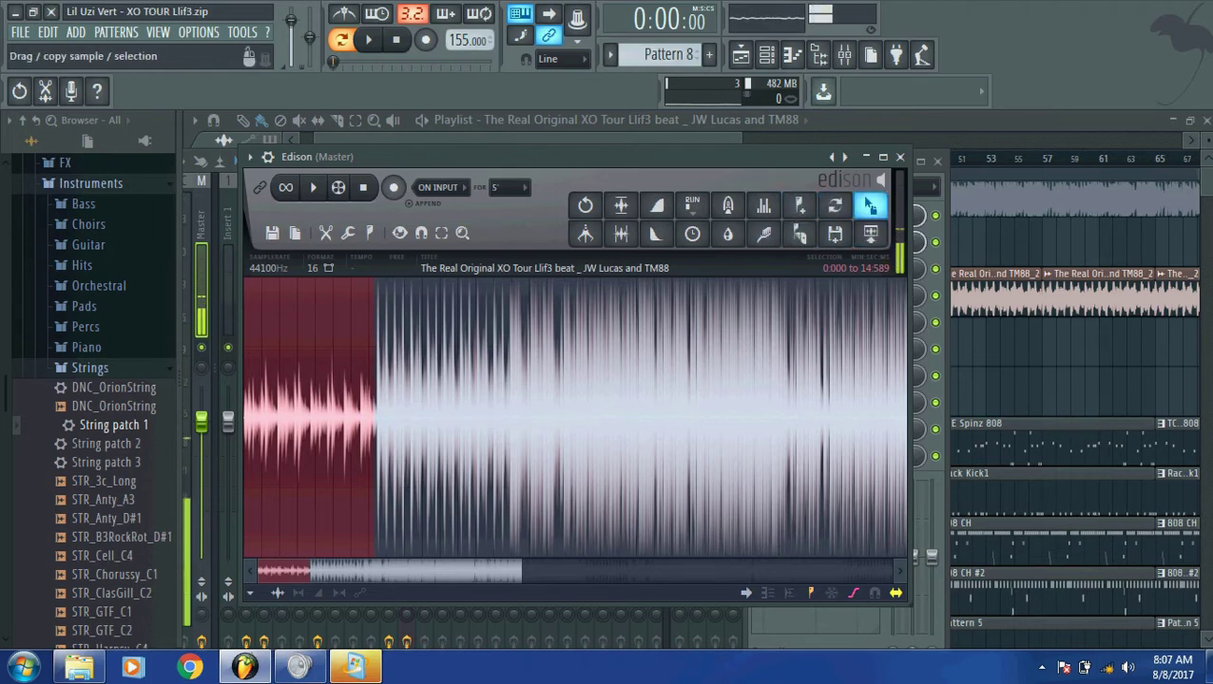
pyautogui.moveTo(870, 205); pyautogui.dragTo(285, 449)
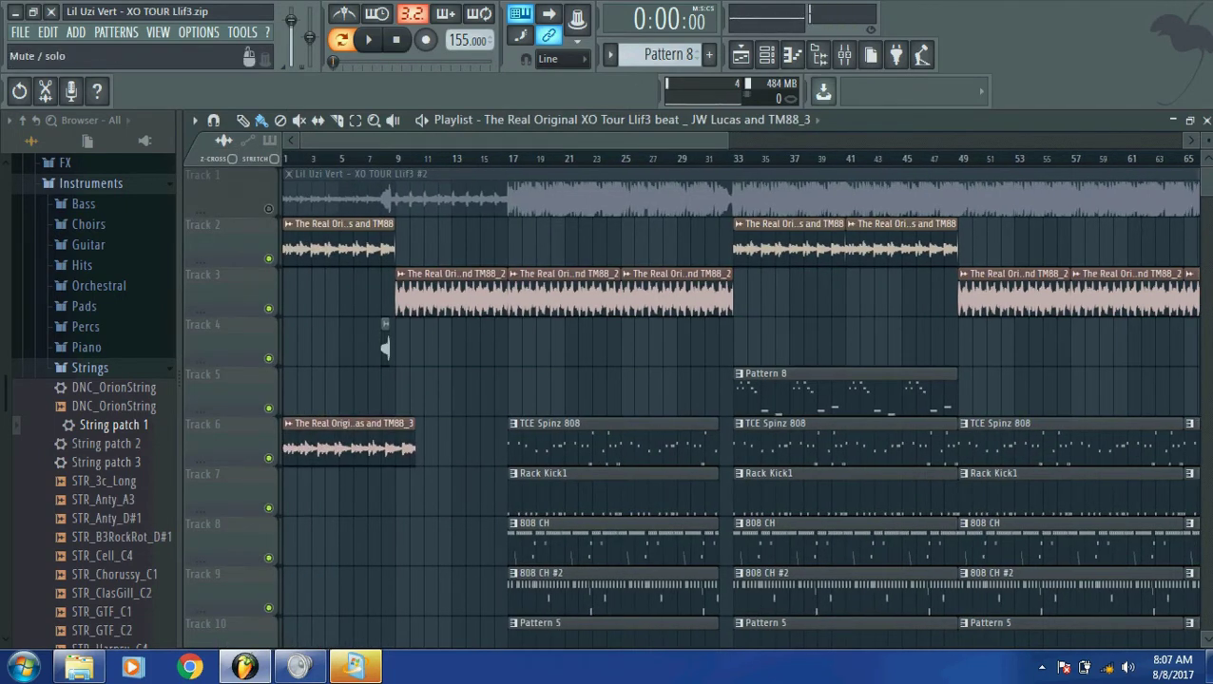
# Step: Solo Track 6 and listen to the new intro clip against the playlist's bar grid
pyautogui.rightClick(268, 458)
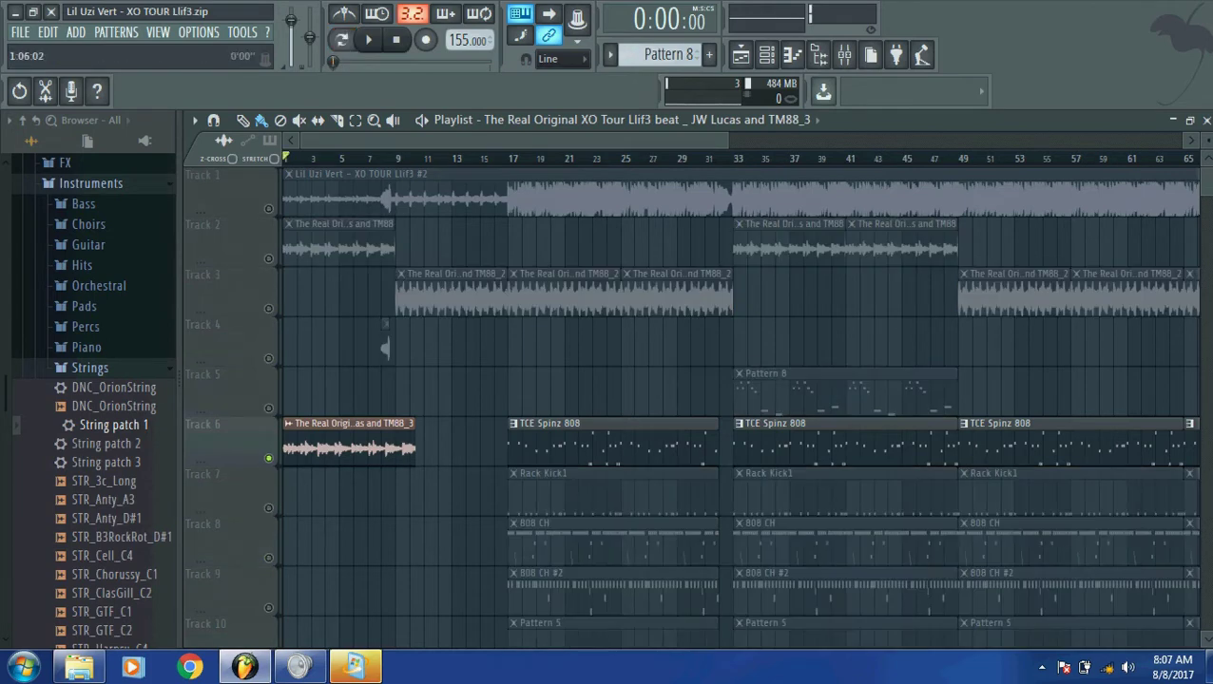
pyautogui.press('space')
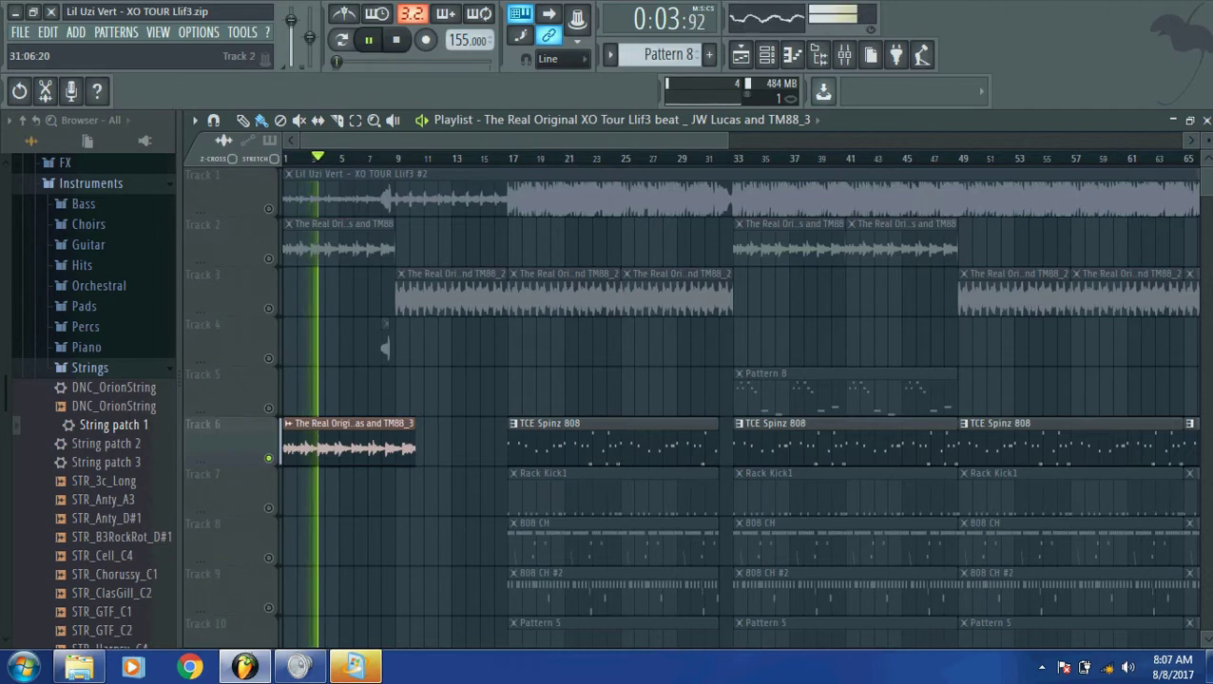
pyautogui.scroll(5, 739, 380)
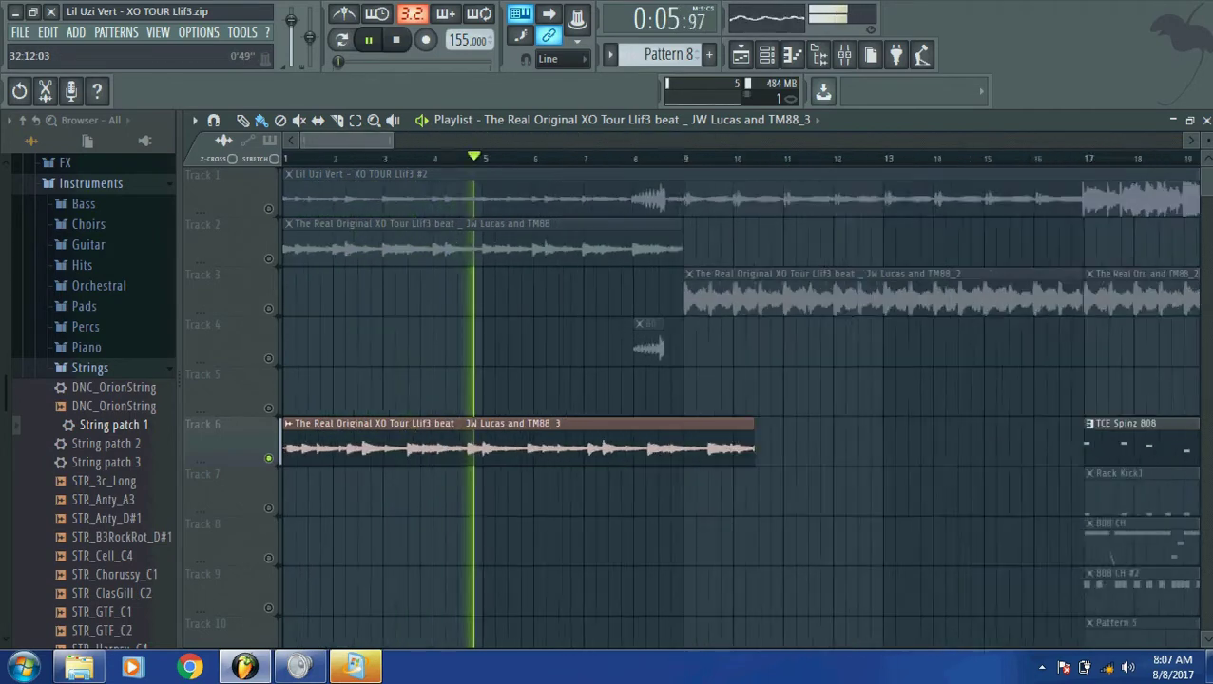
pyautogui.scroll(1, 739, 380)
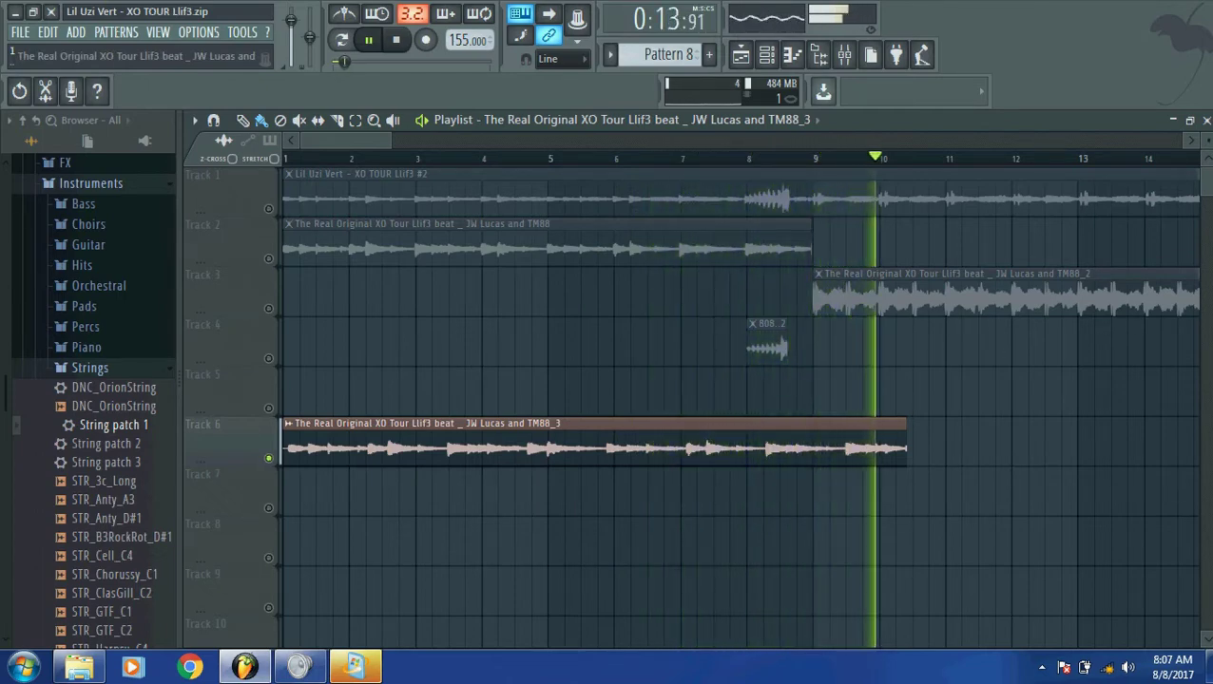
pyautogui.press('space')
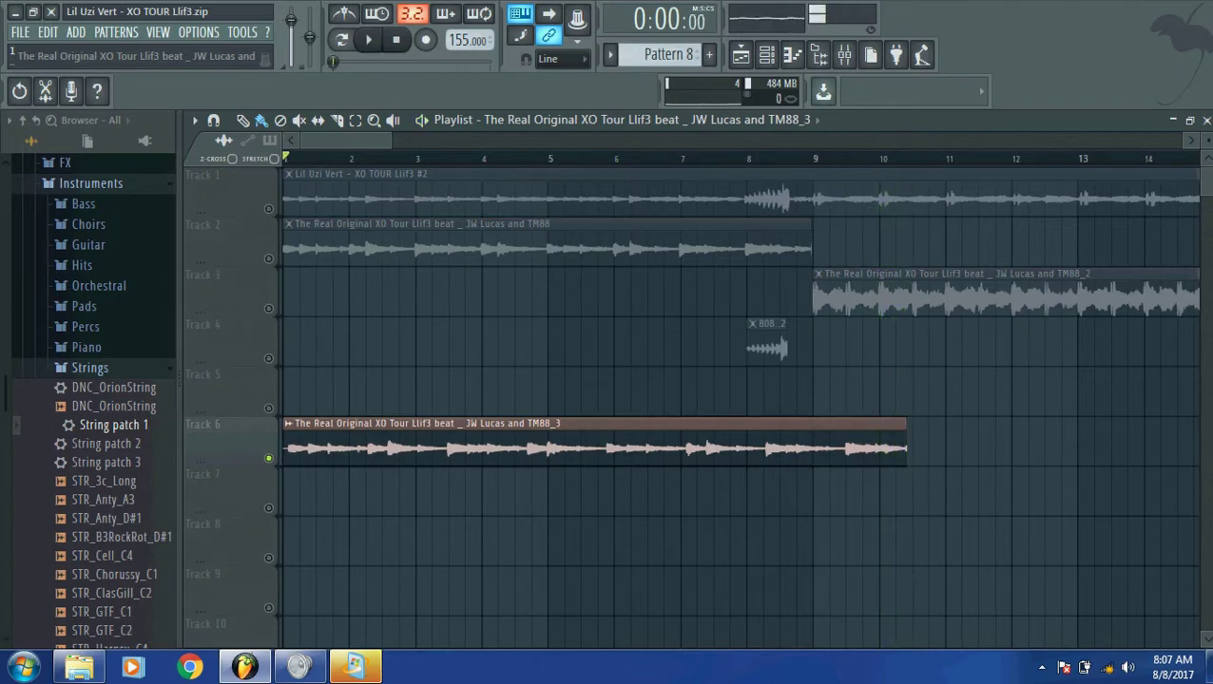
# Step: Time-stretch the Track 6 intro clip in Resample mode so it ends at bar 9, and play its start
pyautogui.doubleClick(475, 447)
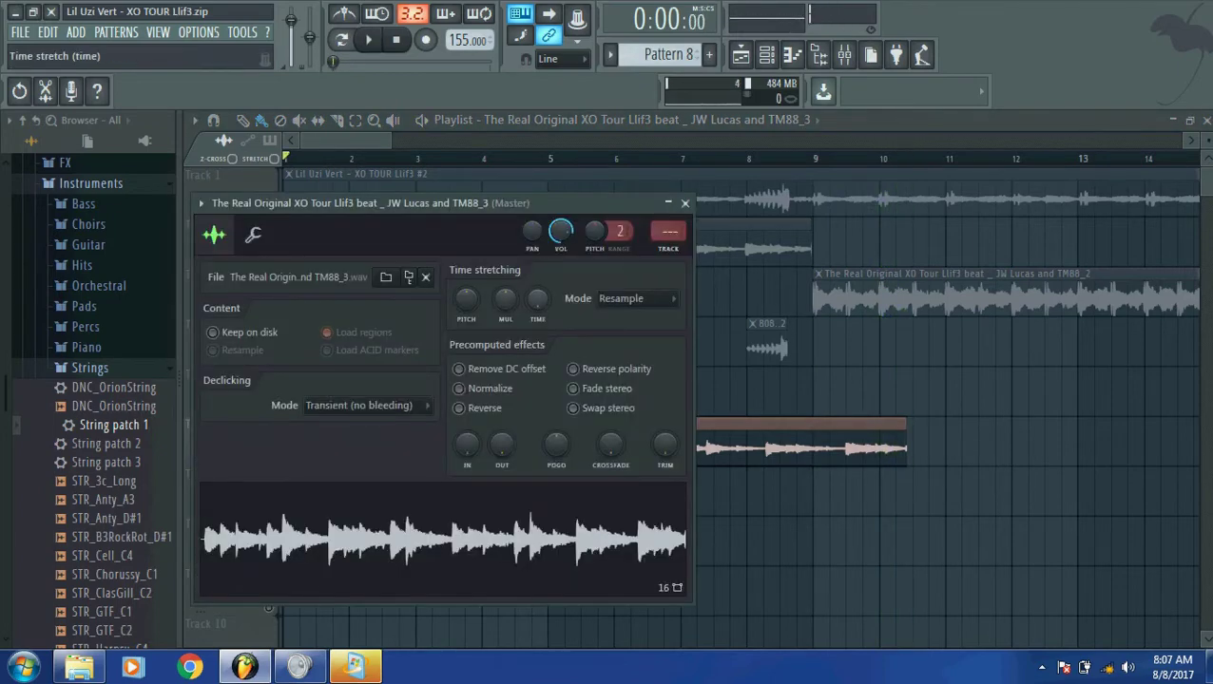
pyautogui.moveTo(537, 299); pyautogui.dragTo(536, 312)
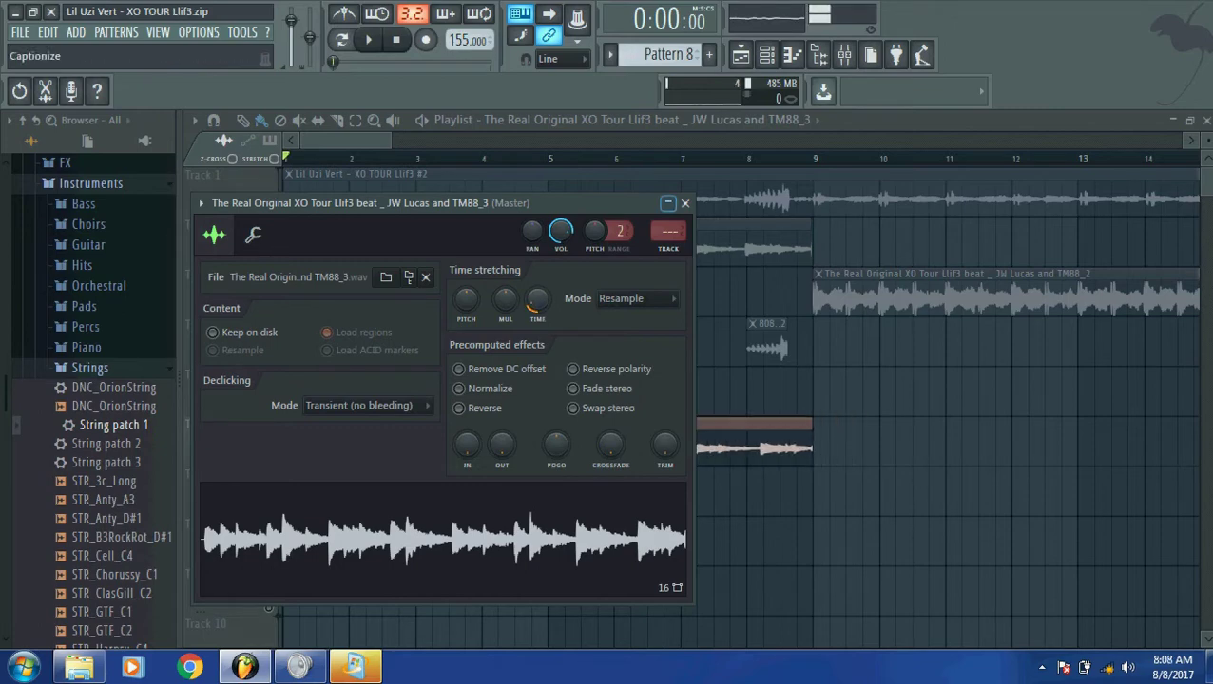
pyautogui.click(684, 202)
pyautogui.press('space')
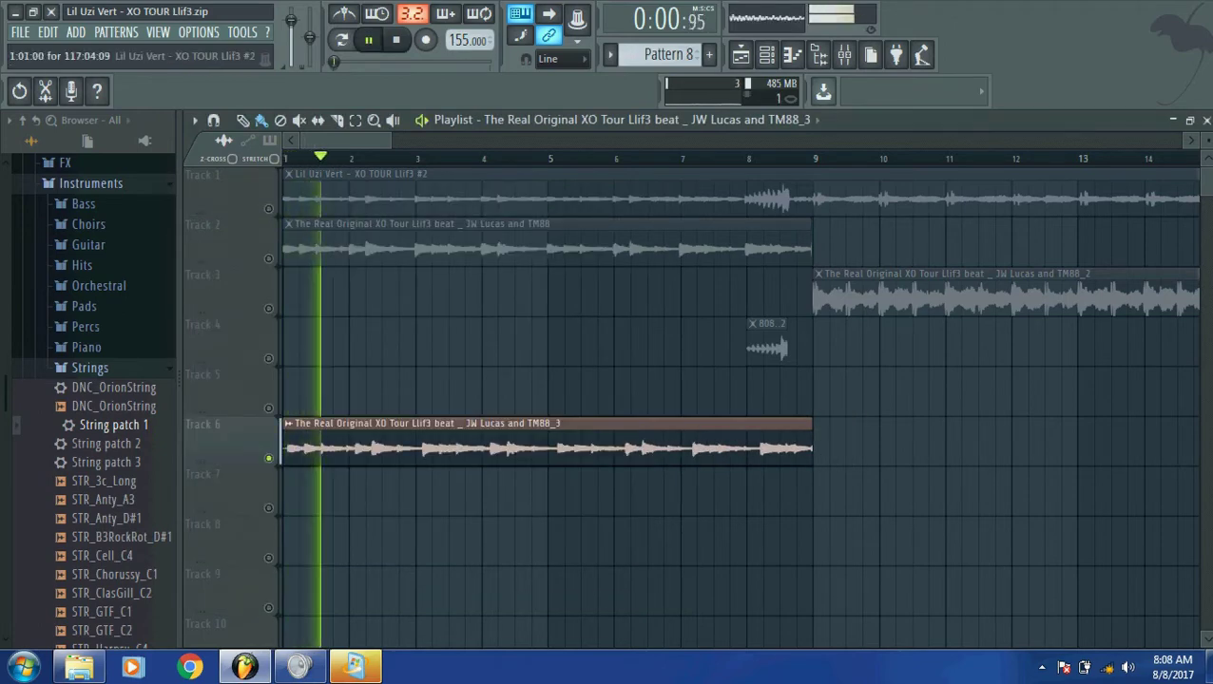
pyautogui.press('pageup')
pyautogui.press('pageup')
pyautogui.press('pageup')
pyautogui.press('space')
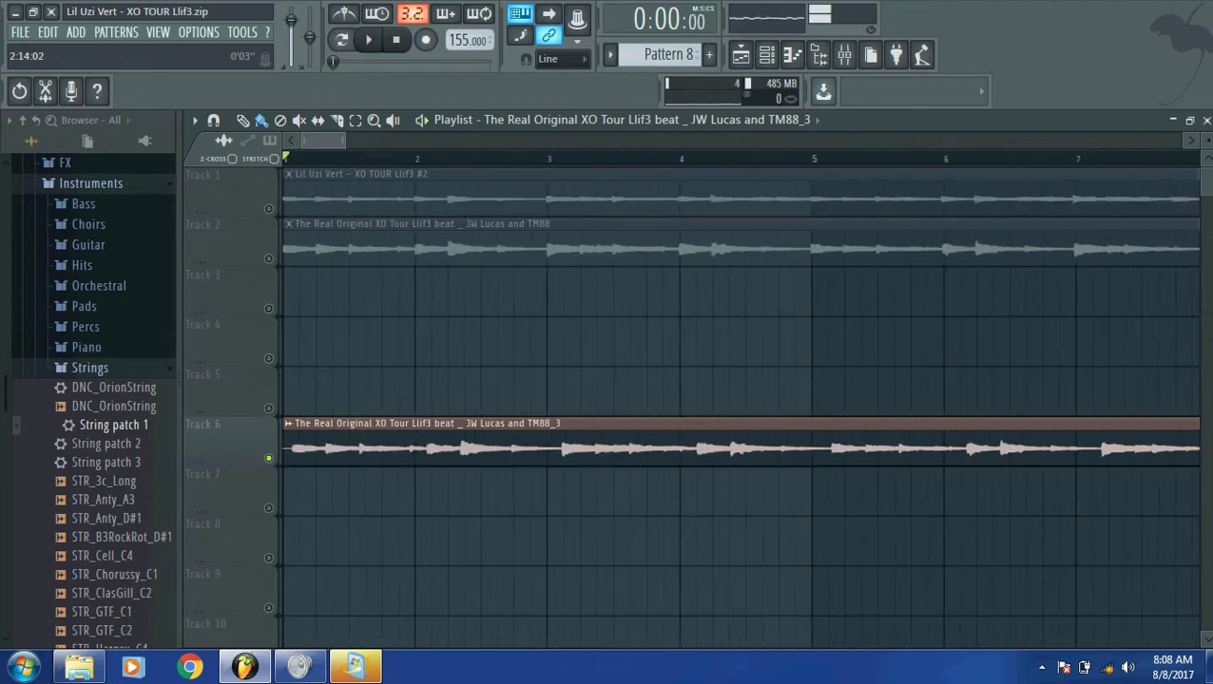
# Step: With snapping set to none, trim the silence from the start of the Track 6 clip and move it back to bar 1
pyautogui.press('pageup')
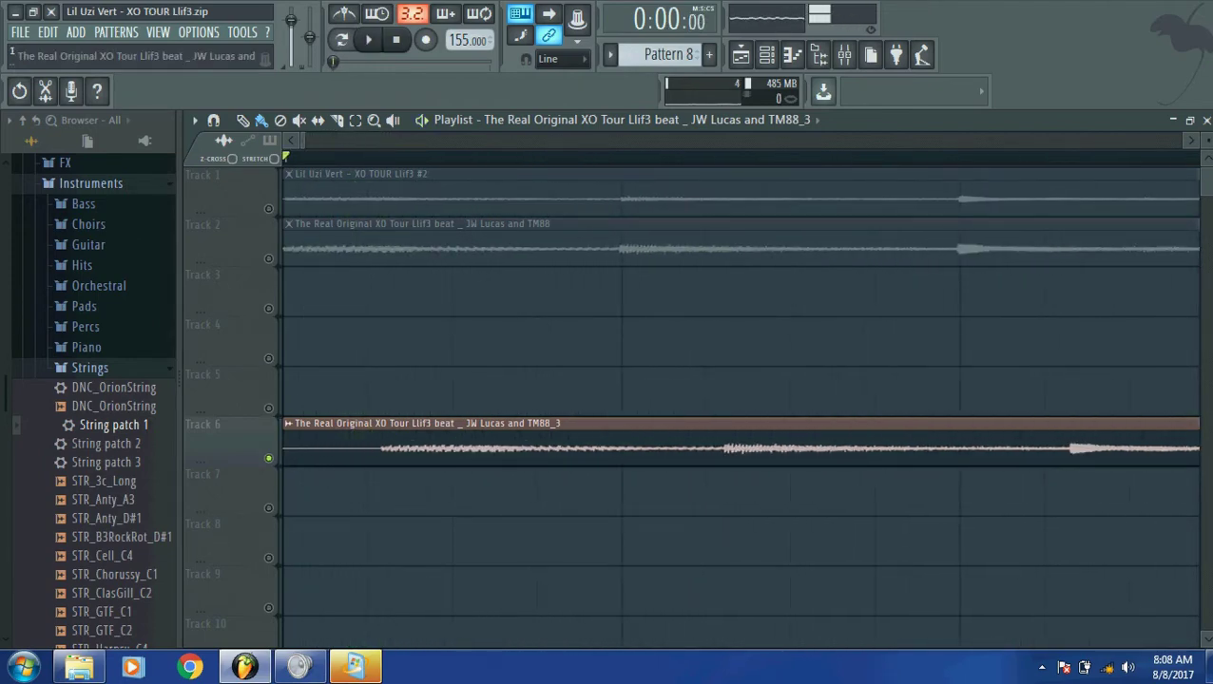
pyautogui.moveTo(284, 442); pyautogui.dragTo(367, 442)
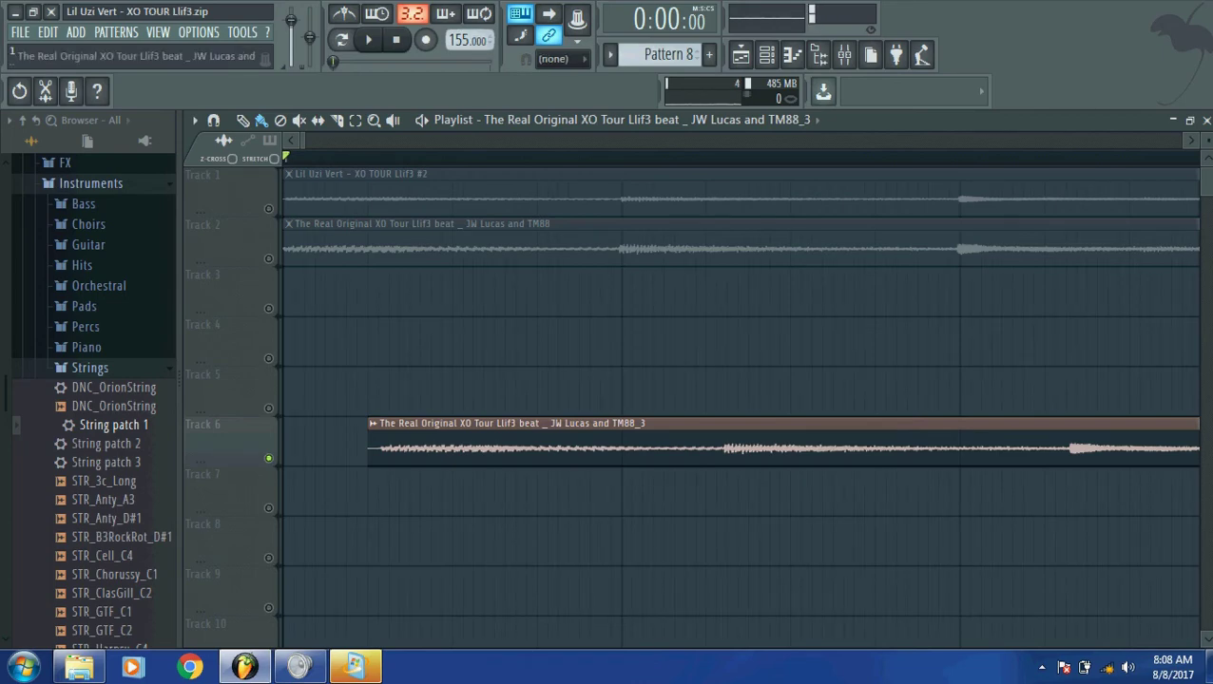
pyautogui.moveTo(368, 442); pyautogui.dragTo(378, 442)
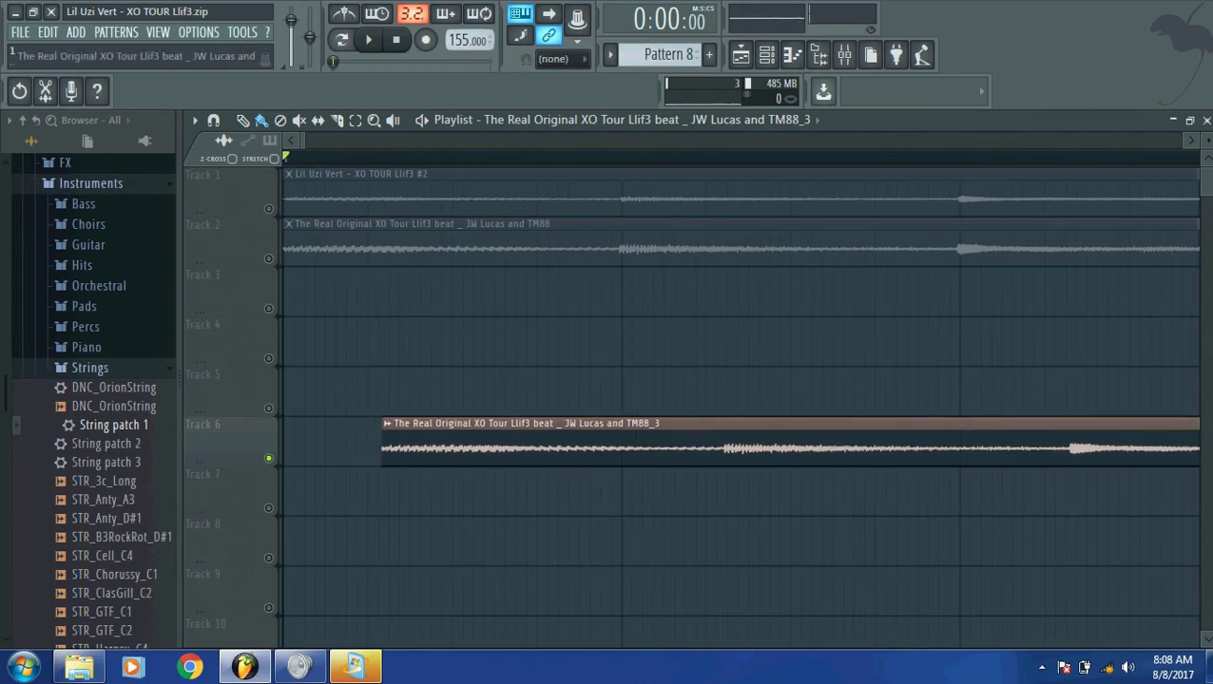
pyautogui.moveTo(399, 442); pyautogui.dragTo(304, 442)
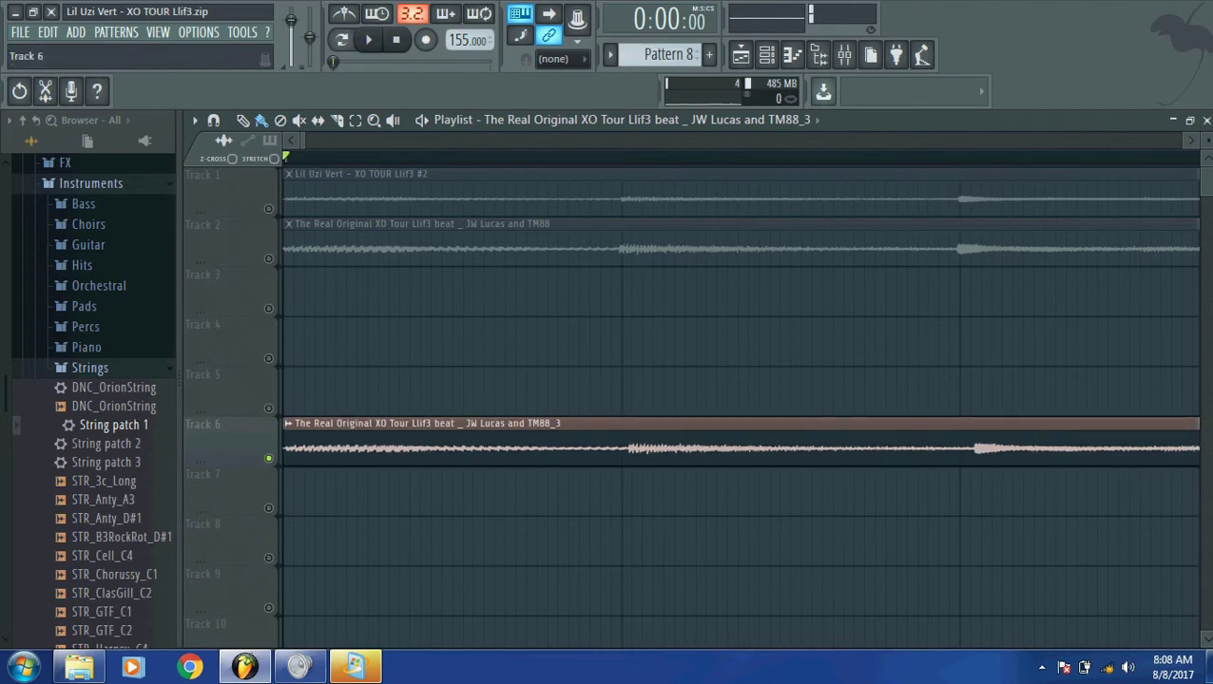
# Step: Set the snap back to Line and play the trimmed intro clip on Track 6
pyautogui.click(561, 59)
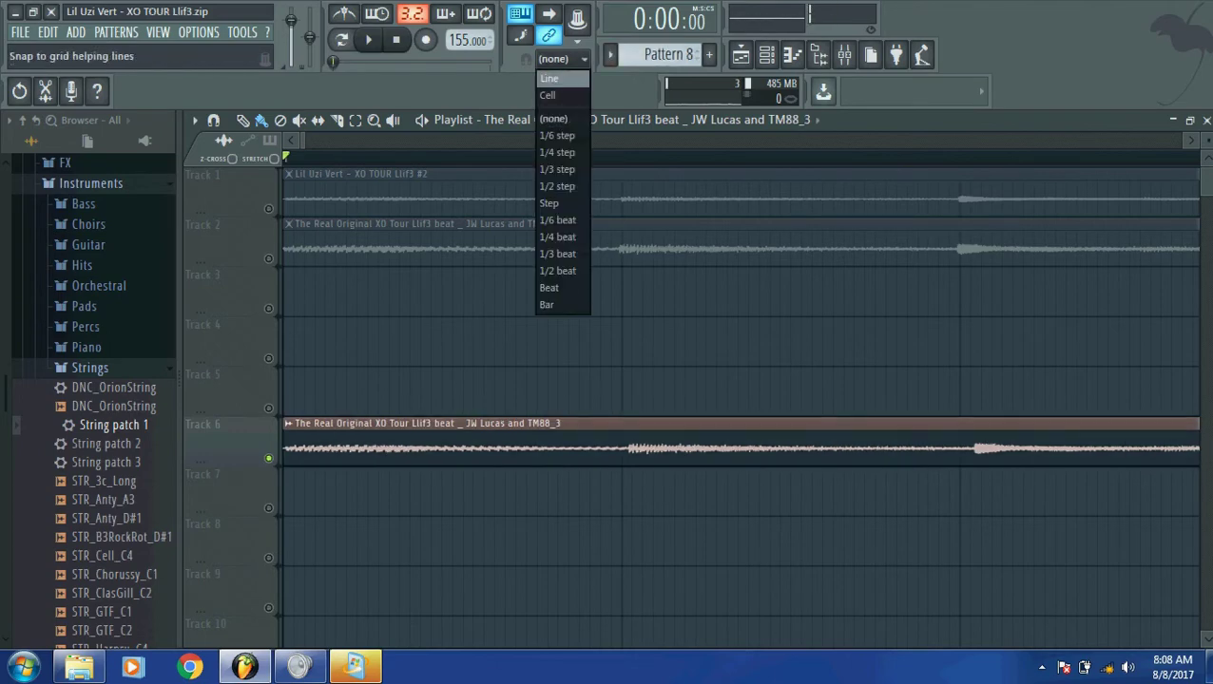
pyautogui.click(550, 79)
pyautogui.press('space')
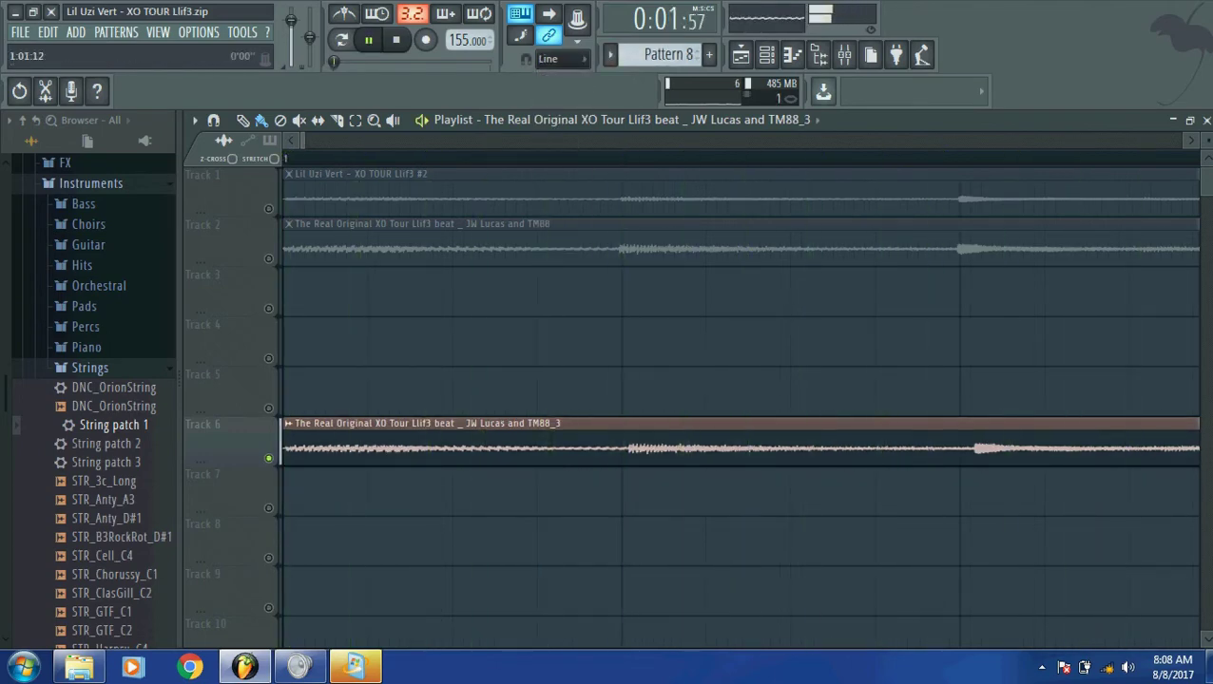
# Step: Time-stretch the Track 6 intro clip so its end reaches bar 9, and play it to check the timing
pyautogui.scroll(3, 739, 399)
pyautogui.press('space')
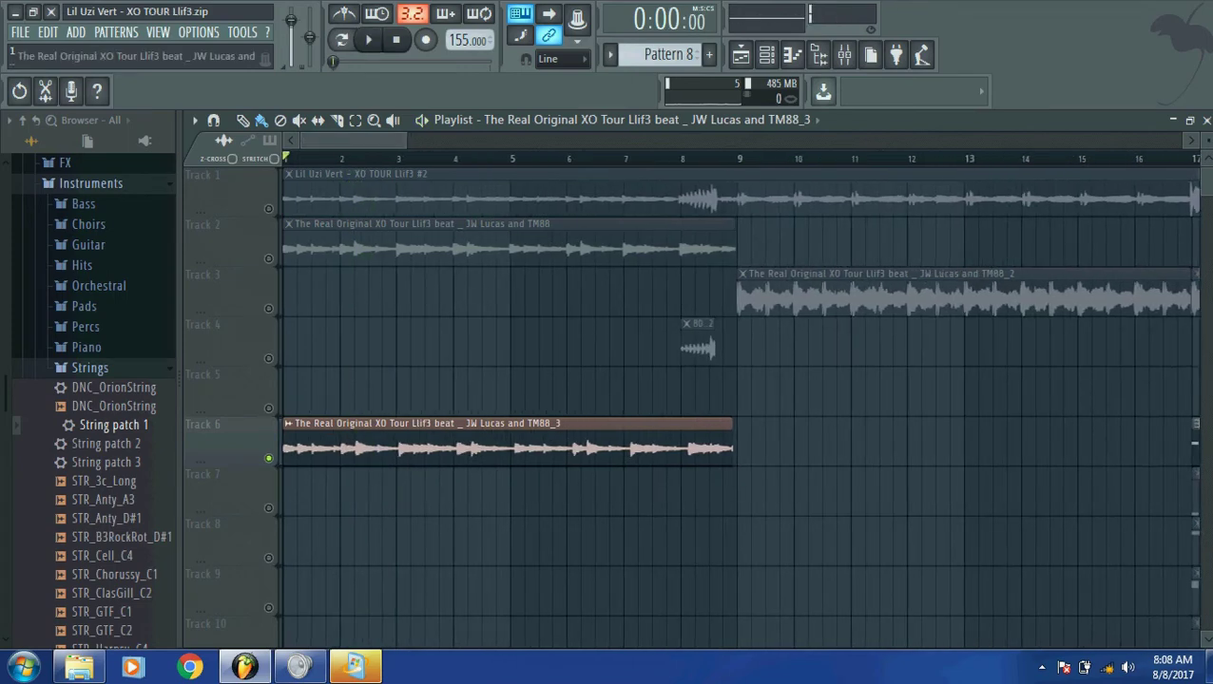
pyautogui.doubleClick(513, 447)
pyautogui.click(537, 300)
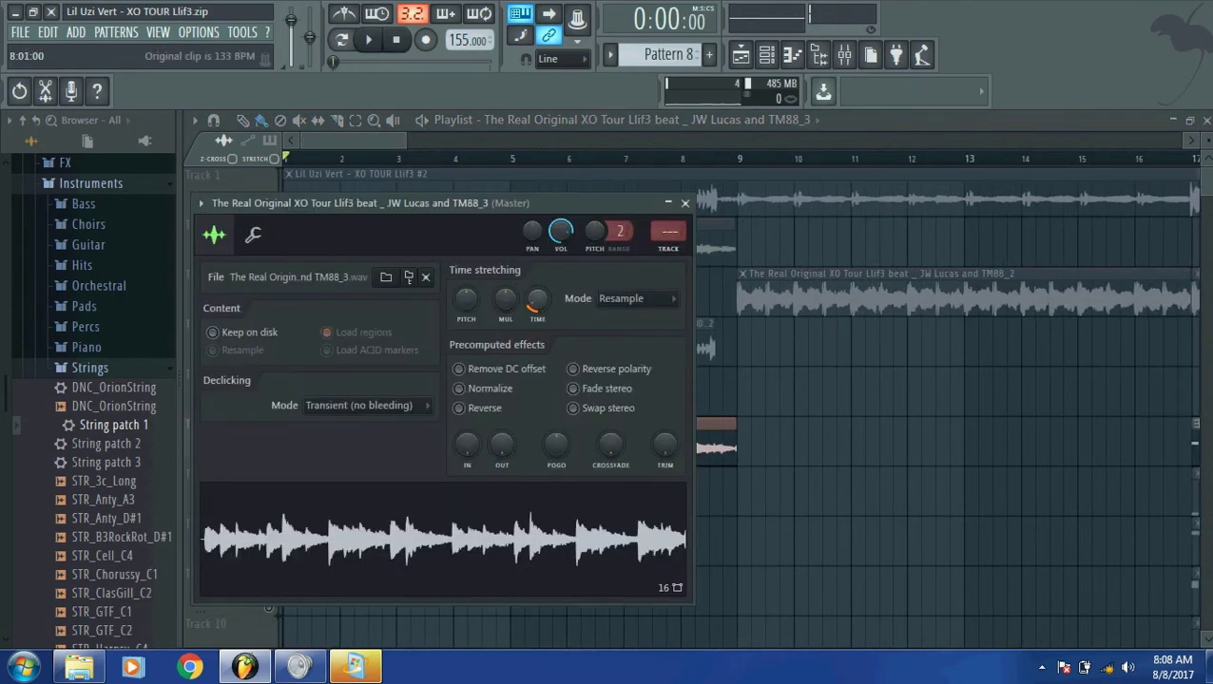
pyautogui.press('space')
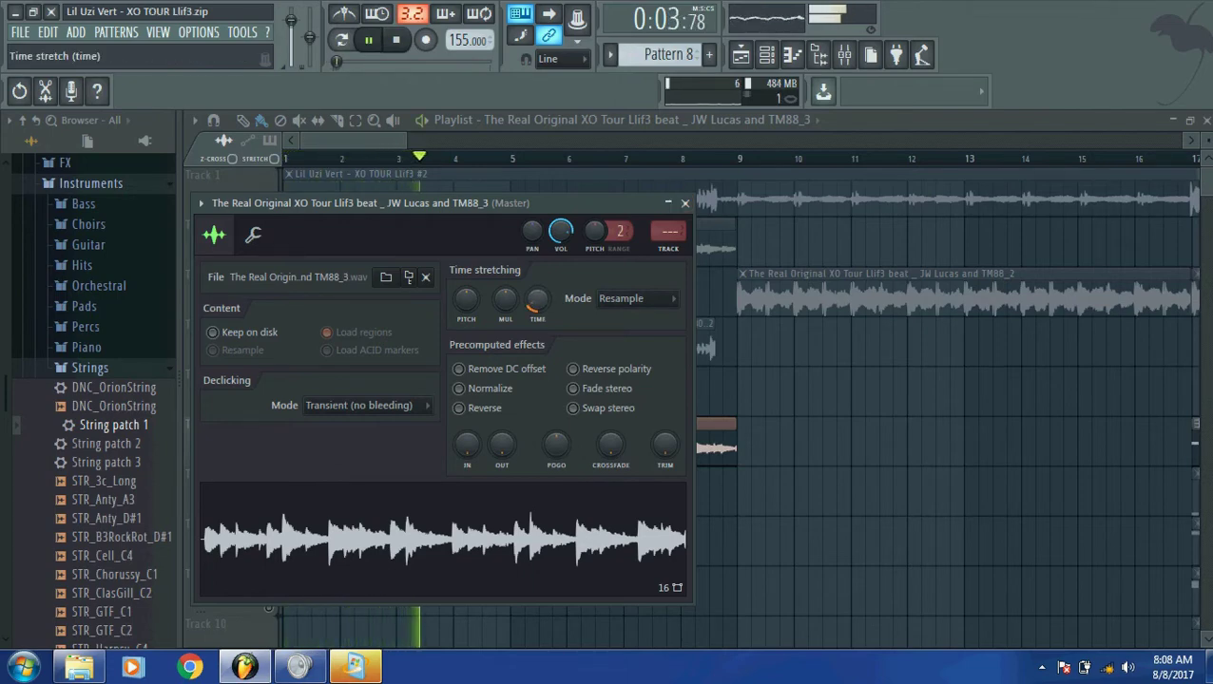
pyautogui.scroll(-1, 537, 300)
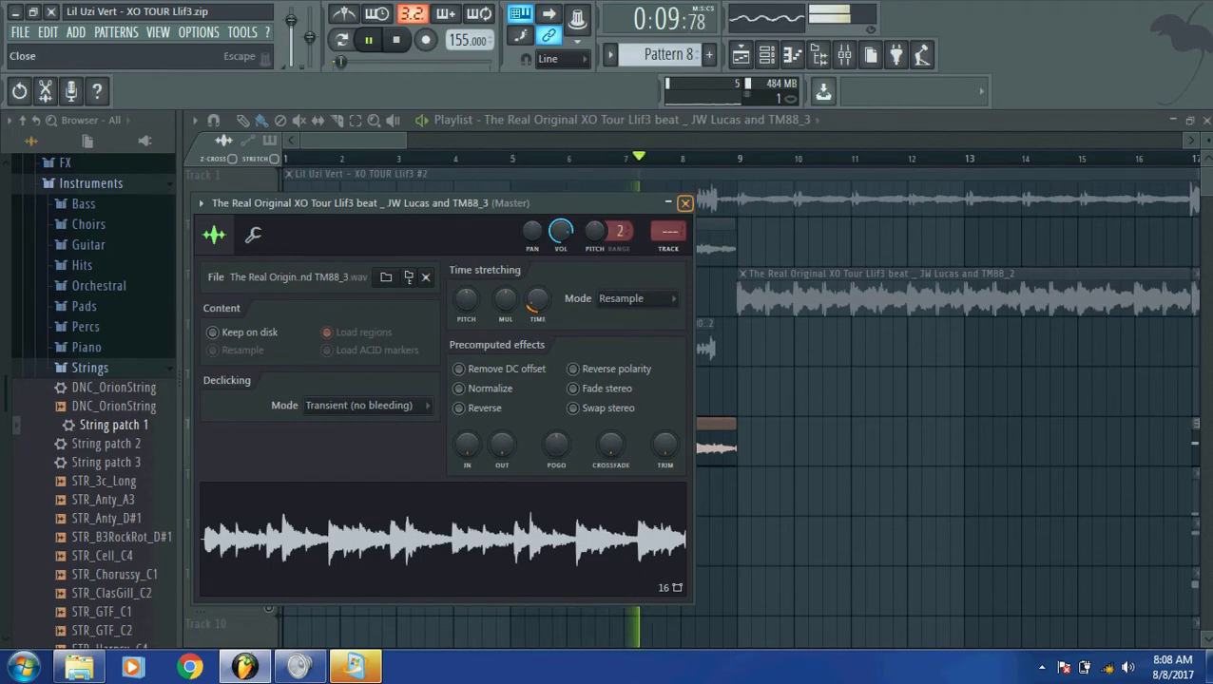
pyautogui.click(685, 202)
pyautogui.press('space')
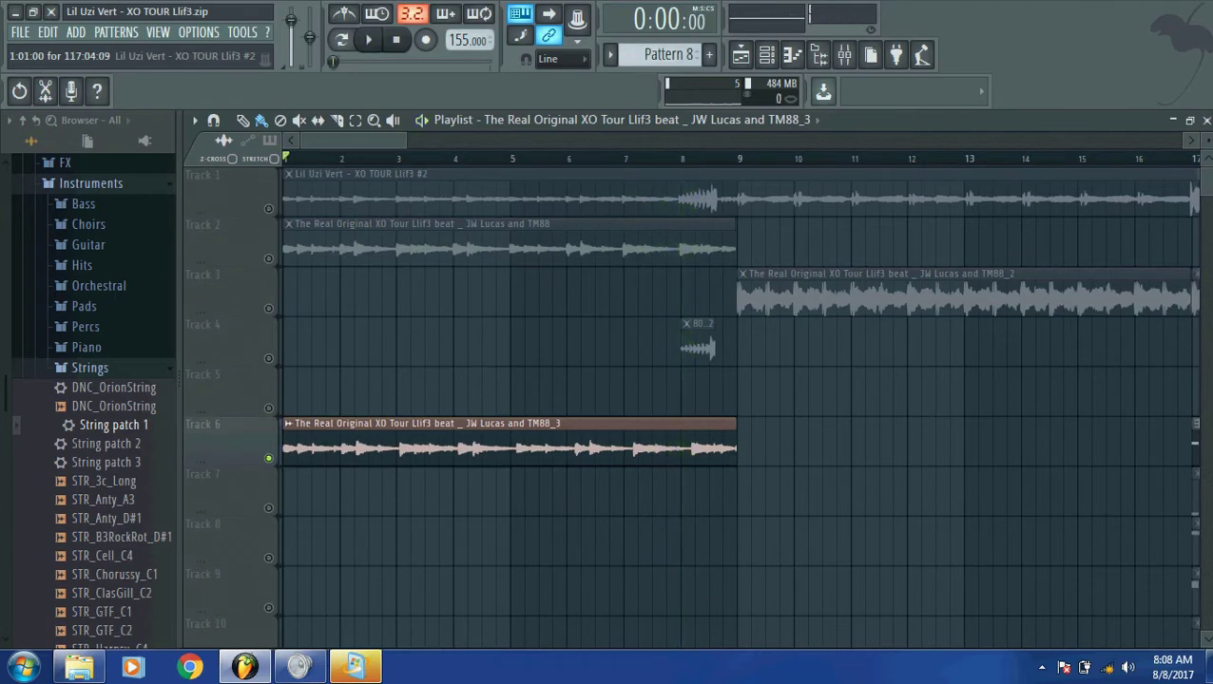
# Step: Shorten the Track 6 clip's time stretch so its notes line up with the bar lines, and play its start
pyautogui.scroll(3, 451, 399)
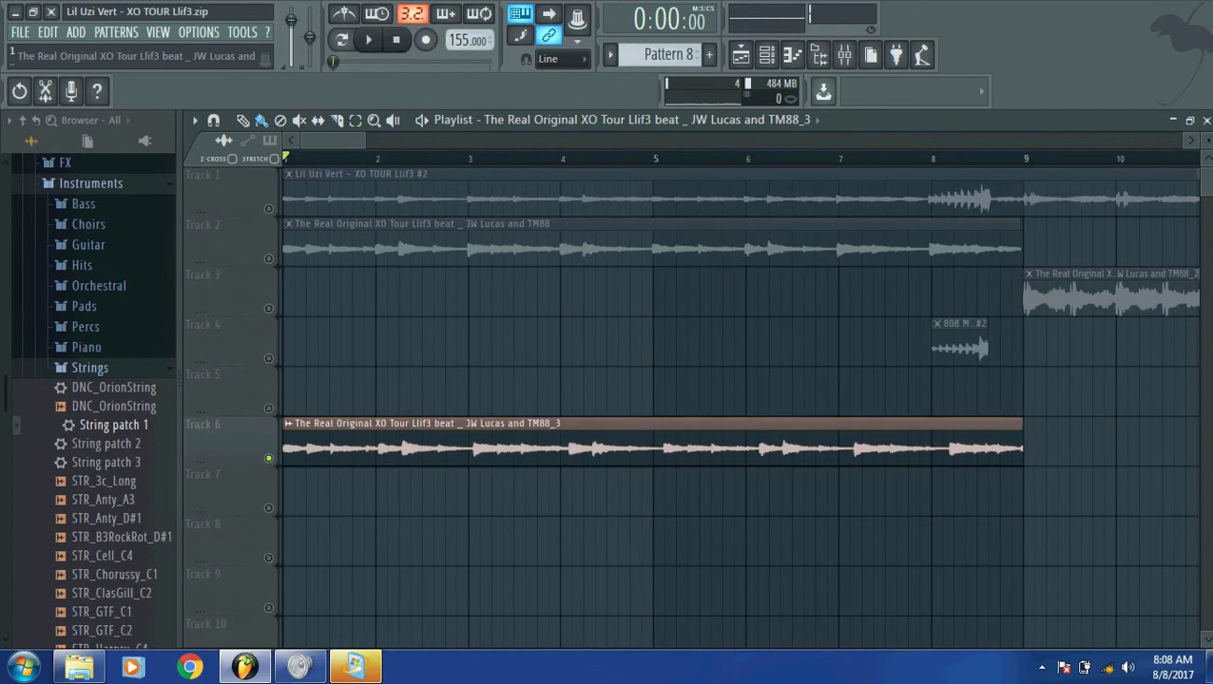
pyautogui.doubleClick(884, 423)
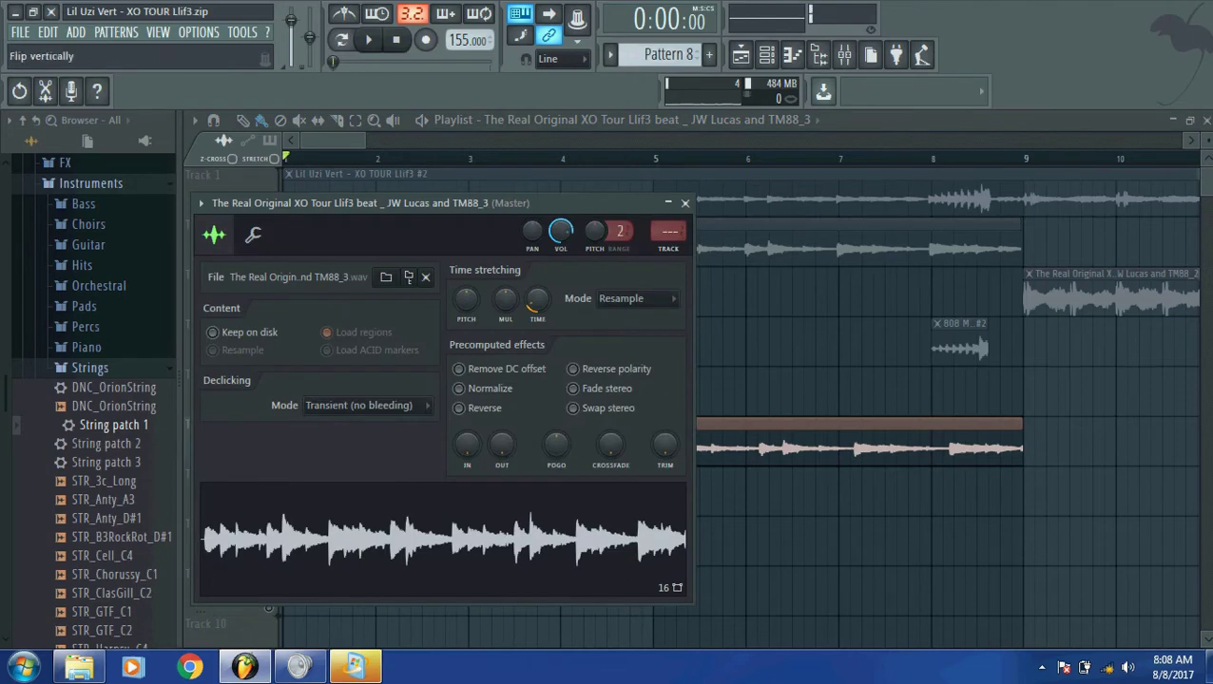
pyautogui.moveTo(538, 300); pyautogui.dragTo(537, 308)
pyautogui.press('space')
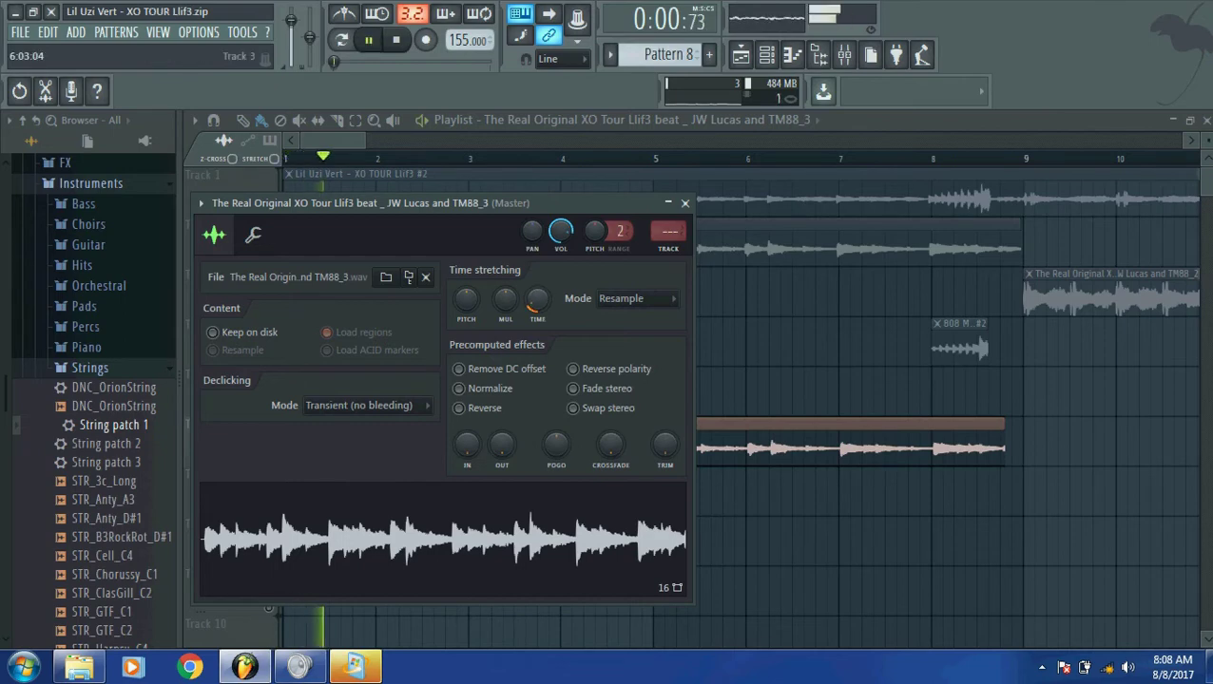
pyautogui.press('Escape')
pyautogui.press('space')
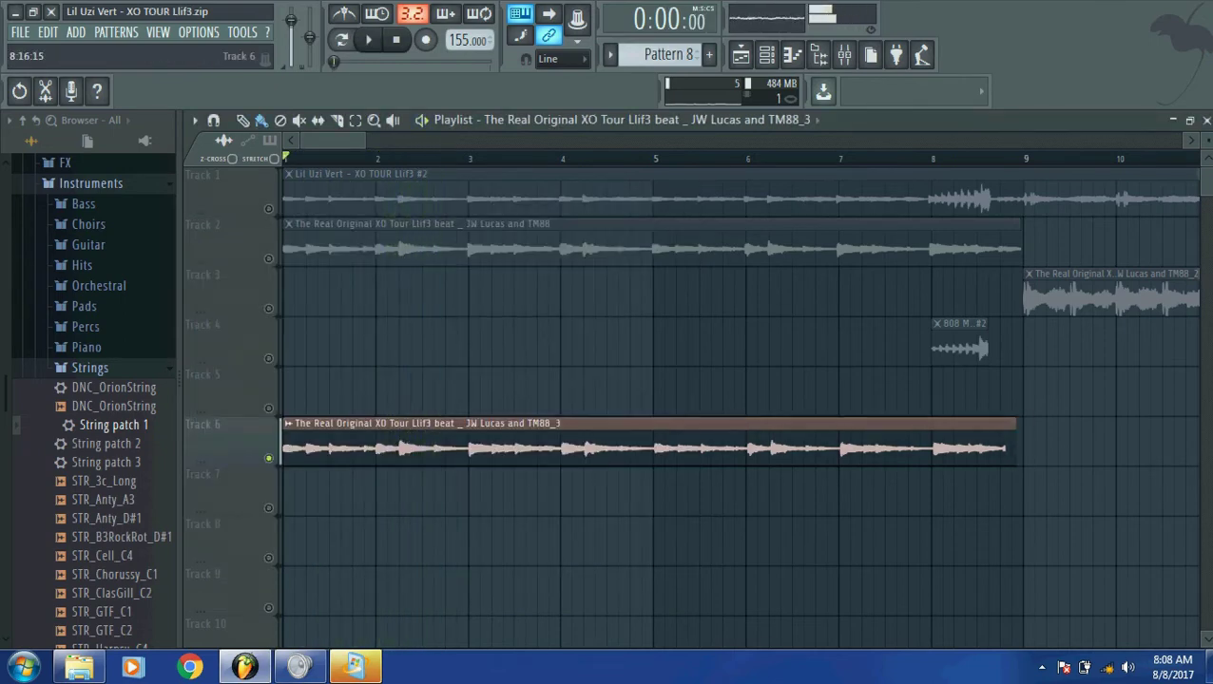
# Step: Place the 0.000 to 15.888 selection from the master channel's Edison on Track 5 at bar 1, and delete the Track 6 clip
pyautogui.click(844, 54)
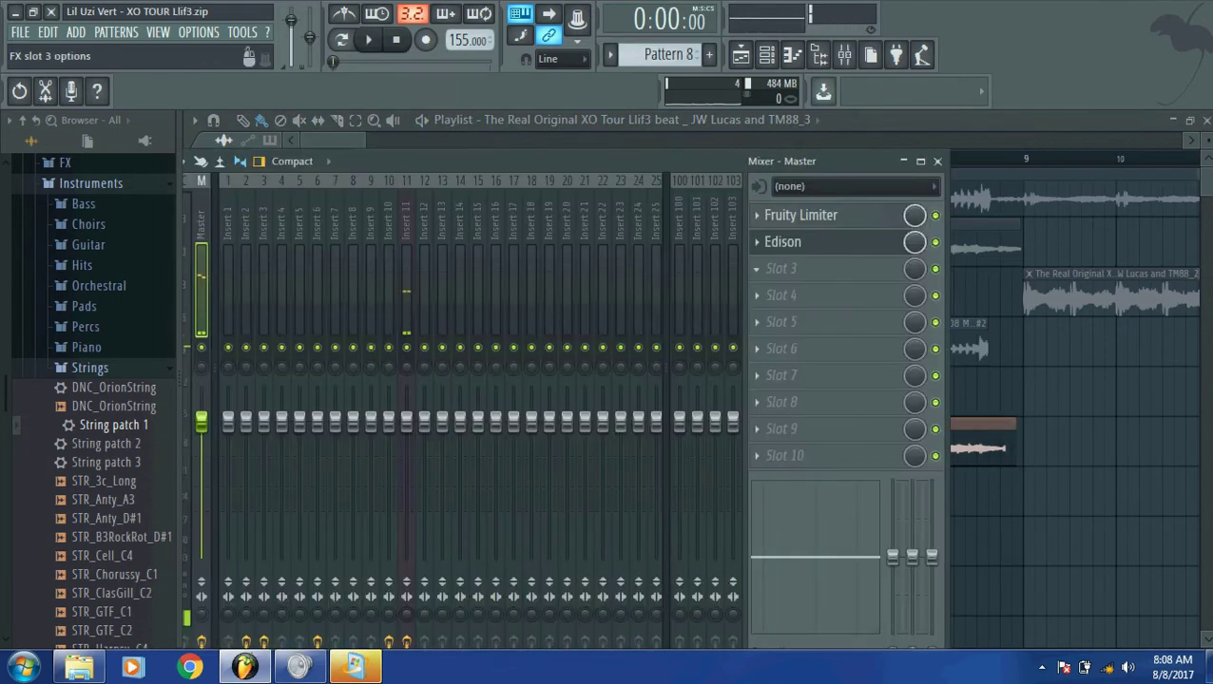
pyautogui.click(783, 241)
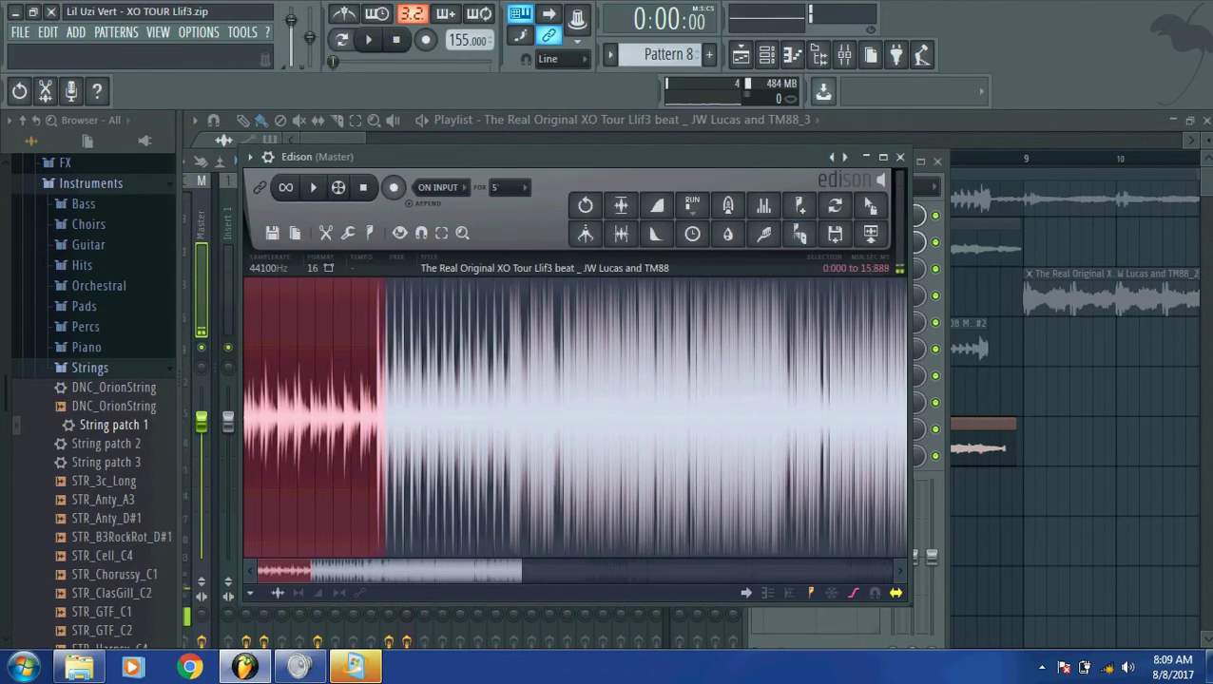
pyautogui.moveTo(870, 205); pyautogui.dragTo(535, 390)
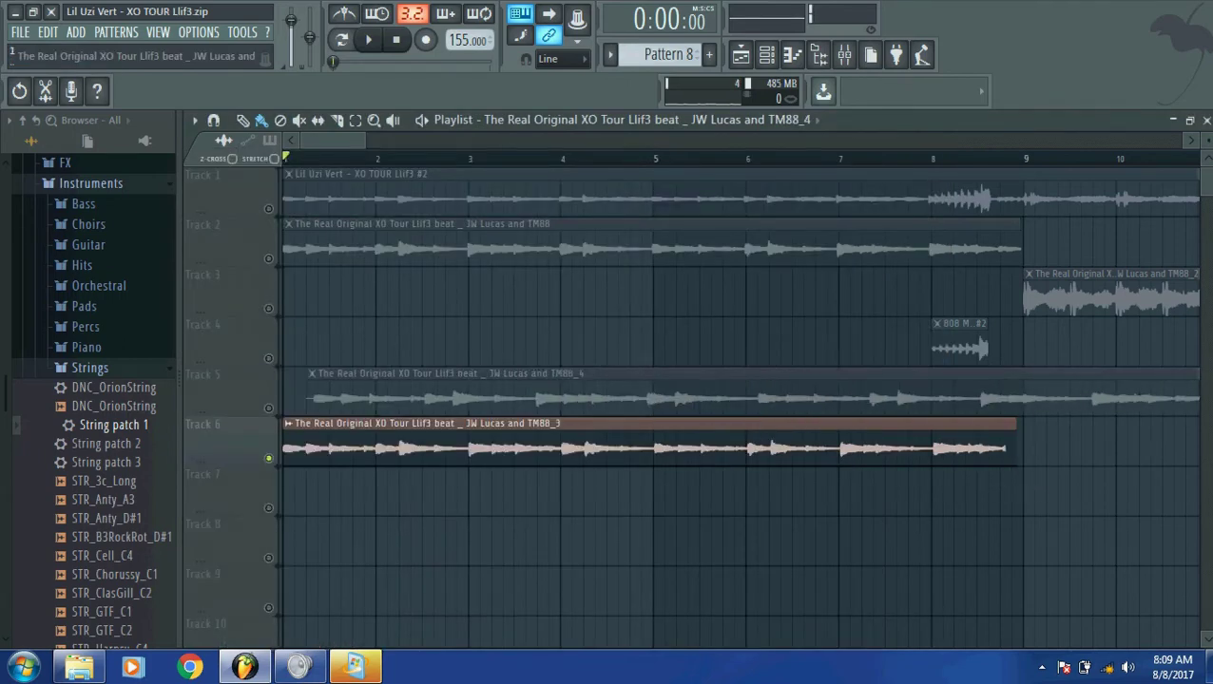
pyautogui.press('Delete')
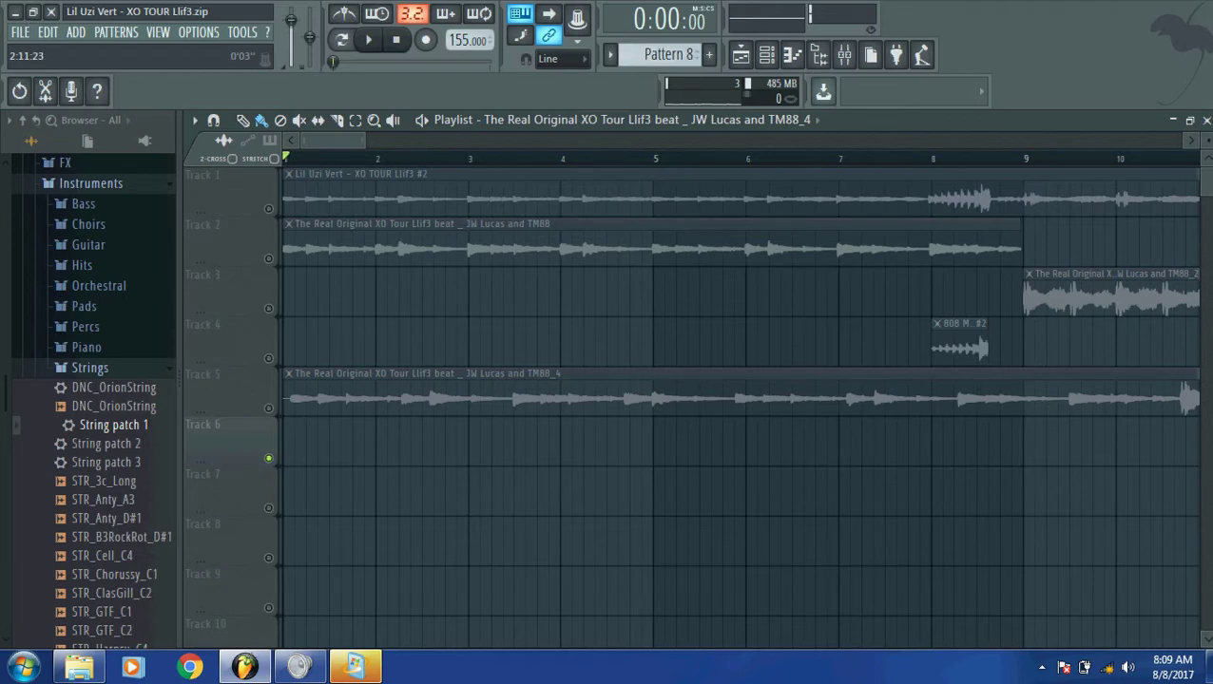
# Step: Unmute Track 5, trim the silence from the start of its intro clip and move the clip back to bar 1
pyautogui.scroll(-3, 740, 400)
pyautogui.scroll(5, 740, 399)
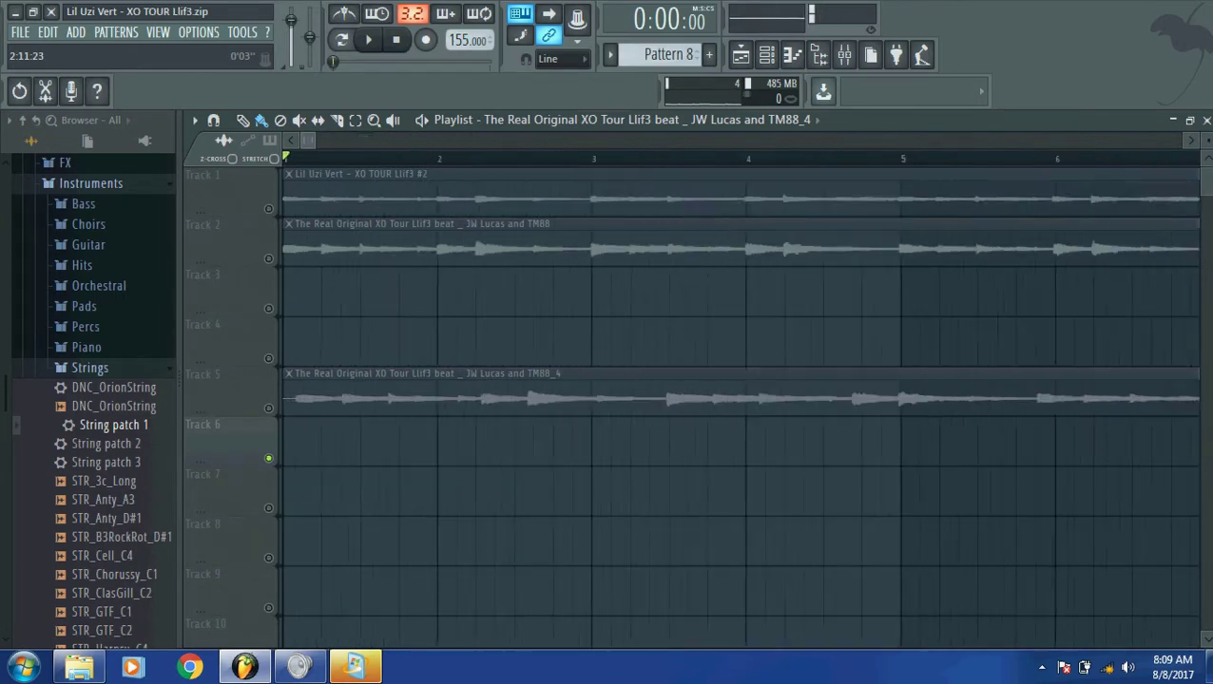
pyautogui.scroll(3, 739, 400)
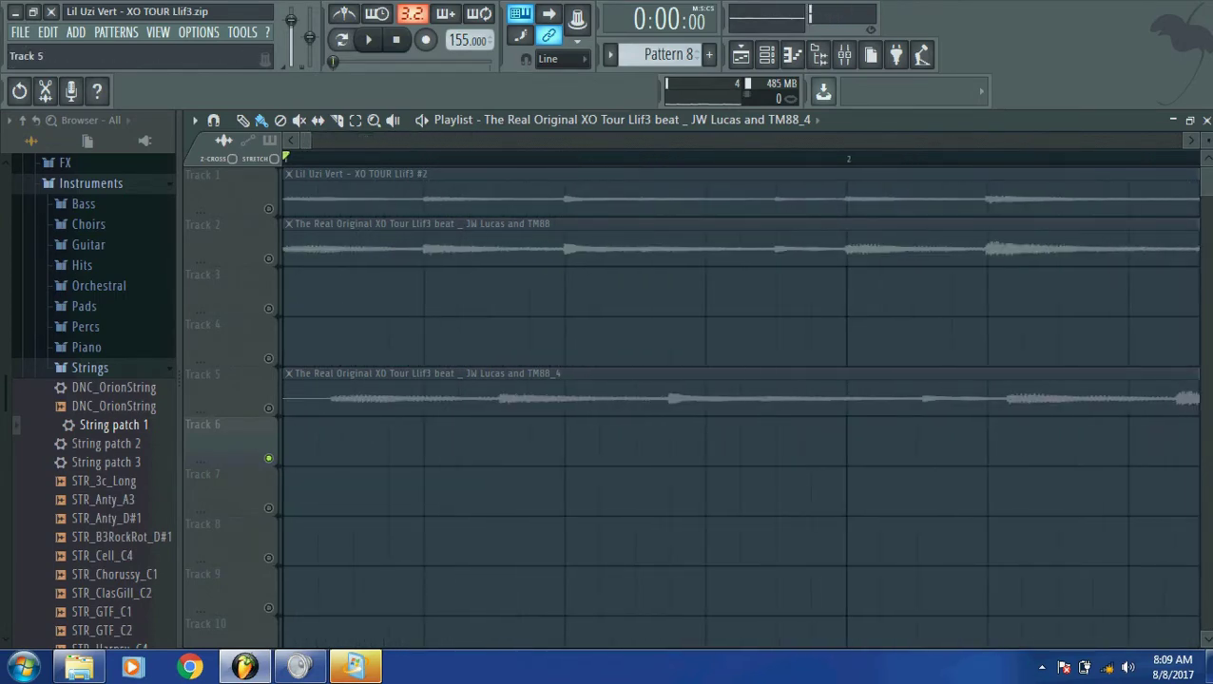
pyautogui.click(228, 375)
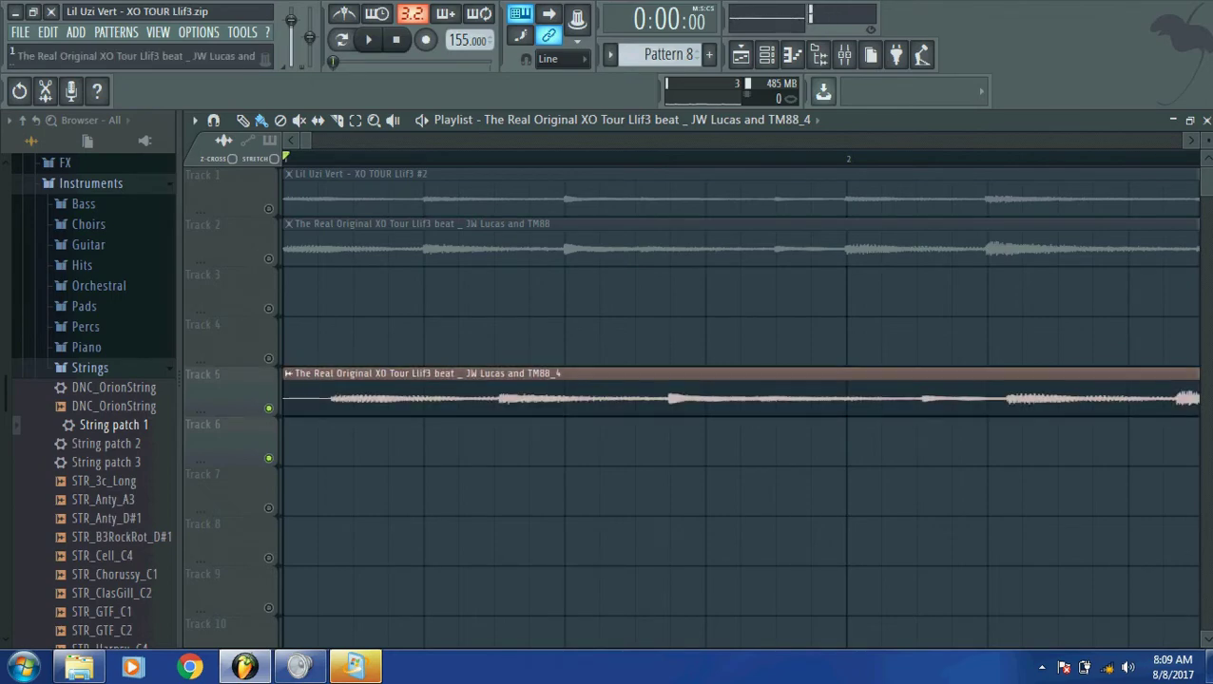
pyautogui.moveTo(285, 389); pyautogui.dragTo(322, 390)
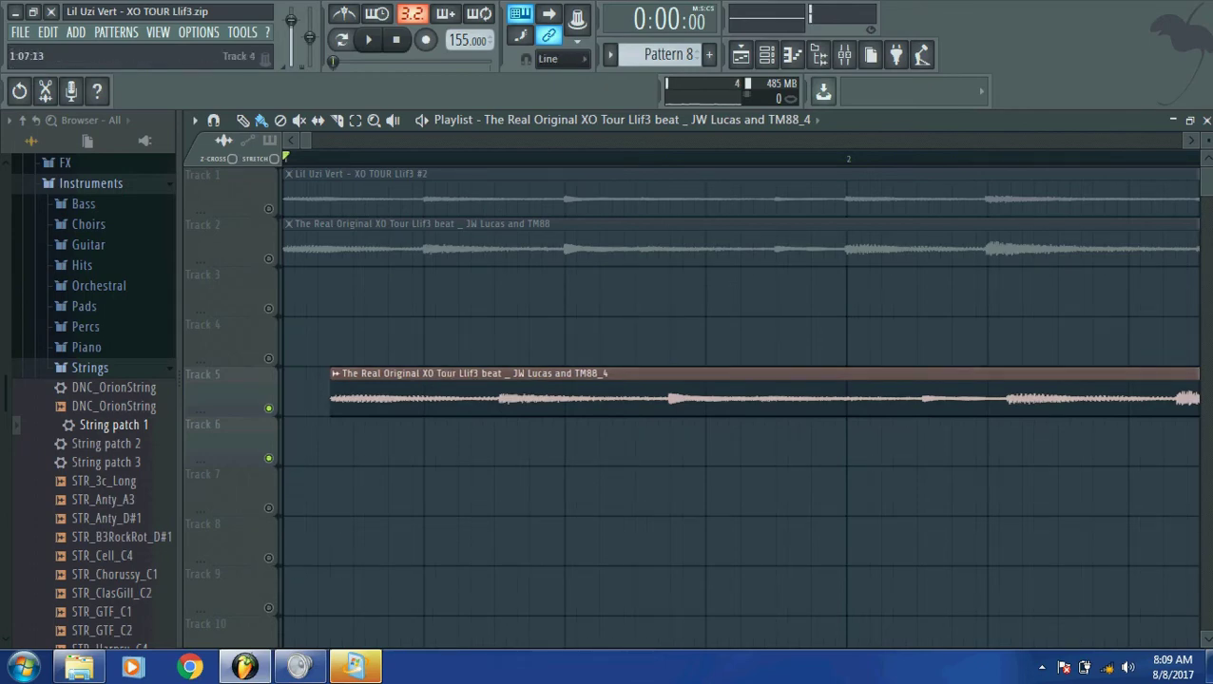
pyautogui.moveTo(380, 374); pyautogui.dragTo(333, 373)
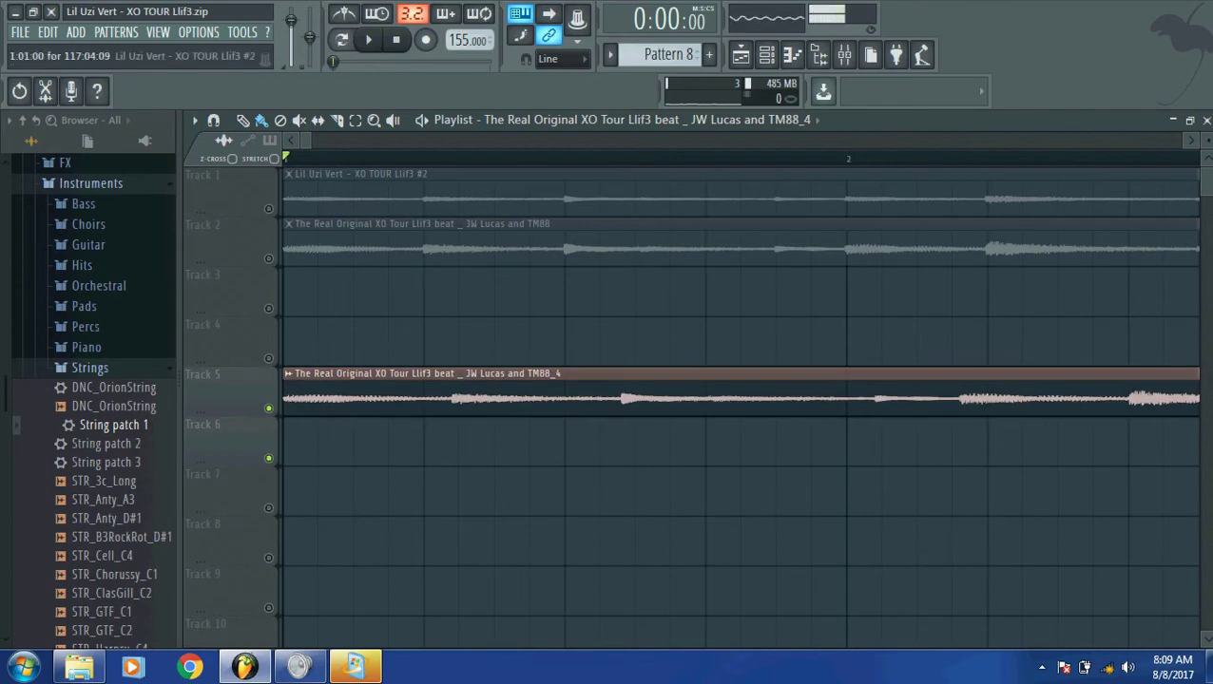
# Step: Time-stretch the Track 5 clip in Resample mode so the loud hit at its end lands on bar 9
pyautogui.scroll(-5, 304, 142)
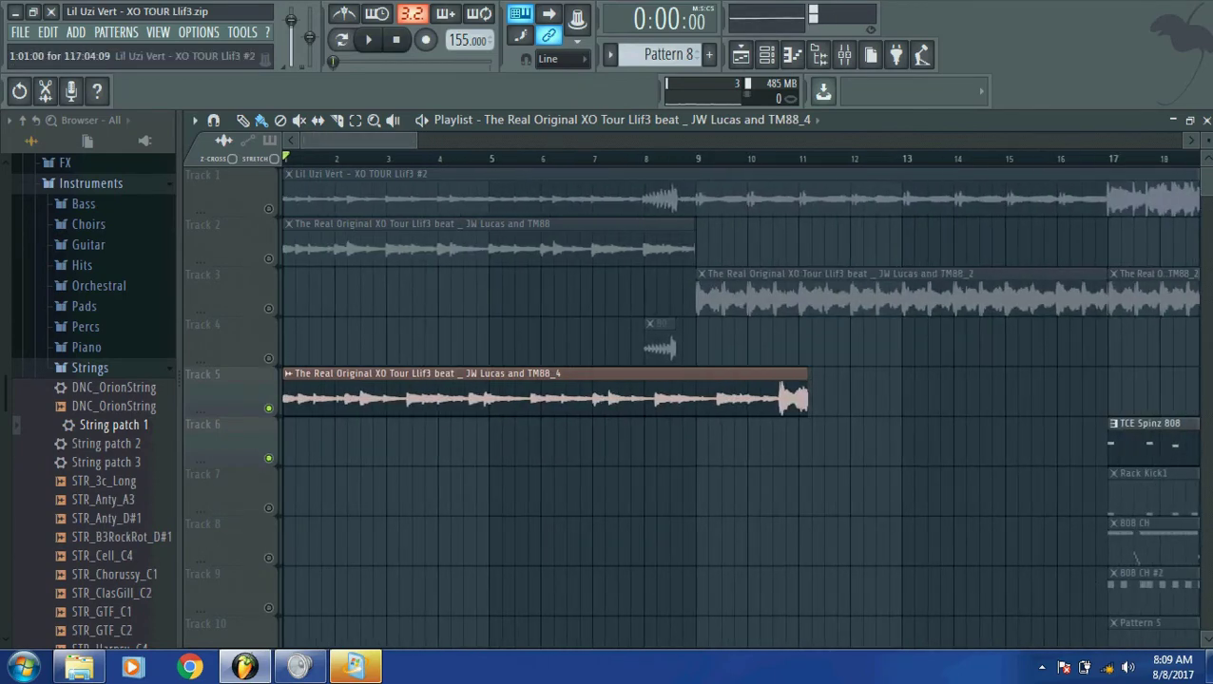
pyautogui.doubleClick(785, 392)
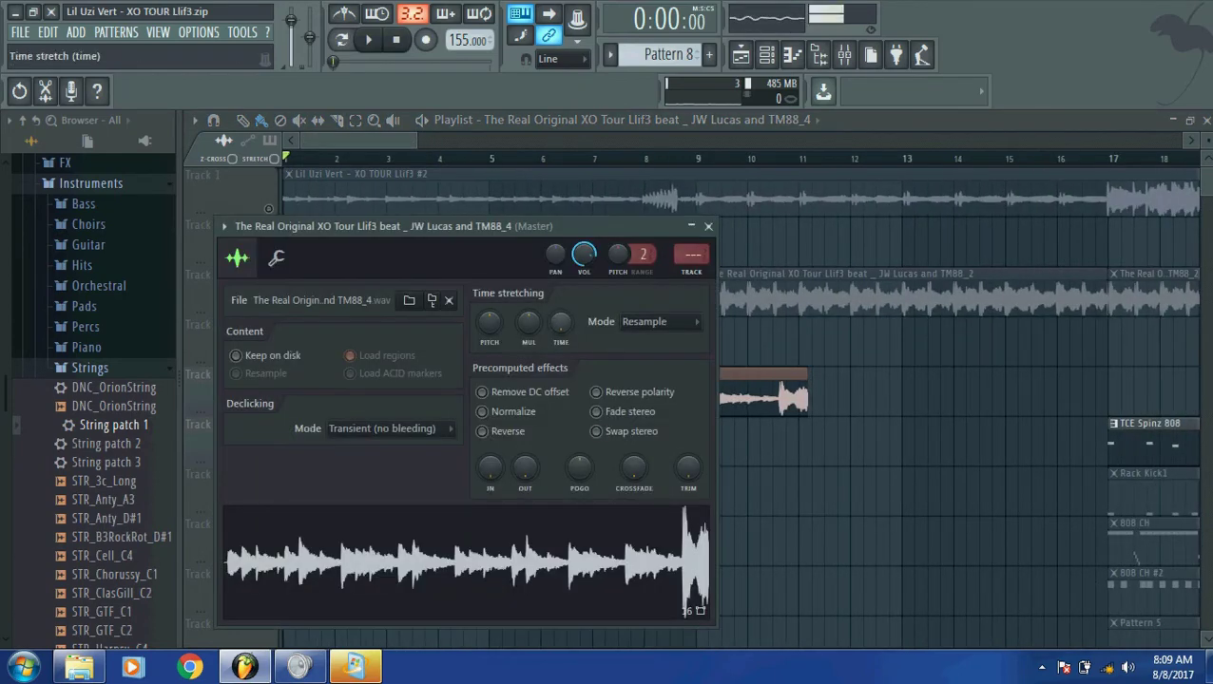
pyautogui.moveTo(589, 226); pyautogui.dragTo(559, 380)
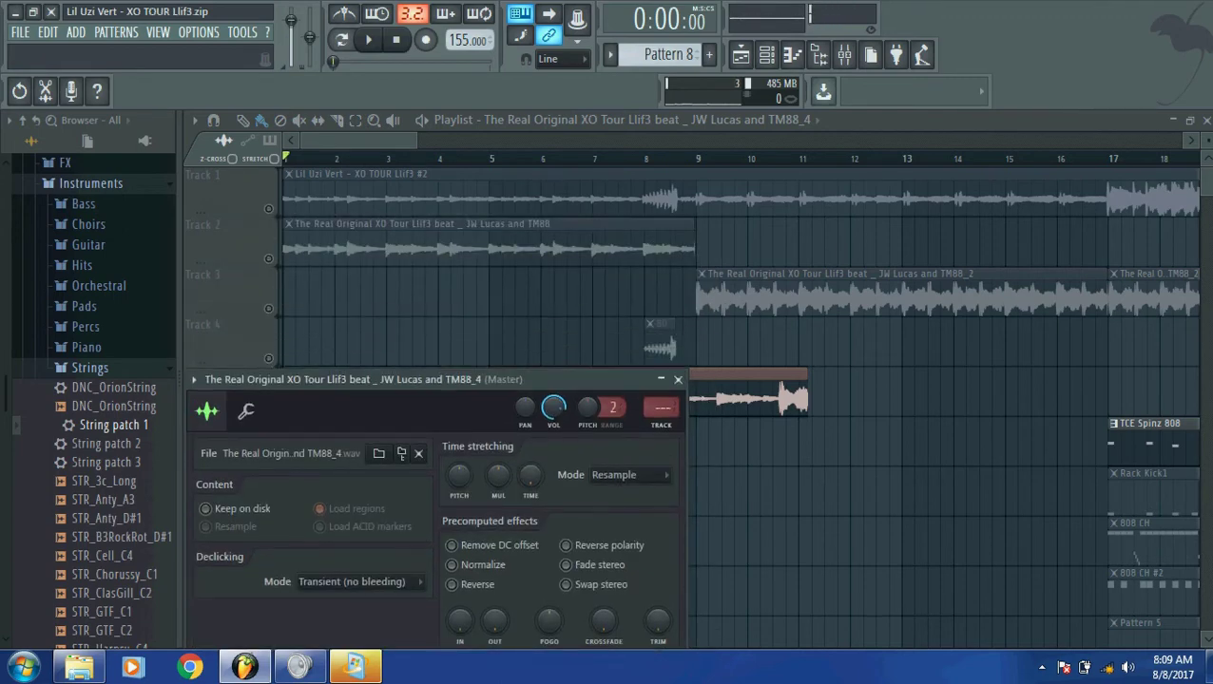
pyautogui.scroll(2, 531, 475)
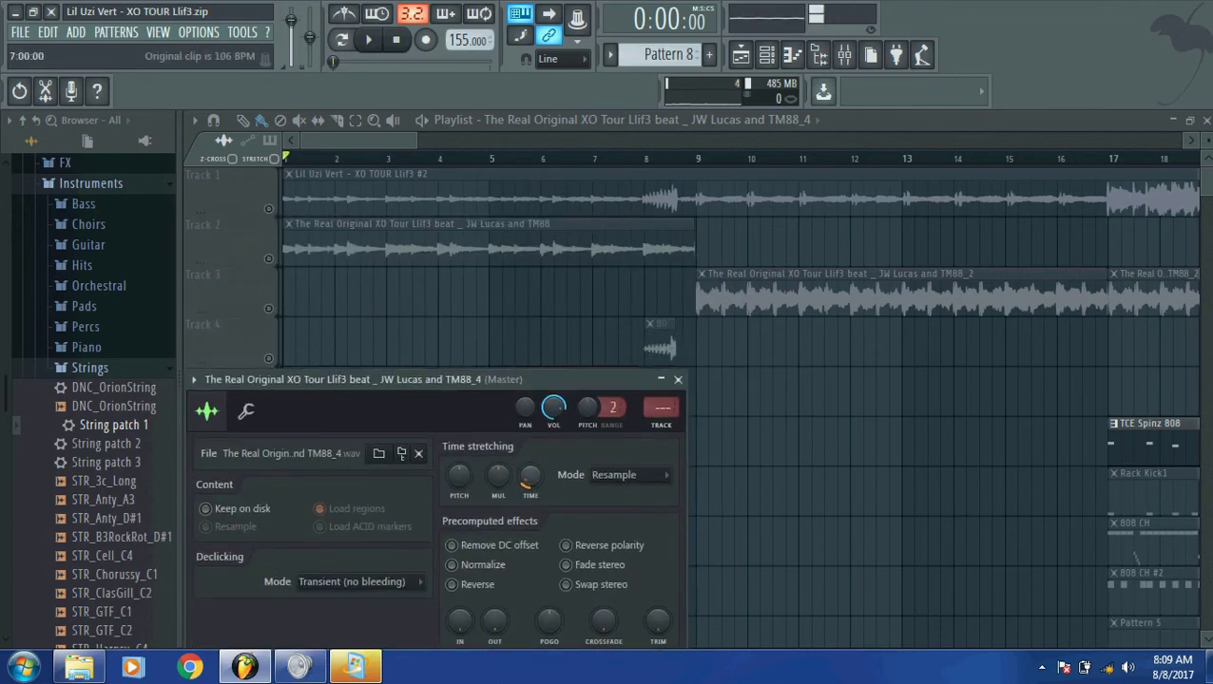
pyautogui.scroll(2, 531, 476)
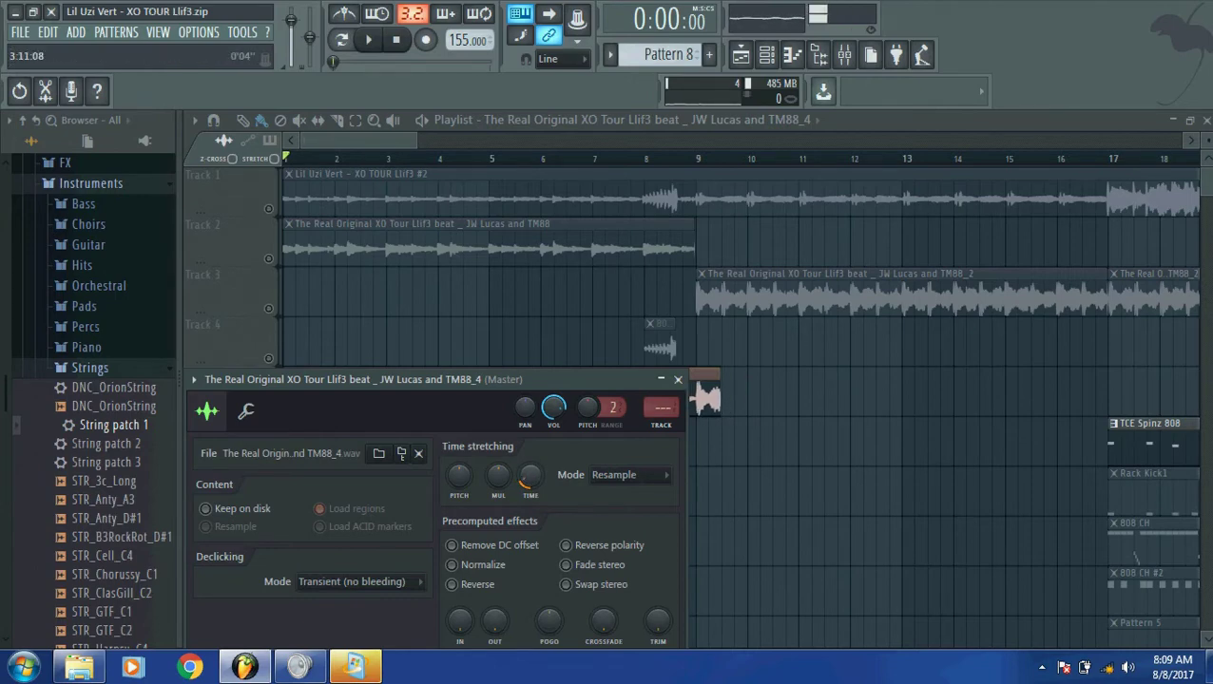
pyautogui.press('Escape')
pyautogui.scroll(3, 463, 294)
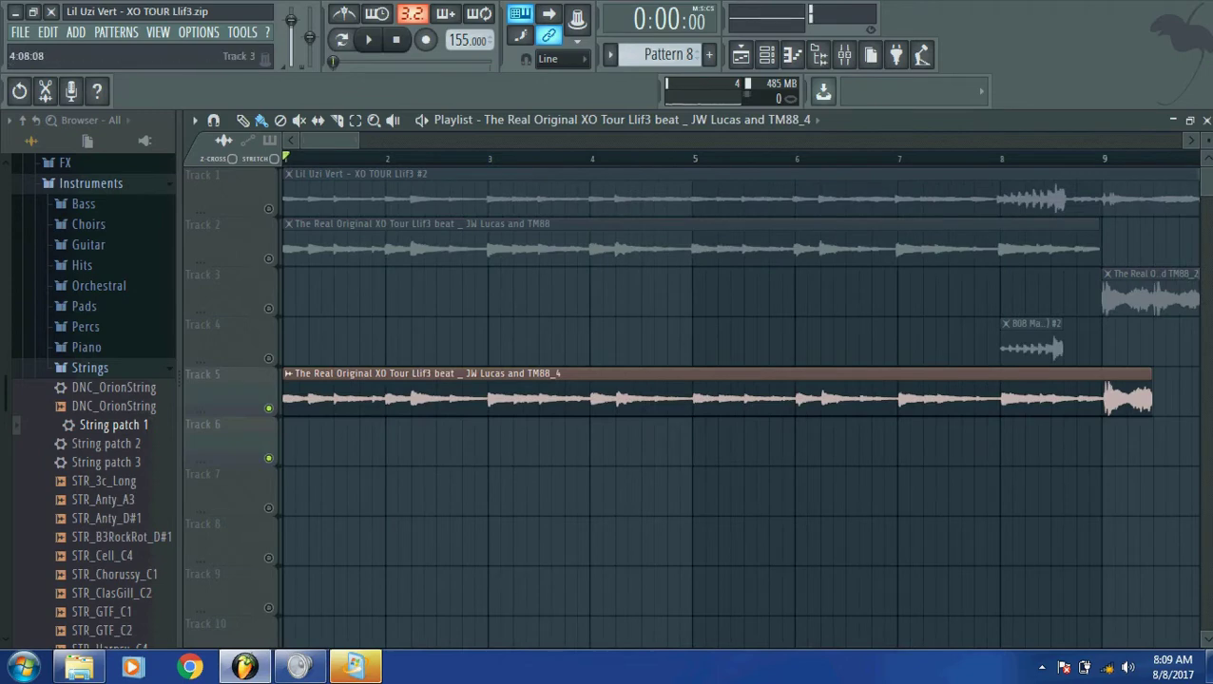
# Step: Shorten the Track 5 clip to end just past bar 9 and play it against the bar grid
pyautogui.press('space')
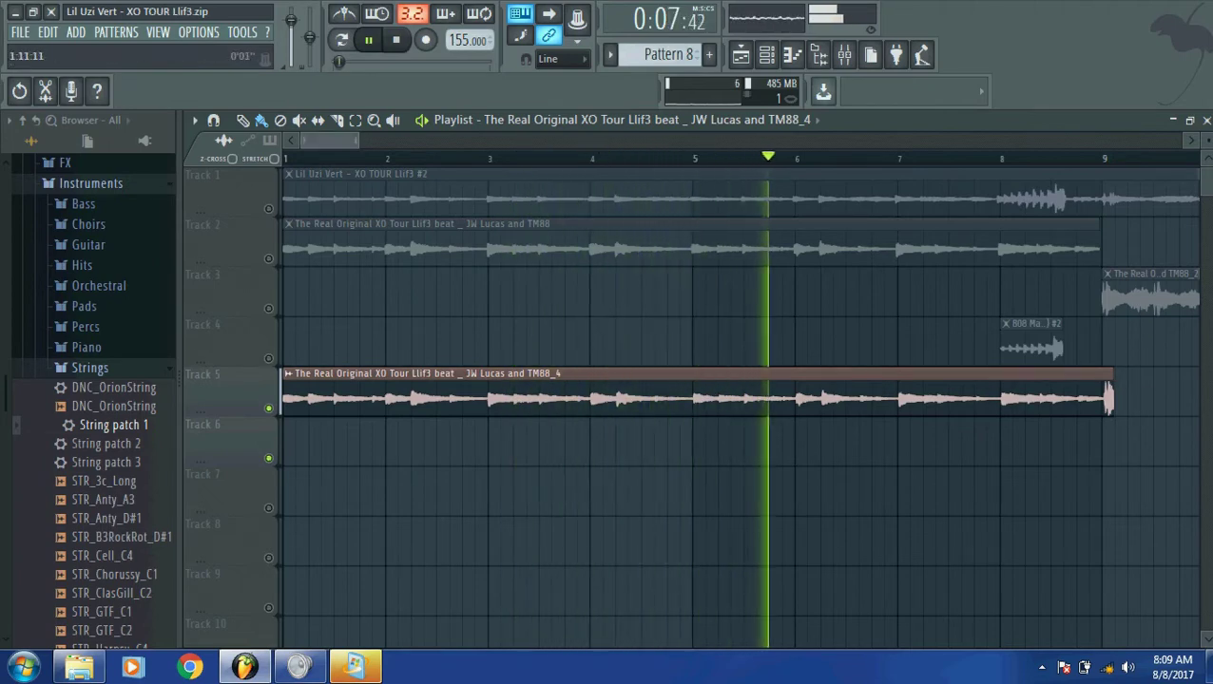
pyautogui.keyDown('ctrl'); pyautogui.scroll(2, 740, 400); pyautogui.keyUp('ctrl')
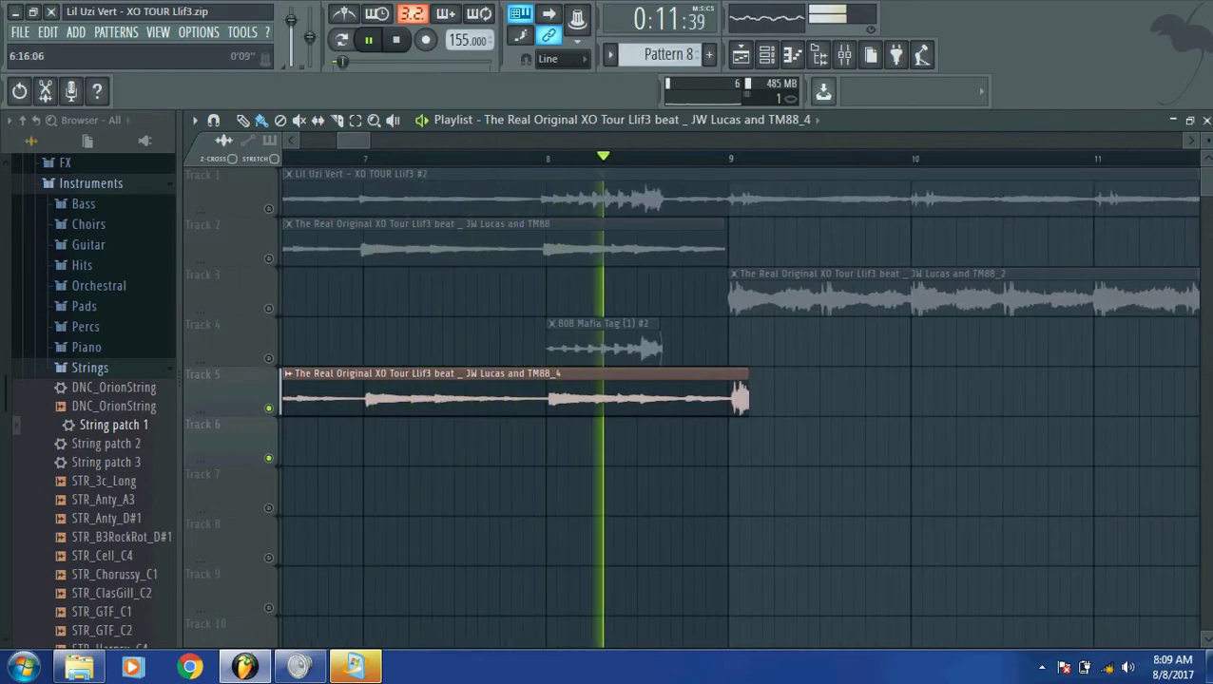
pyautogui.press('space')
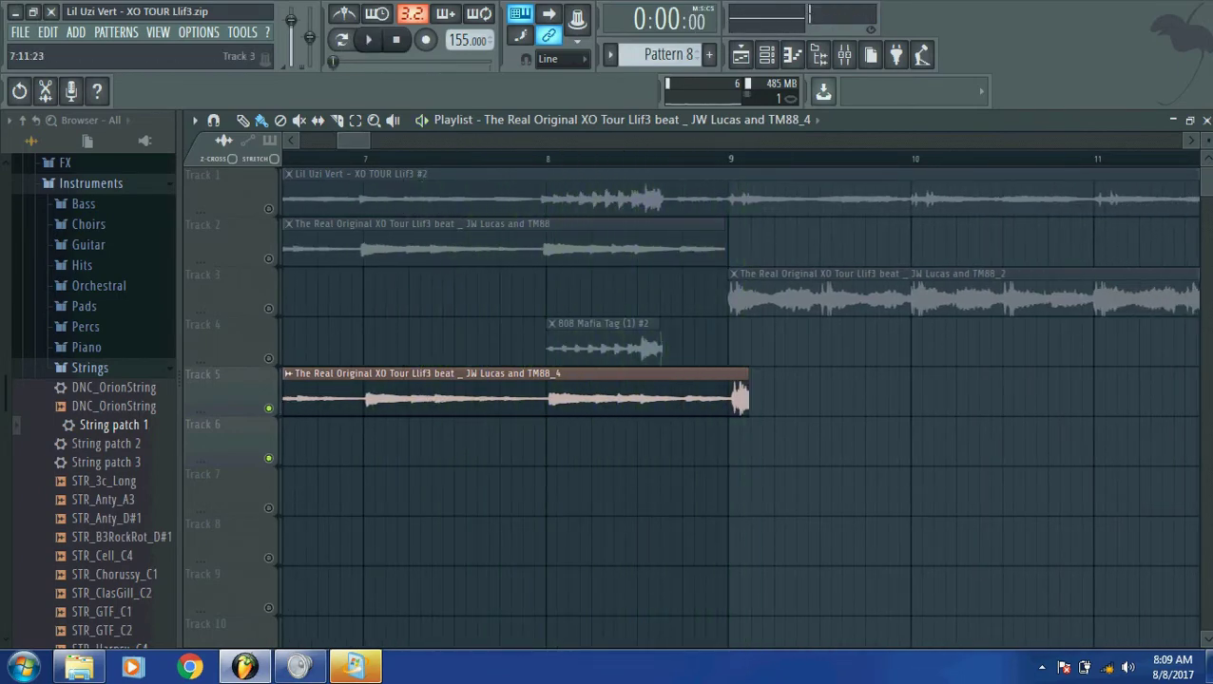
# Step: Try a shorter time stretch on the Track 5 clip, restore its final hit to bar 9 and play it
pyautogui.doubleClick(491, 390)
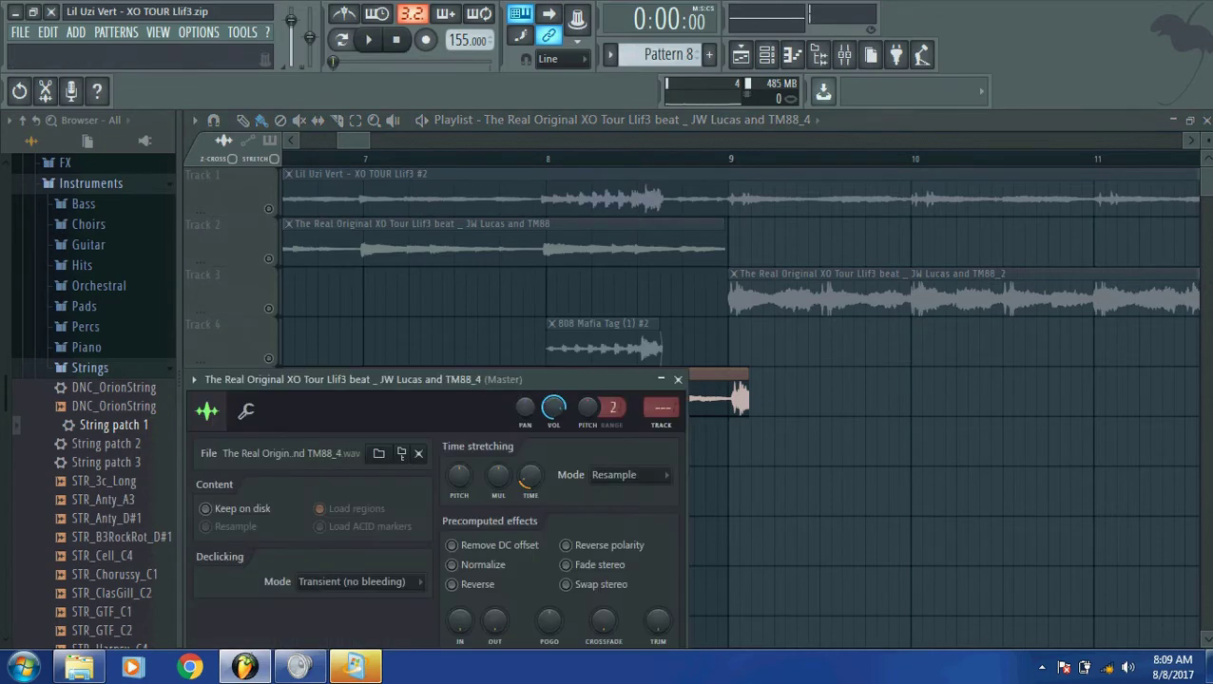
pyautogui.moveTo(380, 379); pyautogui.dragTo(373, 441)
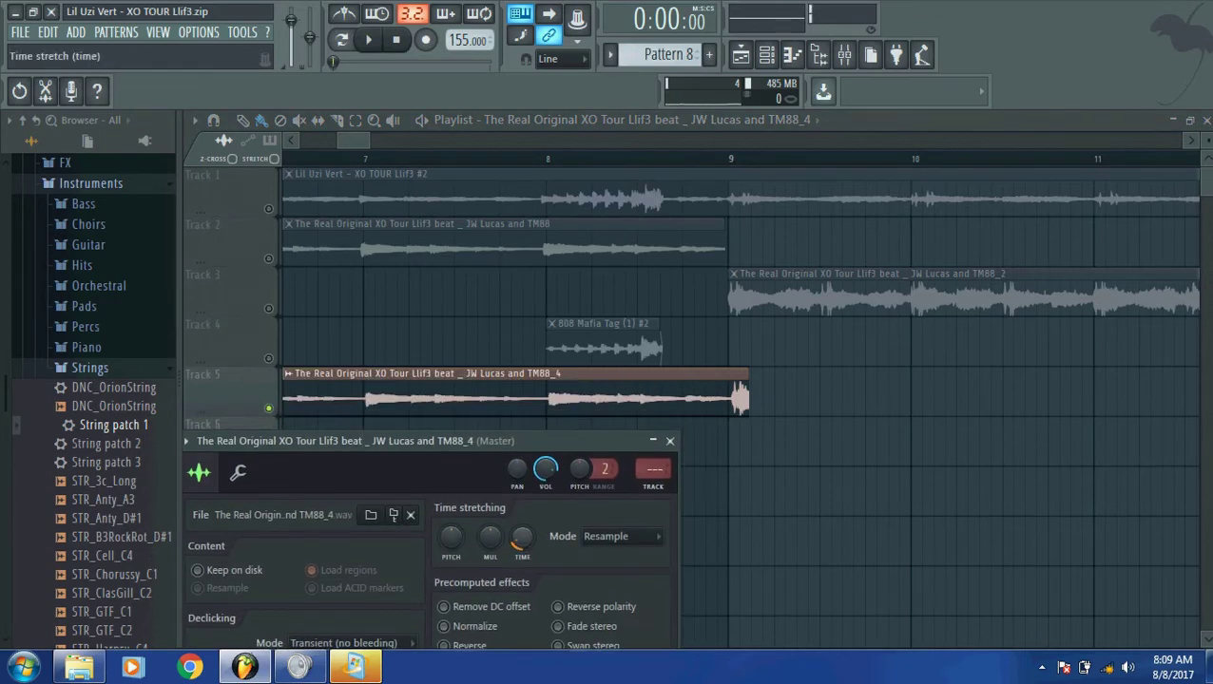
pyautogui.moveTo(522, 538); pyautogui.dragTo(522, 533)
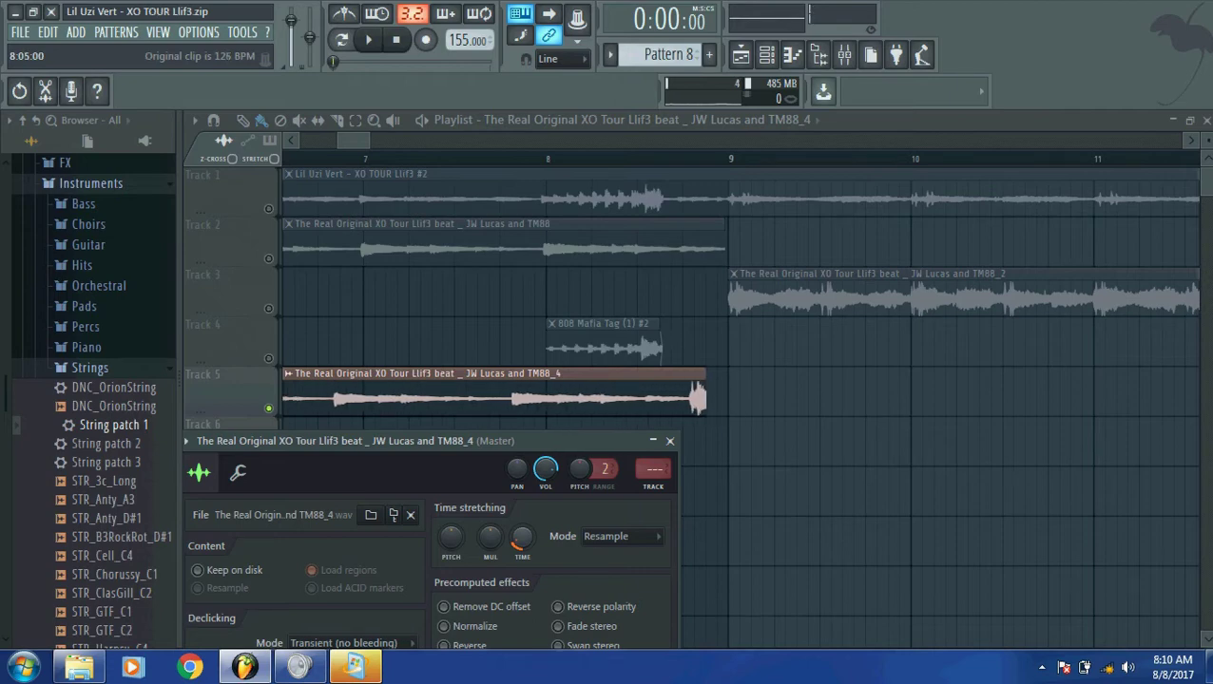
pyautogui.moveTo(521, 533); pyautogui.dragTo(522, 533)
pyautogui.press('space')
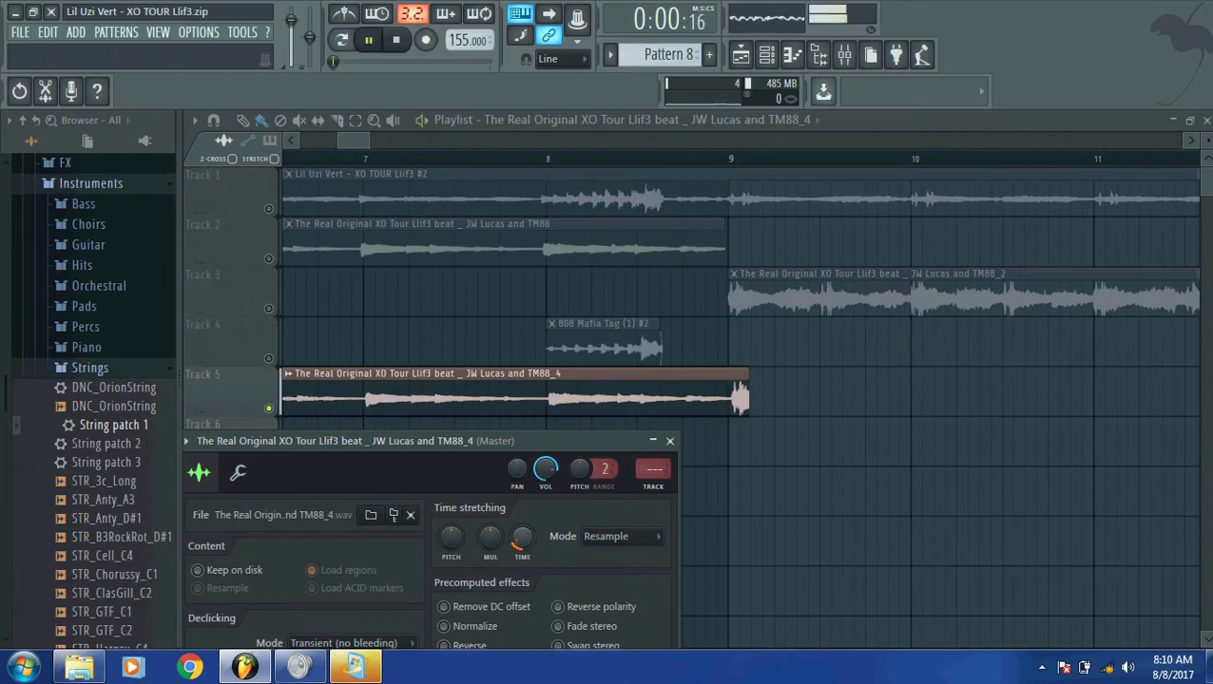
pyautogui.press('Escape')
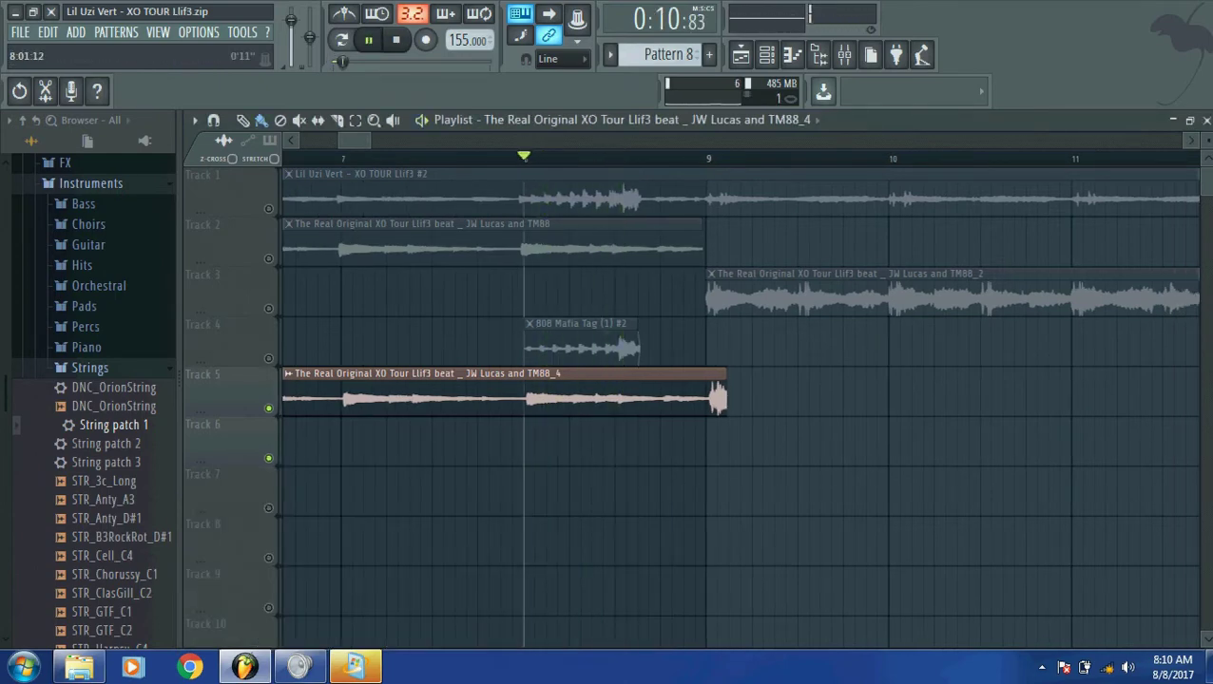
# Step: With snapping set to none, trim the final hit off the Track 5 clip at bar 9, restore Line snap and play the ending
pyautogui.press('space')
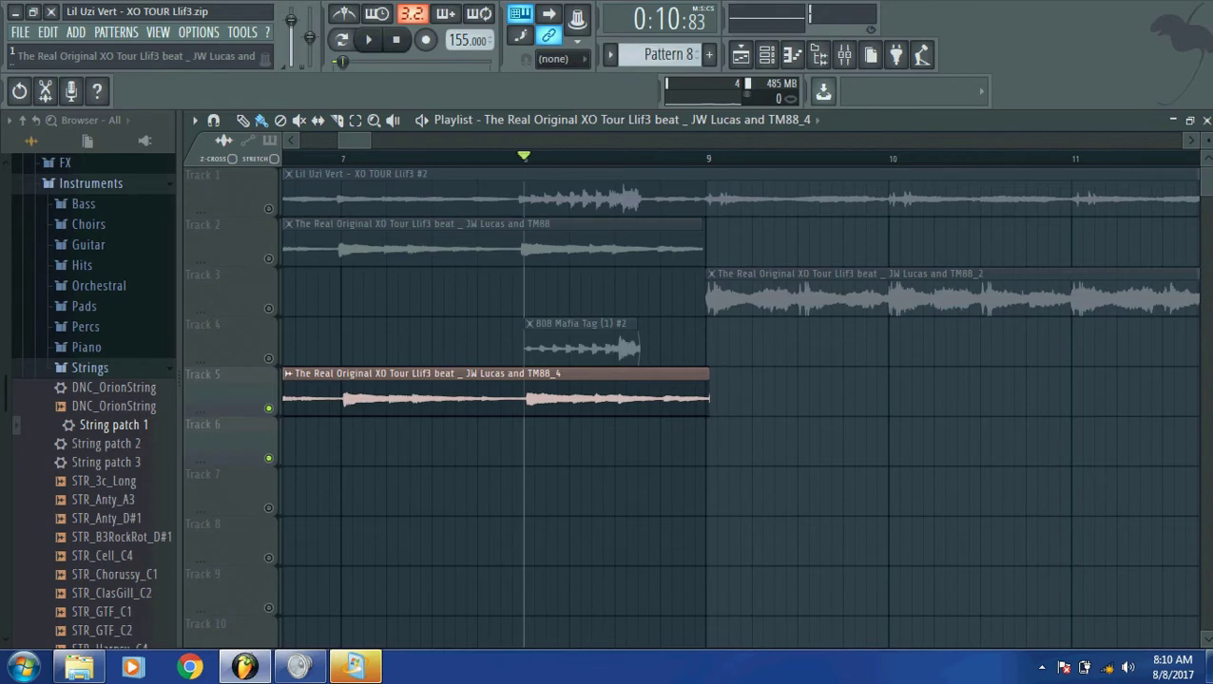
pyautogui.press('space')
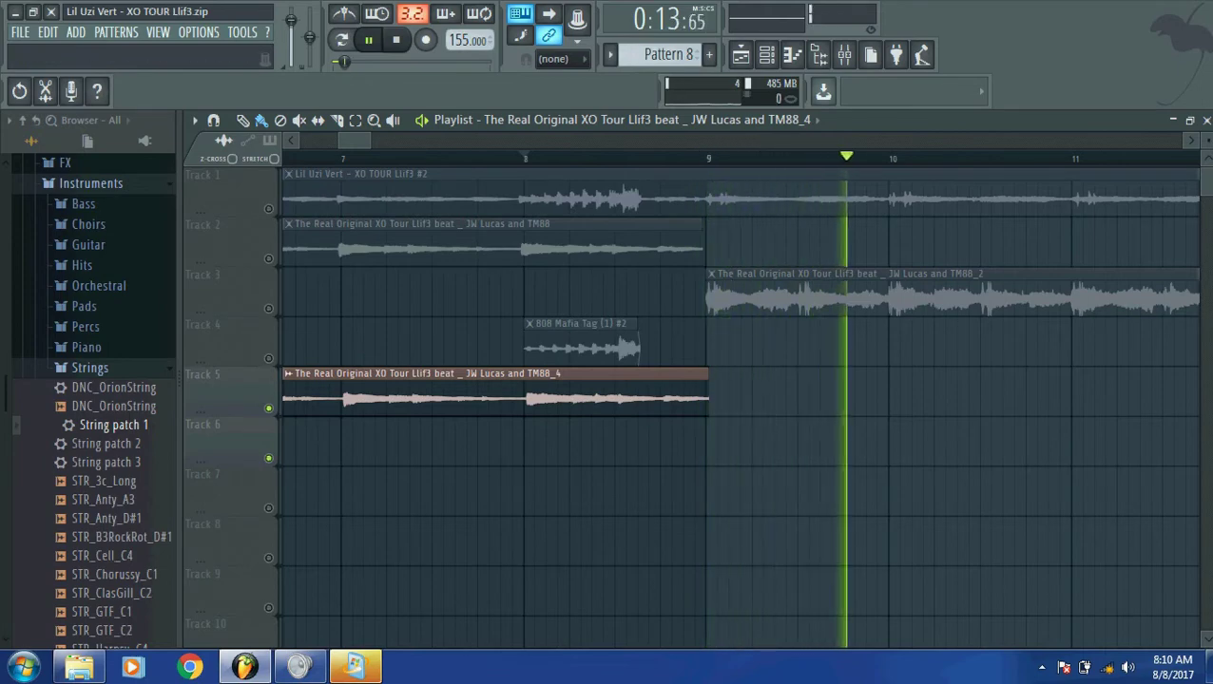
pyautogui.press('space')
pyautogui.press('space')
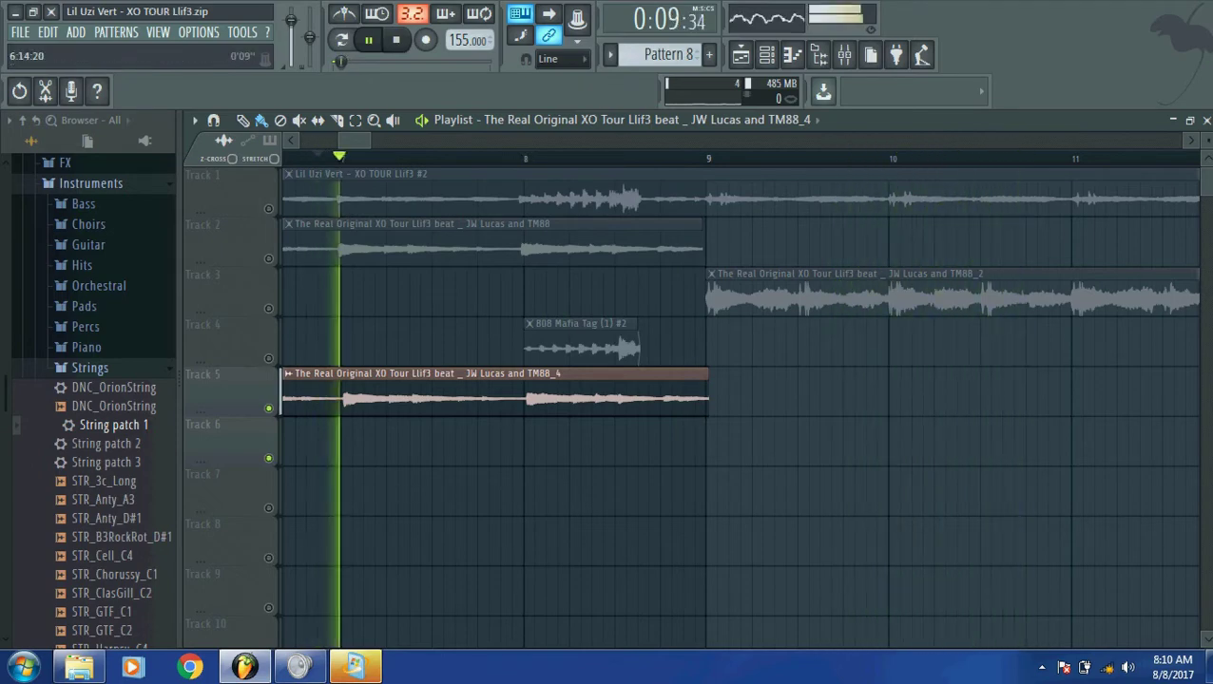
# Step: Replay the Track 5 clip's ending, then unmute Track 4 and play the ending together with the 808 Mafia tag
pyautogui.press('space')
pyautogui.press('space')
pyautogui.press('space')
pyautogui.press('space')
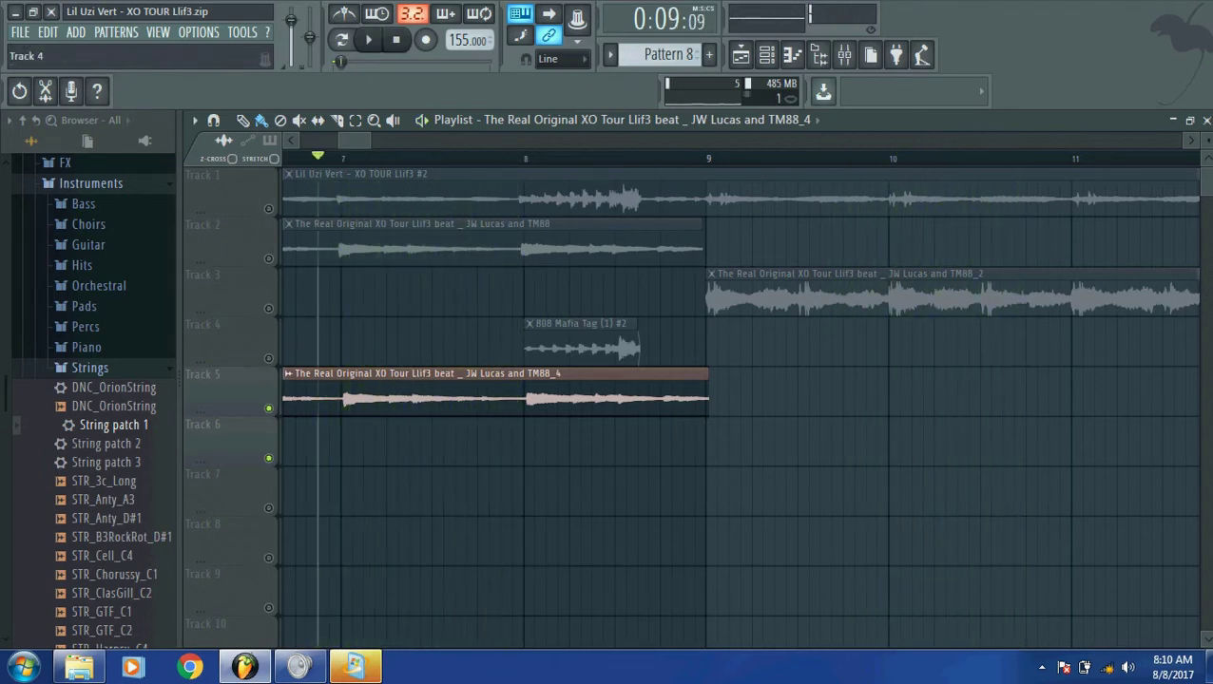
pyautogui.click(268, 358)
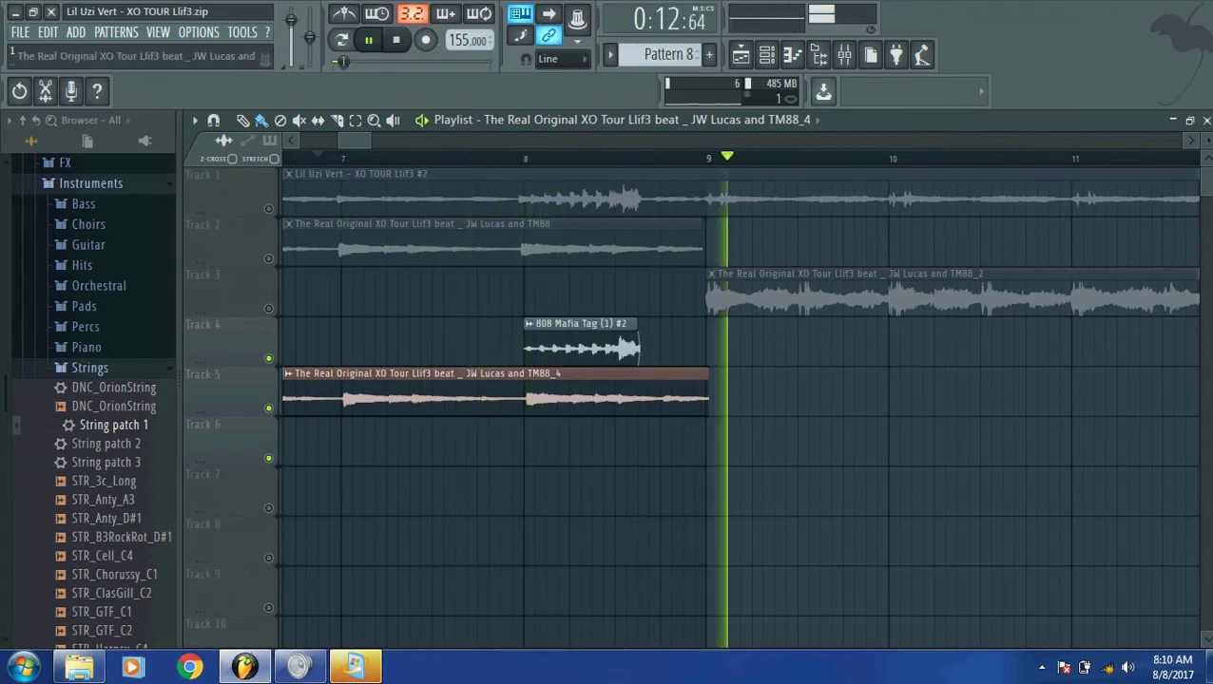
pyautogui.press('space')
# Step: Check the time stretch setting of the Track 5 clip in its channel settings and close them
pyautogui.doubleClick(589, 400)
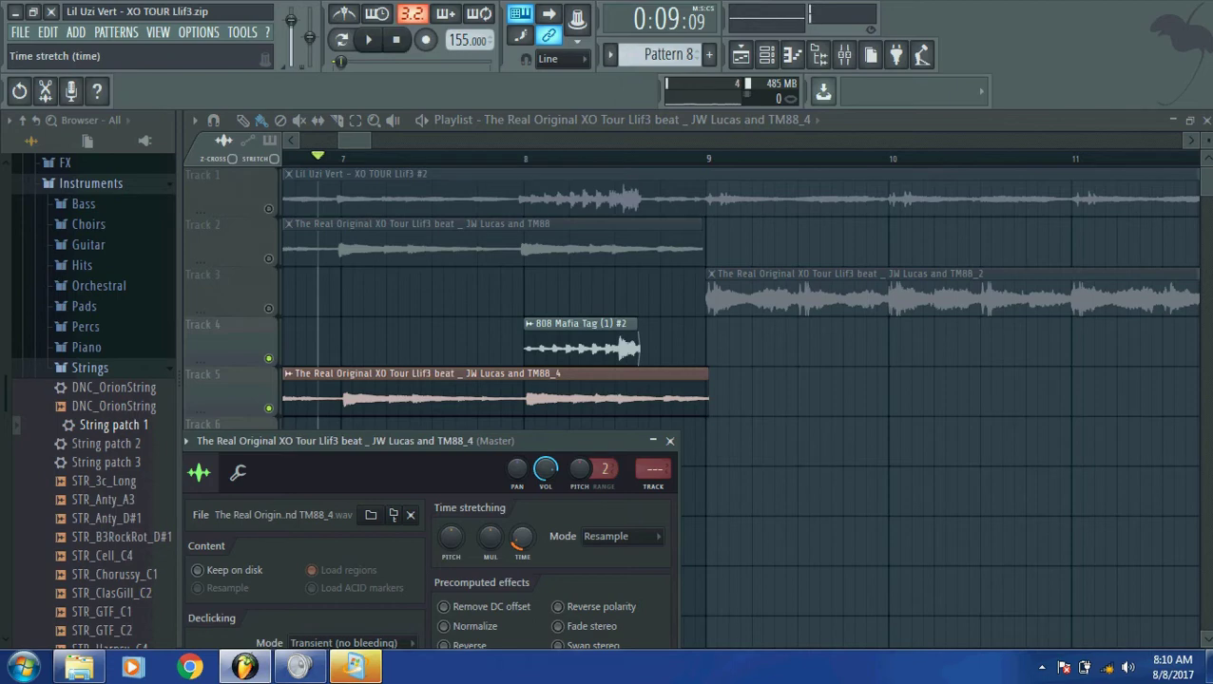
pyautogui.moveTo(522, 540); pyautogui.dragTo(522, 539)
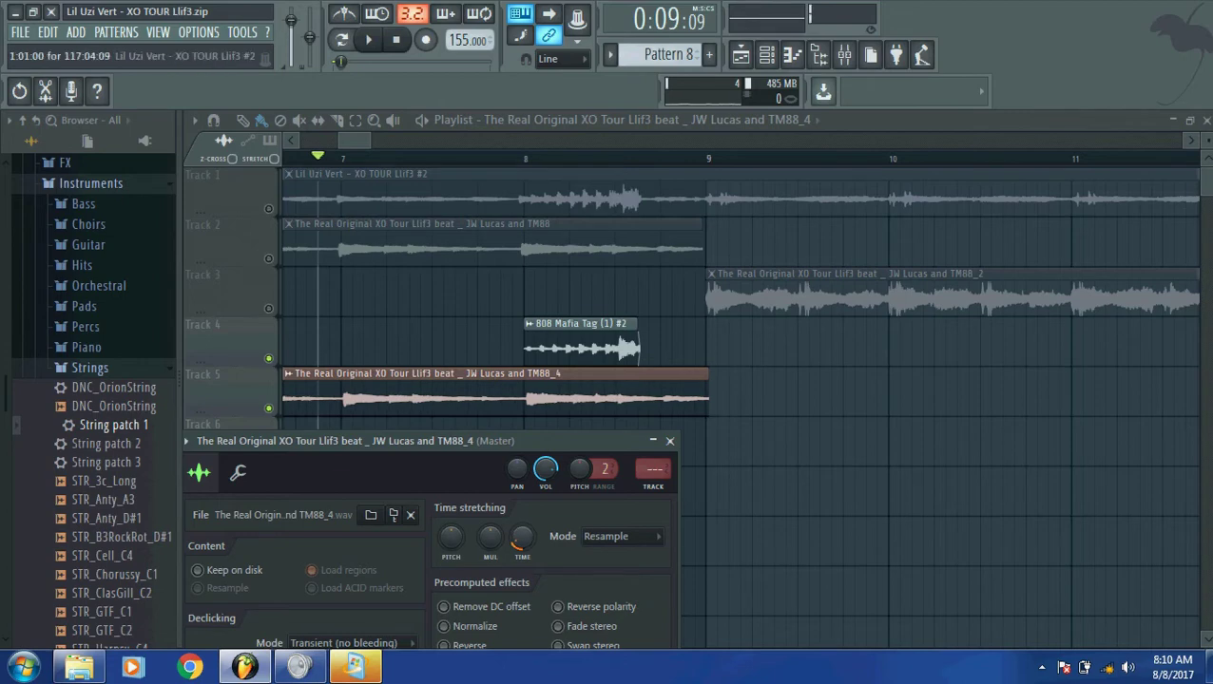
pyautogui.press('Escape')
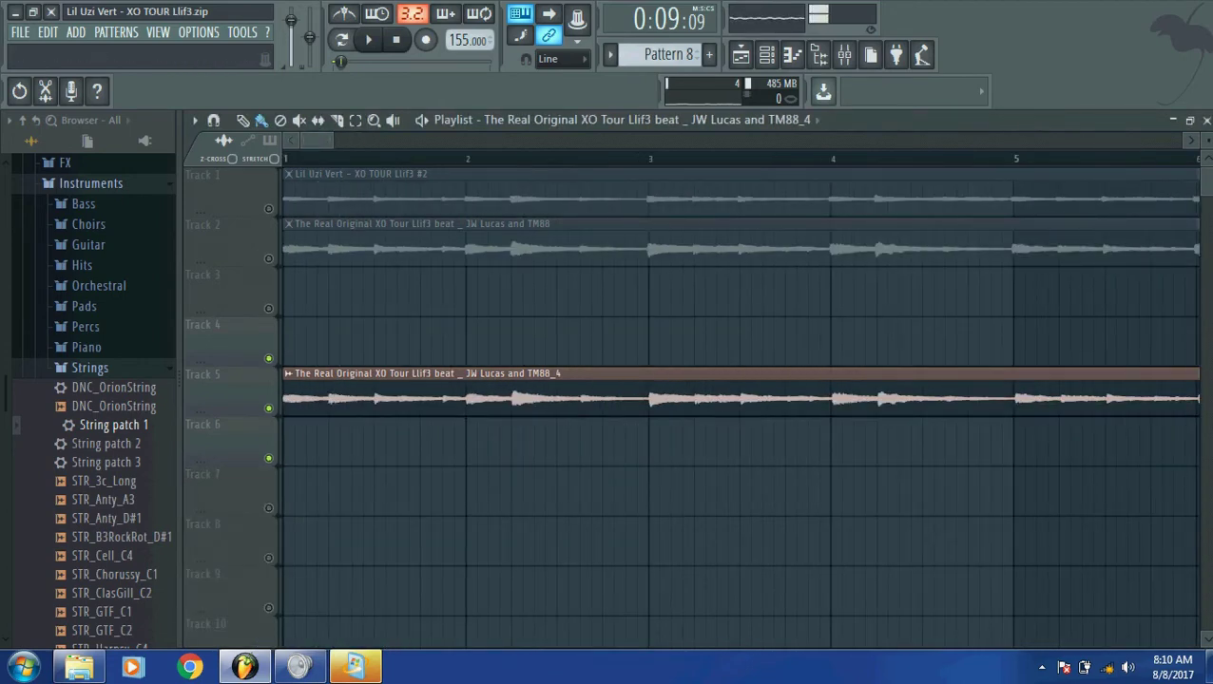
# Step: Compare the Track 2 and Track 5 waveforms from bar 1 up close and check the Track 2 clip's time stretching settings
pyautogui.press('pageup')
pyautogui.press('pageup')
pyautogui.press('pageup')
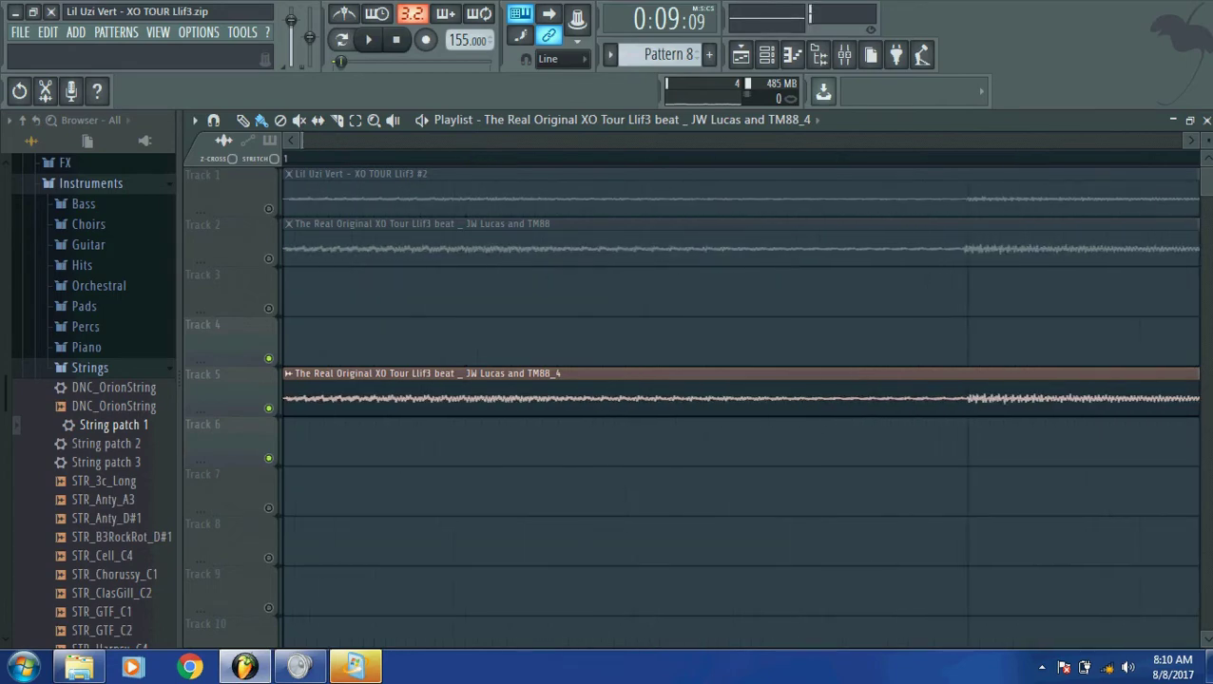
pyautogui.press('pagedown')
pyautogui.press('pagedown')
pyautogui.press('pagedown')
pyautogui.press('pagedown')
pyautogui.press('pageup')
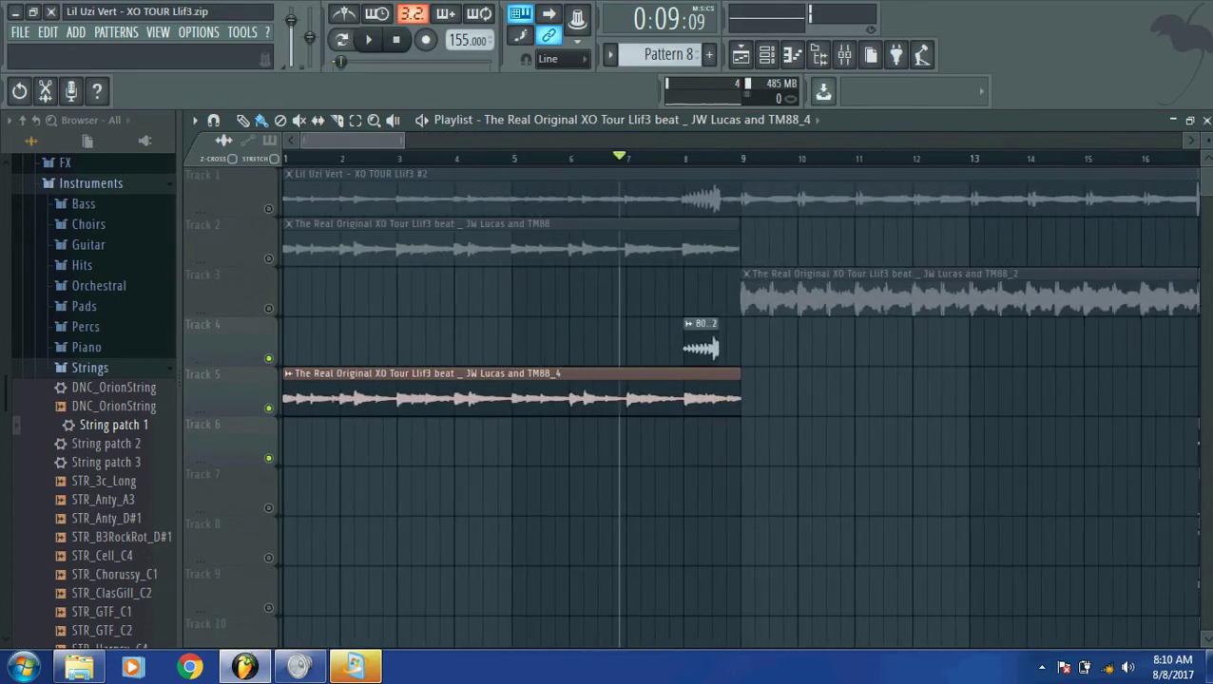
pyautogui.press('pageup')
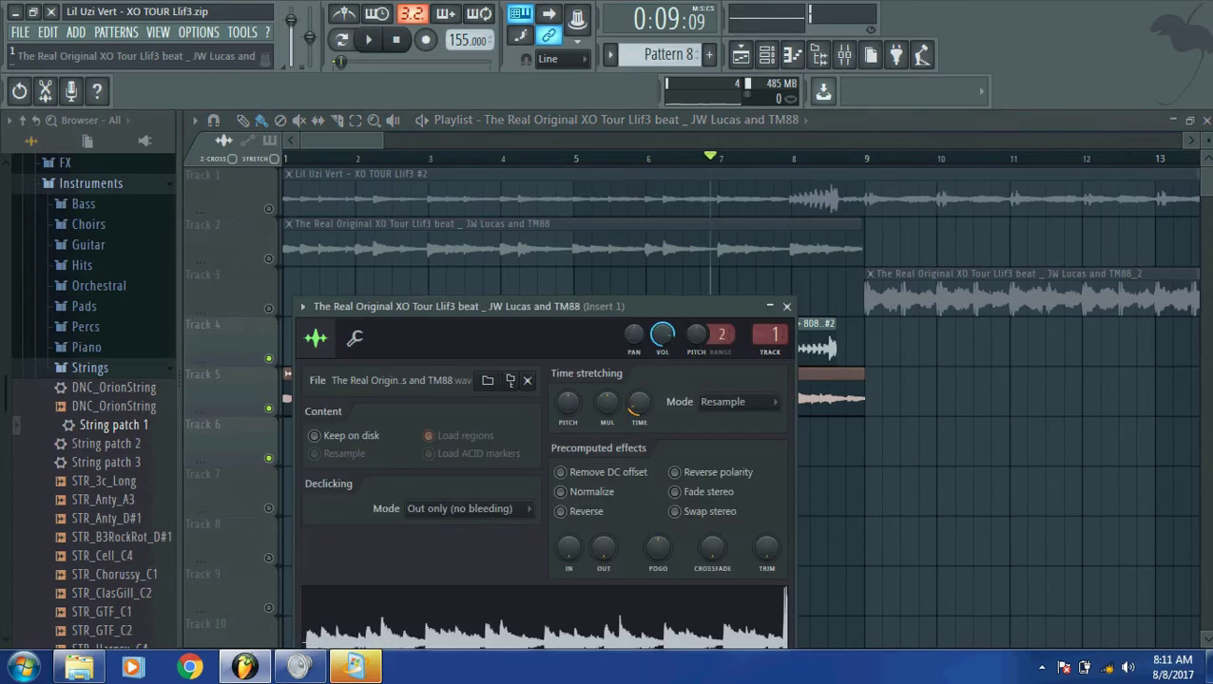
pyautogui.press('Escape')
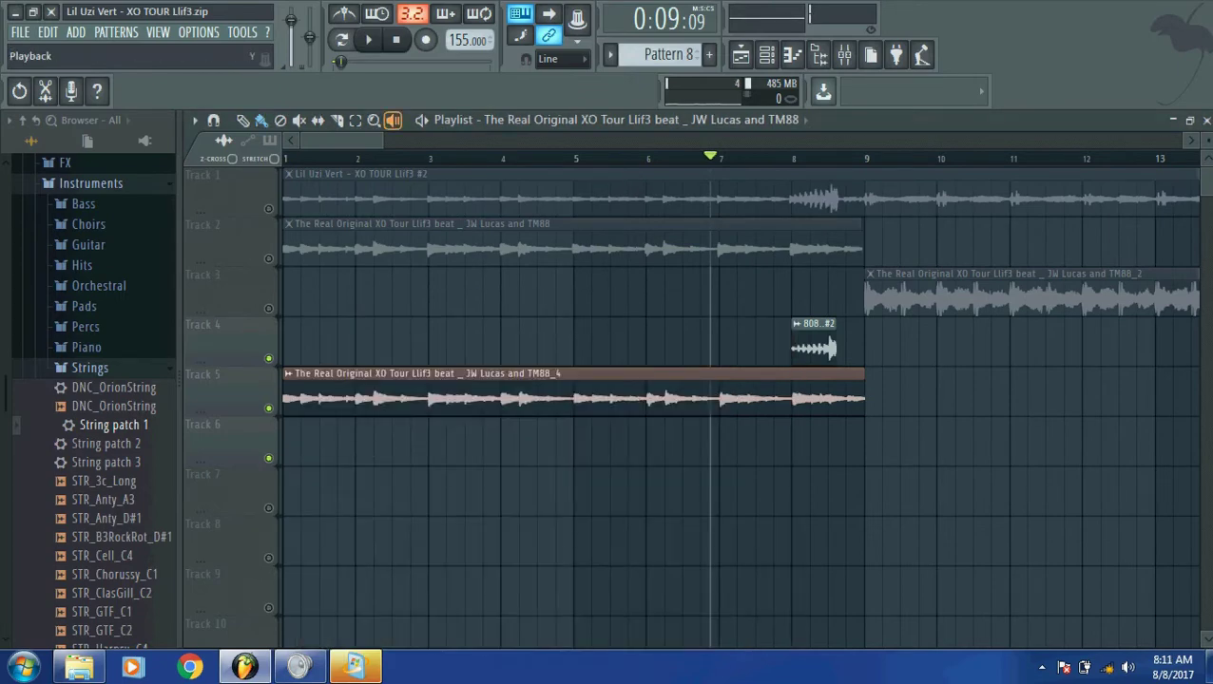
# Step: Unmute Track 2, slide its clip to start at bar 1 with snapping set to none, and restore Line snap
pyautogui.scroll(3, 741, 399)
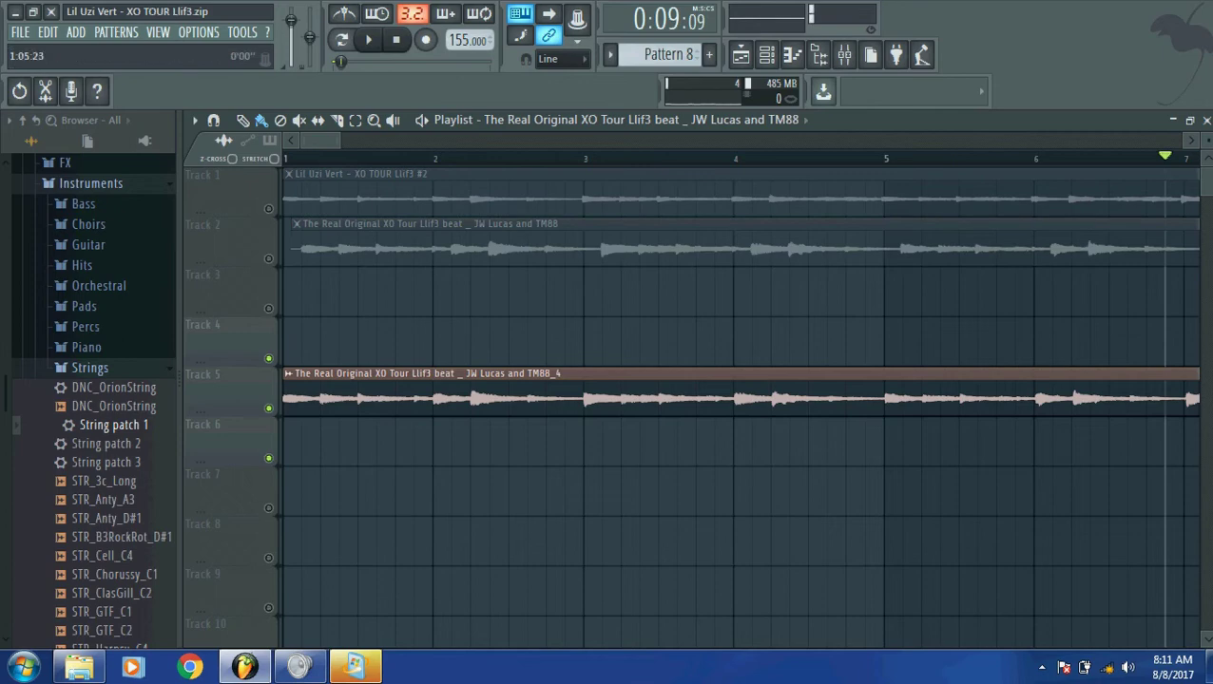
pyautogui.scroll(5, 741, 400)
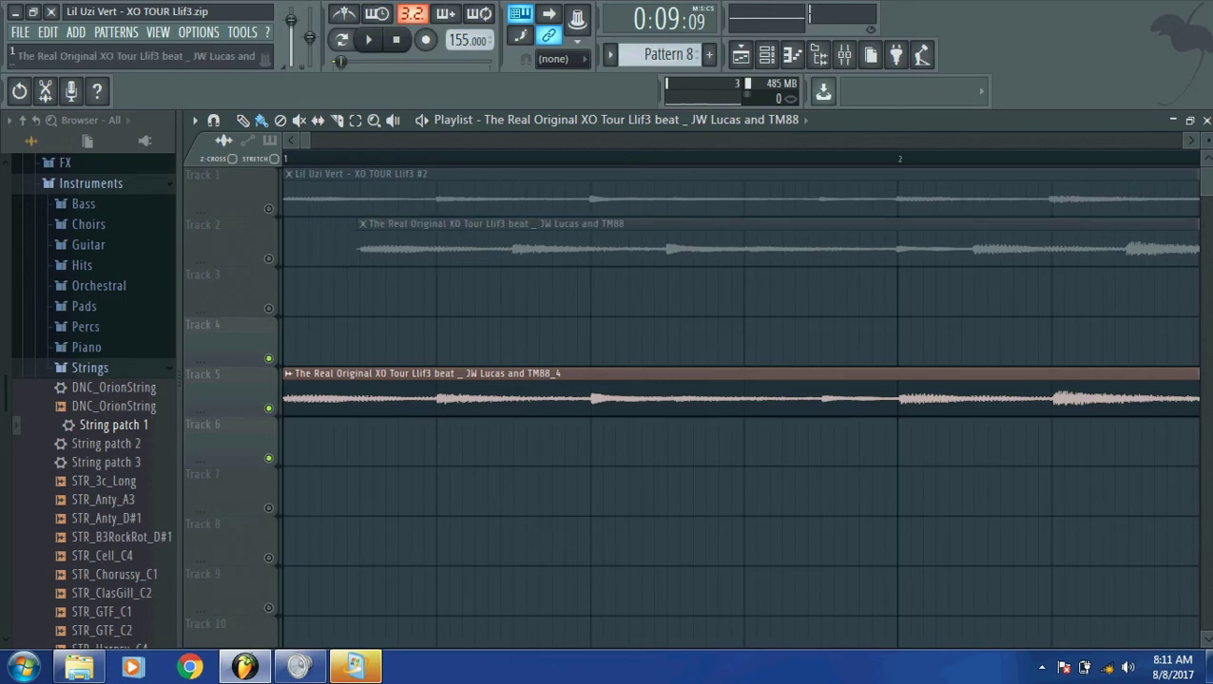
pyautogui.scroll(4, 285, 243)
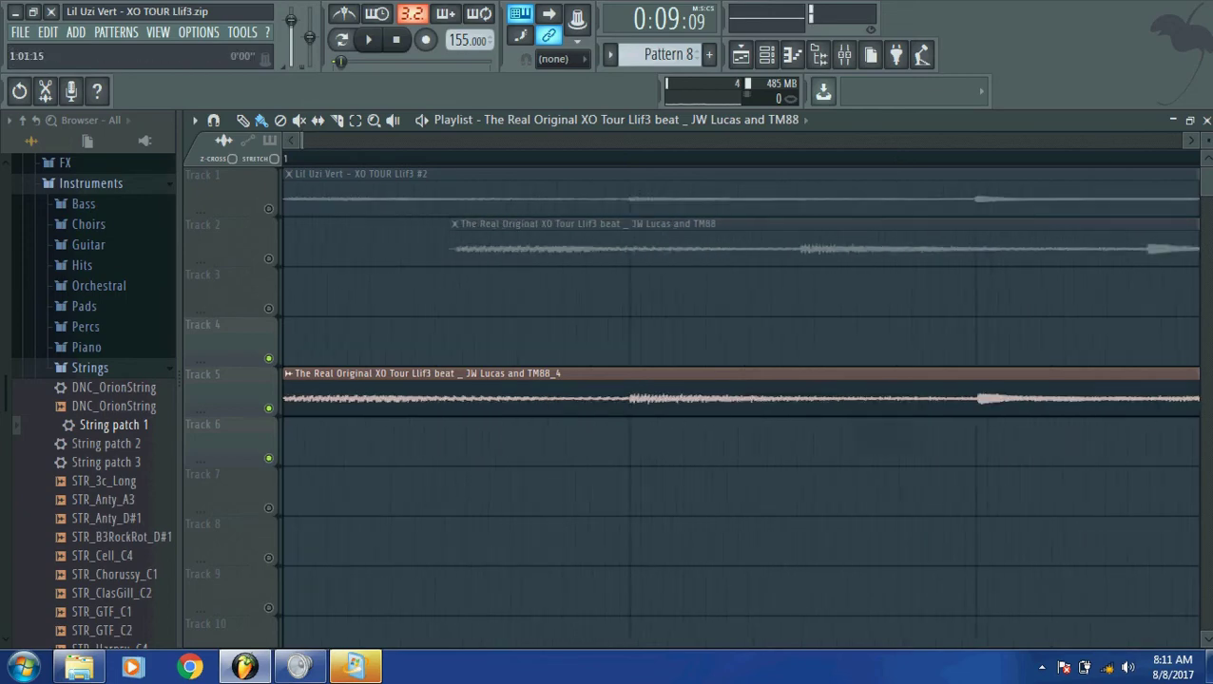
pyautogui.click(268, 259)
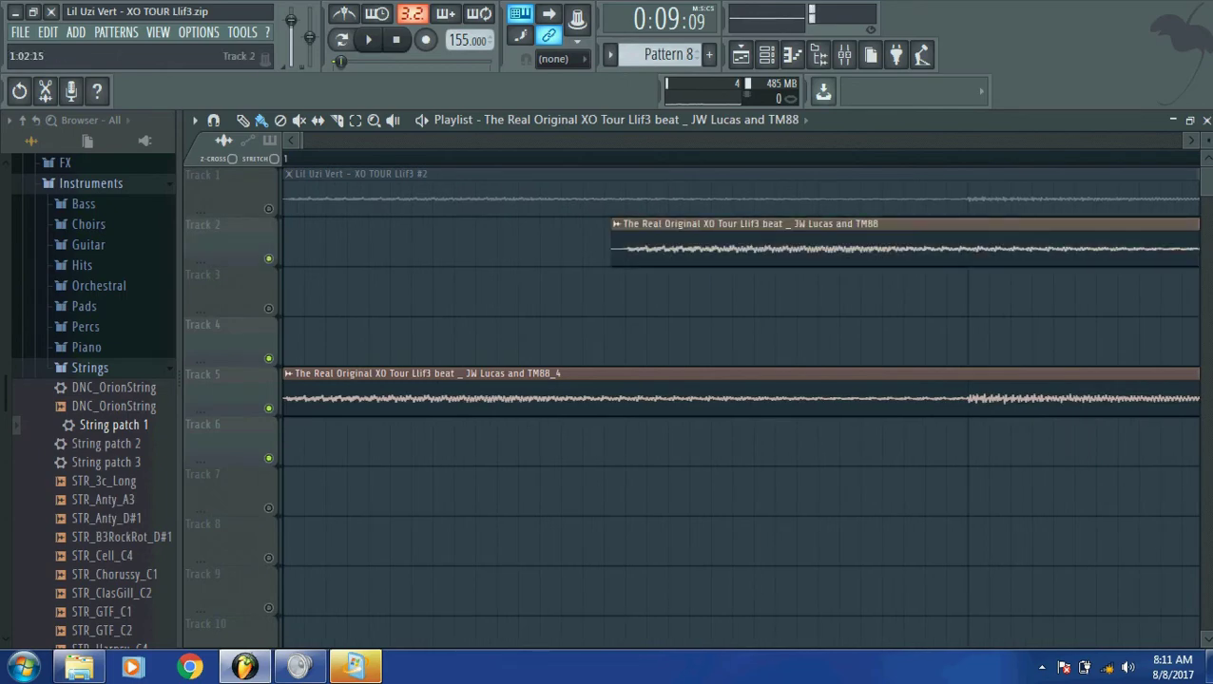
pyautogui.moveTo(665, 225); pyautogui.dragTo(339, 224)
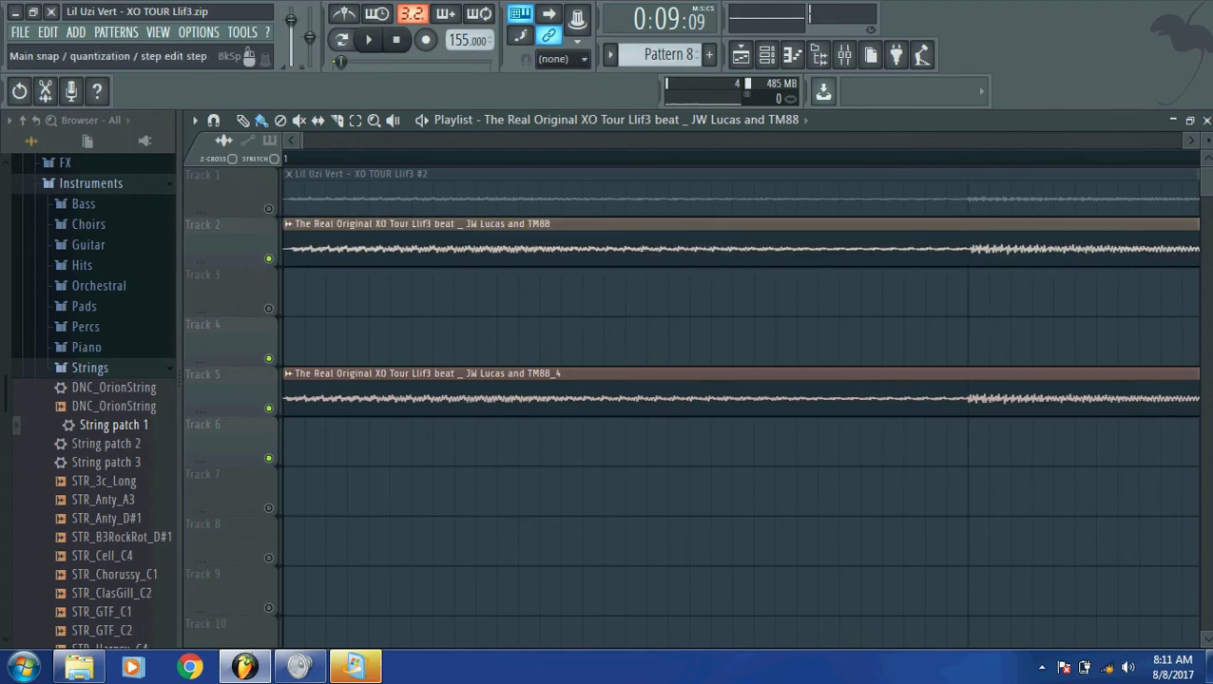
pyautogui.click(556, 58)
pyautogui.click(549, 79)
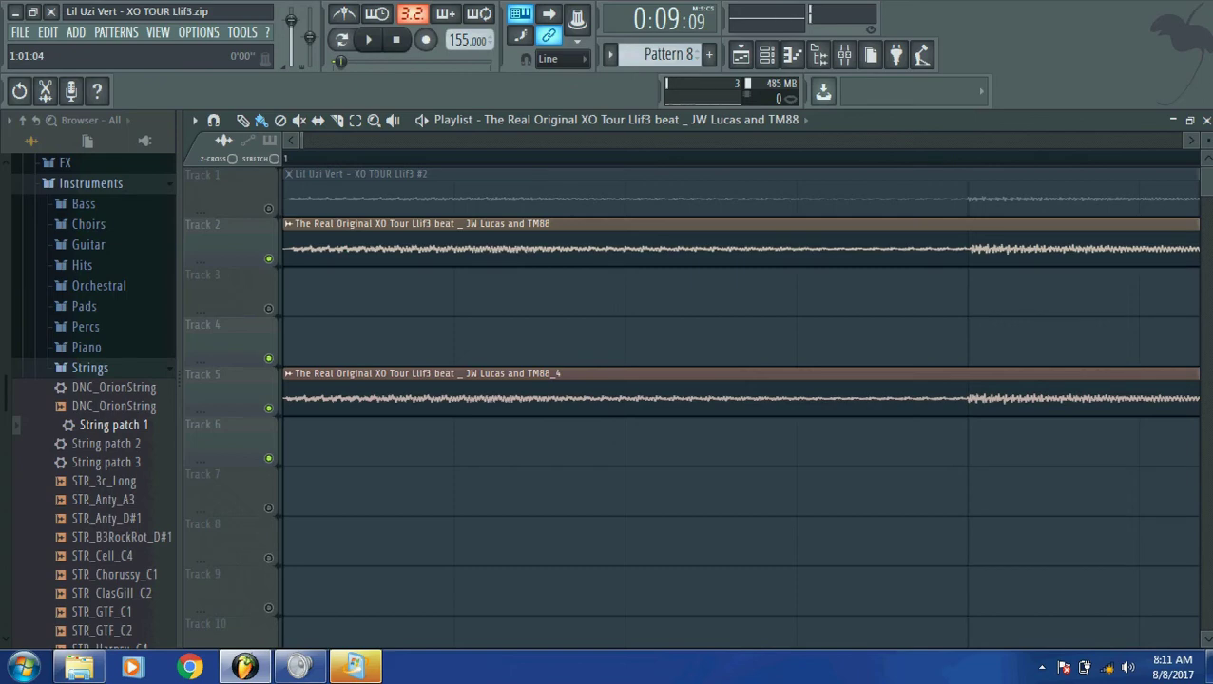
# Step: Compare the Track 2 and Track 5 clips against the grid up to bar 9 and review the Track 2 clip's time stretch
pyautogui.scroll(-5, 740, 399)
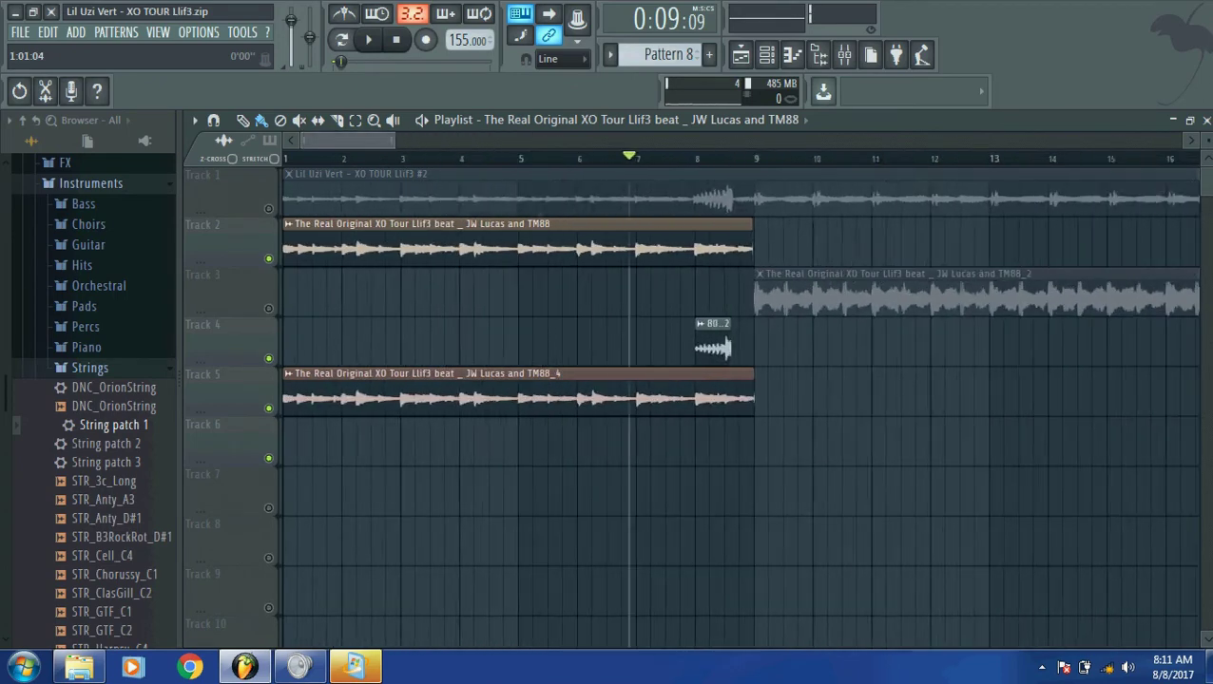
pyautogui.scroll(3, 739, 400)
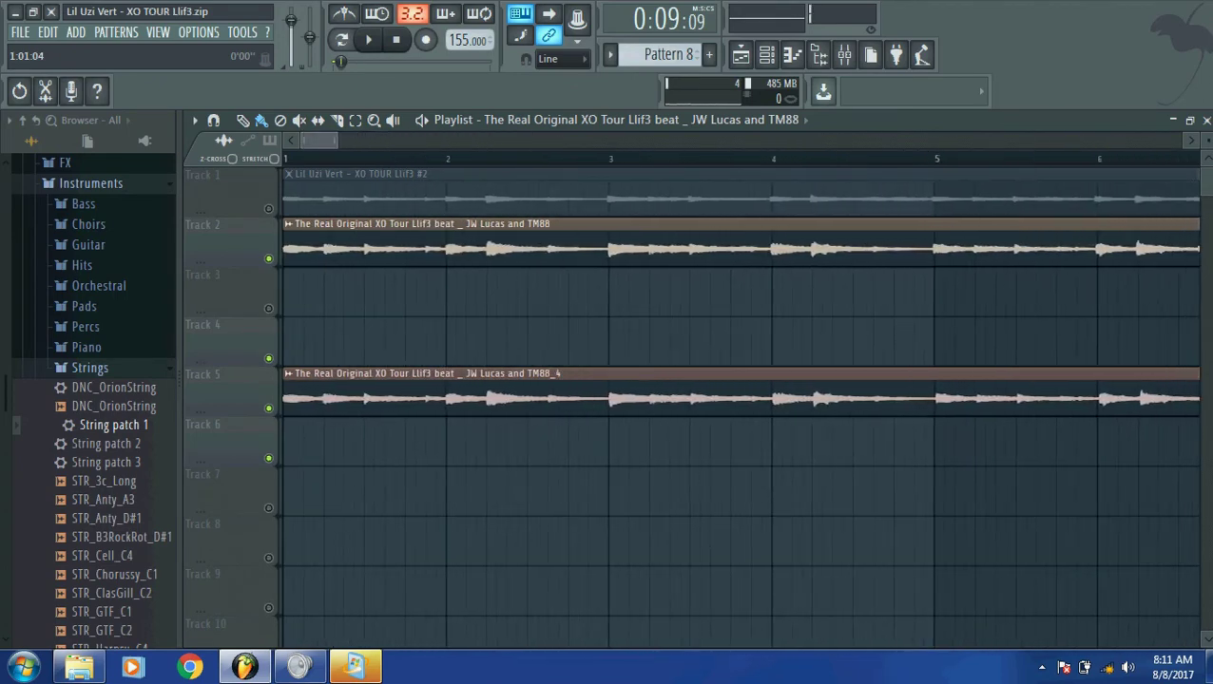
pyautogui.scroll(-3, 739, 399)
pyautogui.scroll(3, 739, 399)
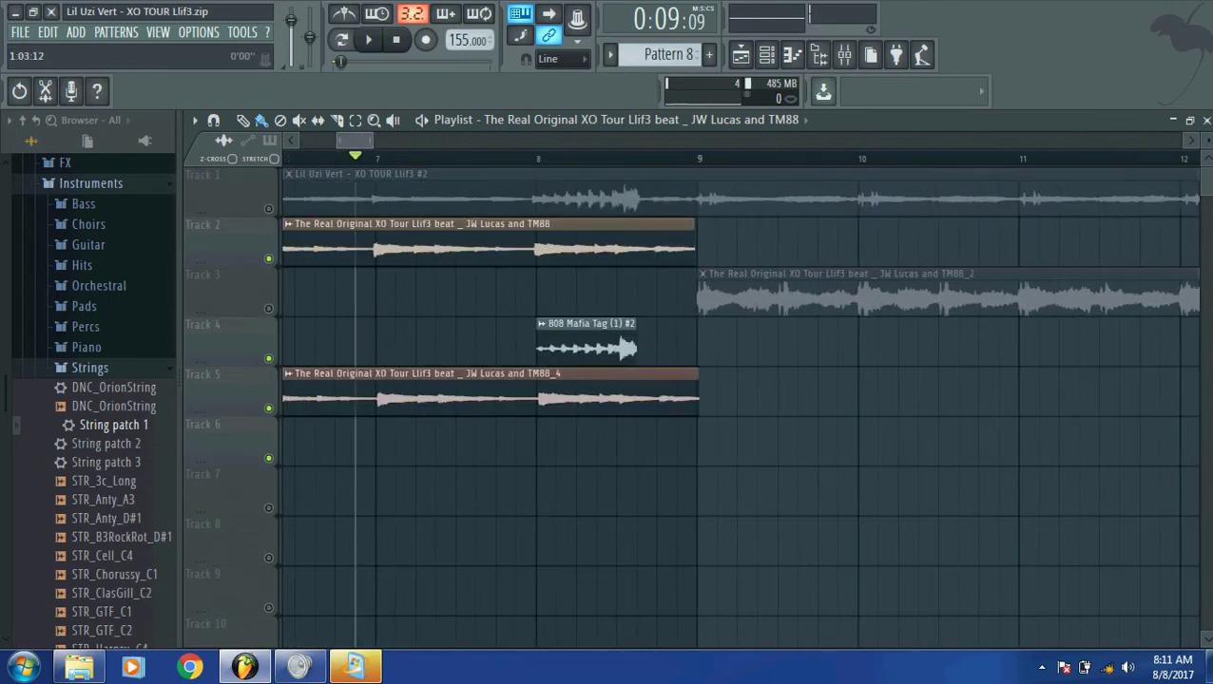
pyautogui.doubleClick(639, 403)
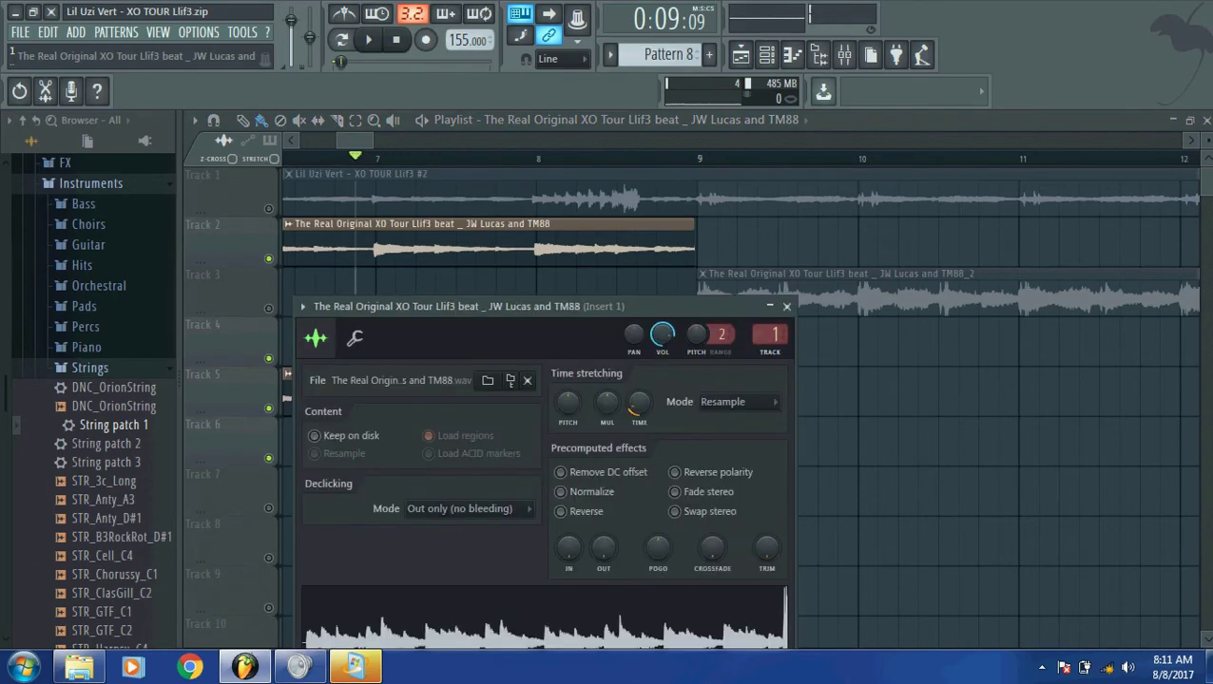
pyautogui.moveTo(638, 403); pyautogui.dragTo(639, 399)
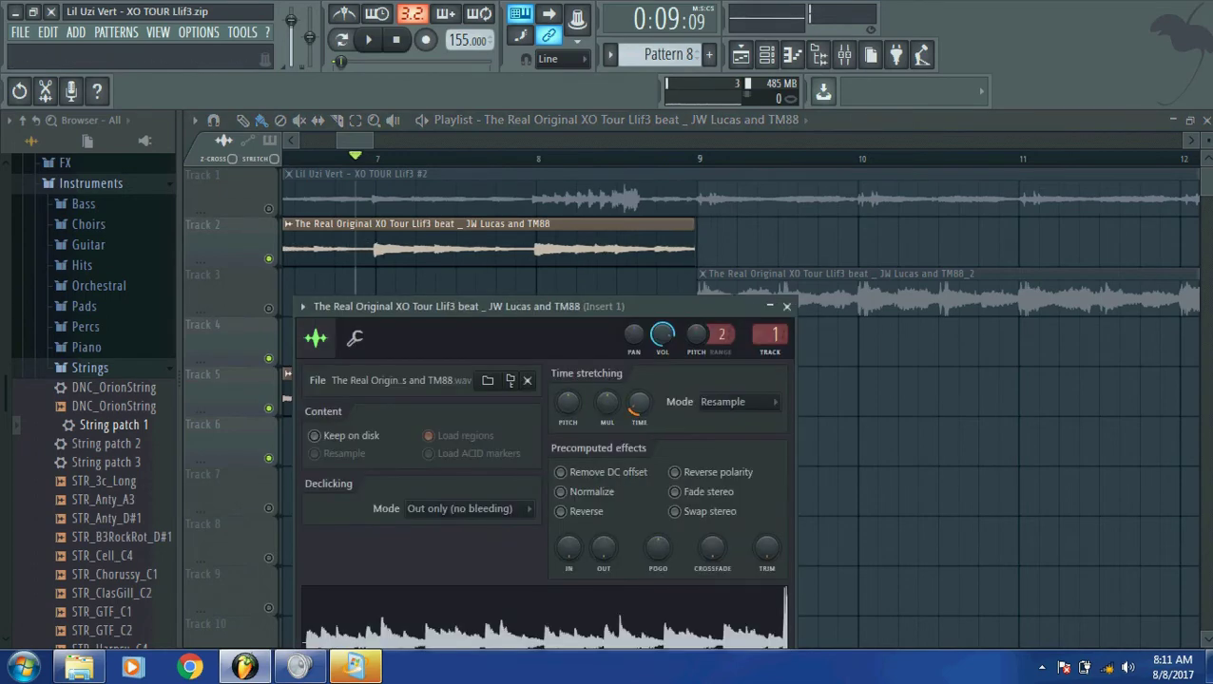
pyautogui.press('Escape')
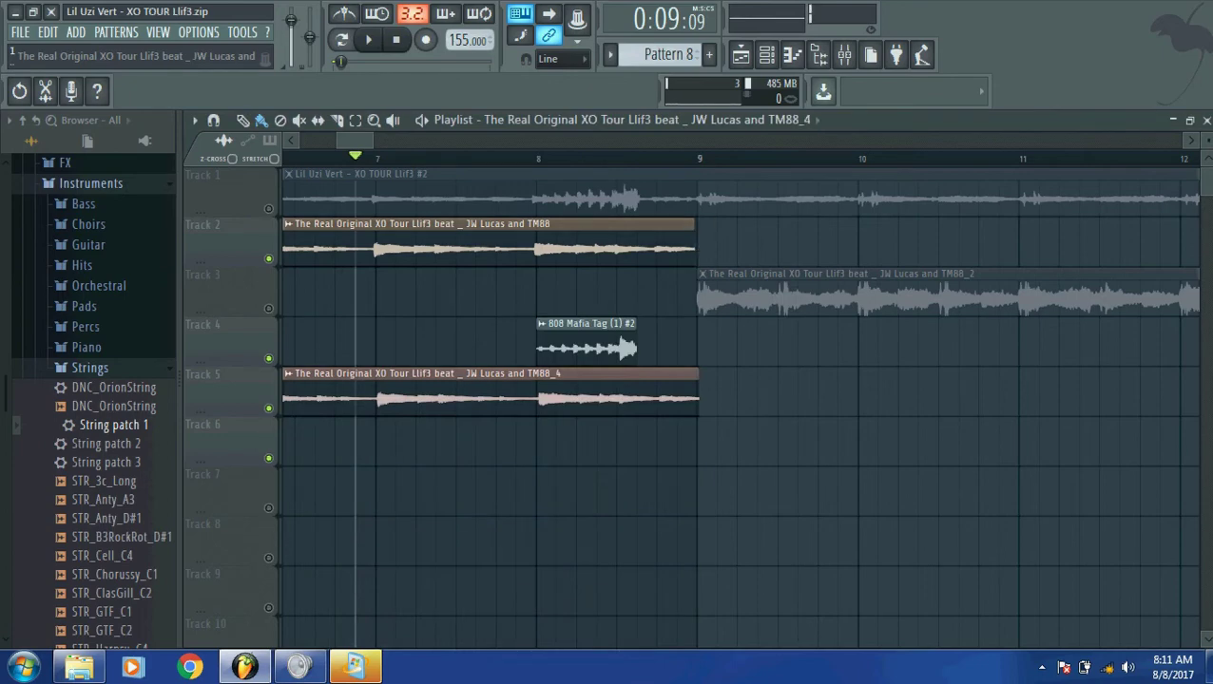
# Step: Play the clips' ending, mute Track 2 and play the Track 5 clip from bar 1
pyautogui.press('space')
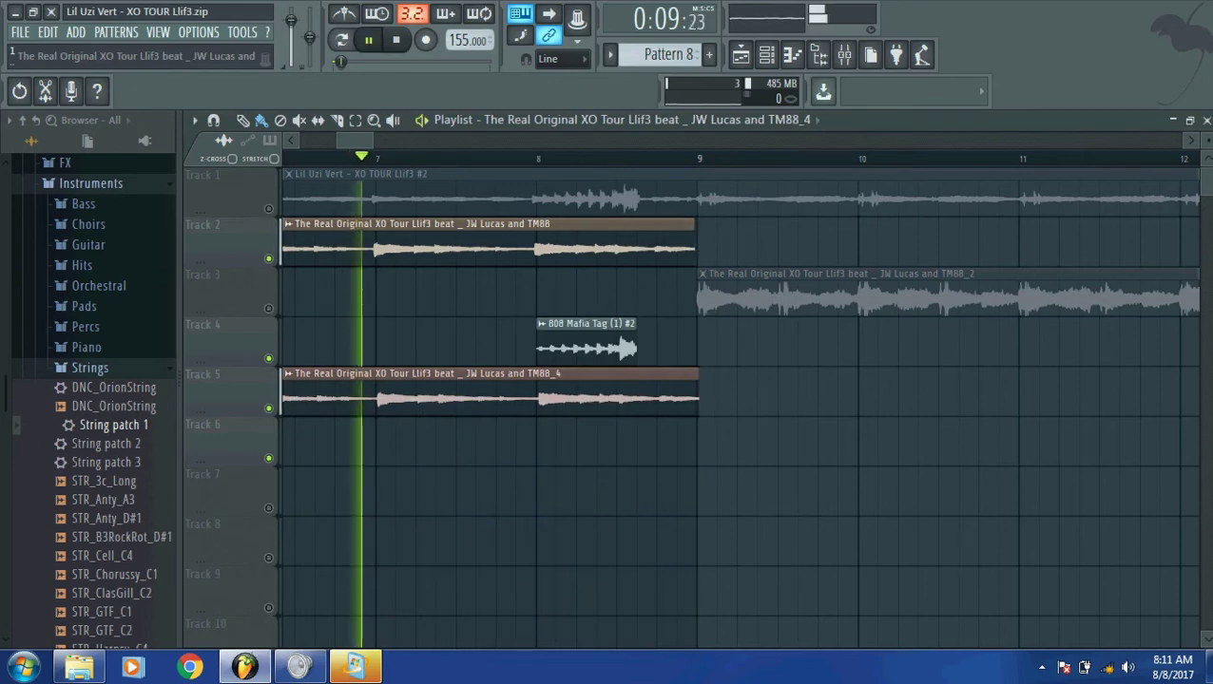
pyautogui.click(268, 258)
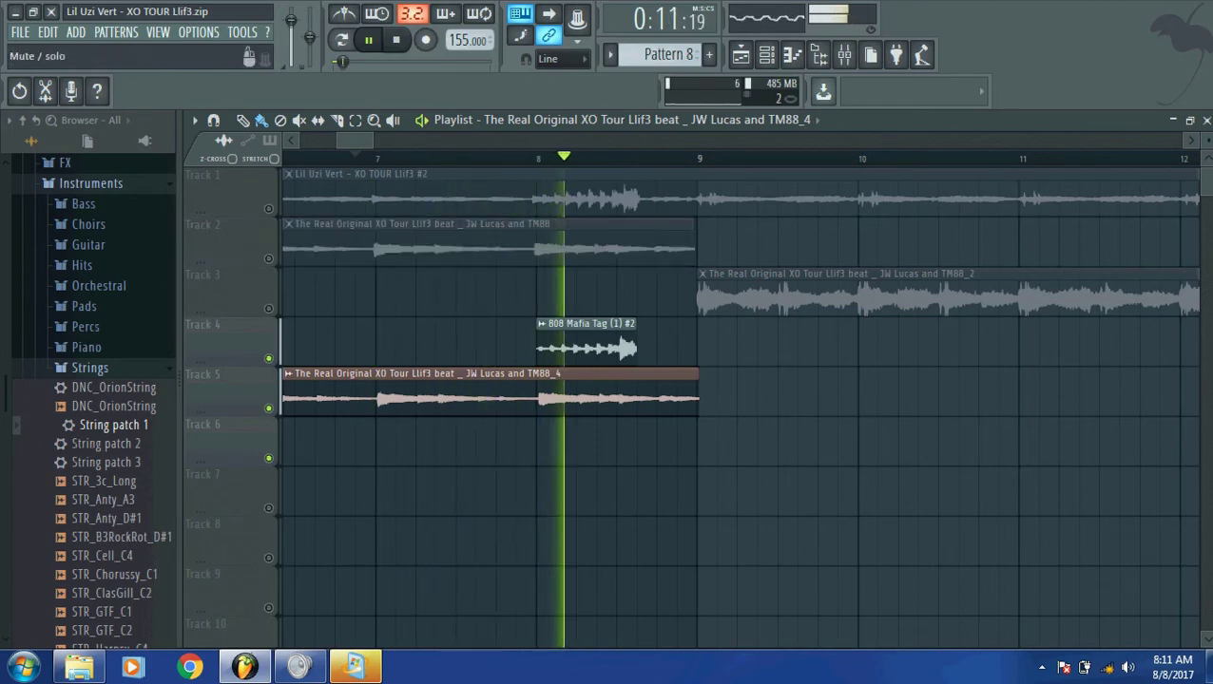
pyautogui.hscroll(-5, 1189, 399)
pyautogui.hscroll(-1, 740, 400)
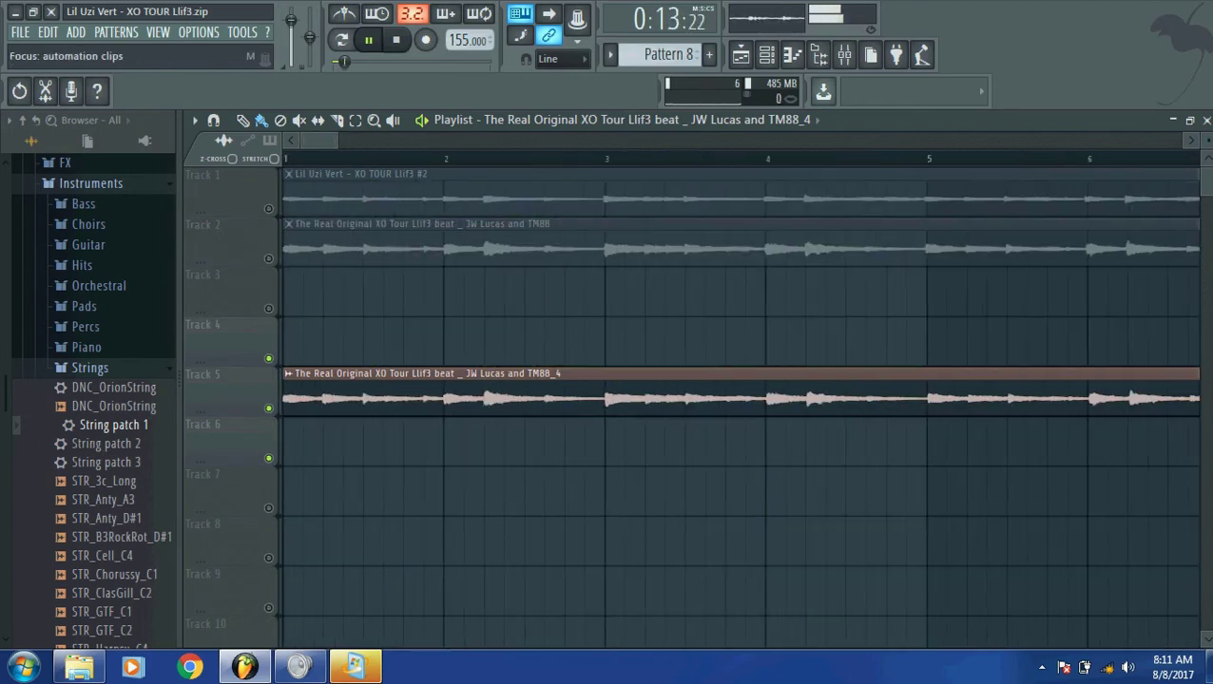
pyautogui.press('space')
pyautogui.press('space')
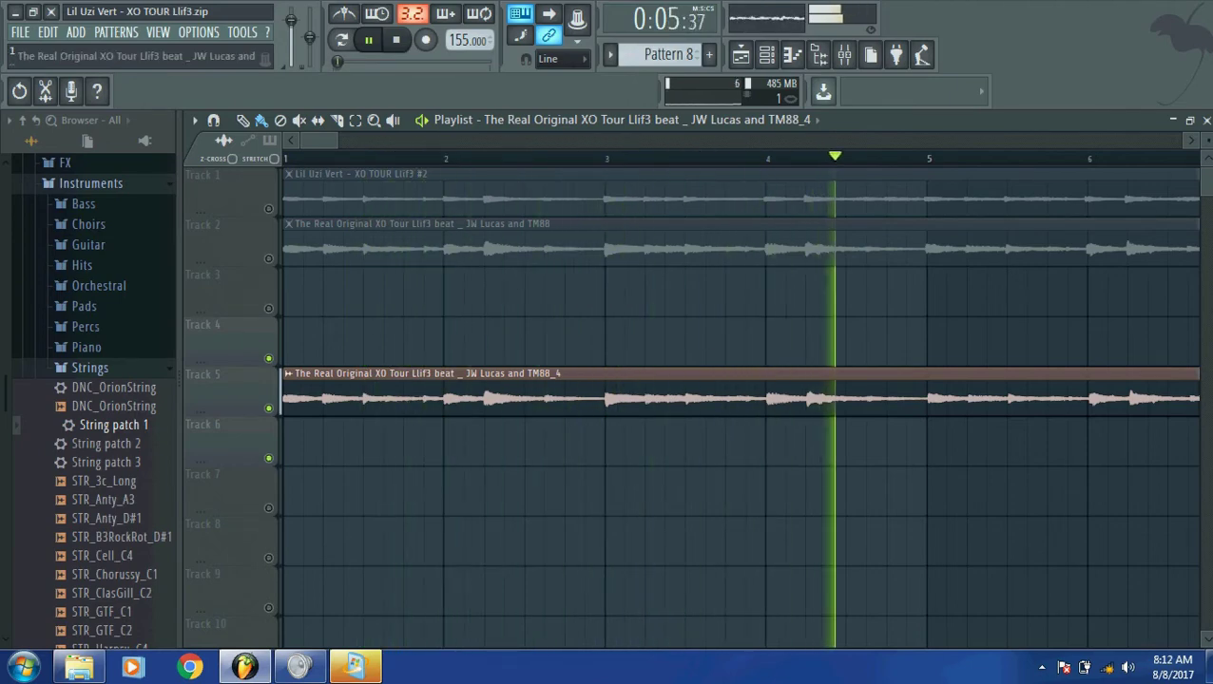
# Step: Review the Track 5 clip's channel settings during playback, close them and stop at the clip's ending
pyautogui.doubleClick(285, 397)
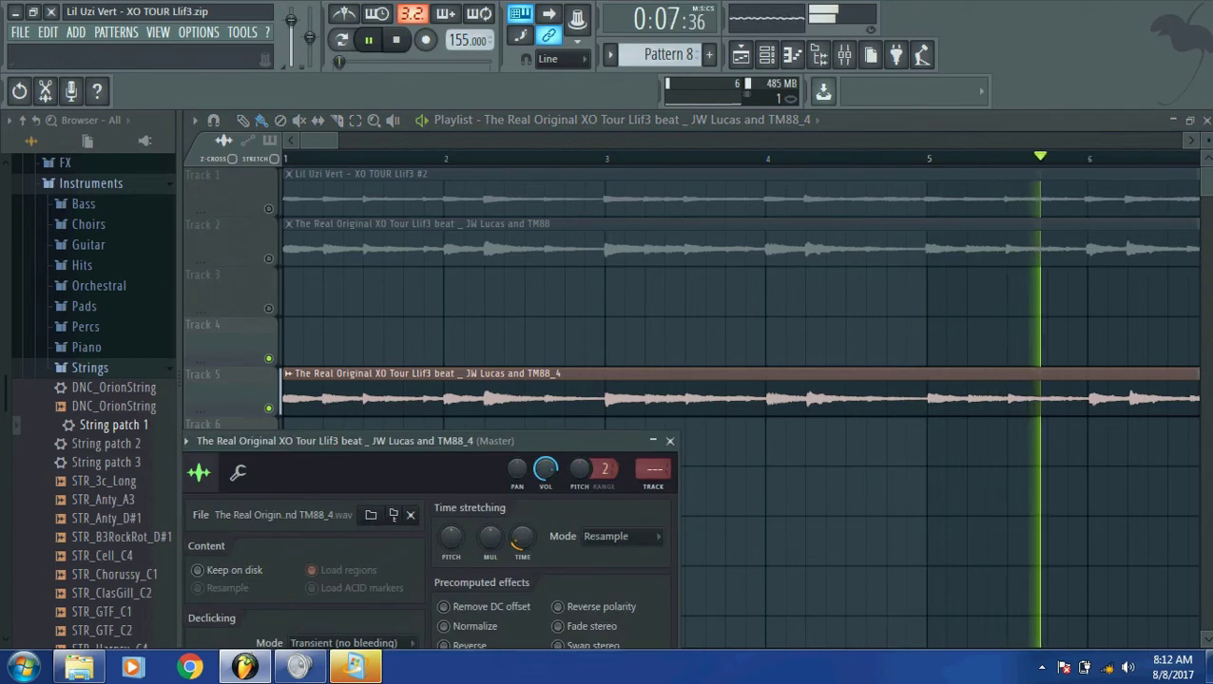
pyautogui.moveTo(342, 440); pyautogui.dragTo(413, 391)
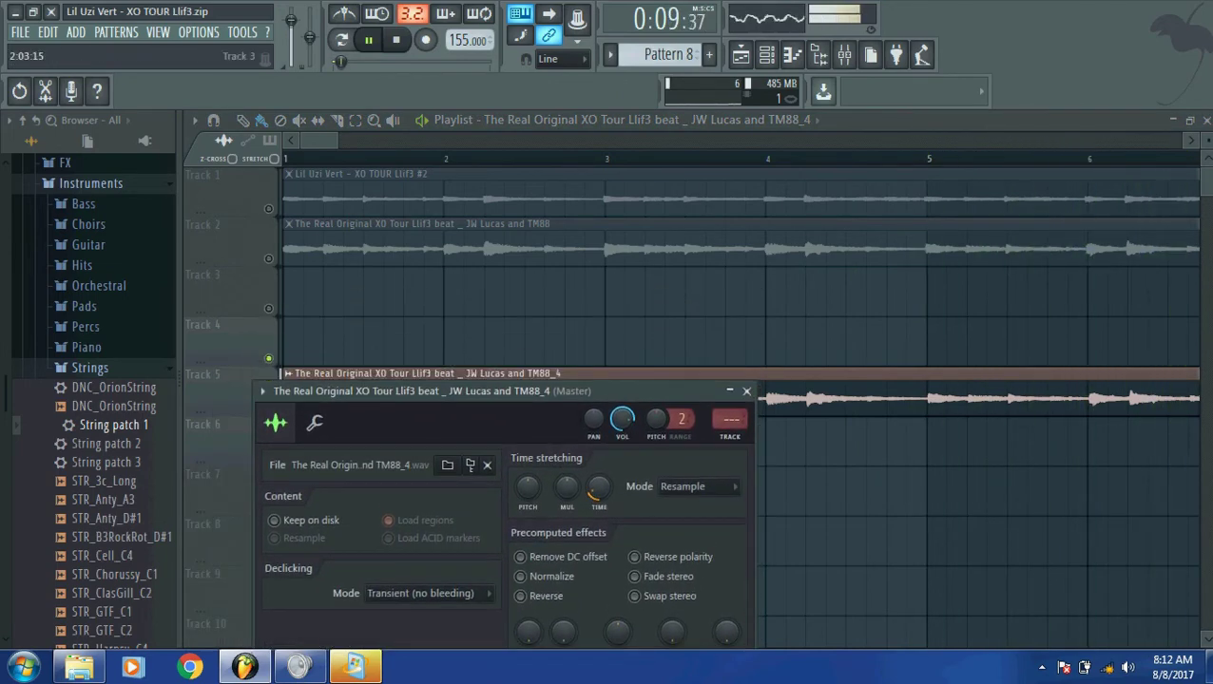
pyautogui.click(746, 391)
pyautogui.scroll(-5, 760, 199)
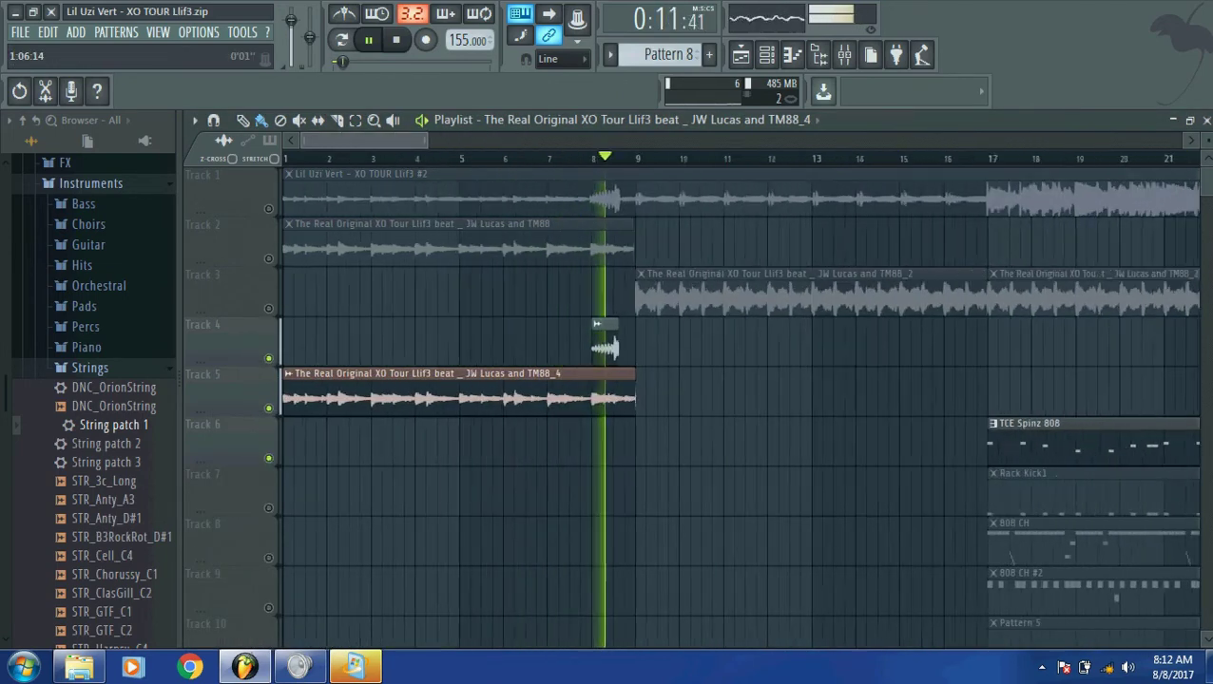
pyautogui.press('space')
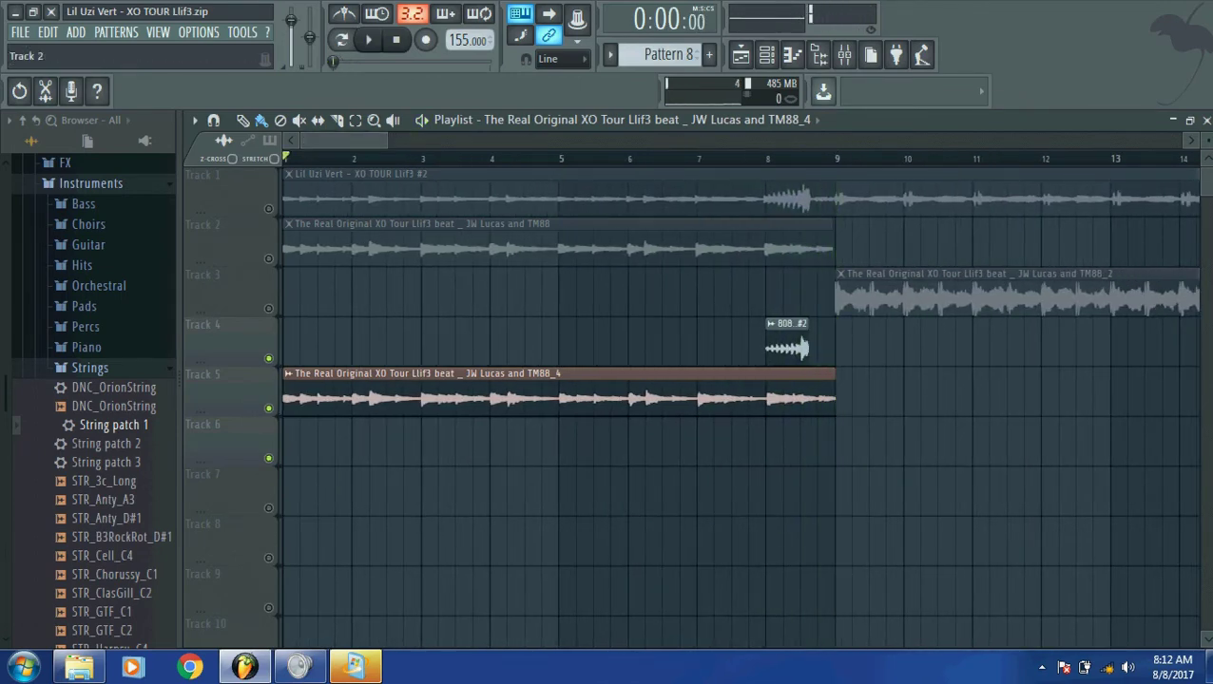
# Step: Solo Track 2 and play its clip from bar 1
pyautogui.click(269, 259)
pyautogui.rightClick(268, 259)
pyautogui.press('space')
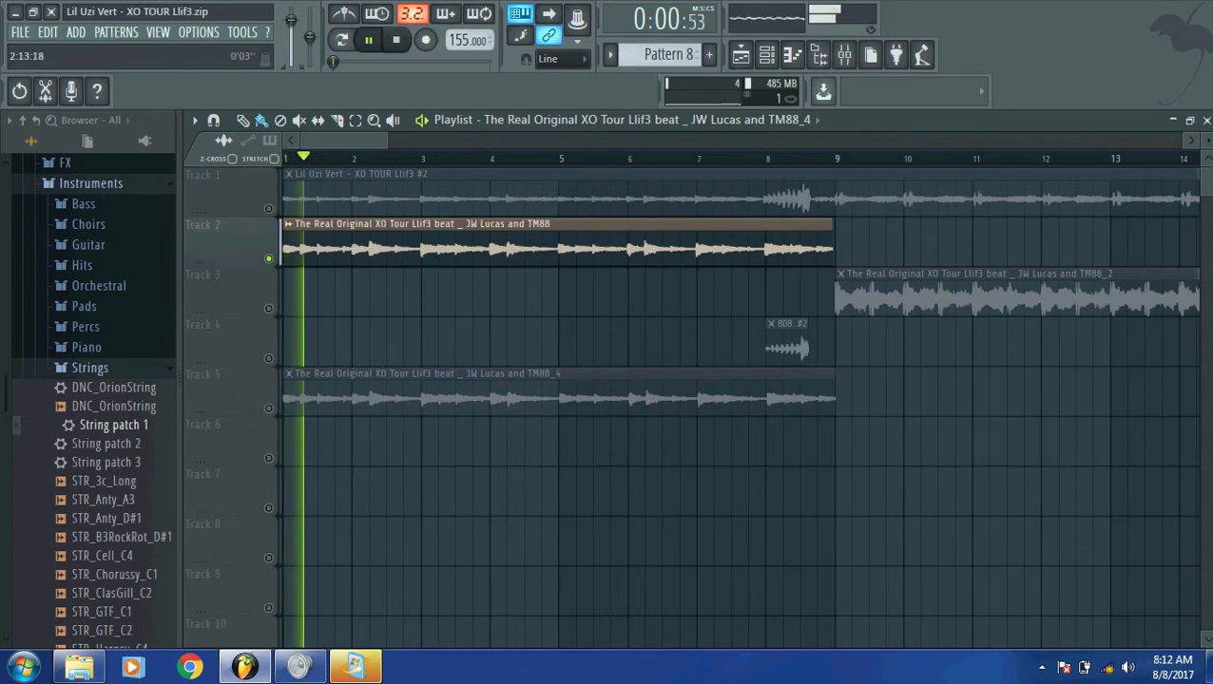
pyautogui.scroll(3, 740, 399)
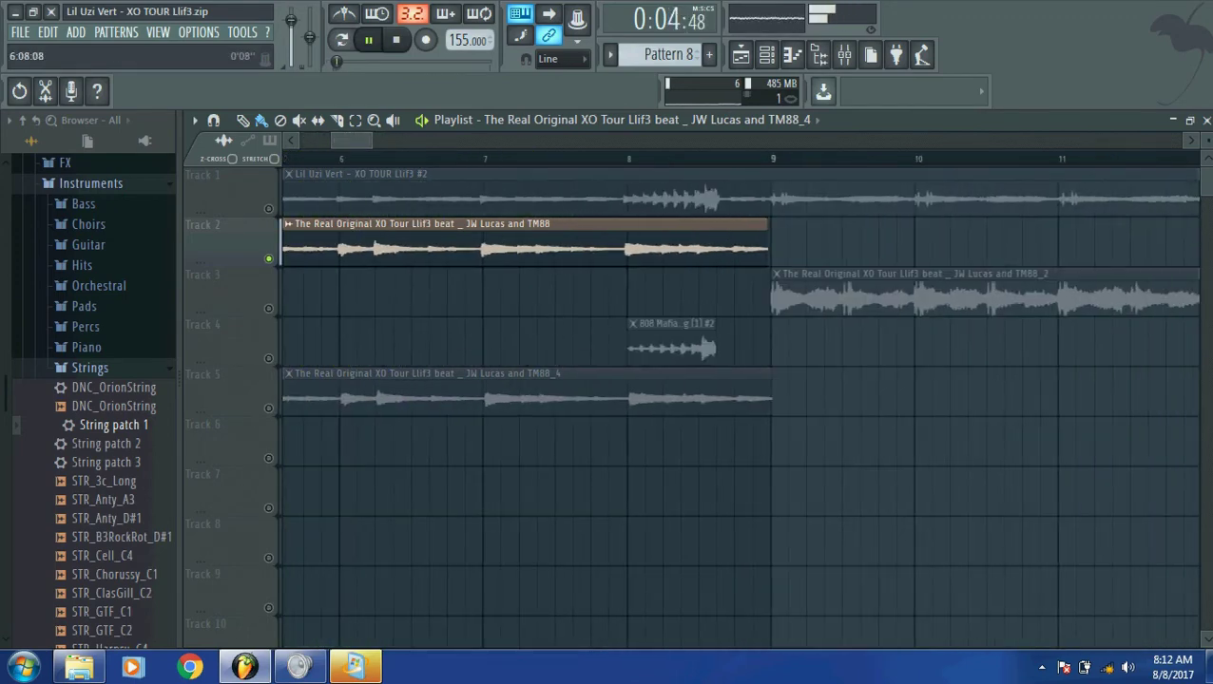
# Step: Try the Track 2 clip without its time stretch, then restore the stretch so it ends just before bar 9
pyautogui.doubleClick(504, 249)
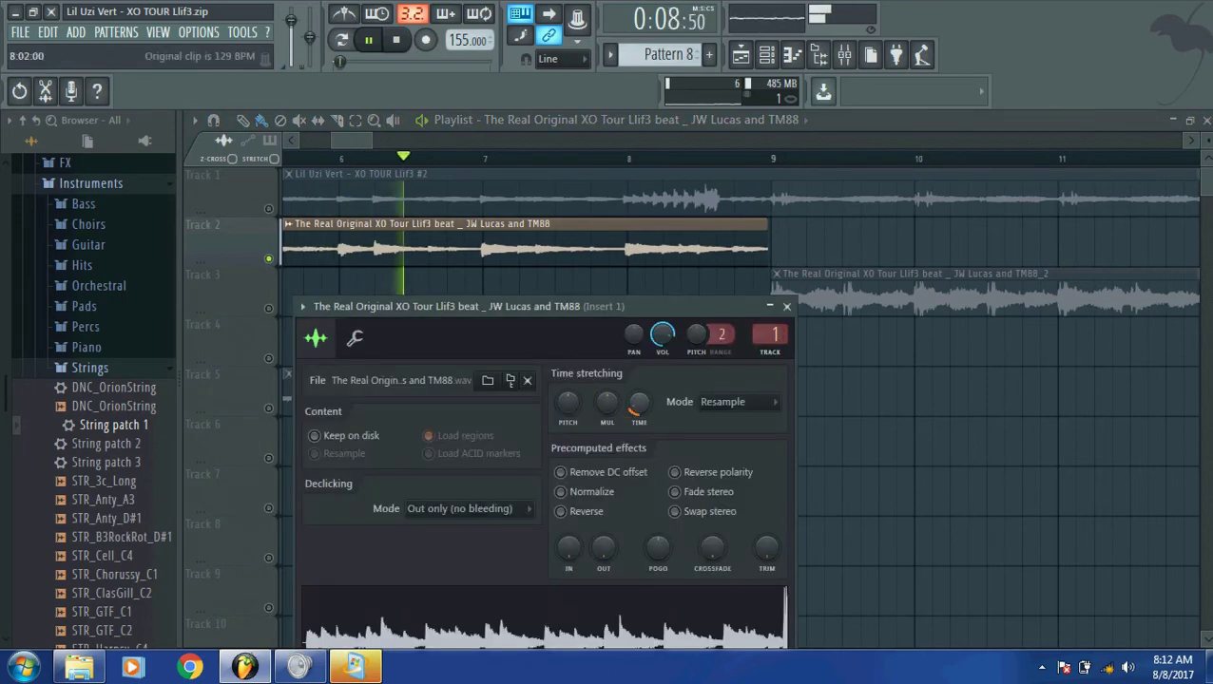
pyautogui.moveTo(639, 404); pyautogui.dragTo(639, 446)
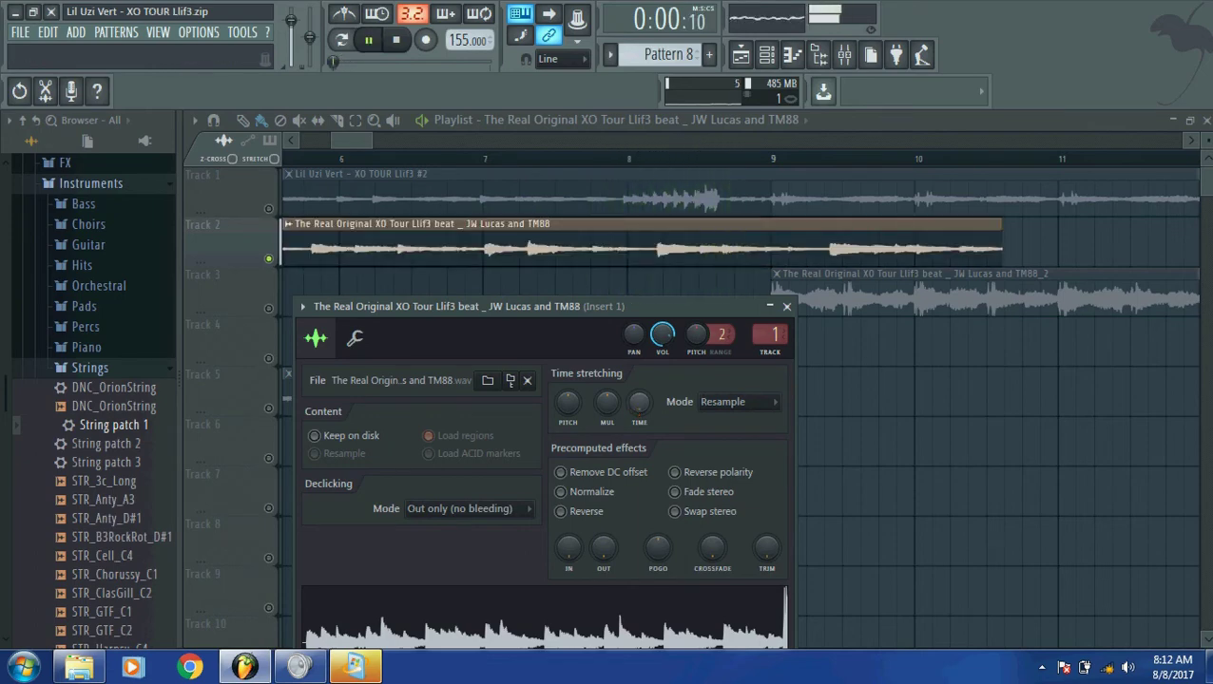
pyautogui.moveTo(639, 404); pyautogui.dragTo(639, 438)
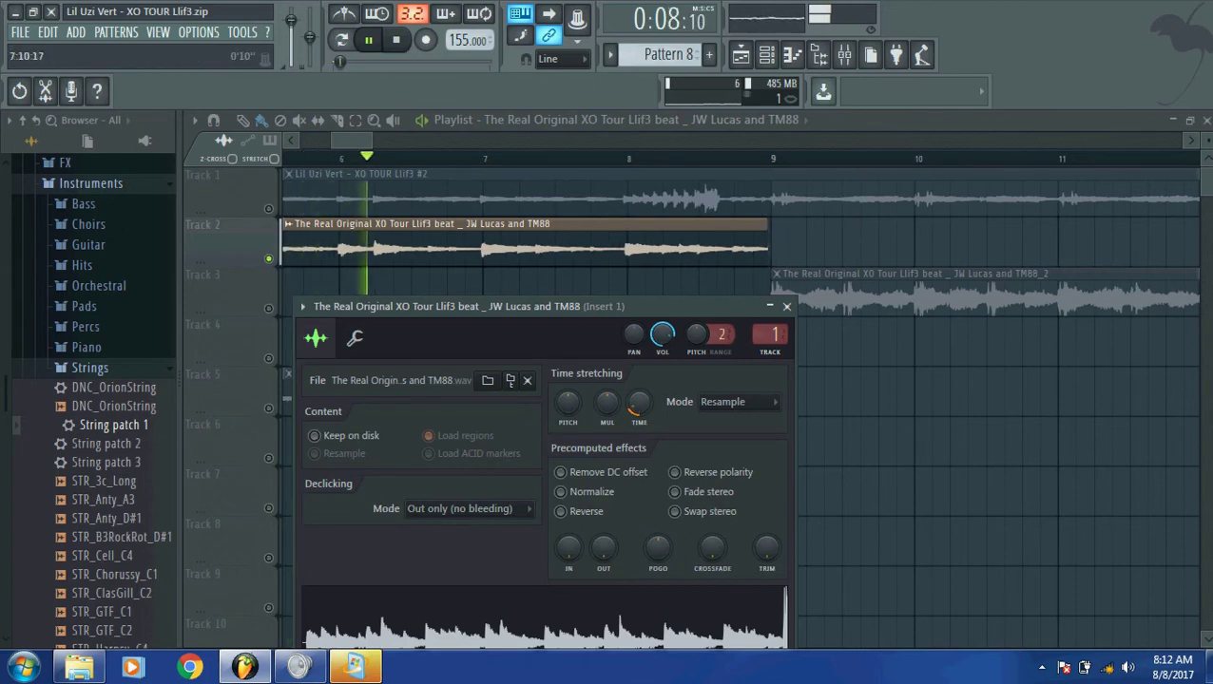
pyautogui.press('Escape')
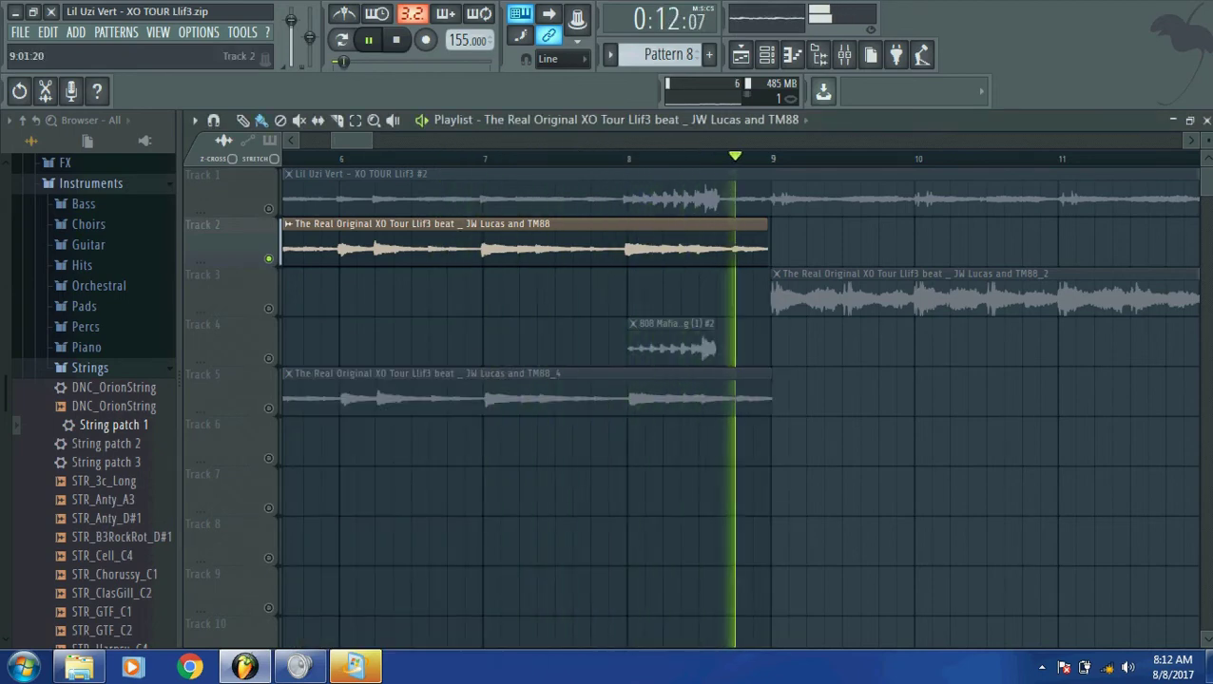
# Step: Stop playback, solo Track 5 instead of Track 2, and review the channel settings of its clip before closing them
pyautogui.press('space')
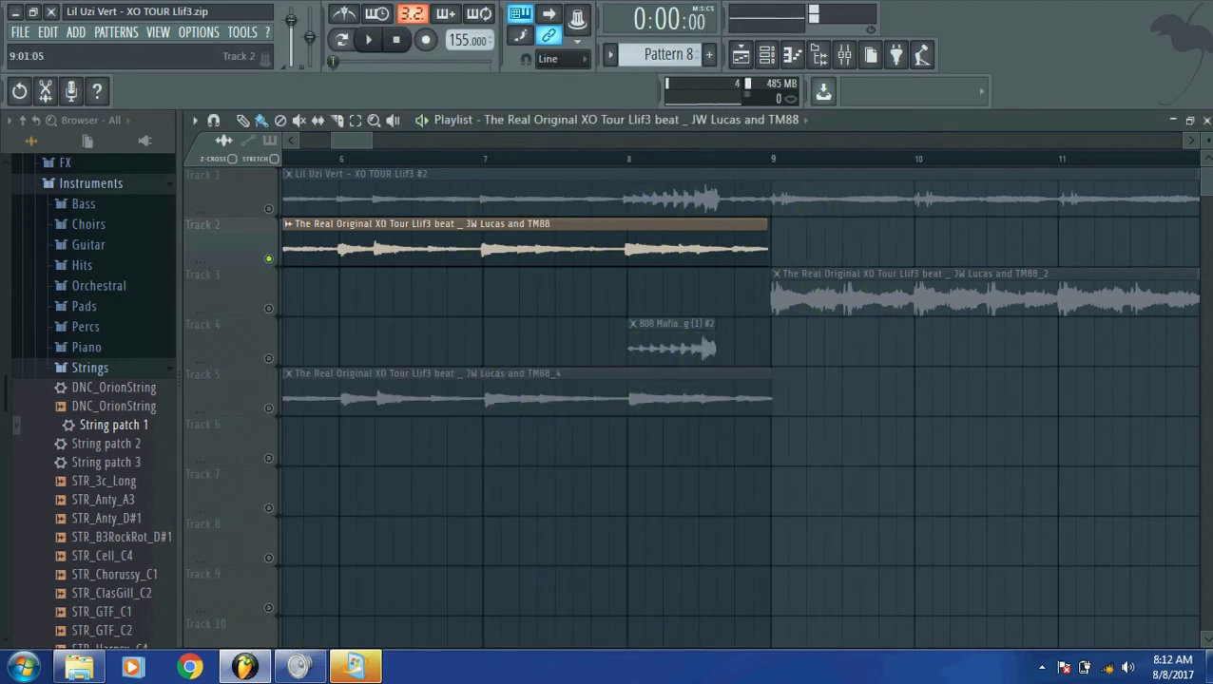
pyautogui.click(268, 257)
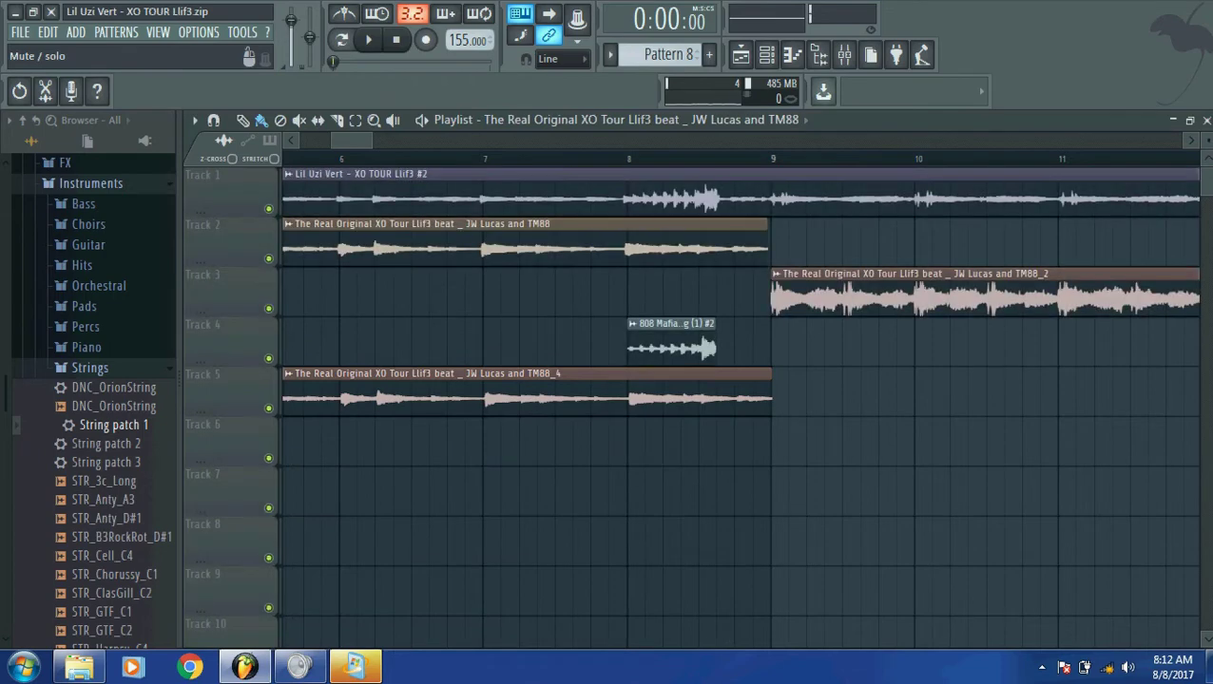
pyautogui.rightClick(268, 409)
pyautogui.doubleClick(766, 397)
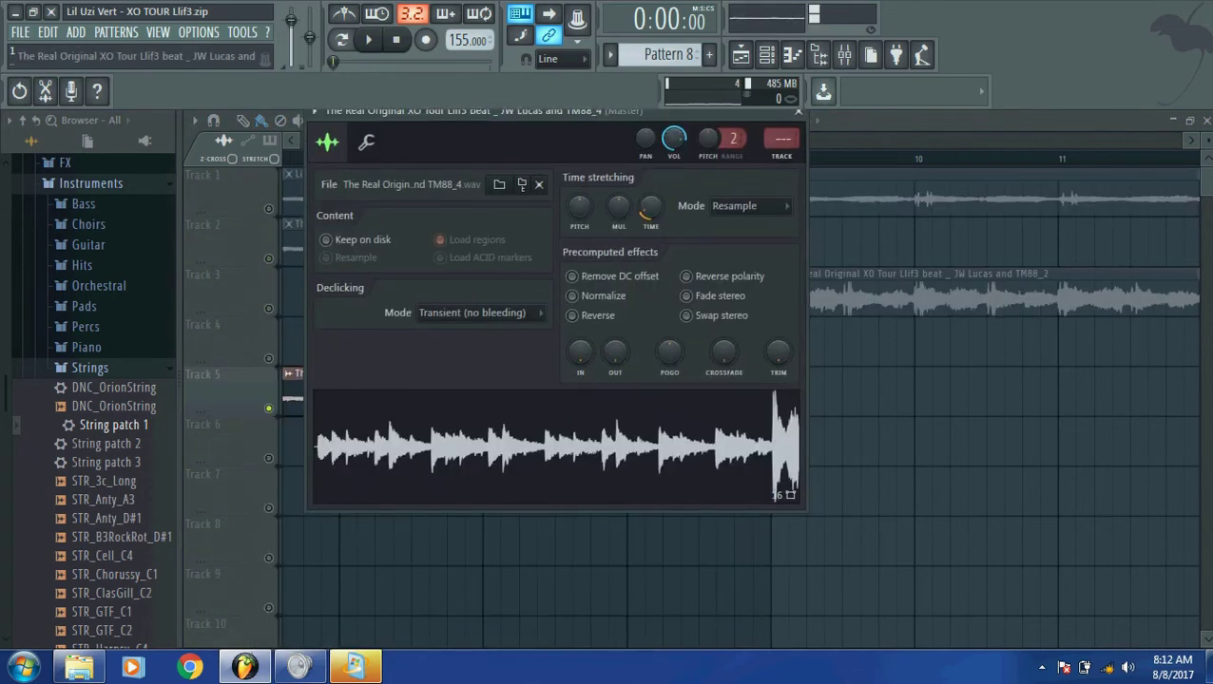
pyautogui.moveTo(476, 110); pyautogui.dragTo(572, 273)
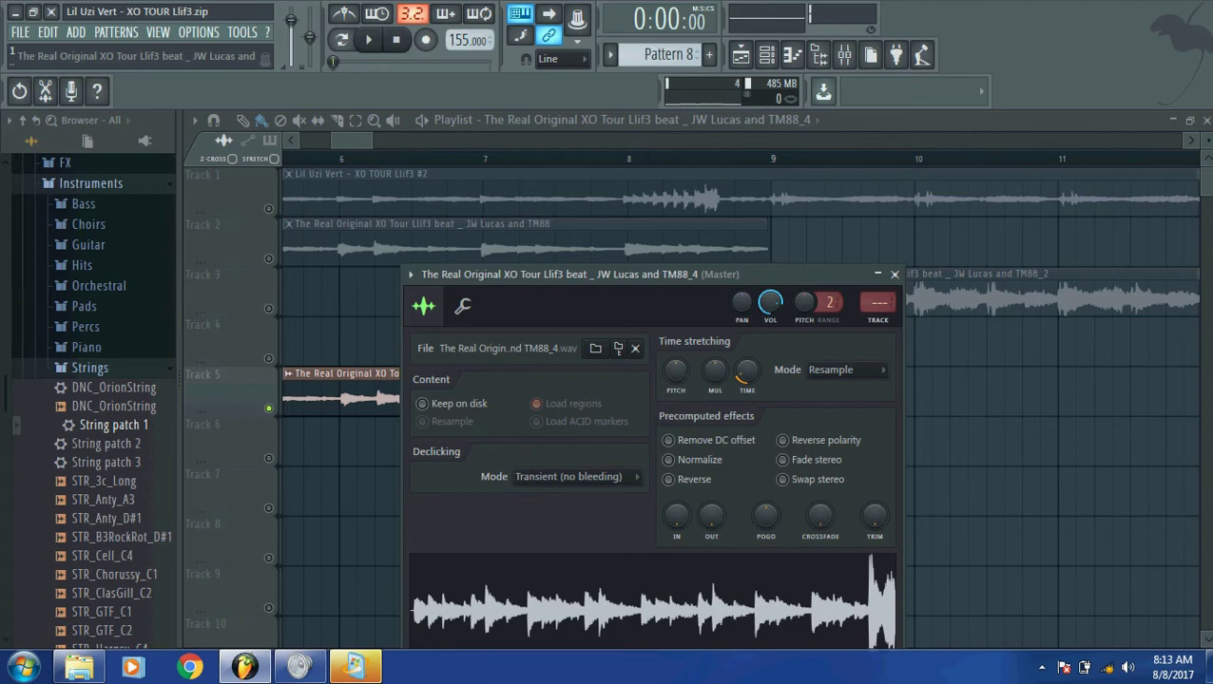
pyautogui.press('Escape')
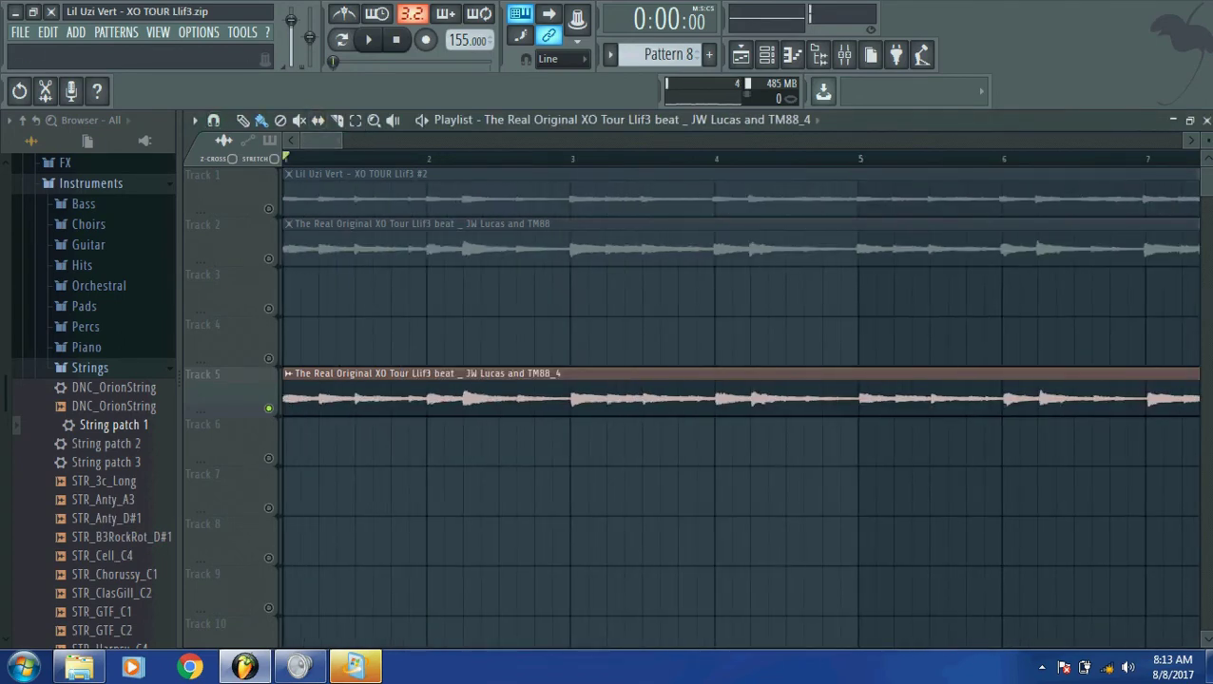
# Step: Play the Track 5 clip from bar 8, turn the metronome on during playback, and stop
pyautogui.press('pageup')
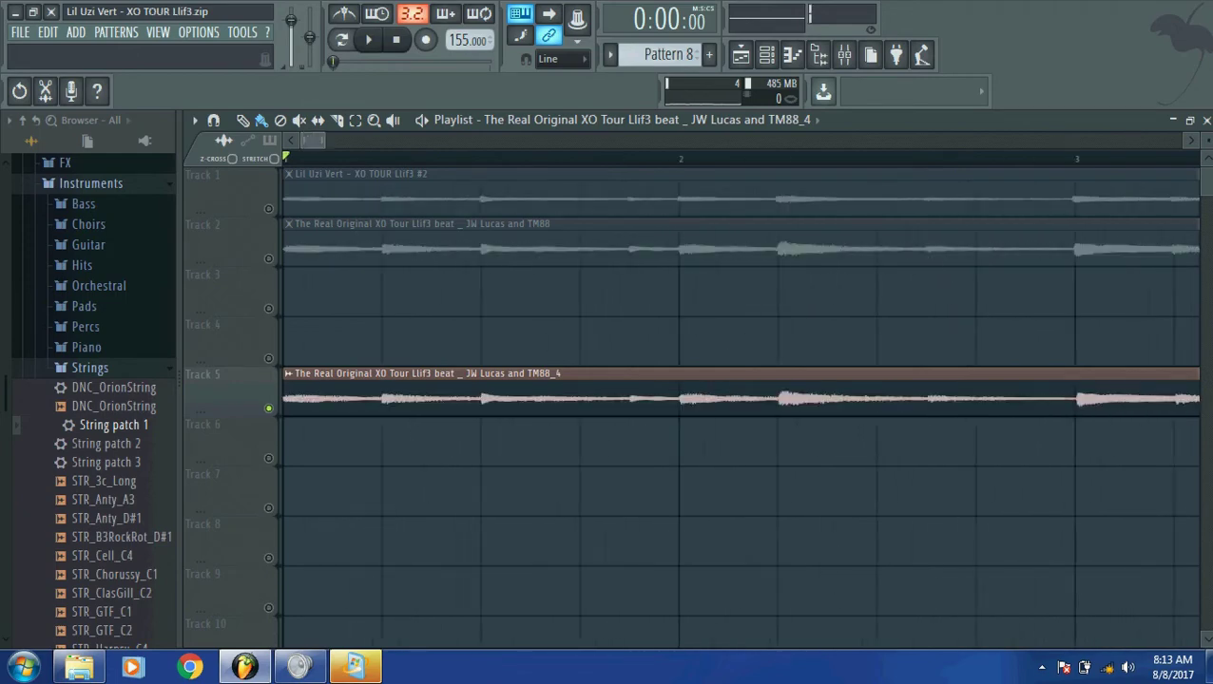
pyautogui.press('pageup')
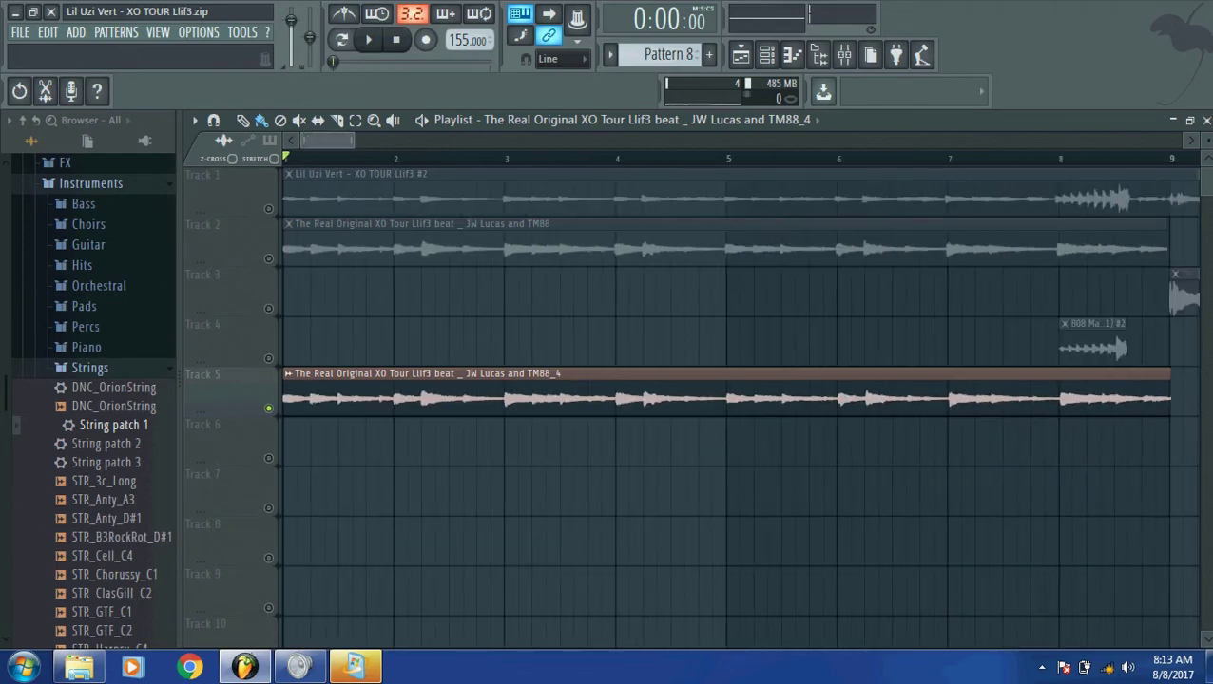
pyautogui.press('pagedown')
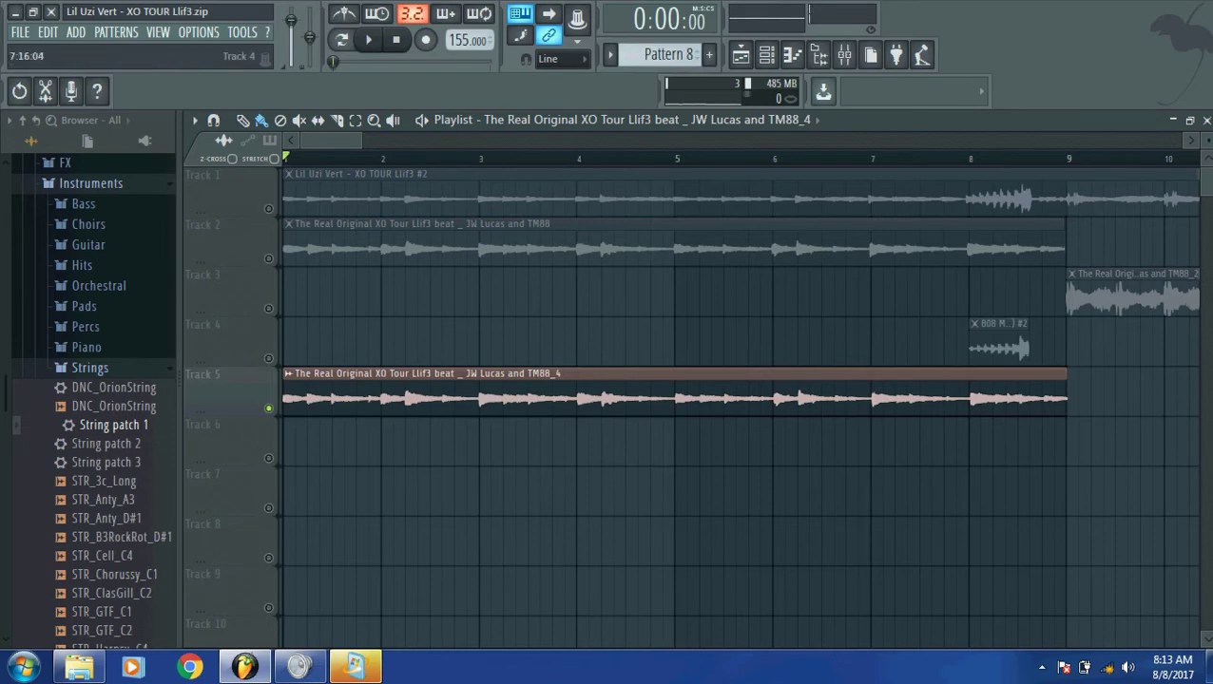
pyautogui.click(968, 157)
pyautogui.press('space')
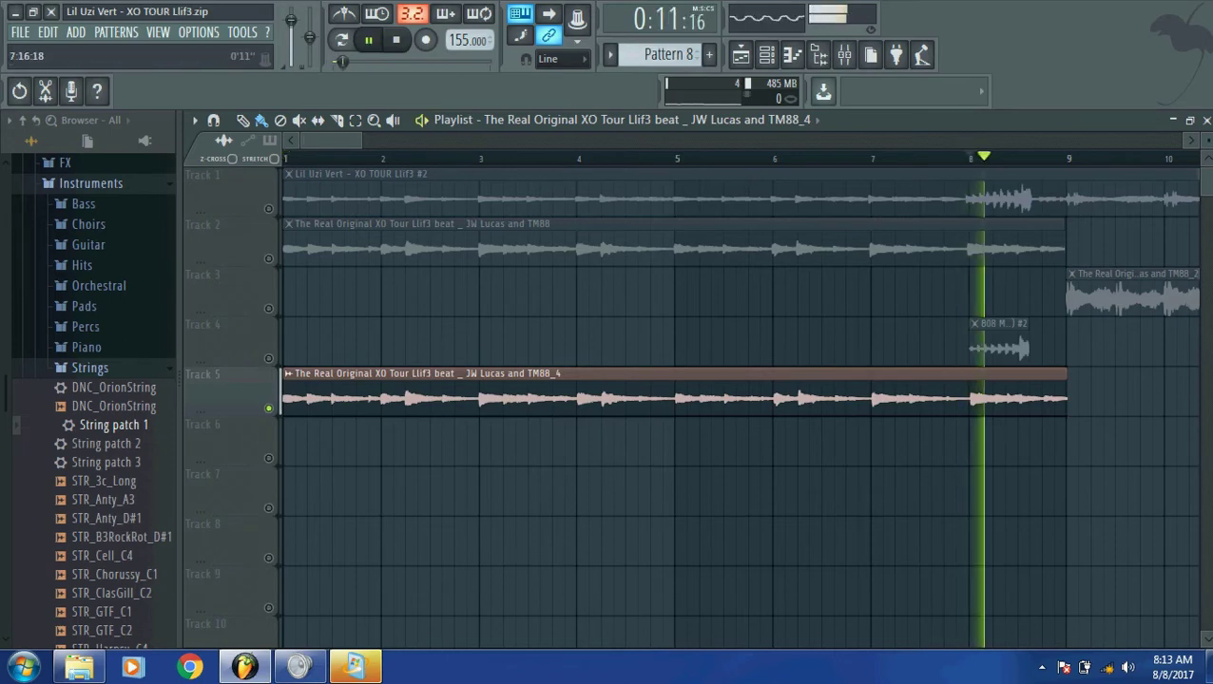
pyautogui.click(345, 13)
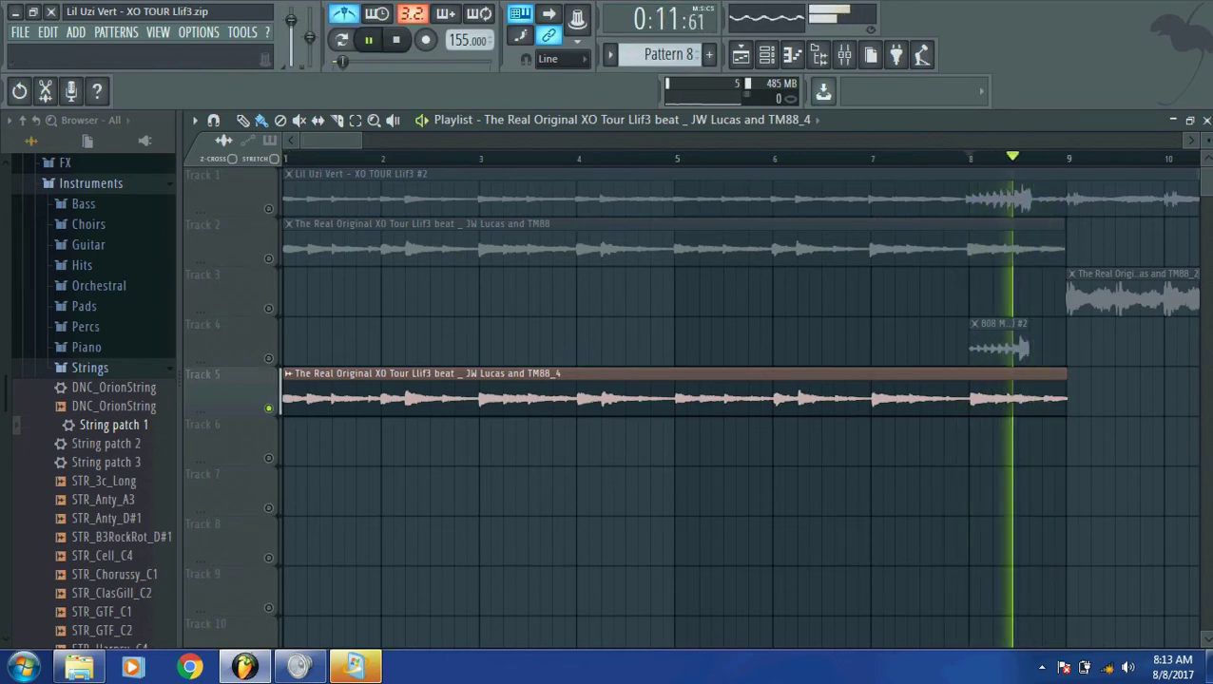
pyautogui.press('space')
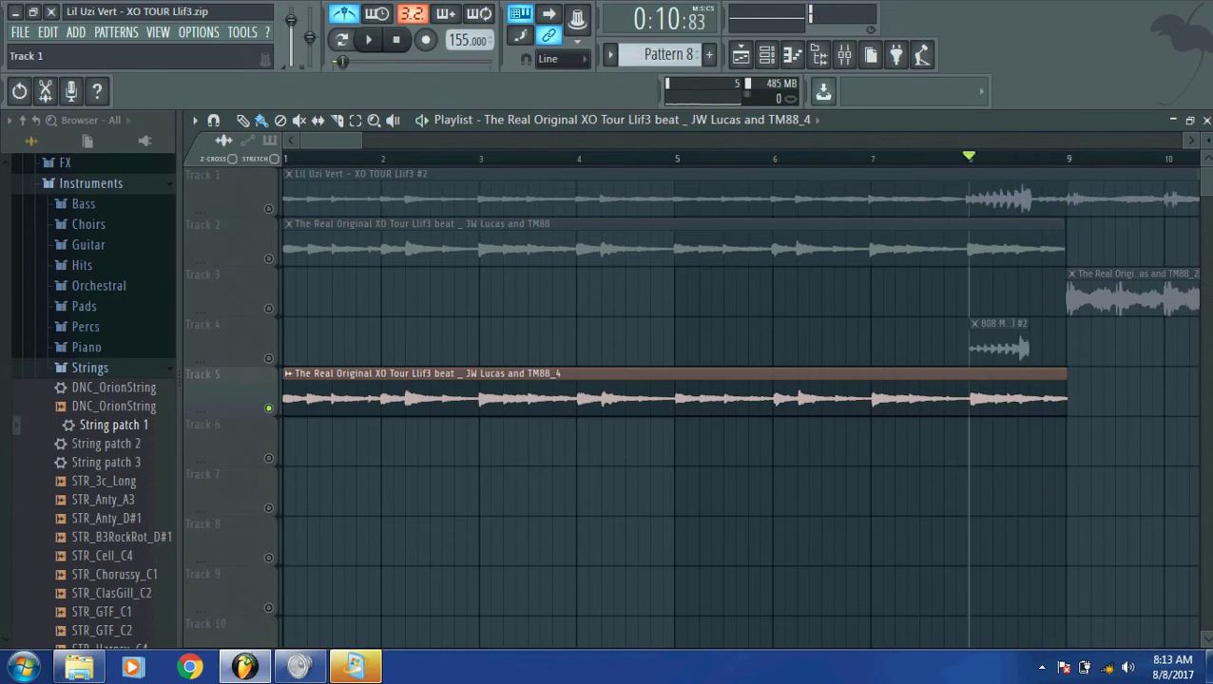
# Step: Delete the Track 2 clip, move the Track 5 clip up to Track 2 in its place, and unmute Track 2
pyautogui.rightClick(665, 249)
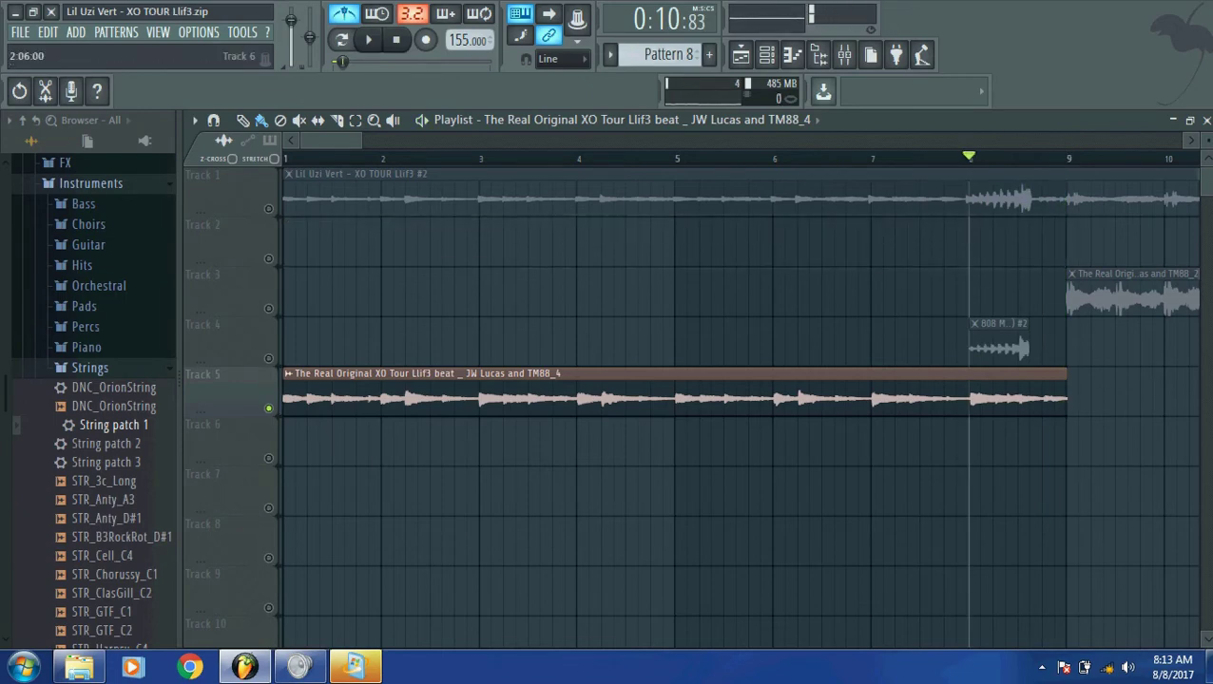
pyautogui.moveTo(666, 399); pyautogui.dragTo(665, 250)
pyautogui.click(269, 256)
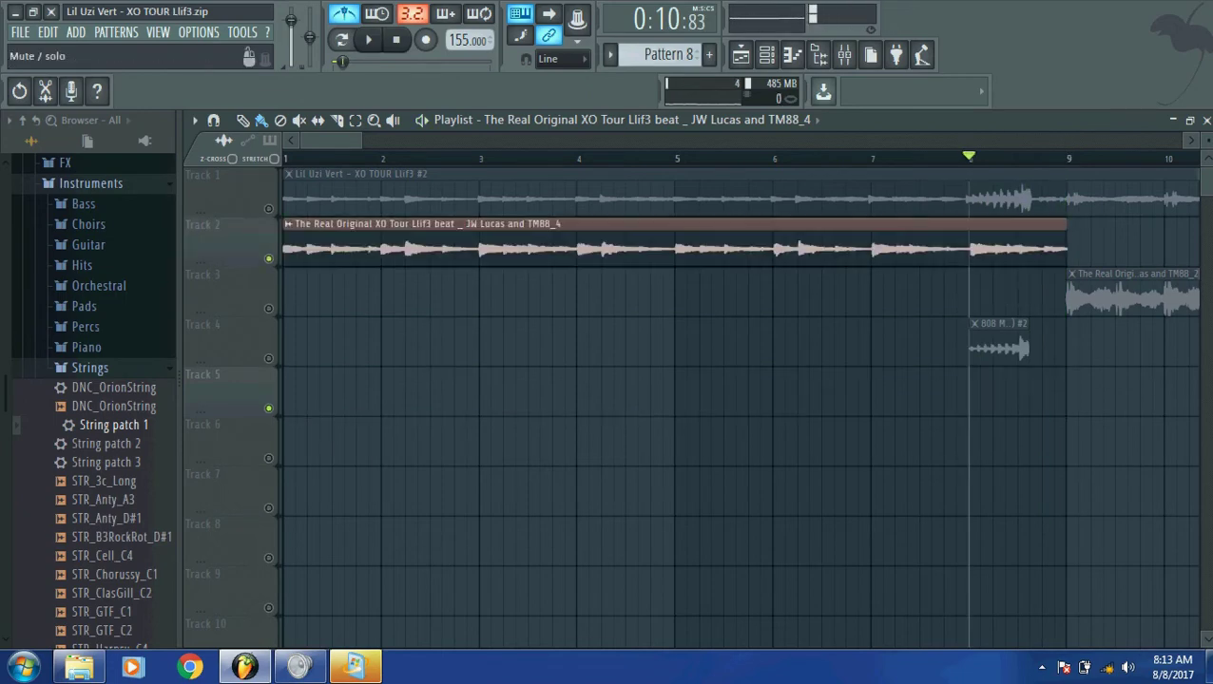
# Step: Unmute every track except Track 1 and play the arrangement through the change from the Track 2 to the Track 3 clip
pyautogui.scroll(-3, 740, 399)
pyautogui.press('space')
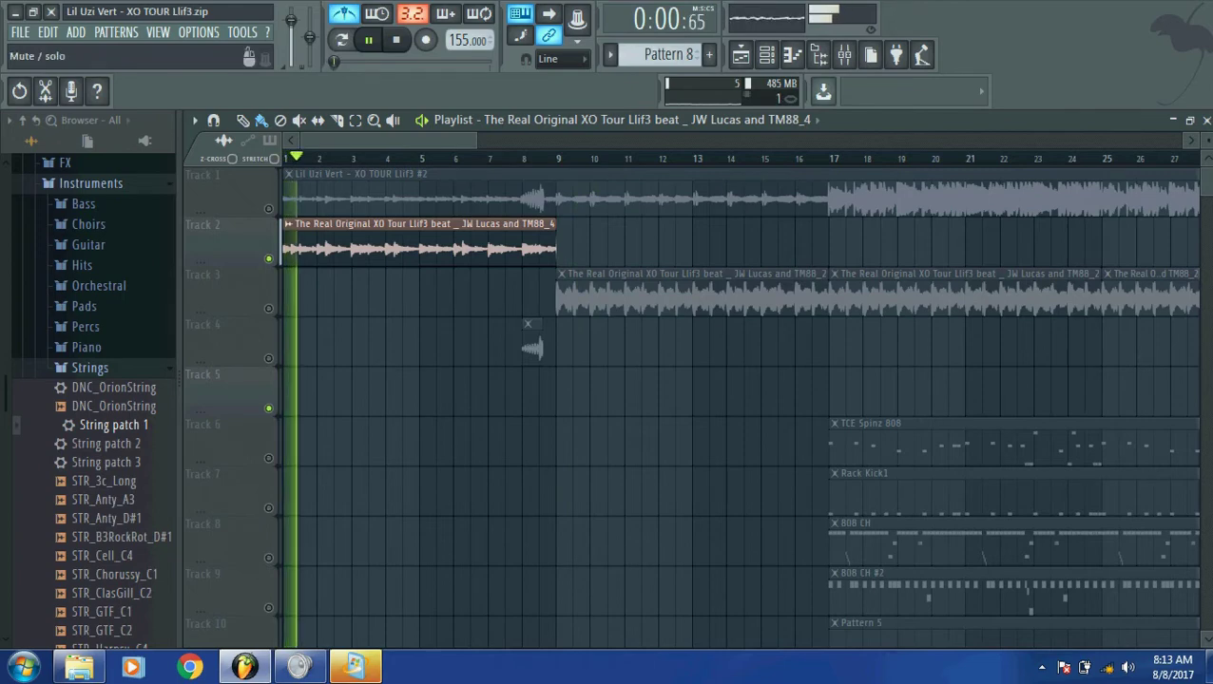
pyautogui.click(268, 308)
pyautogui.press('space')
pyautogui.click(268, 208)
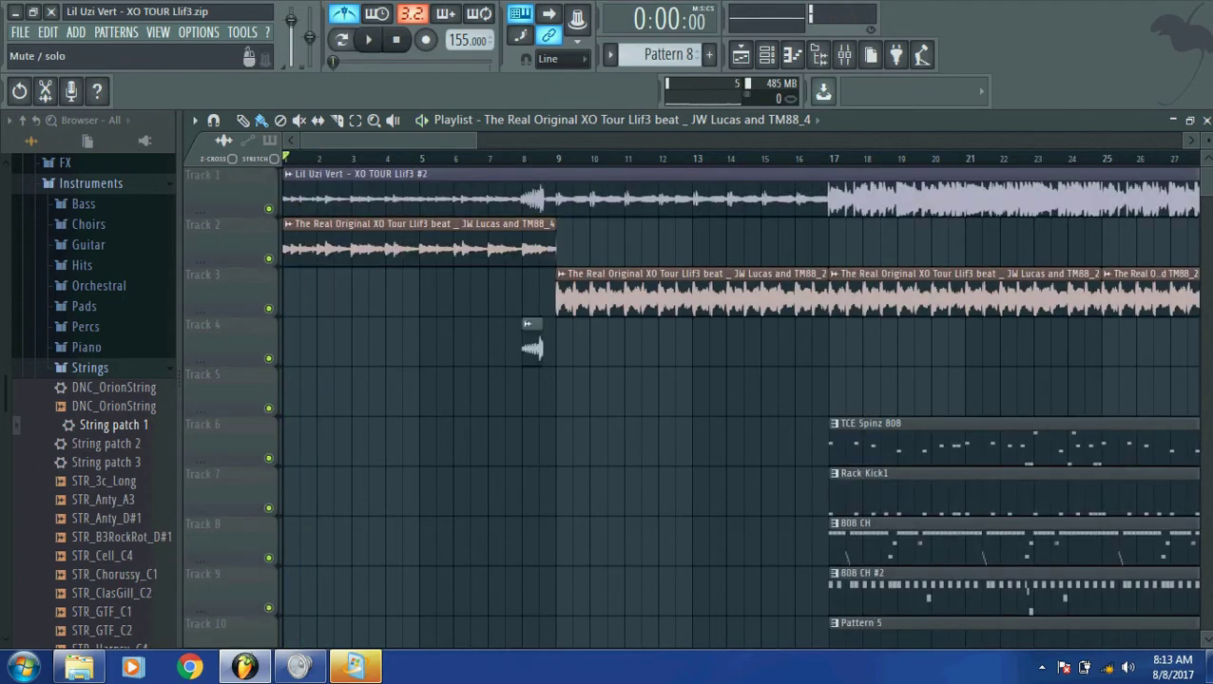
pyautogui.click(268, 209)
pyautogui.press('space')
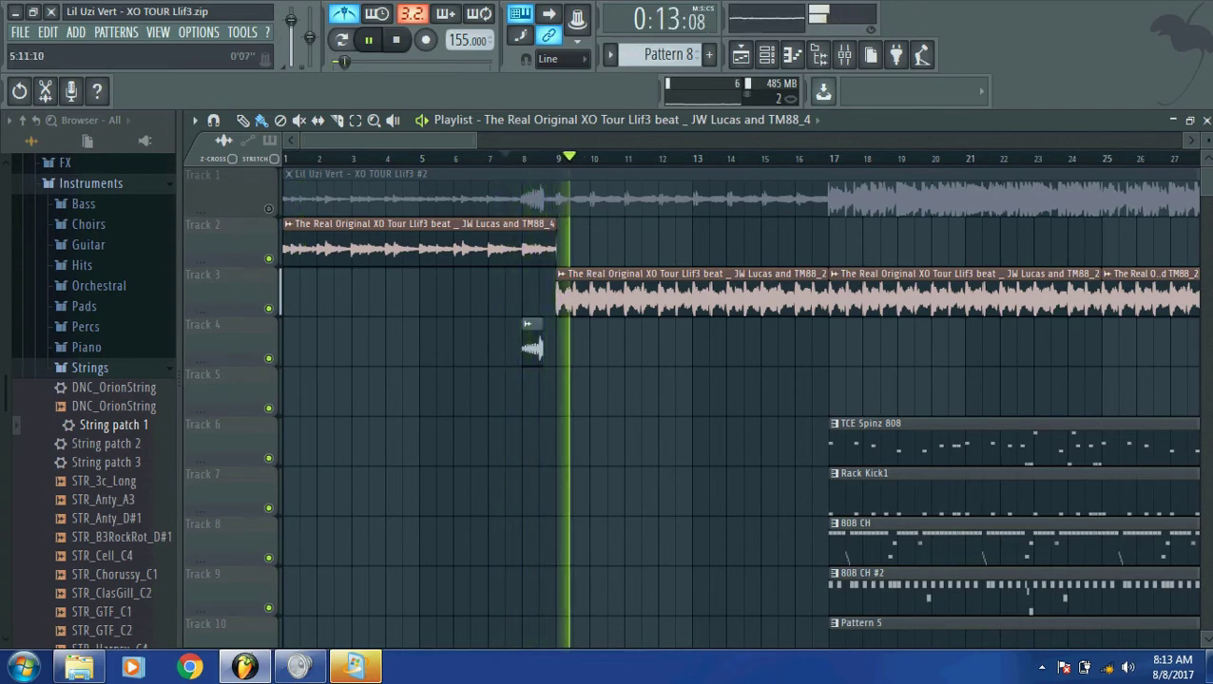
# Step: Replace the old Track 2 clips at bars 33 and 41 with the TM88_4 clip, and play that section to check it
pyautogui.moveTo(475, 139); pyautogui.dragTo(658, 140)
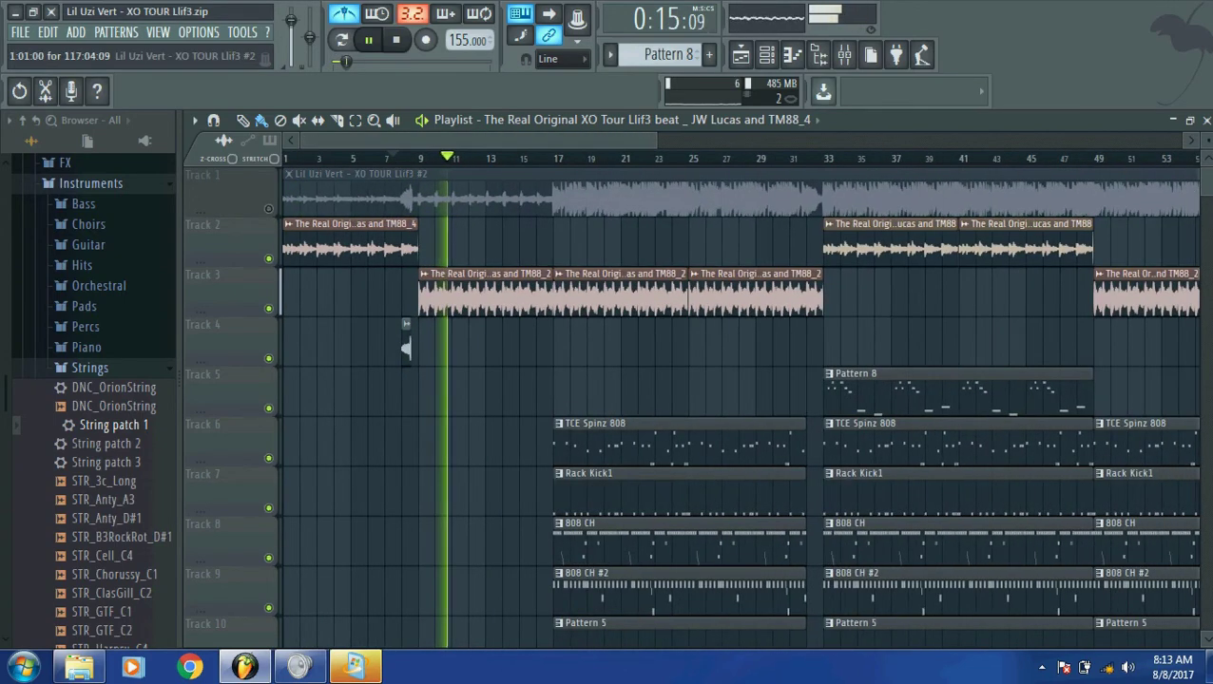
pyautogui.rightClick(834, 242)
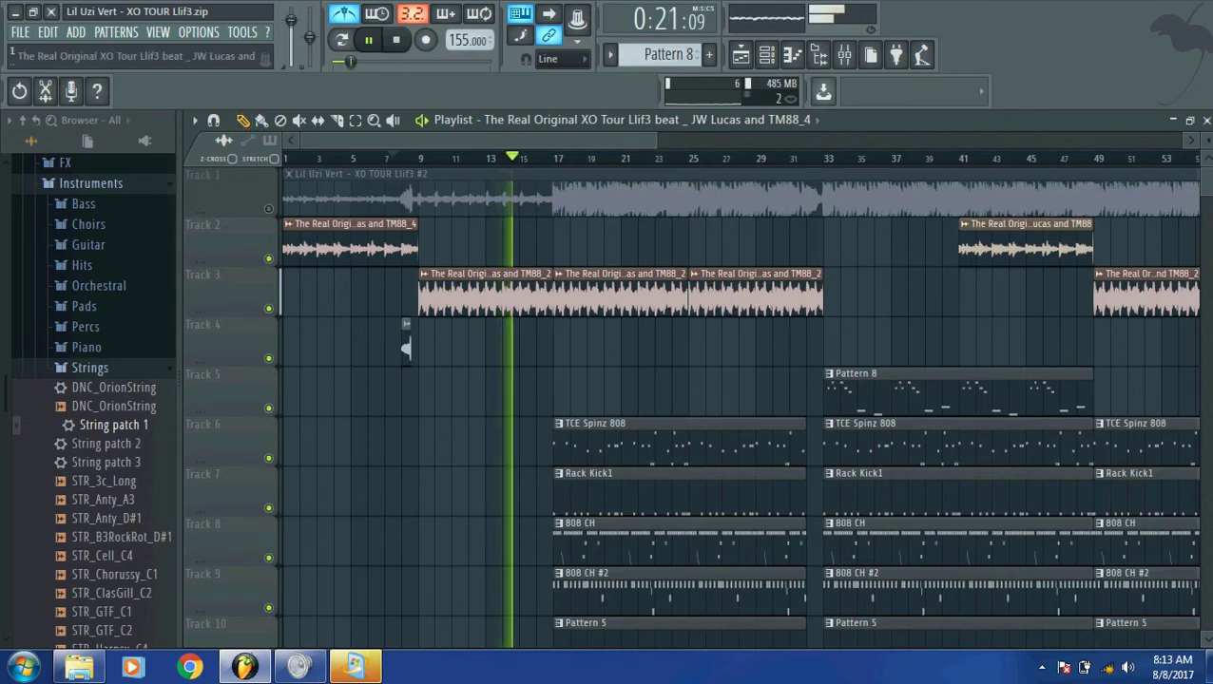
pyautogui.click(823, 243)
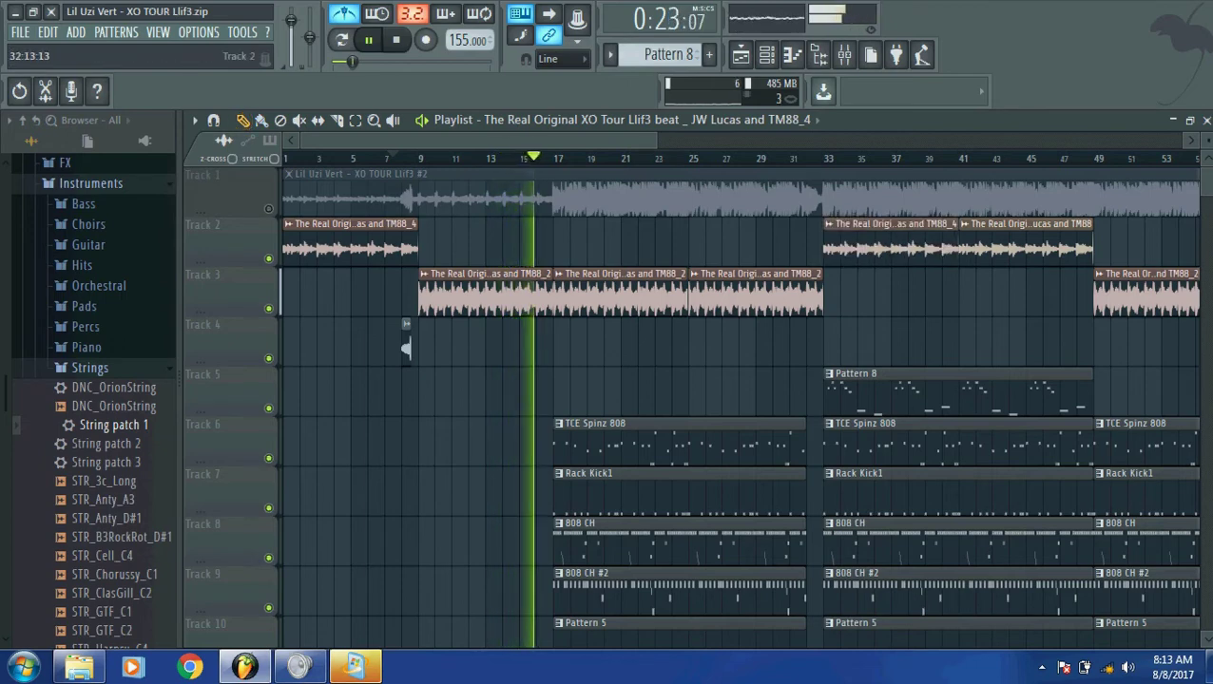
pyautogui.rightClick(1024, 242)
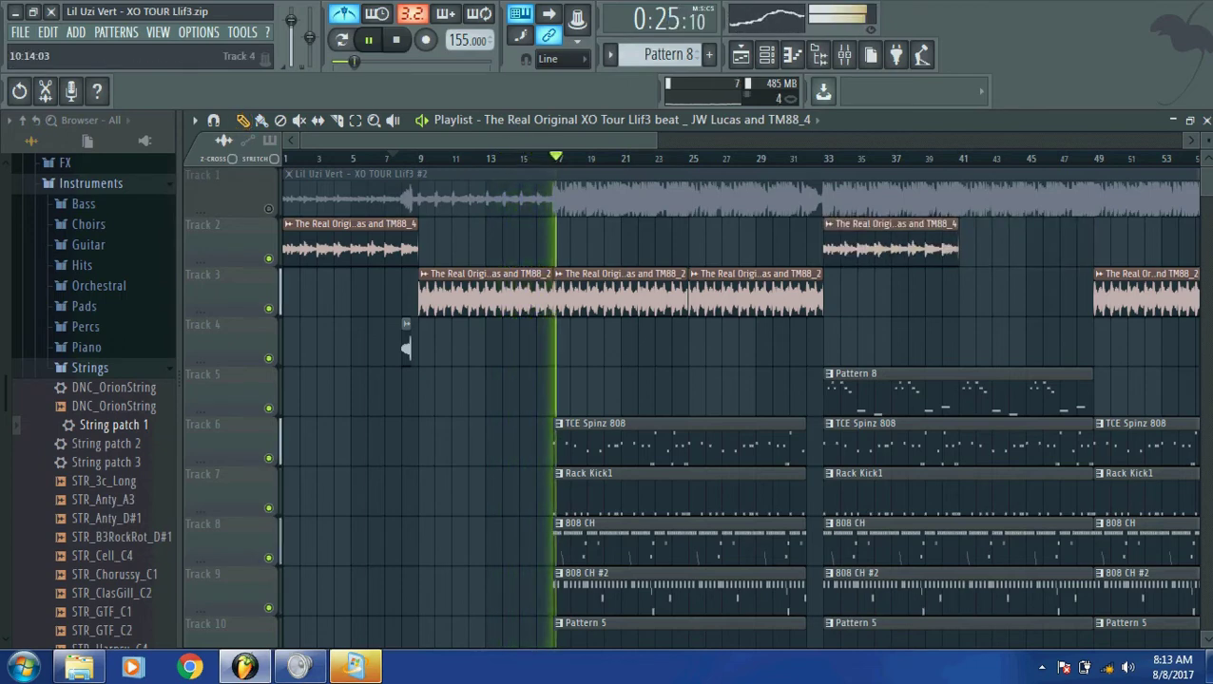
pyautogui.click(342, 395)
pyautogui.moveTo(343, 395); pyautogui.dragTo(1002, 245)
pyautogui.press('space')
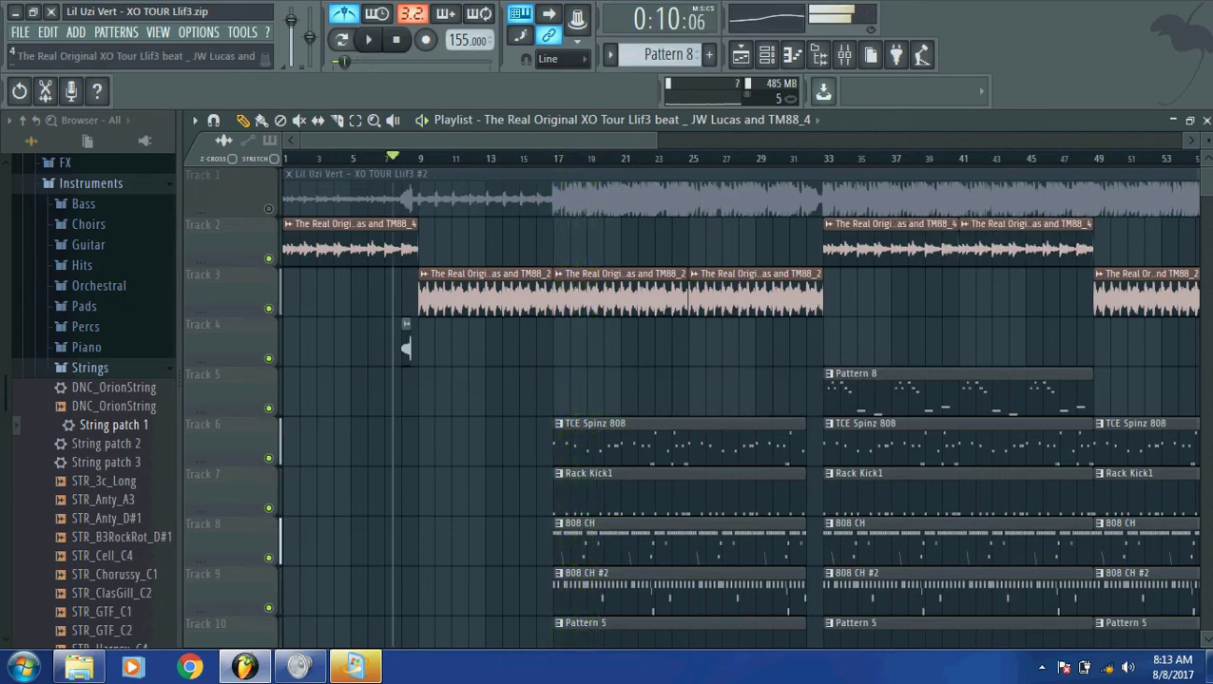
pyautogui.press('space')
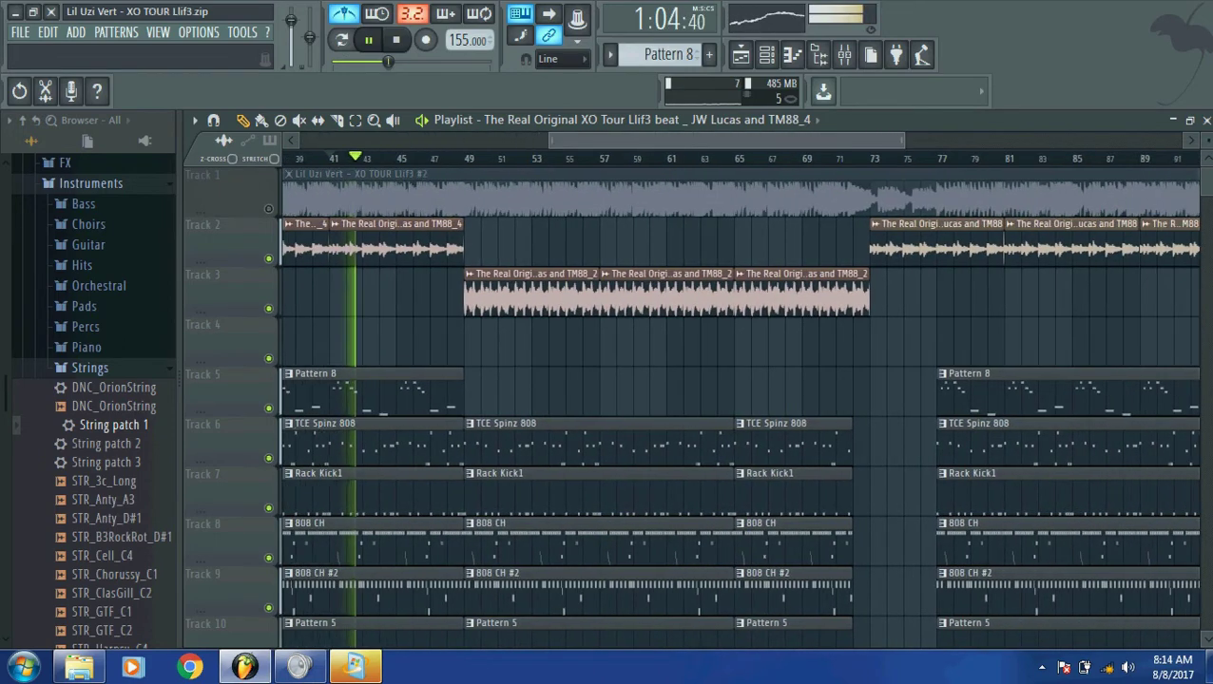
pyautogui.press('space')
# Step: Replace the three old Track 2 clips from bar 73 with TM88_4 clips at bars 73, 81 and 89, and save the project
pyautogui.hscroll(5, 739, 389)
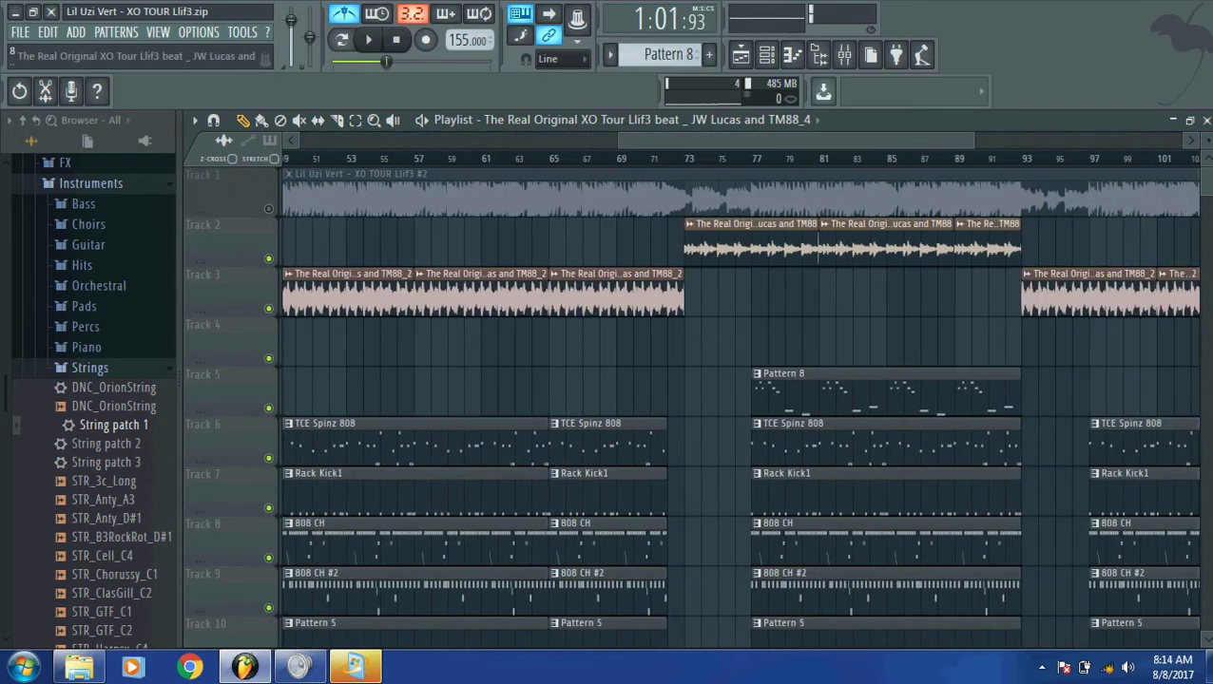
pyautogui.rightClick(989, 245)
pyautogui.rightClick(884, 246)
pyautogui.rightClick(775, 245)
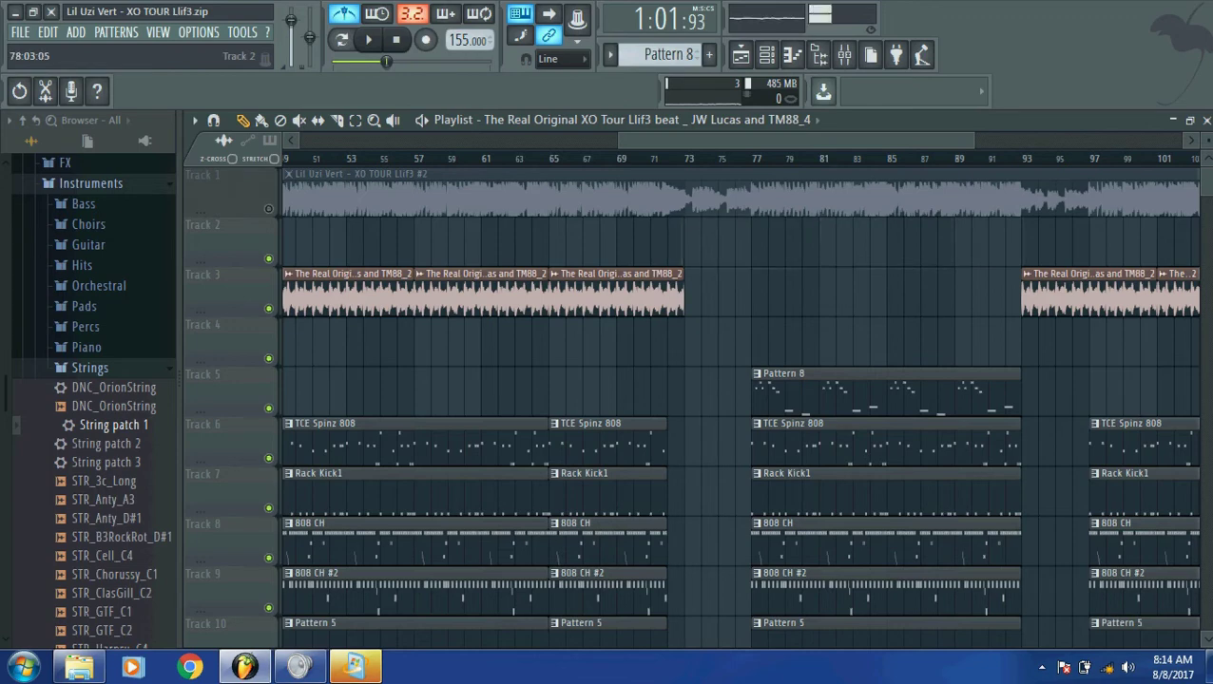
pyautogui.click(689, 245)
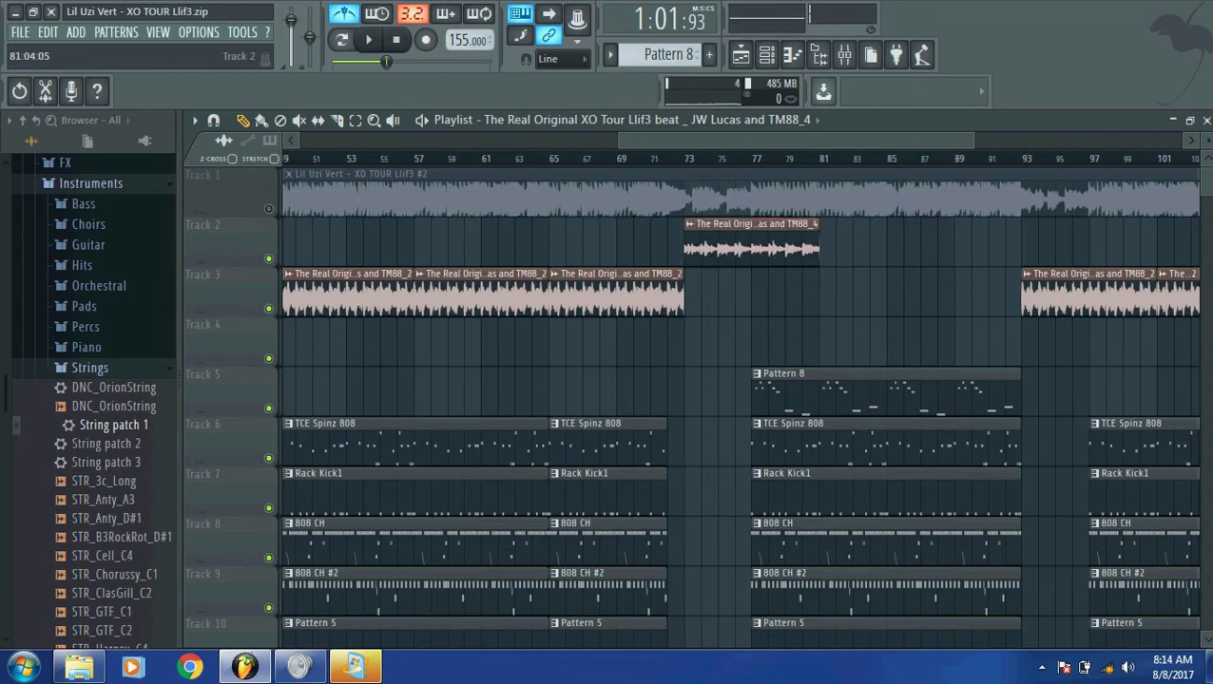
pyautogui.click(821, 246)
pyautogui.click(956, 245)
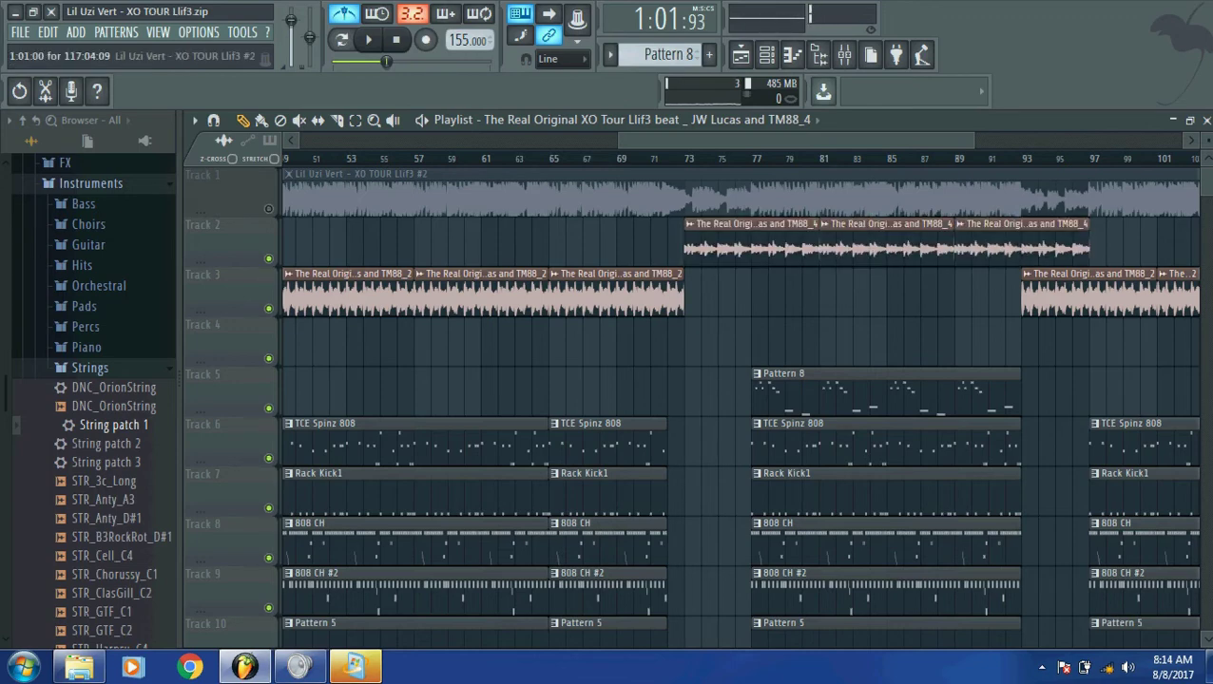
pyautogui.hotkey('ctrl', 's')
# Step: Move the TM88_4 clip that starts at bar 73 from Track 2 down to Track 3
pyautogui.scroll(5, 739, 399)
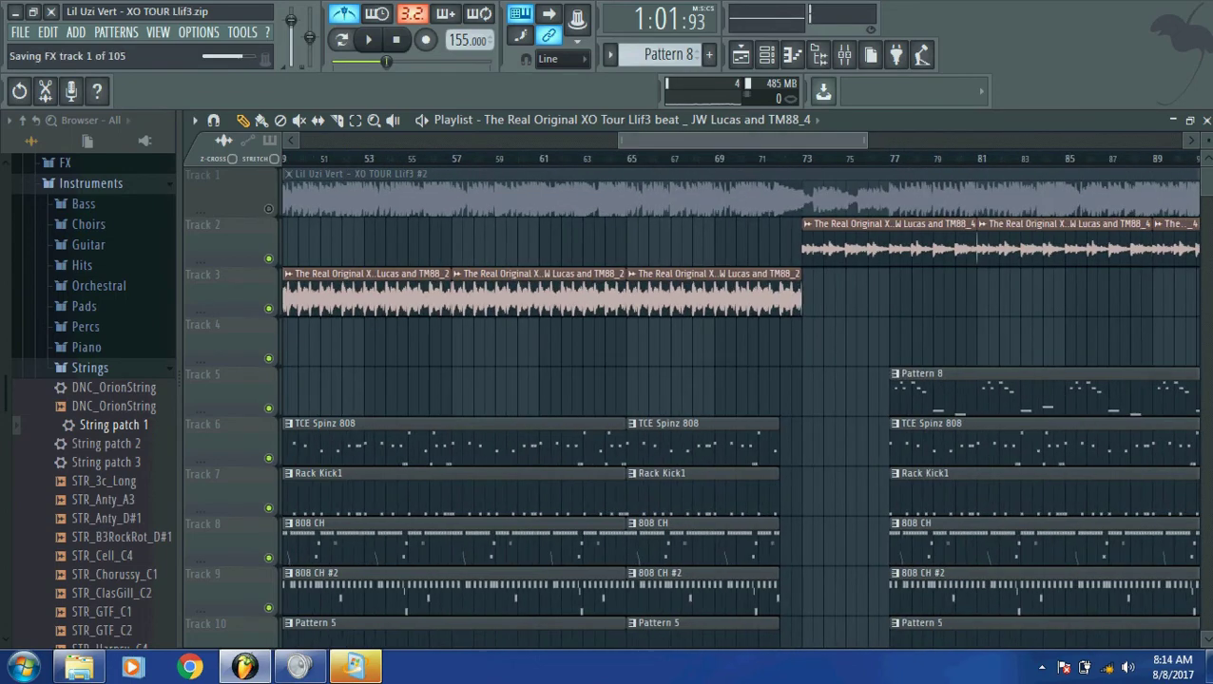
pyautogui.scroll(3, 740, 399)
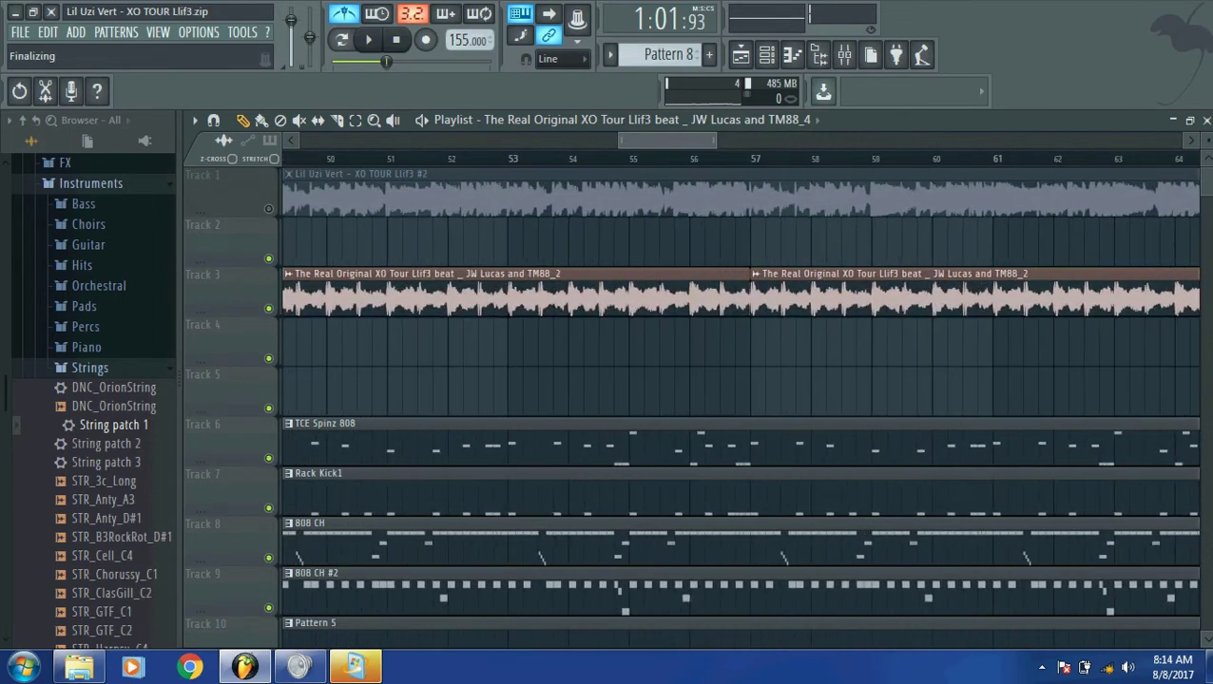
pyautogui.scroll(-10, 740, 399)
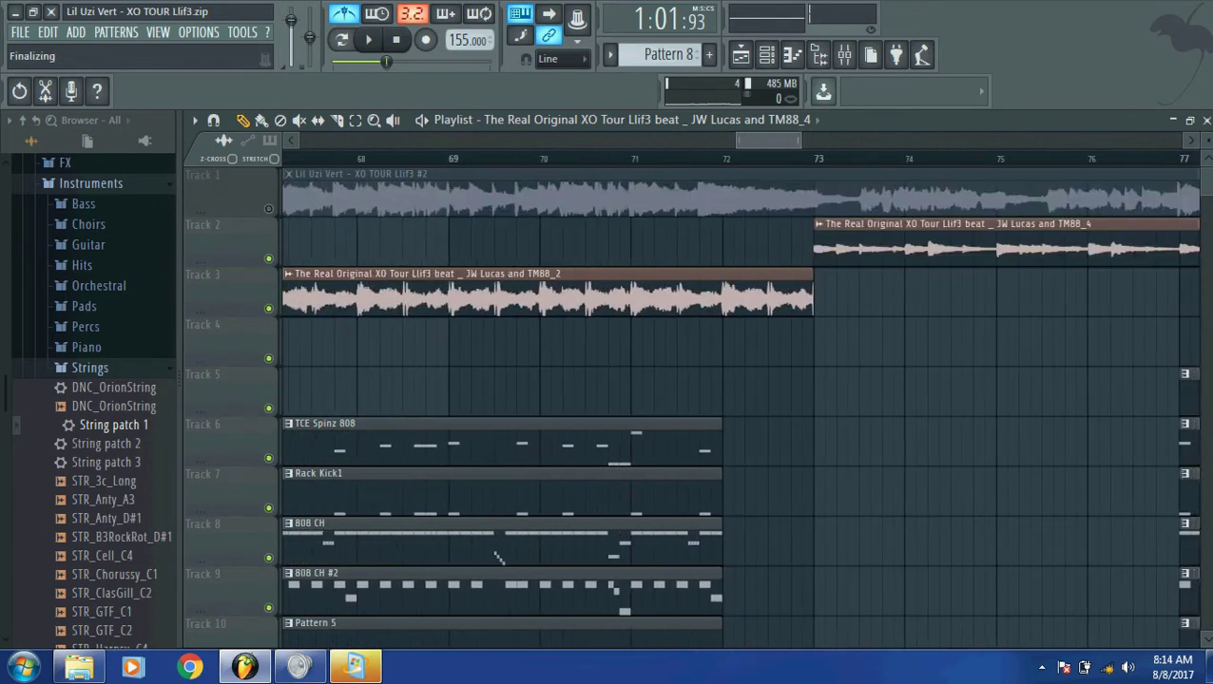
pyautogui.scroll(-3, 740, 399)
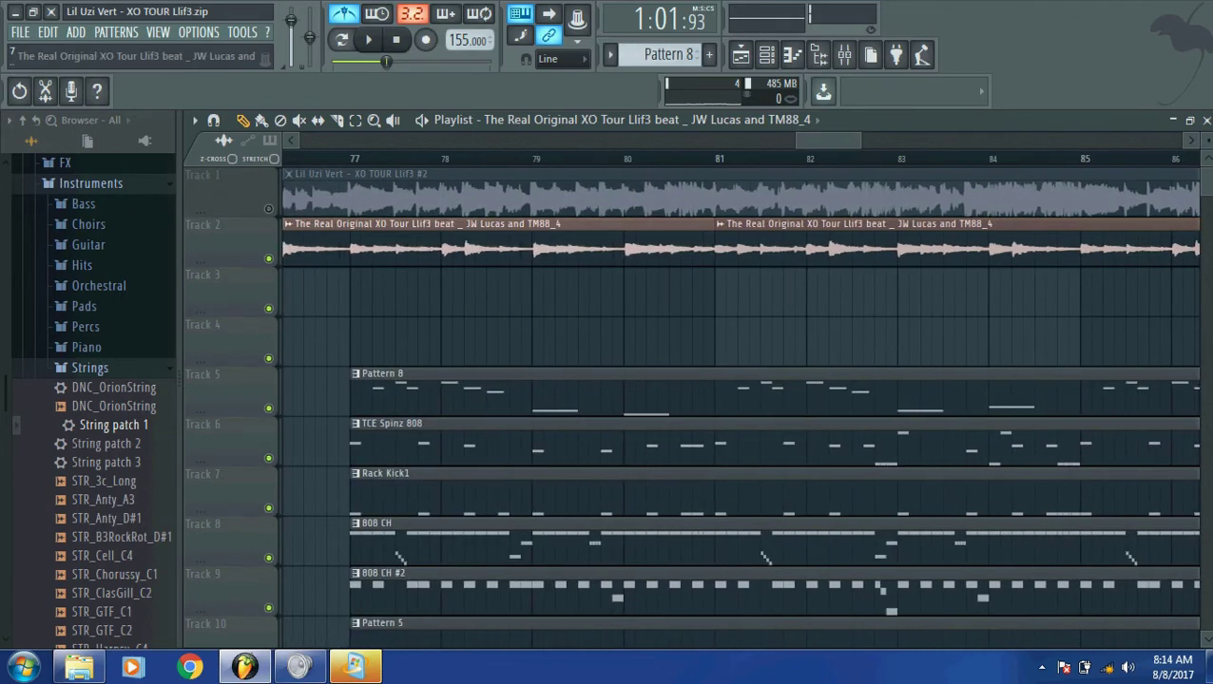
pyautogui.moveTo(494, 249); pyautogui.dragTo(494, 299)
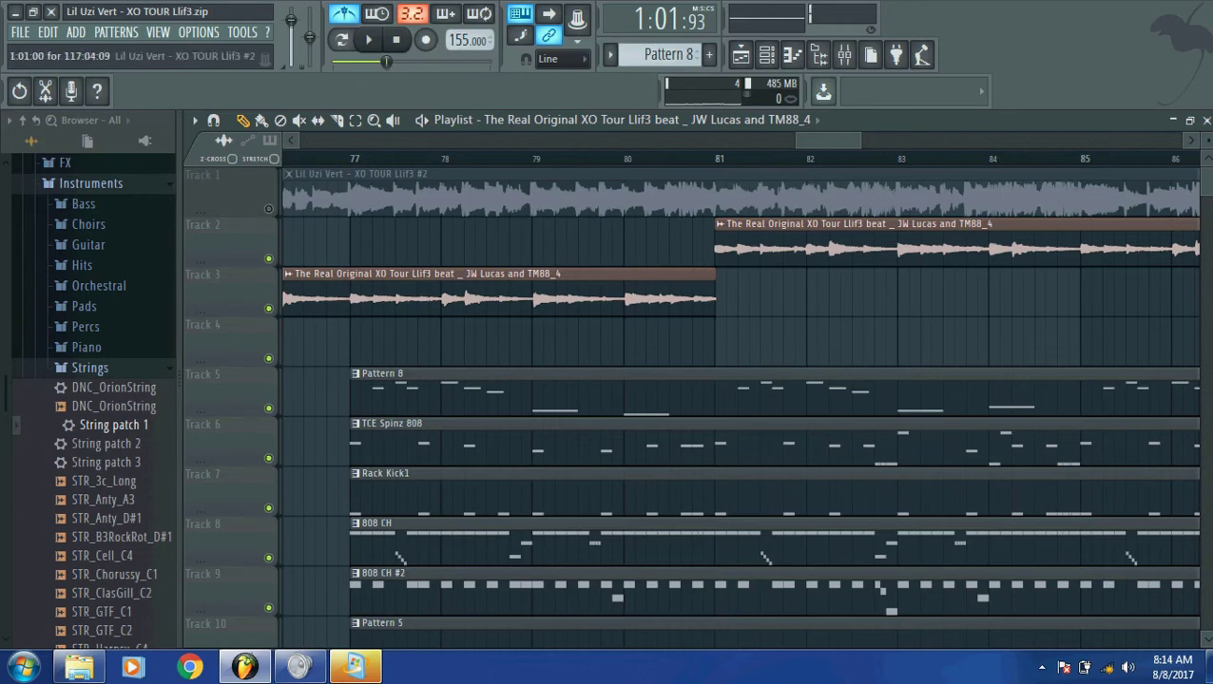
# Step: Try moving the TM88_4 clip that ends at bar 81 from Track 3 to Track 4, then undo that move
pyautogui.scroll(3, 742, 380)
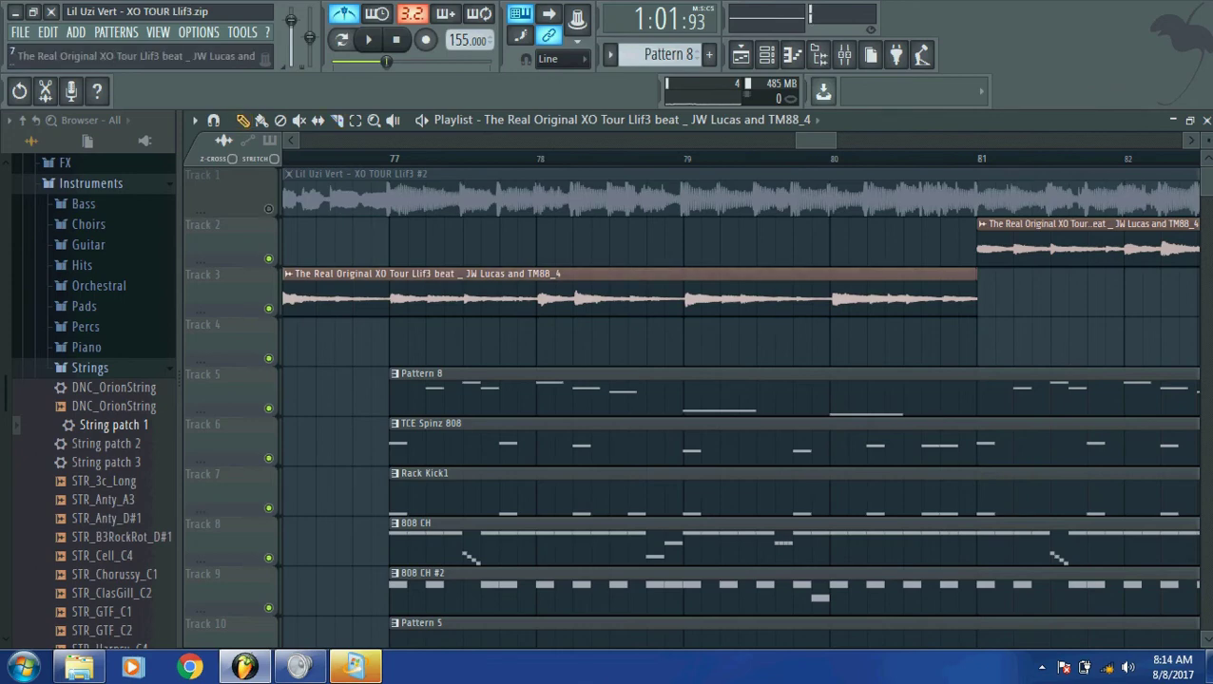
pyautogui.moveTo(751, 274); pyautogui.dragTo(751, 323)
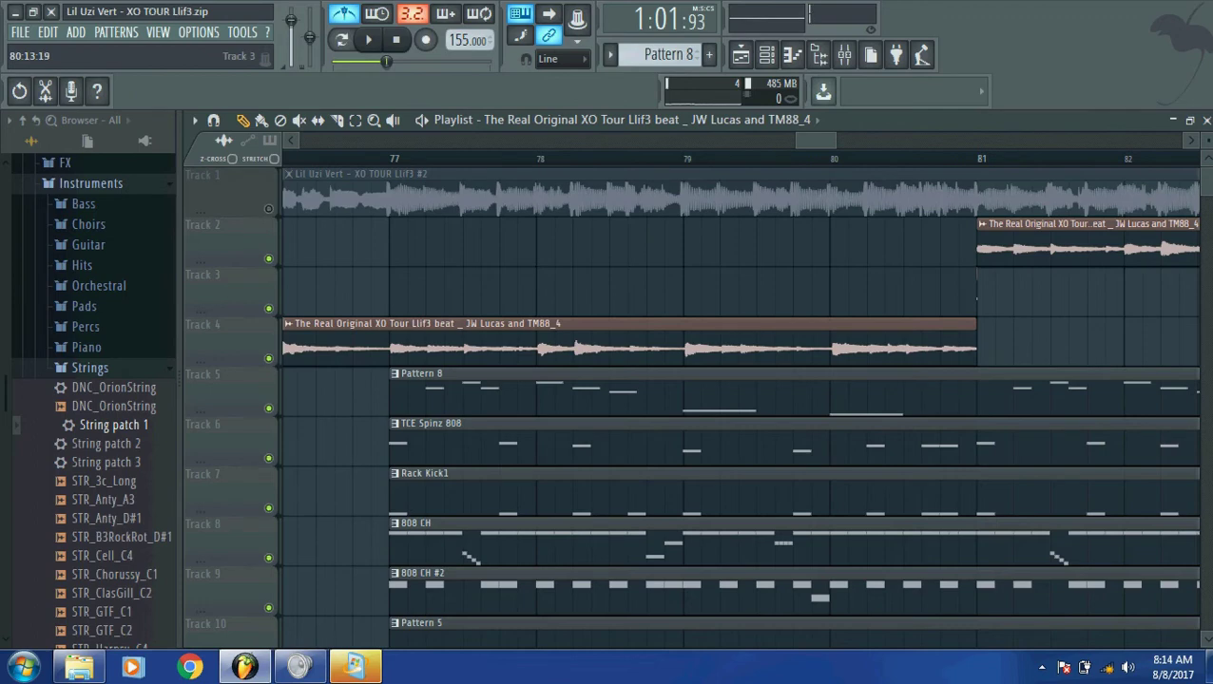
pyautogui.hotkey('ctrl', 'z')
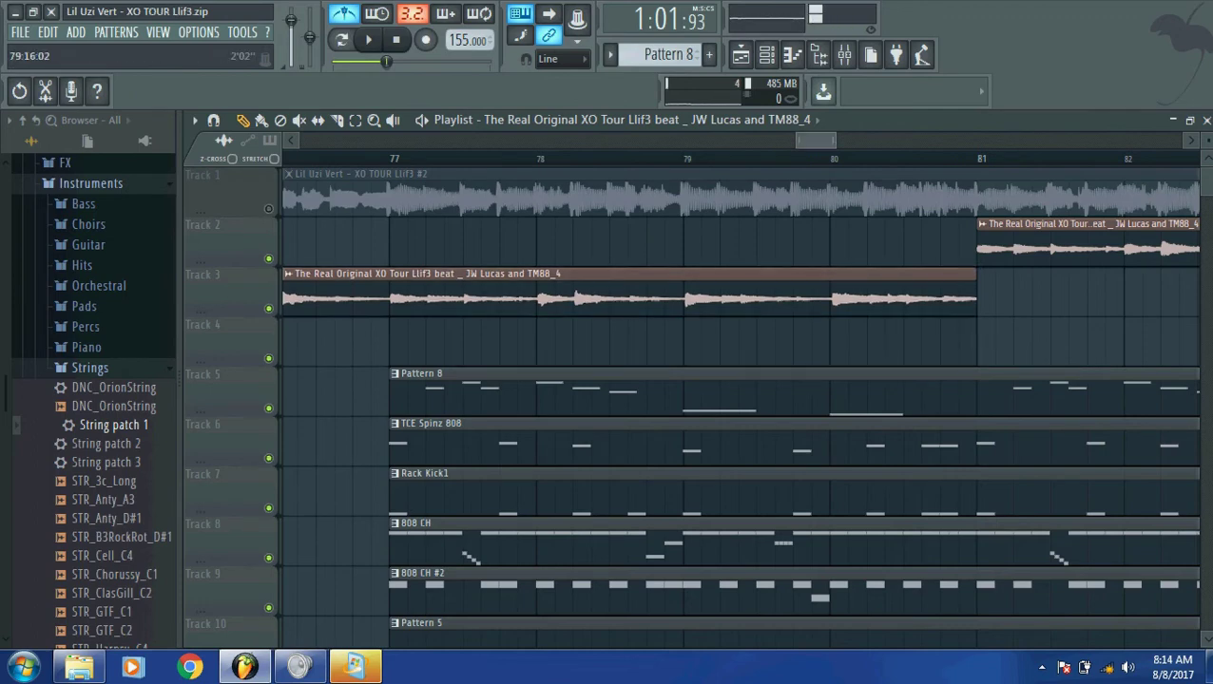
# Step: Delete the TM88_4 clip at bar 81 on Track 2
pyautogui.scroll(-5, 739, 399)
pyautogui.press('Delete')
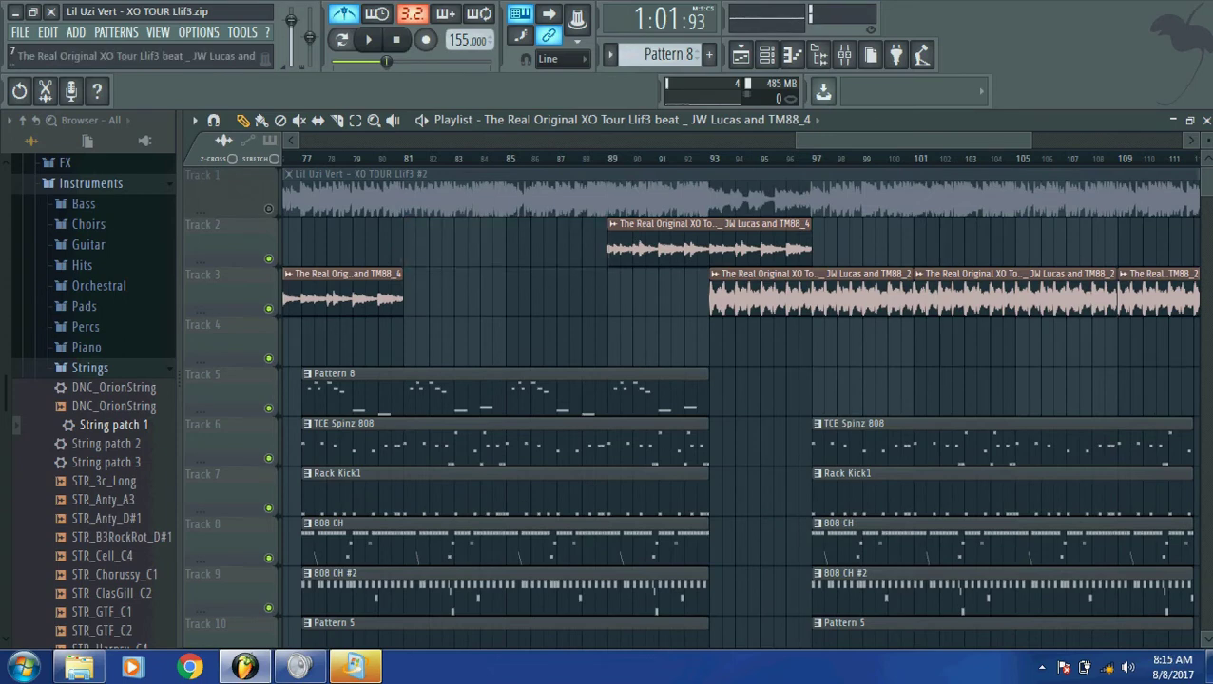
# Step: Restore the deleted TM88_4 clip at bar 81 and shorten the one at bar 89 on Track 2 to end at bar 93
pyautogui.hotkey('ctrl', 'z')
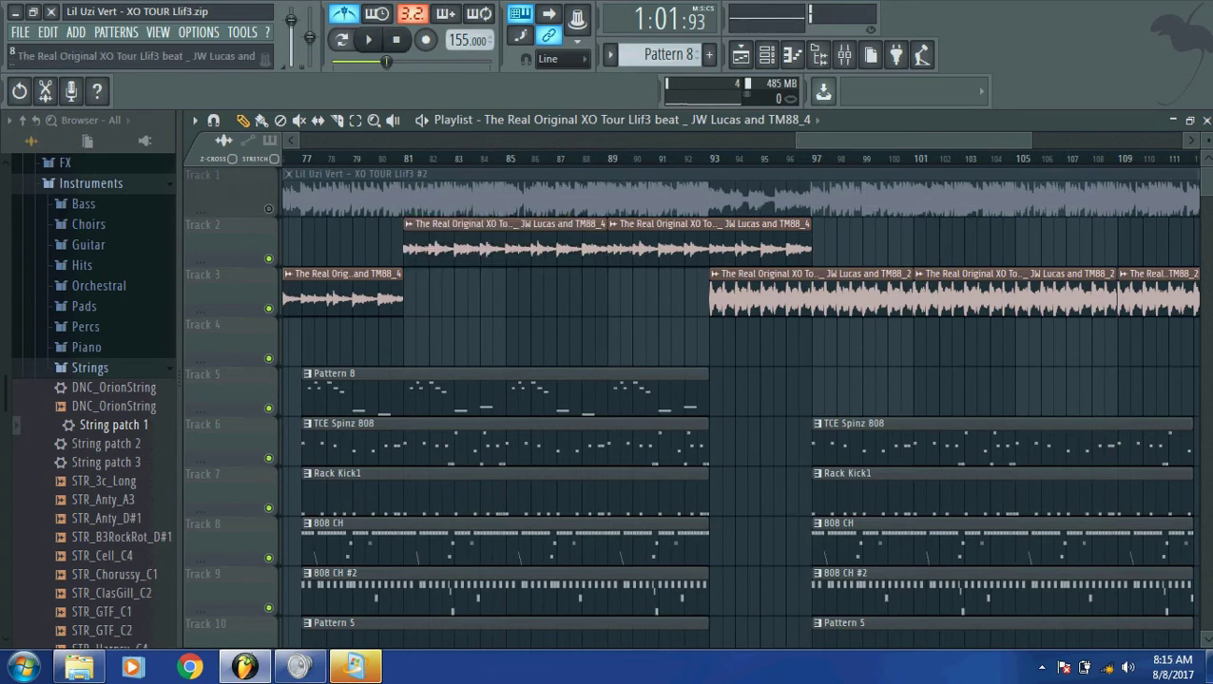
pyautogui.press('Delete')
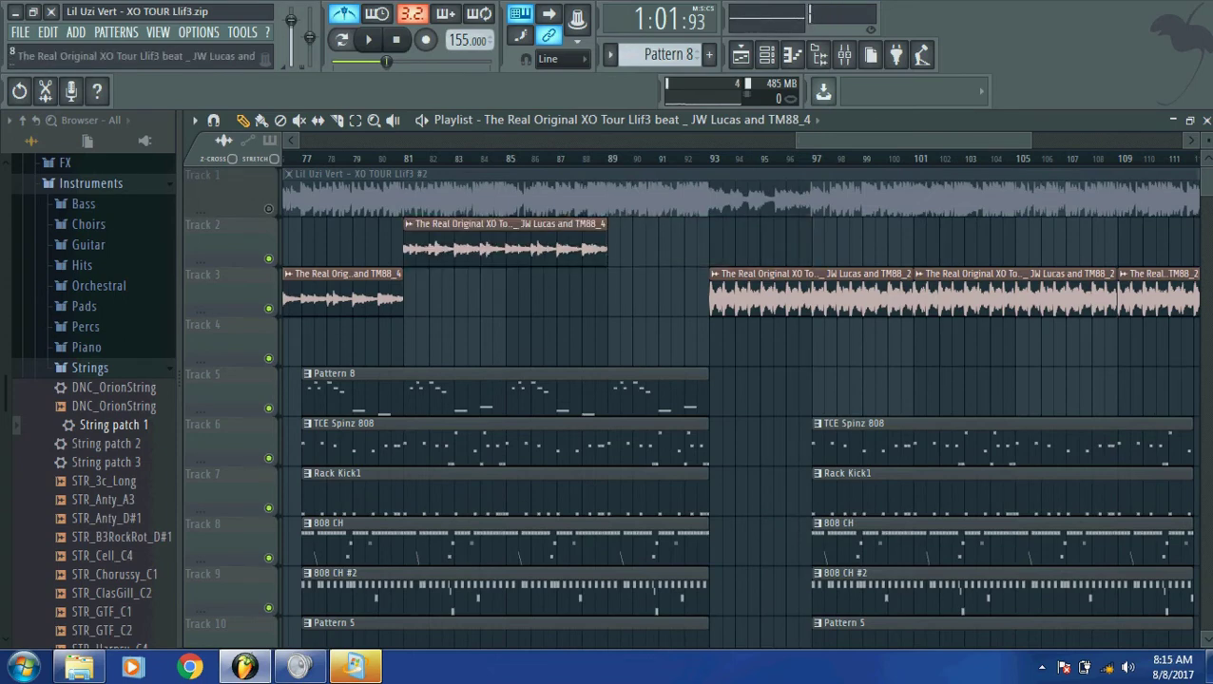
pyautogui.hotkey('ctrl', 'z')
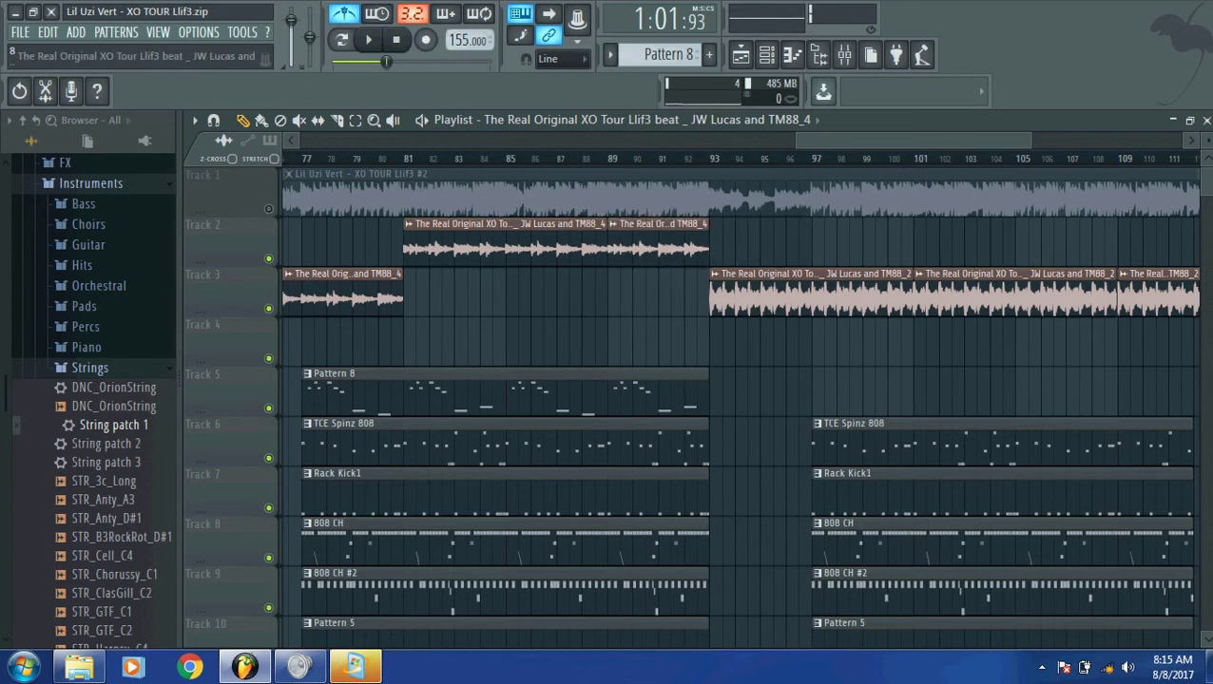
# Step: Try deleting the TM88_4 clip at bar 1 on Track 2, then restore it
pyautogui.moveTo(913, 139); pyautogui.dragTo(421, 140)
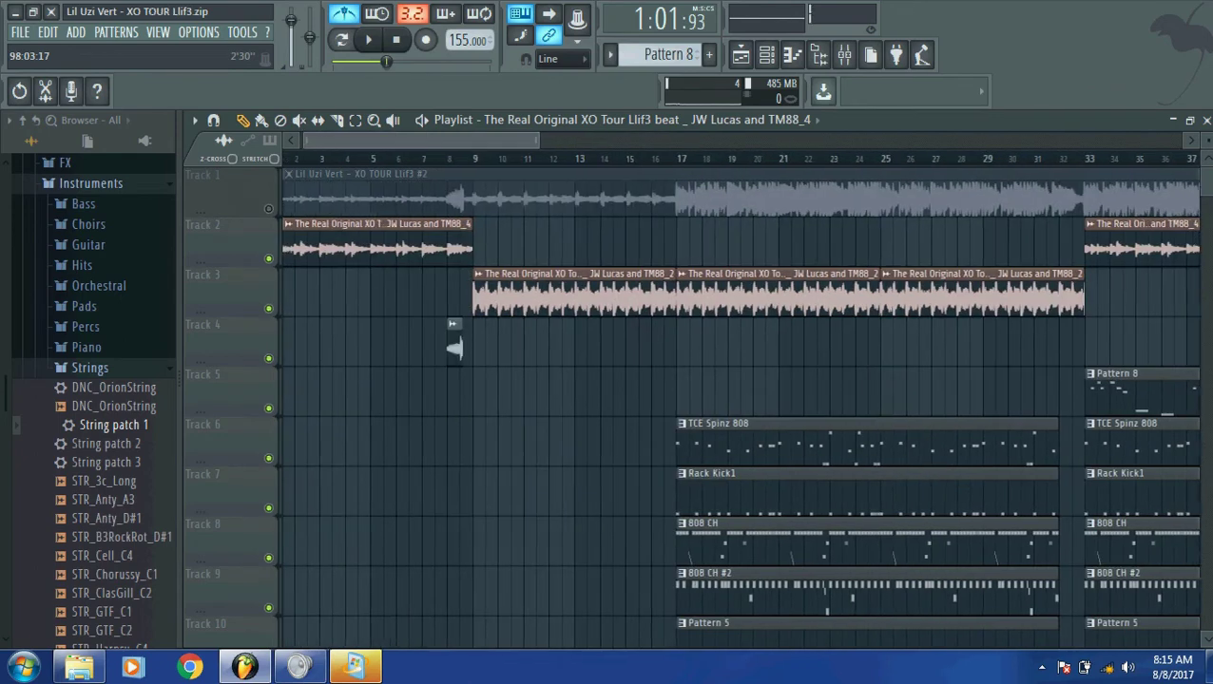
pyautogui.rightClick(354, 242)
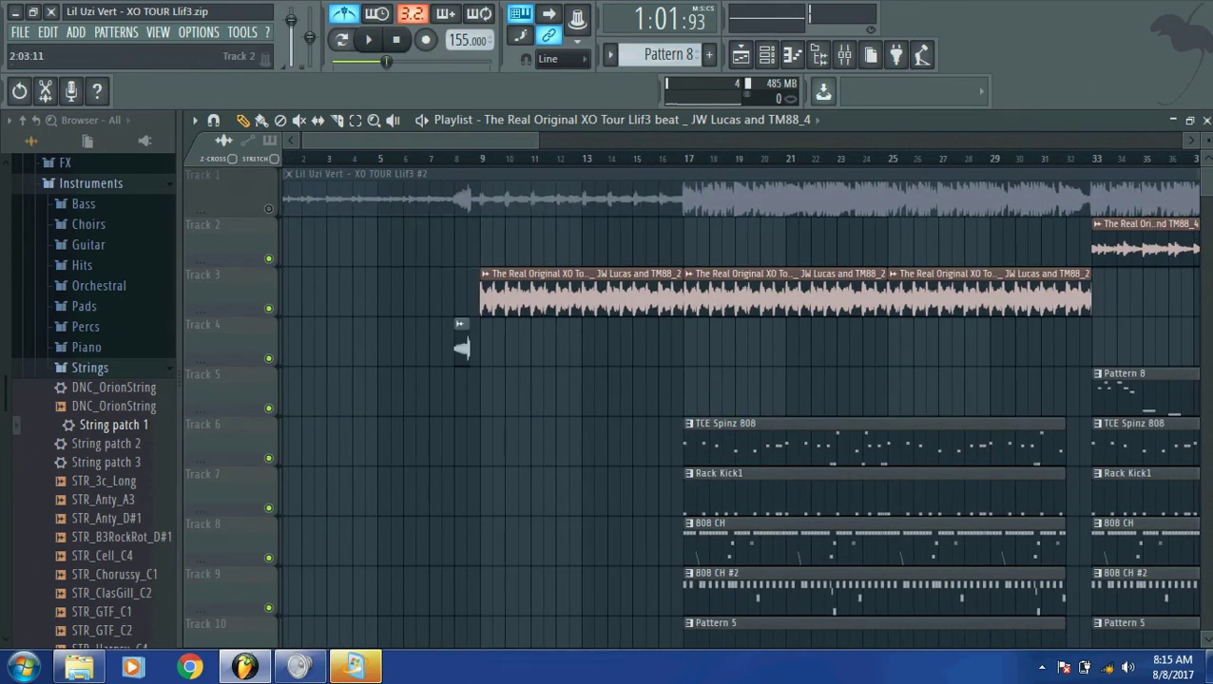
pyautogui.hotkey('ctrl', 'z')
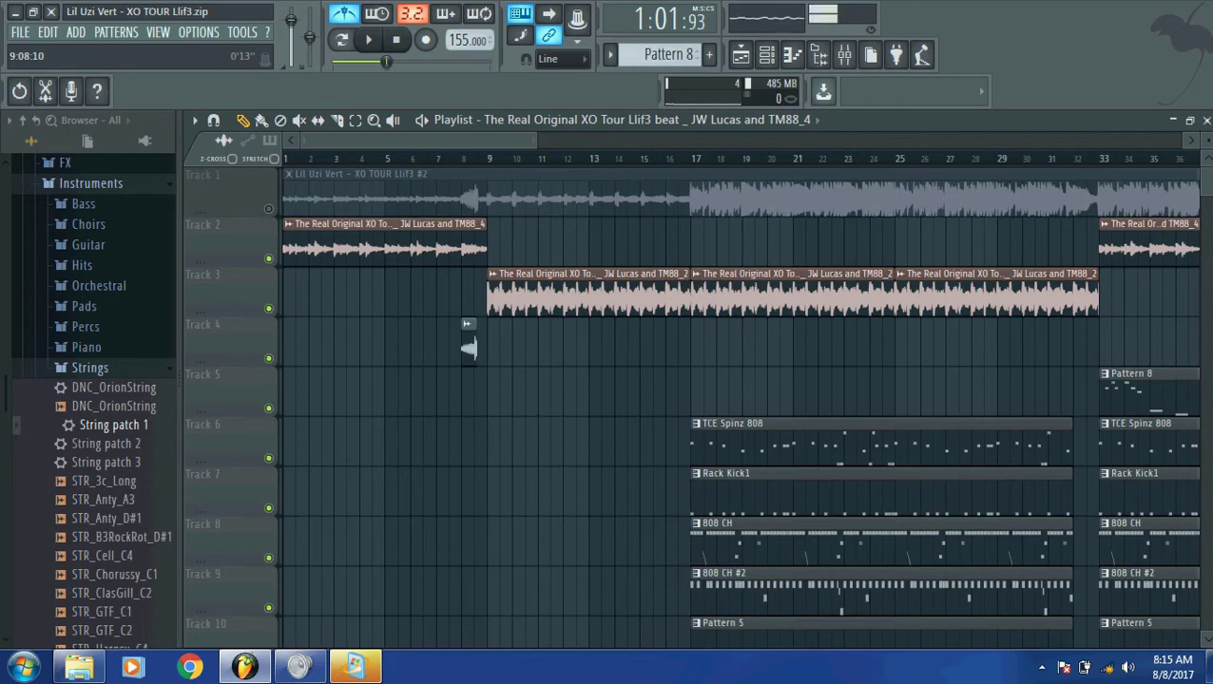
# Step: Delete the TM88_4 clips at bars 33 and 41 on Track 2 and place fresh TM88_4 clips at both positions
pyautogui.moveTo(534, 140); pyautogui.dragTo(836, 140)
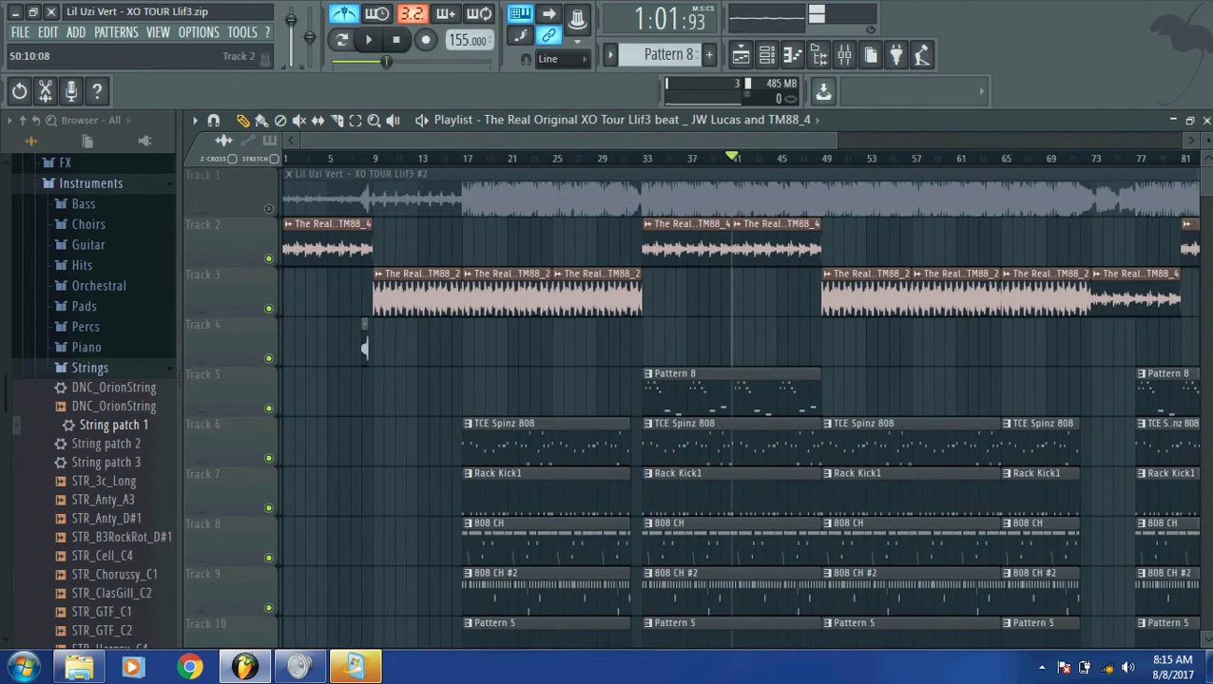
pyautogui.rightClick(775, 243)
pyautogui.rightClick(686, 242)
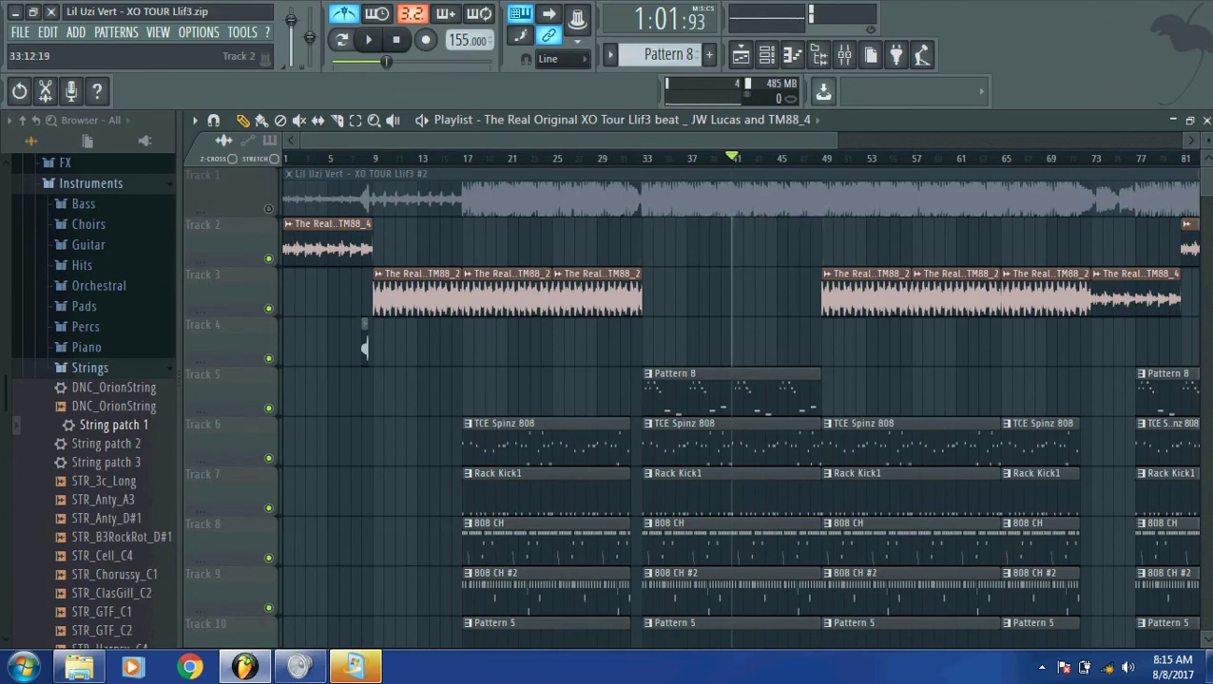
pyautogui.click(656, 242)
pyautogui.moveTo(656, 242); pyautogui.dragTo(645, 243)
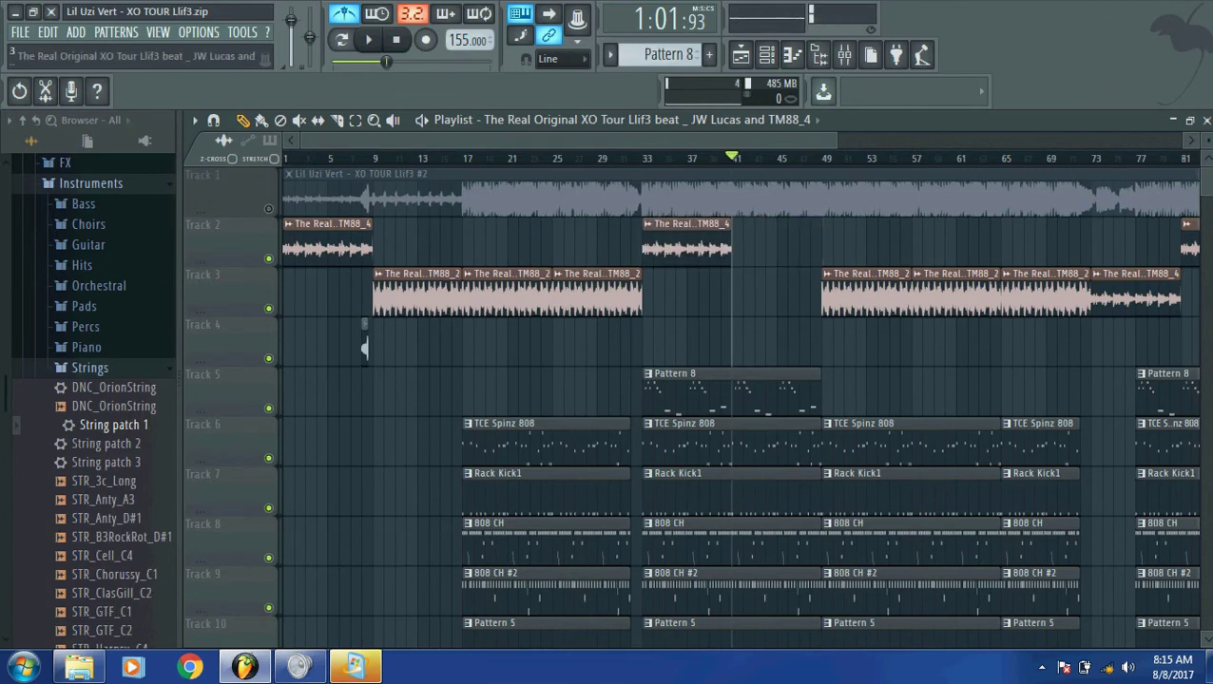
pyautogui.click(751, 242)
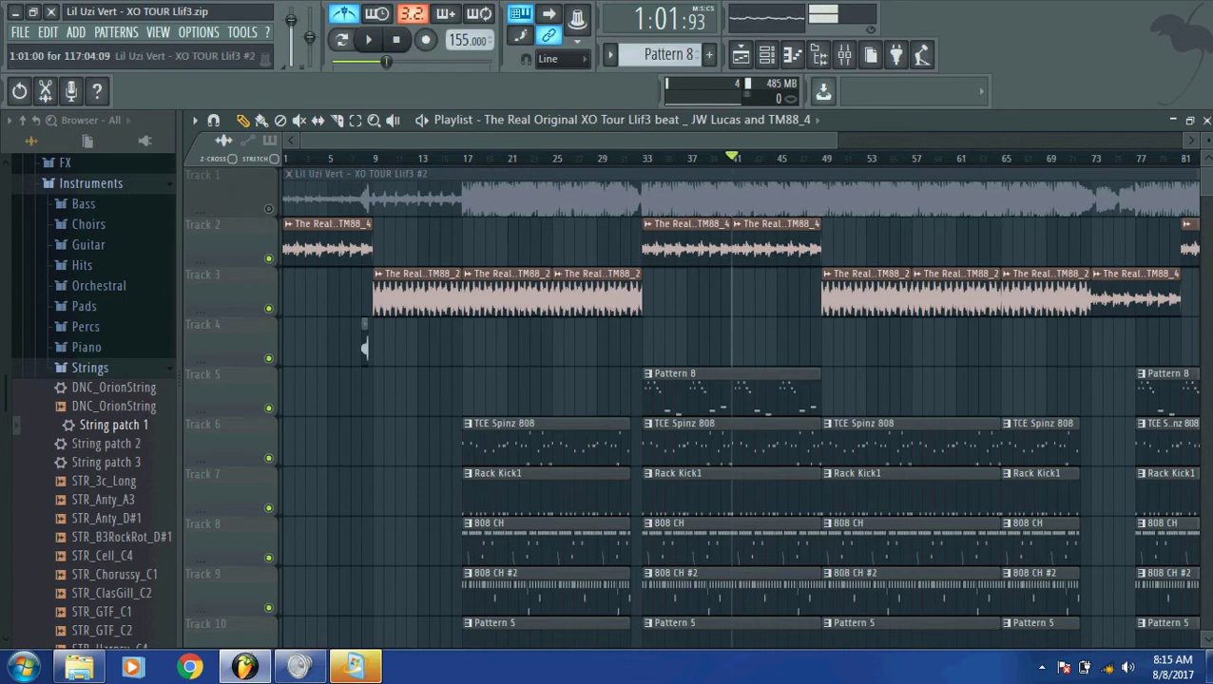
# Step: Move the TM88_4 clip that starts at bar 73 from Track 3 back up to Track 2
pyautogui.moveTo(656, 140); pyautogui.dragTo(879, 140)
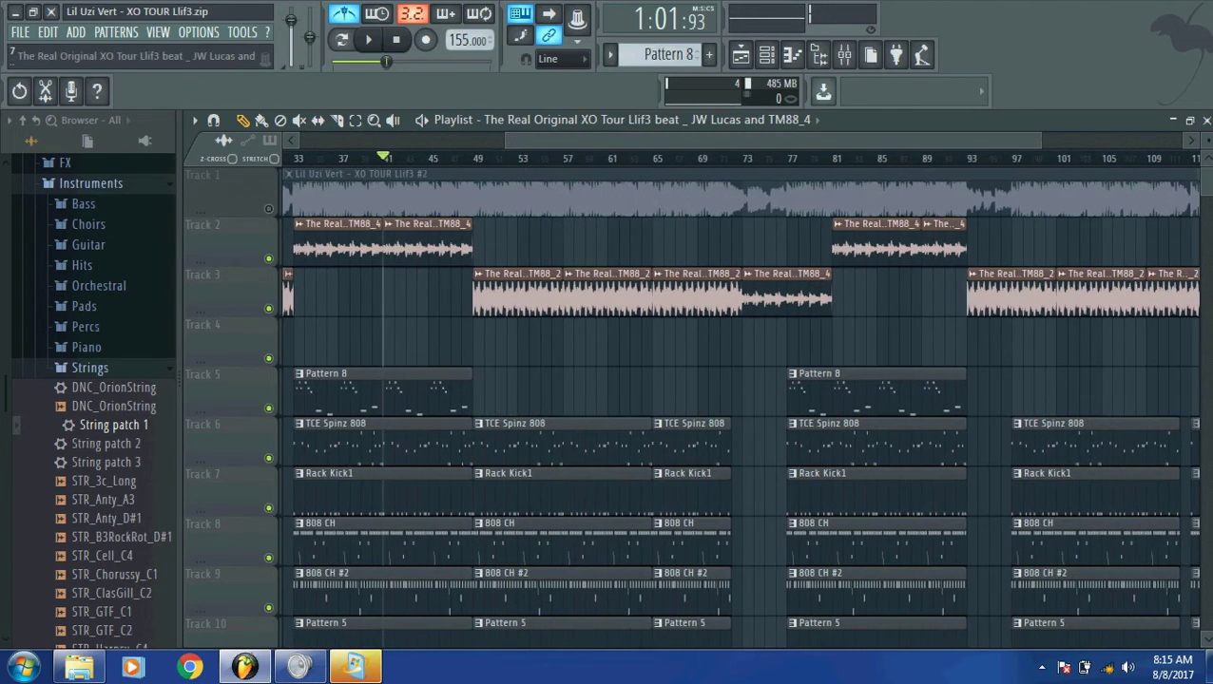
pyautogui.moveTo(787, 295); pyautogui.dragTo(787, 245)
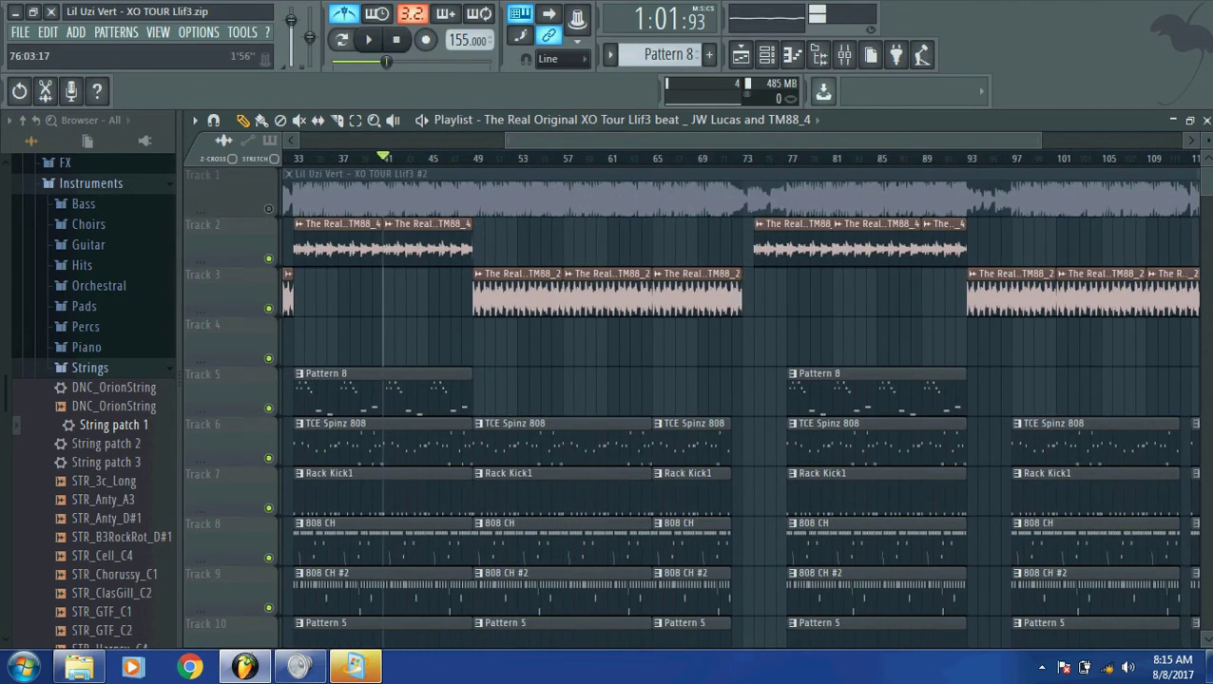
# Step: Check the rest of the arrangement and play the transition into the TM88_2 clip at bar 9
pyautogui.moveTo(772, 140); pyautogui.dragTo(875, 140)
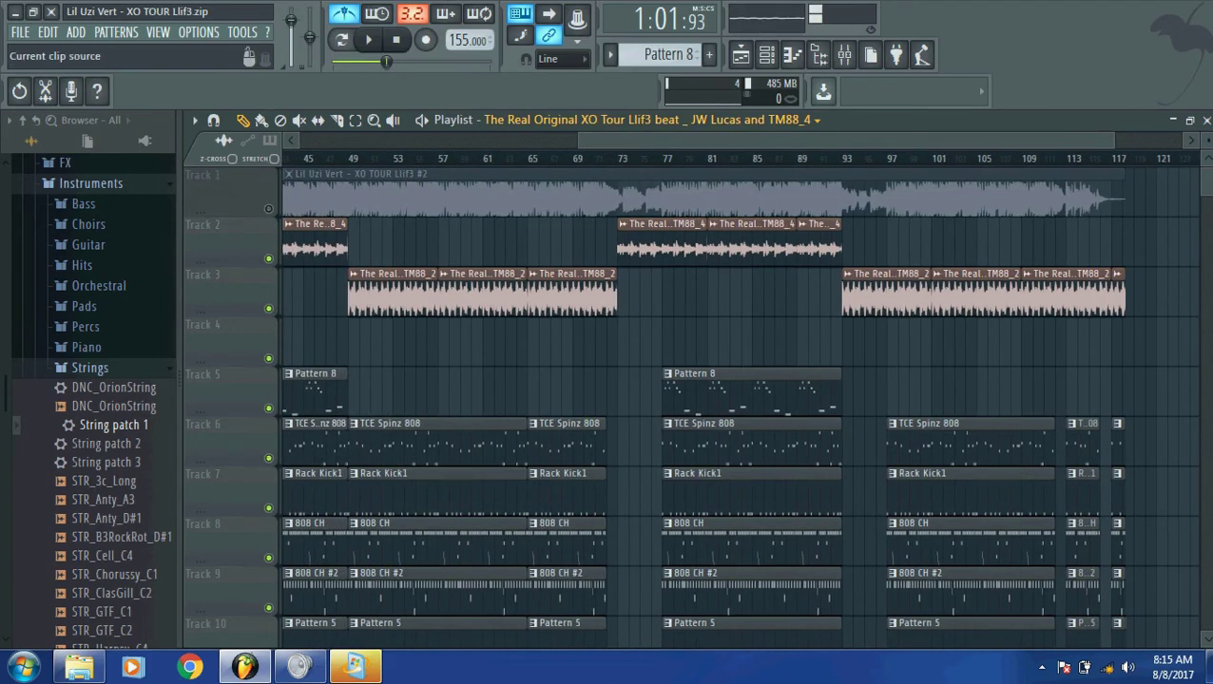
pyautogui.hscroll(-10, 364, 350)
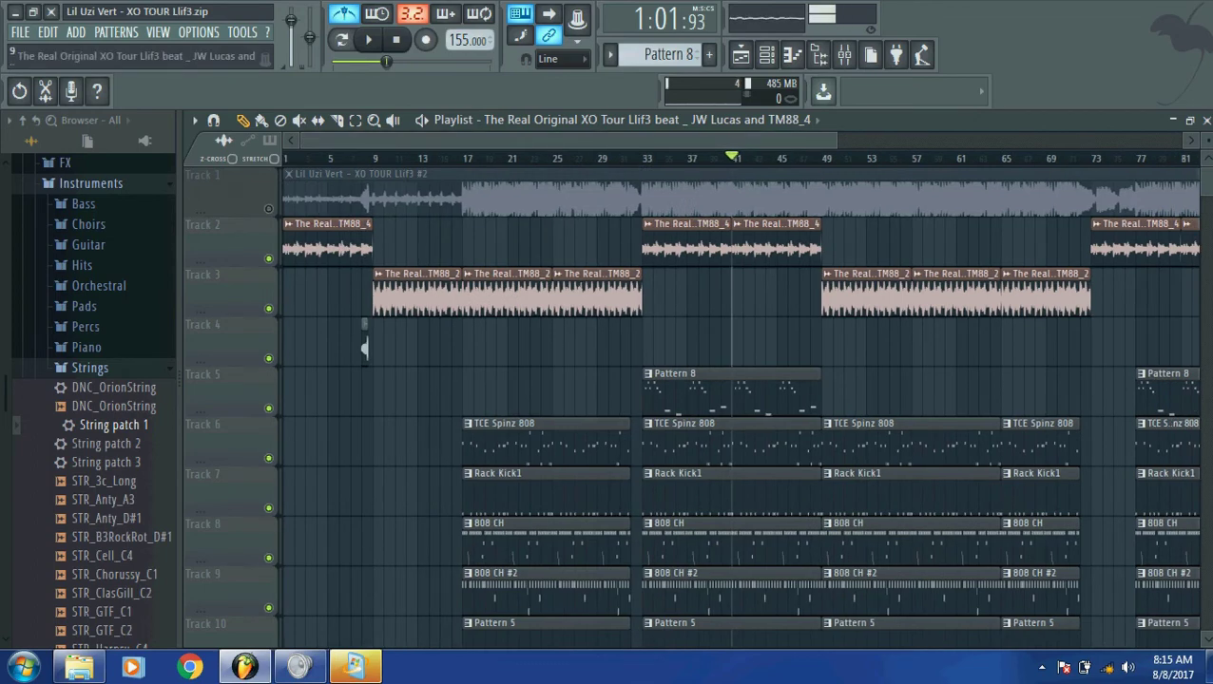
pyautogui.press('space')
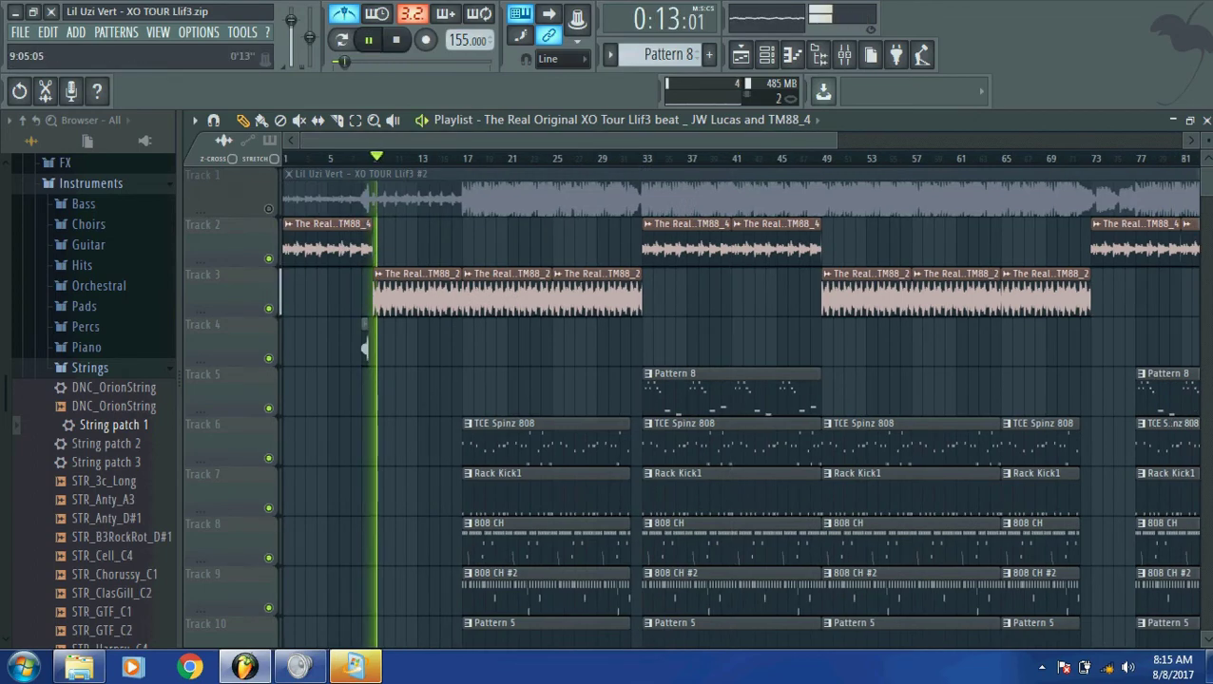
pyautogui.press('space')
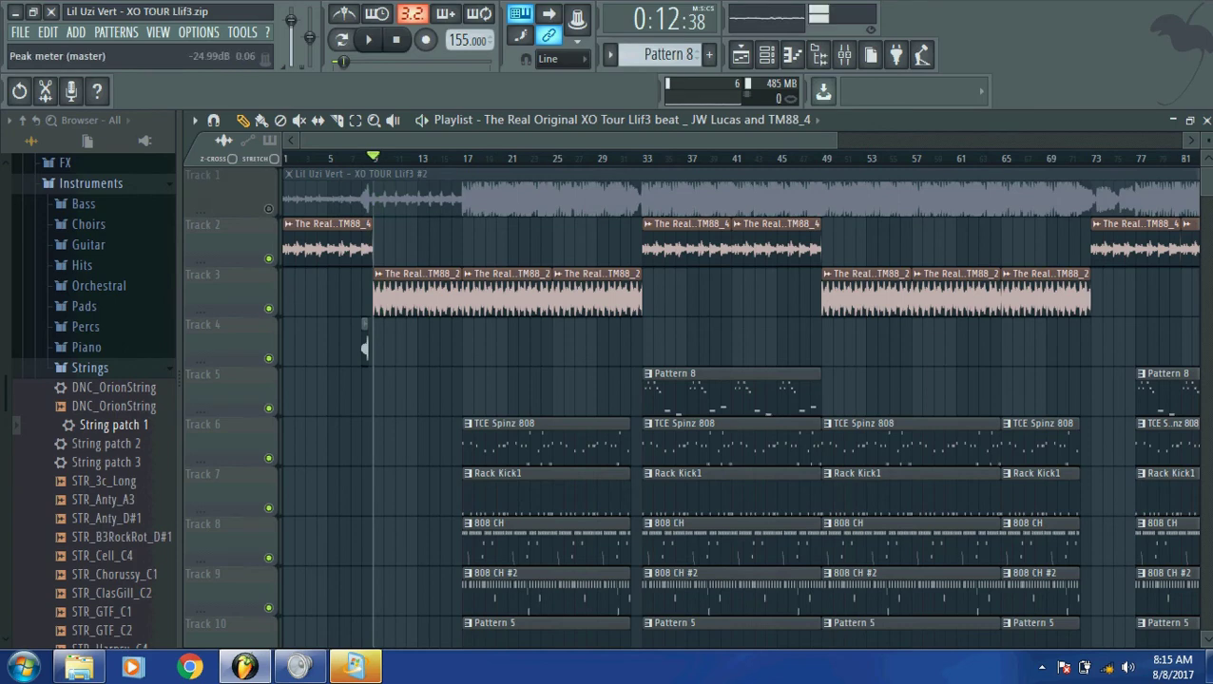
# Step: Select 13.989 to 31.877 s of the original beat in the Master's Edison and place it at bar 1 of Track 6
pyautogui.press('F9')
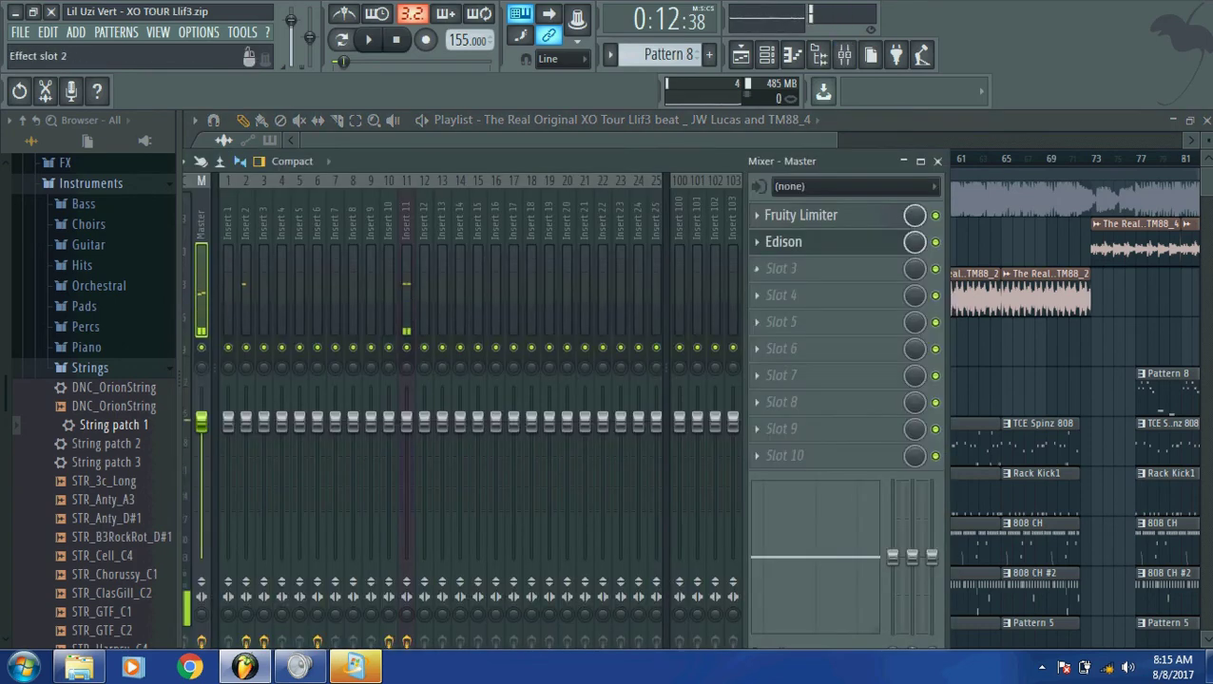
pyautogui.click(784, 241)
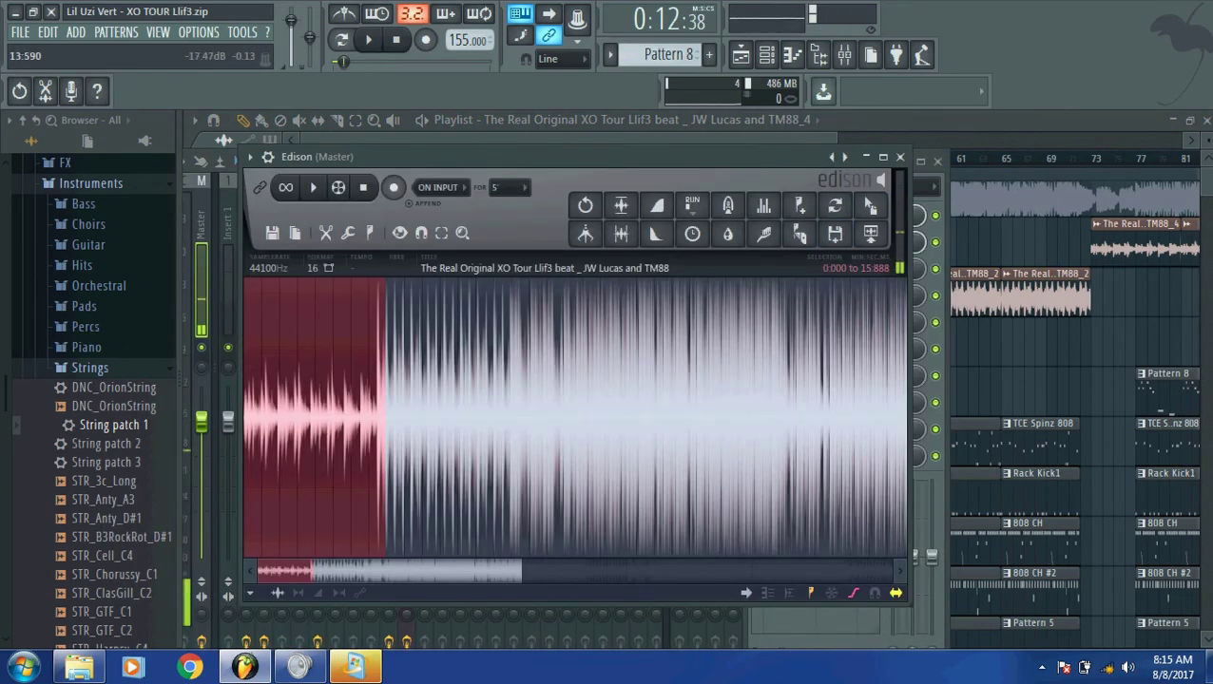
pyautogui.click(272, 418)
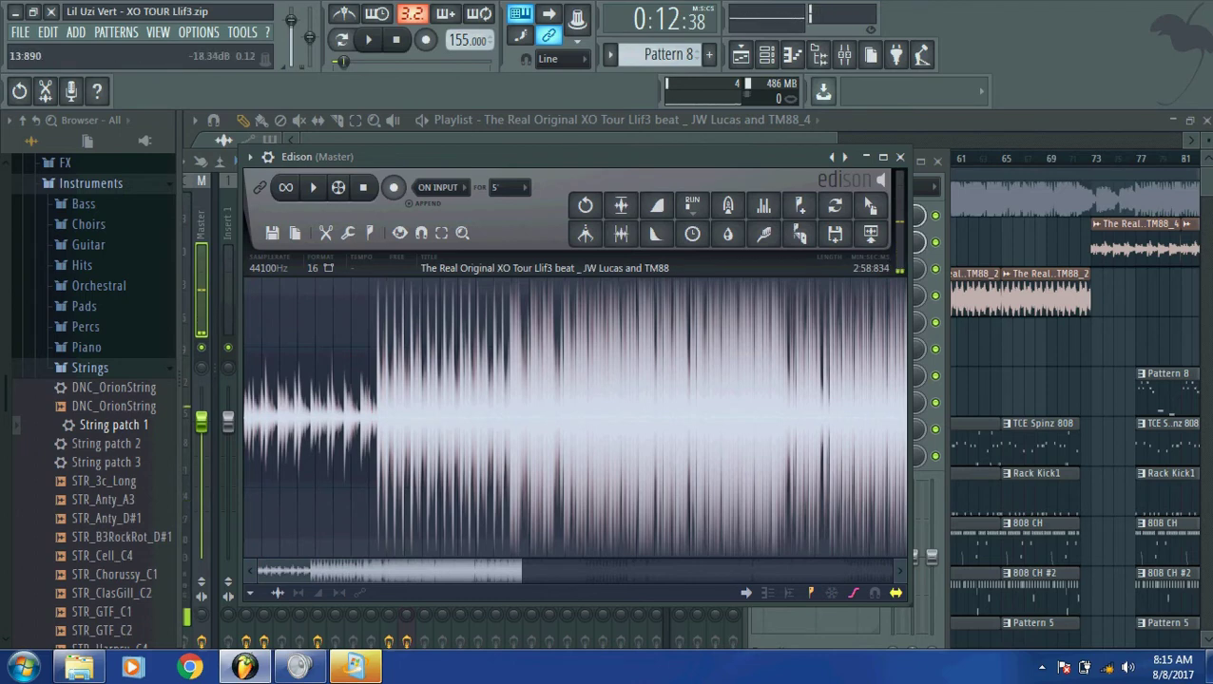
pyautogui.moveTo(372, 418); pyautogui.dragTo(380, 419)
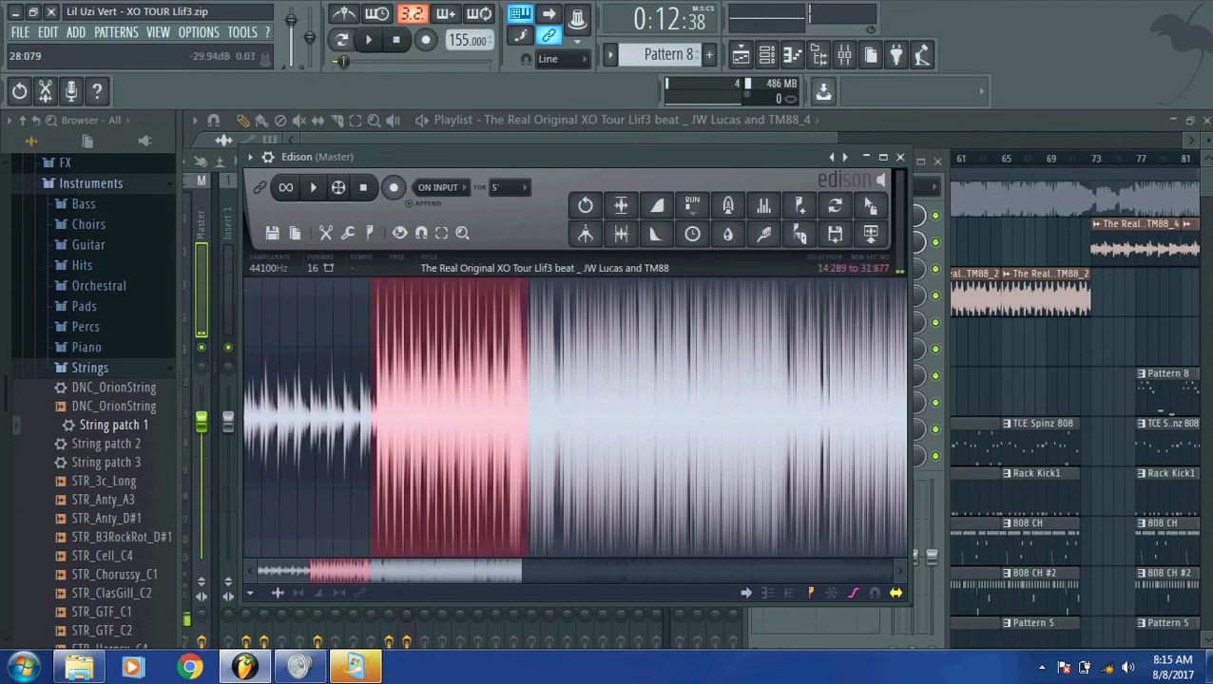
pyautogui.moveTo(375, 419); pyautogui.dragTo(367, 418)
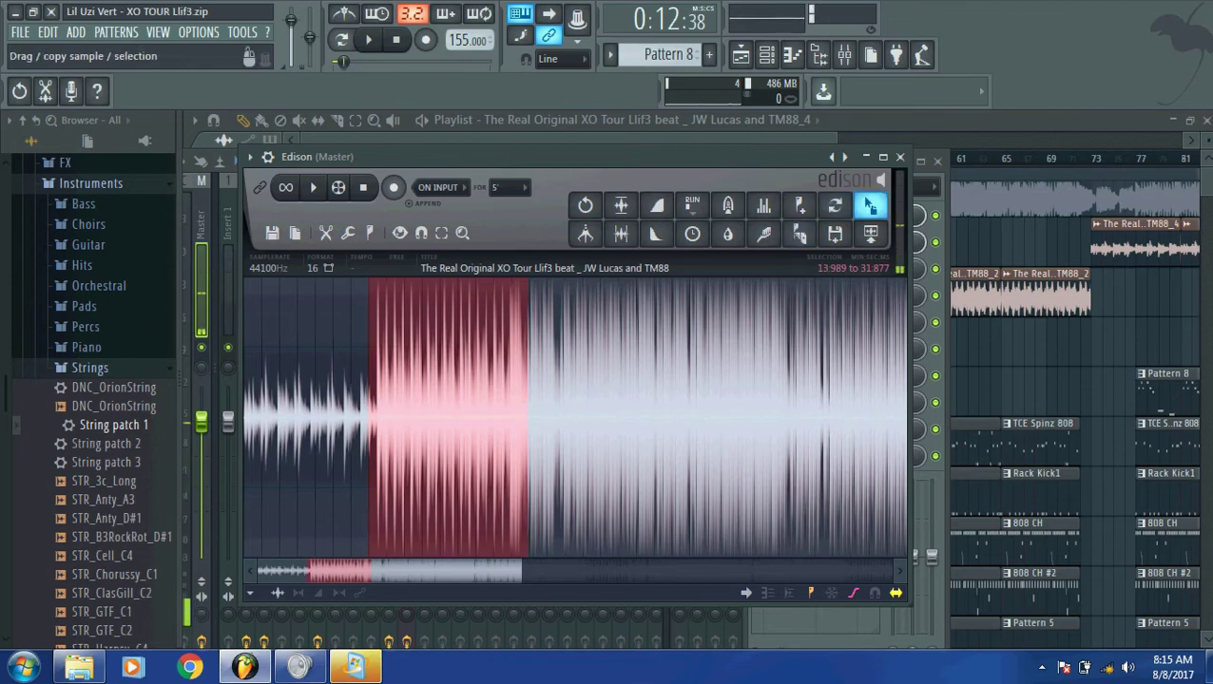
pyautogui.moveTo(869, 205); pyautogui.dragTo(289, 442)
# Step: Mute Tracks 3 and 2 and play the new TM88_5 clip on Track 6
pyautogui.click(268, 308)
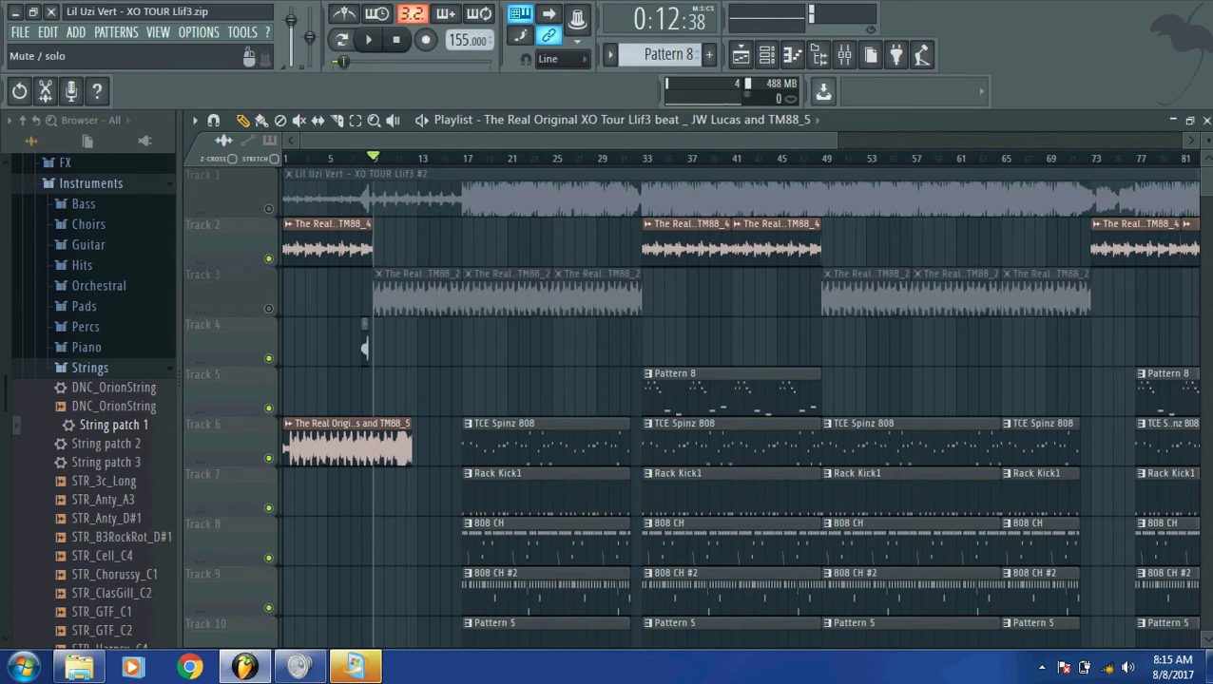
pyautogui.press('space')
pyautogui.press('space')
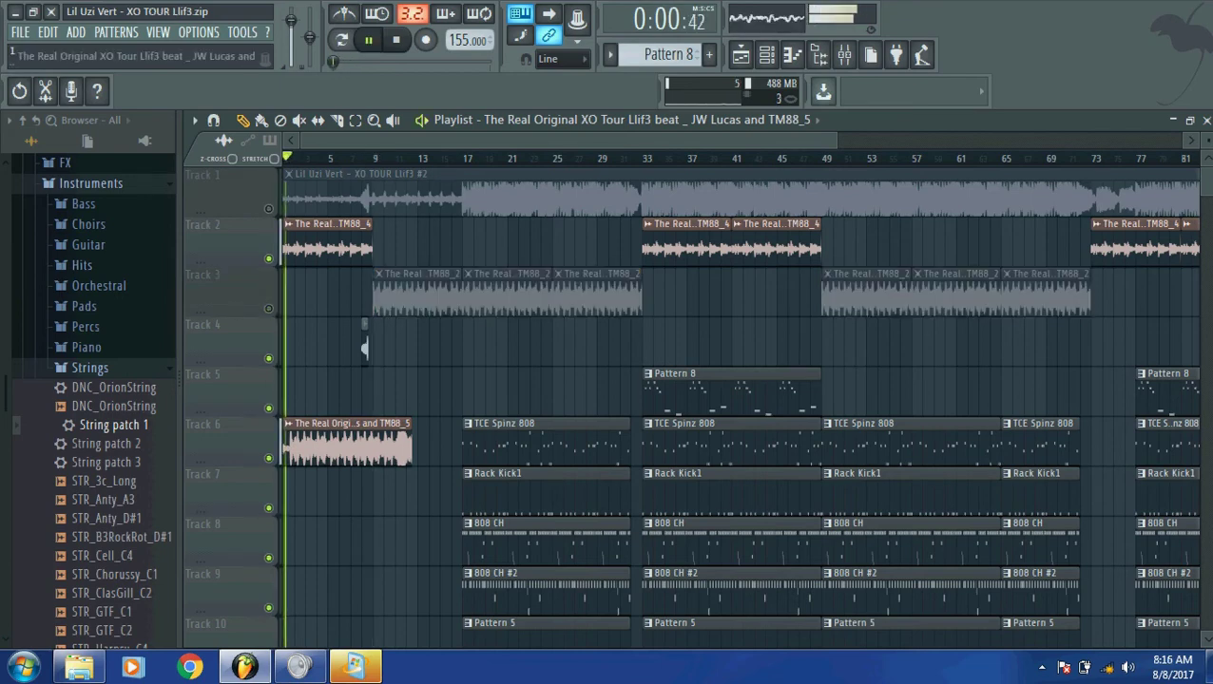
pyautogui.click(268, 257)
pyautogui.press('space')
pyautogui.press('space')
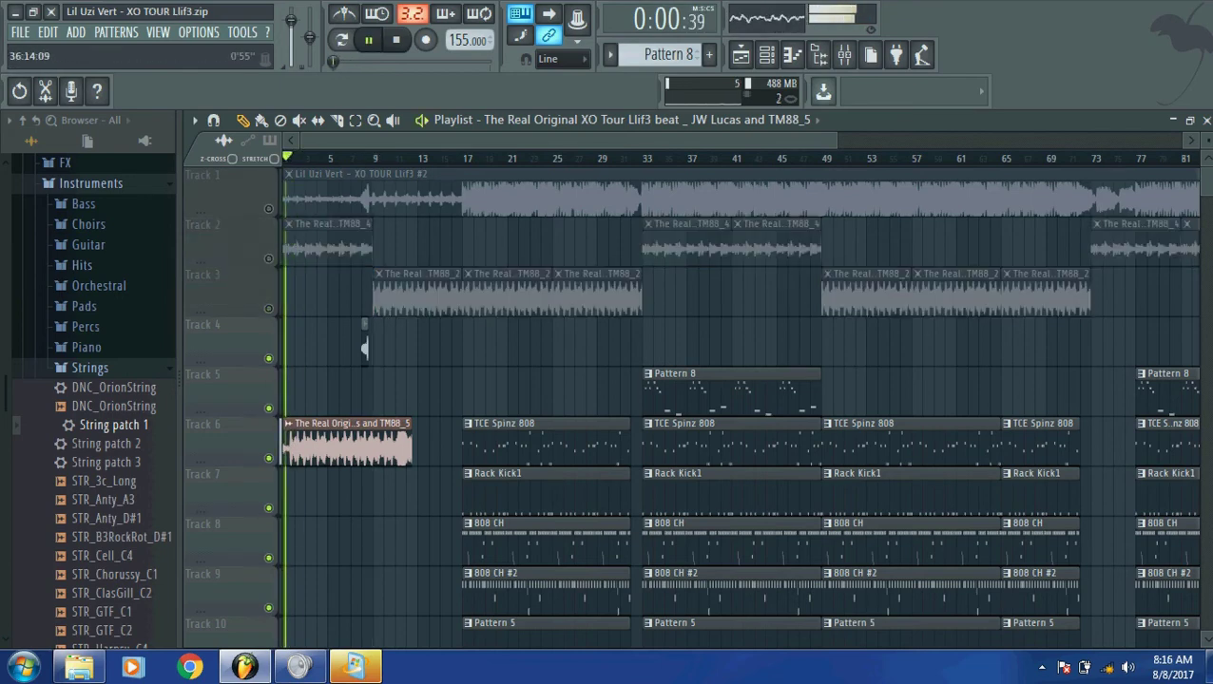
# Step: With snapping set to (none), trim the quiet lead-in off the TM88_5 clip so it starts exactly on its first loud hit
pyautogui.scroll(5, 740, 399)
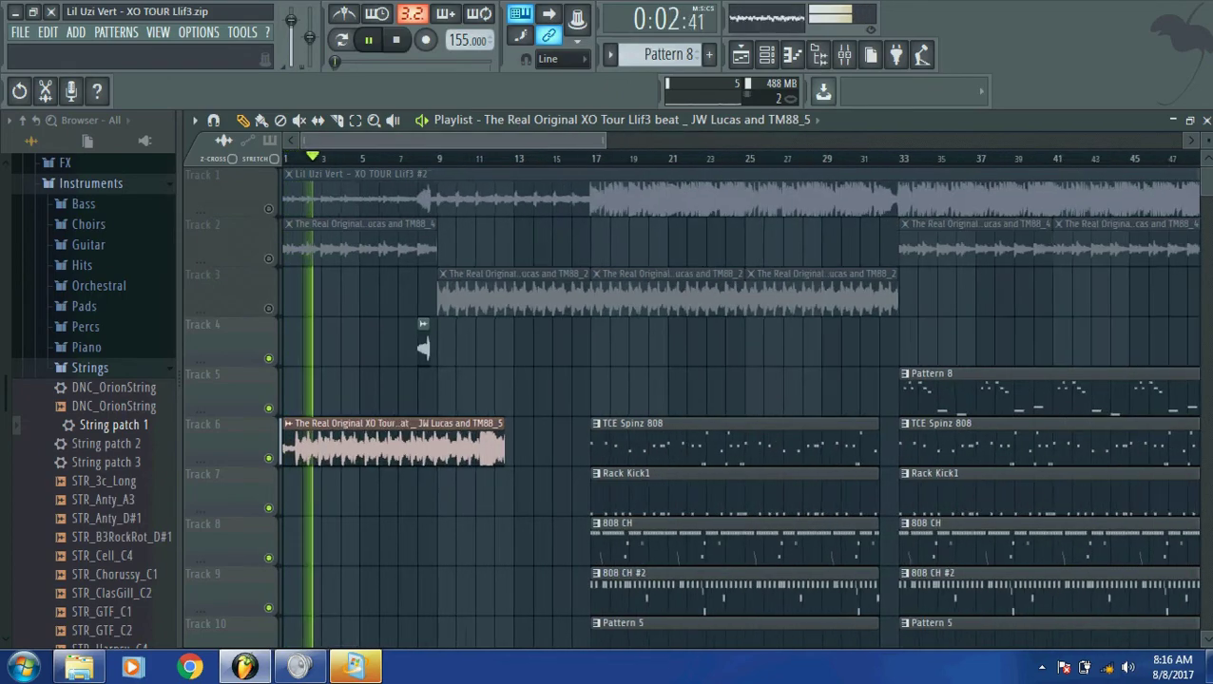
pyautogui.scroll(2, 739, 399)
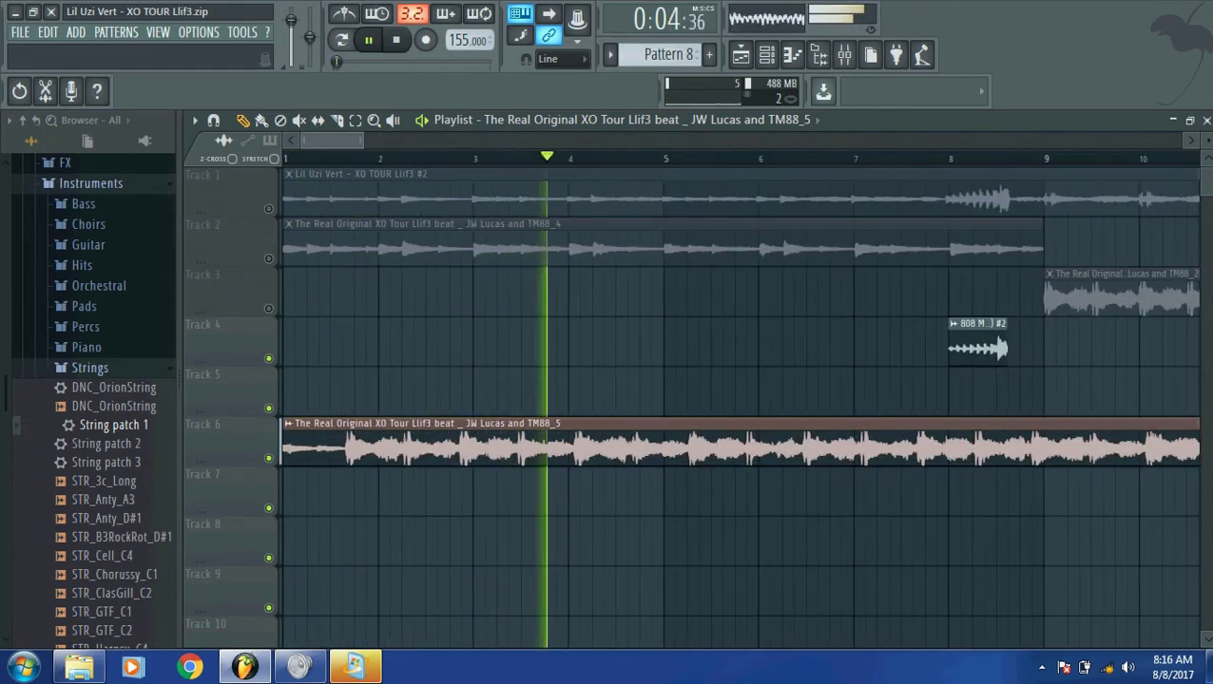
pyautogui.press('space')
pyautogui.moveTo(428, 424); pyautogui.dragTo(491, 424)
pyautogui.press('space')
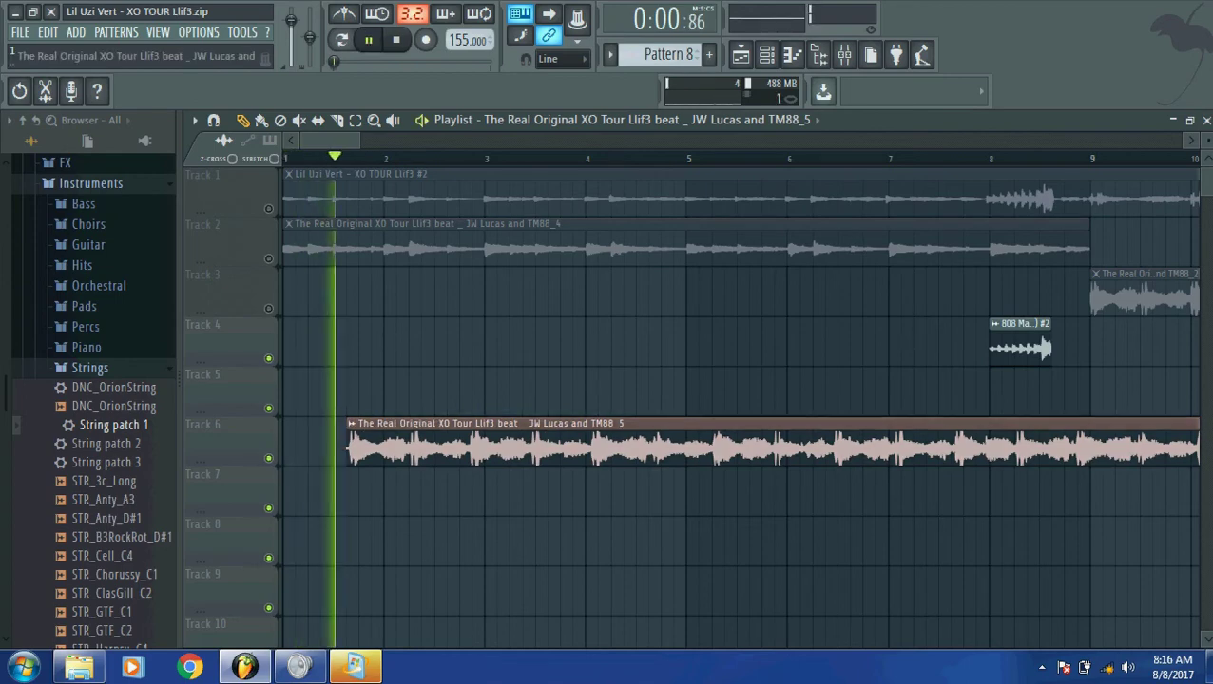
pyautogui.press('space')
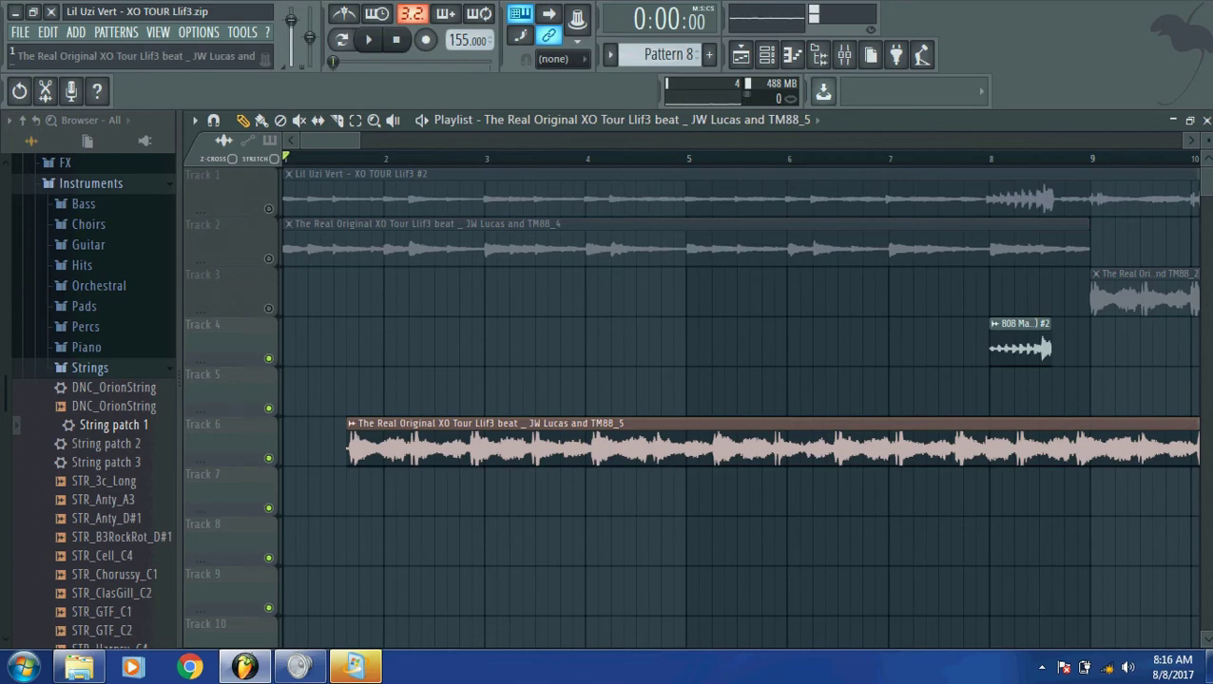
pyautogui.moveTo(492, 424); pyautogui.dragTo(496, 424)
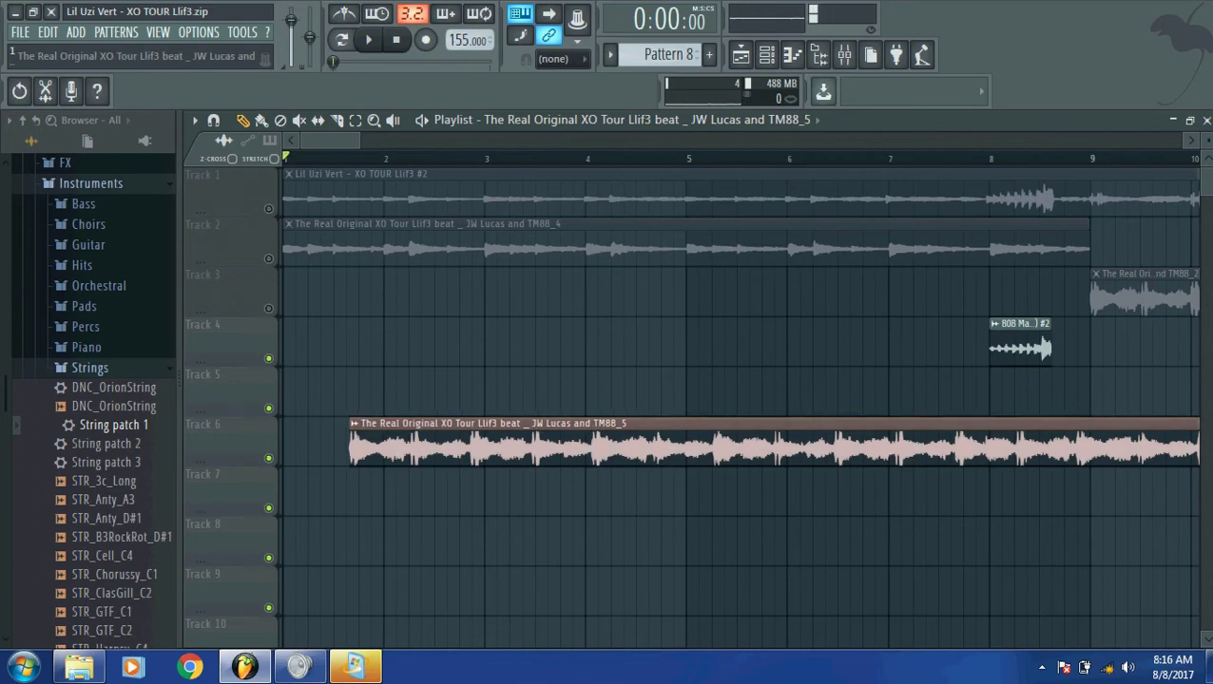
# Step: Set the snap back to Line, play the trimmed TM88_5 clip and move it to start at bar 1 on Track 6
pyautogui.click(559, 58)
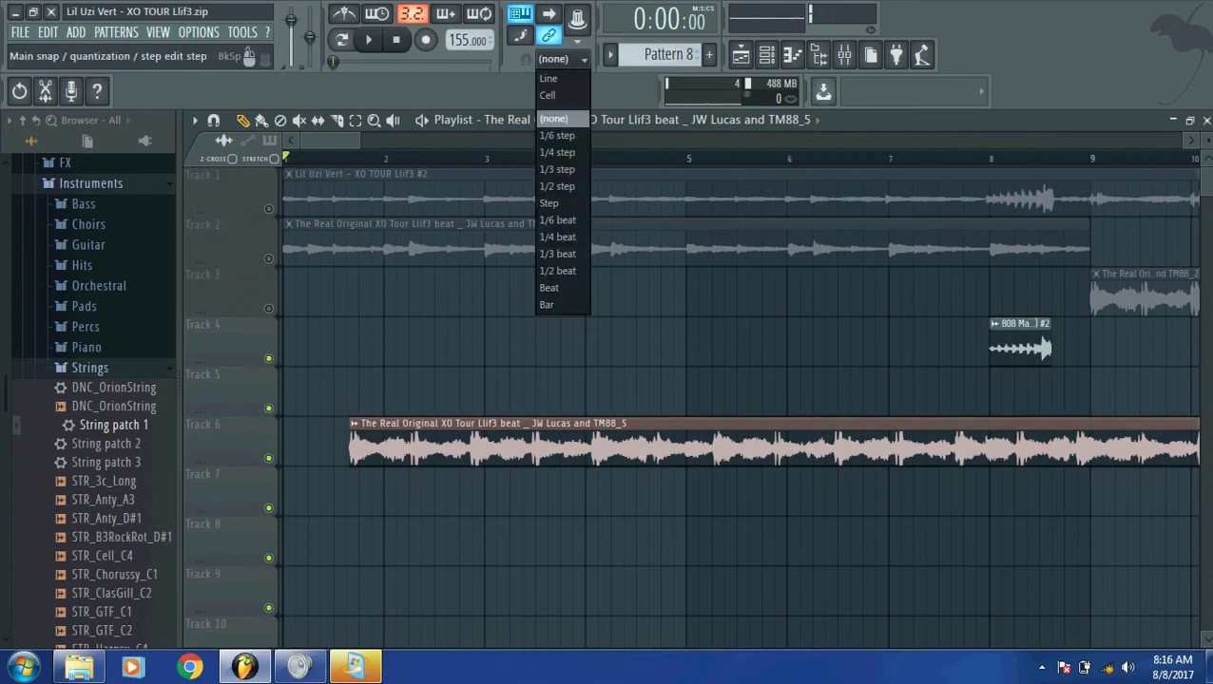
pyautogui.click(549, 78)
pyautogui.press('space')
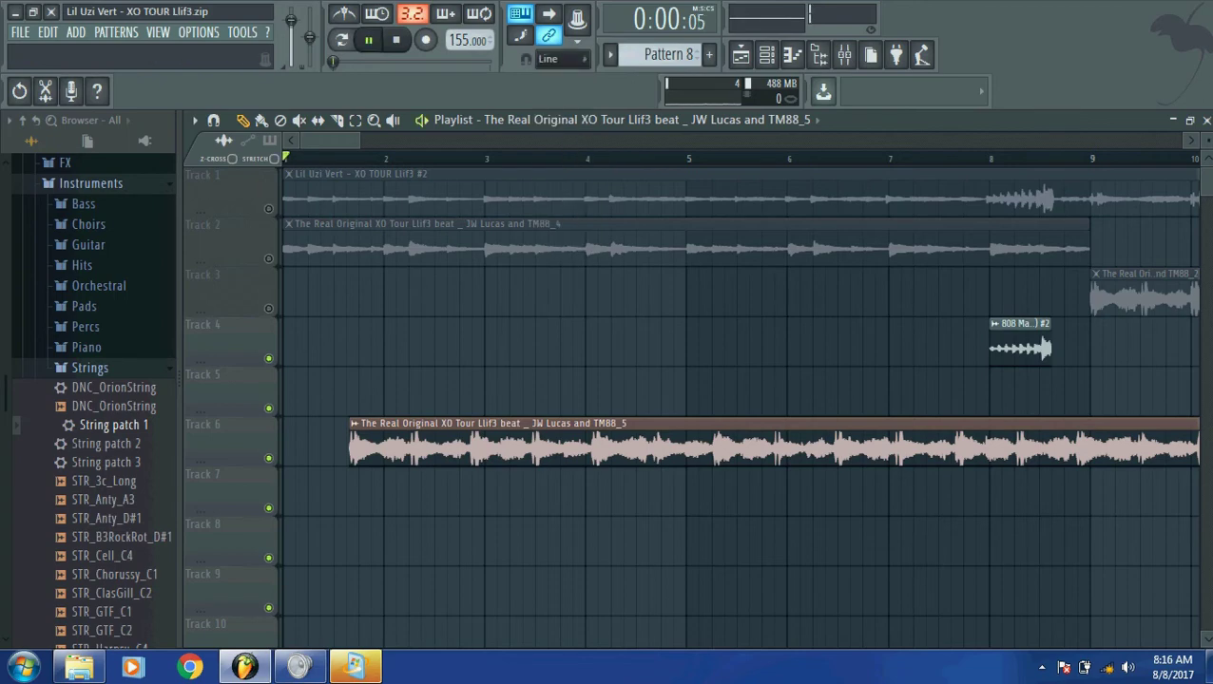
pyautogui.press('space')
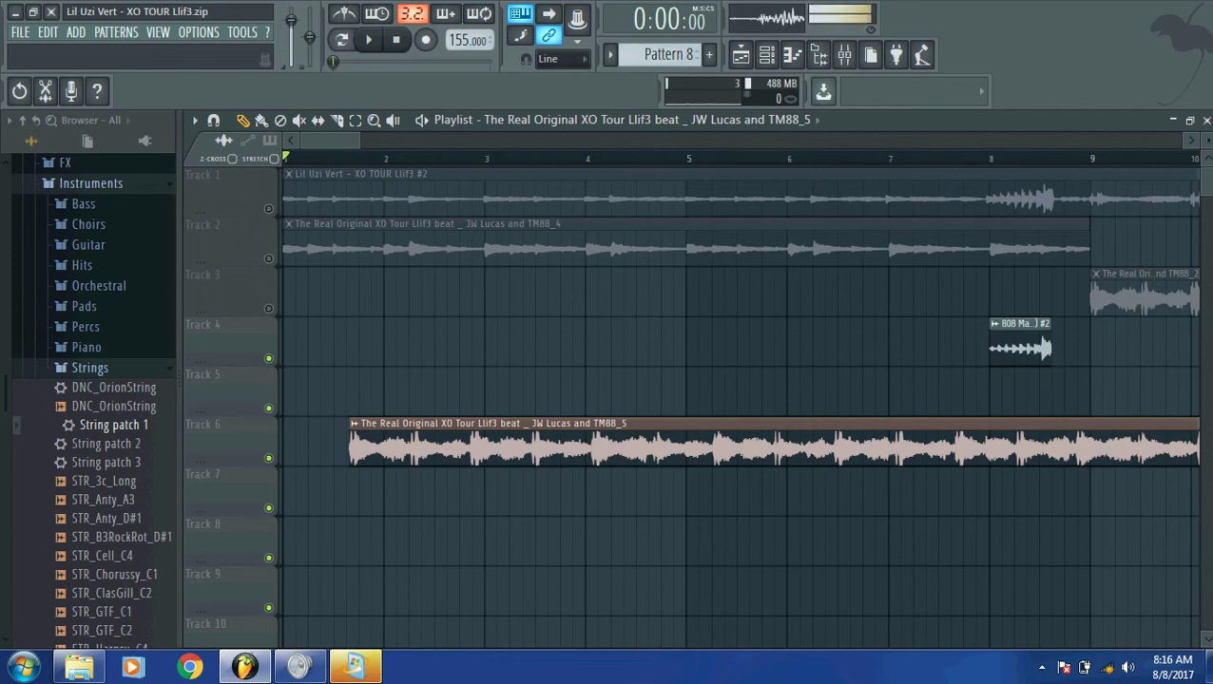
pyautogui.press('space')
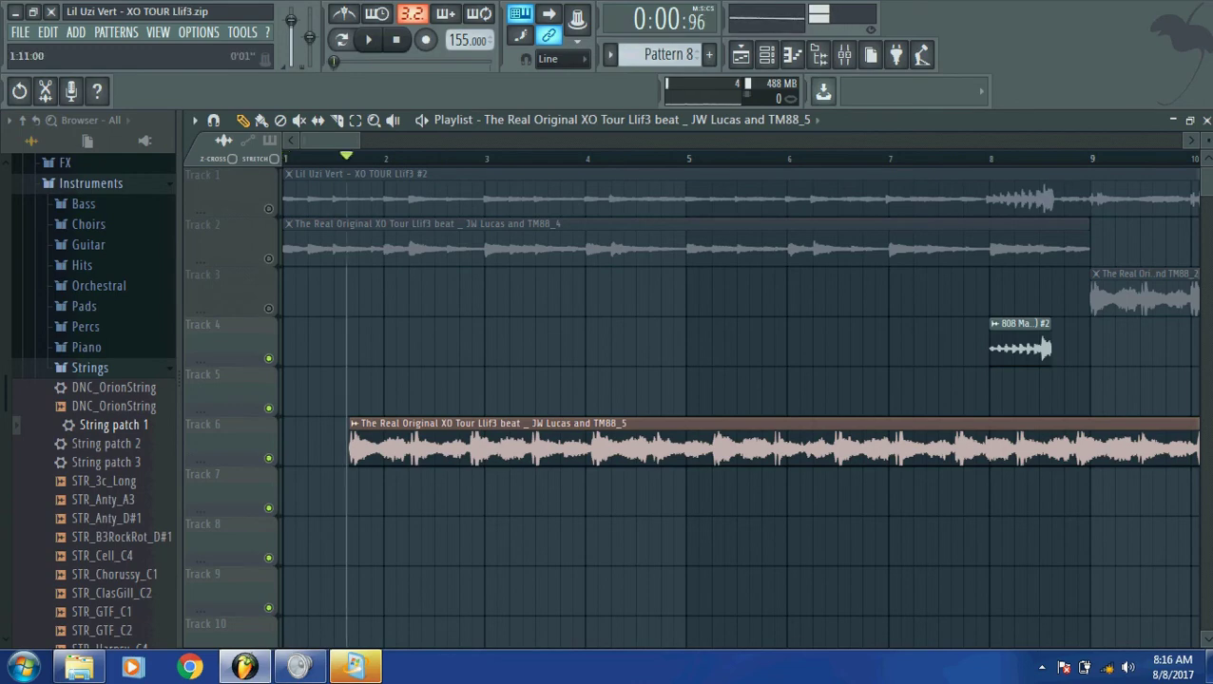
pyautogui.scroll(-3, 475, 446)
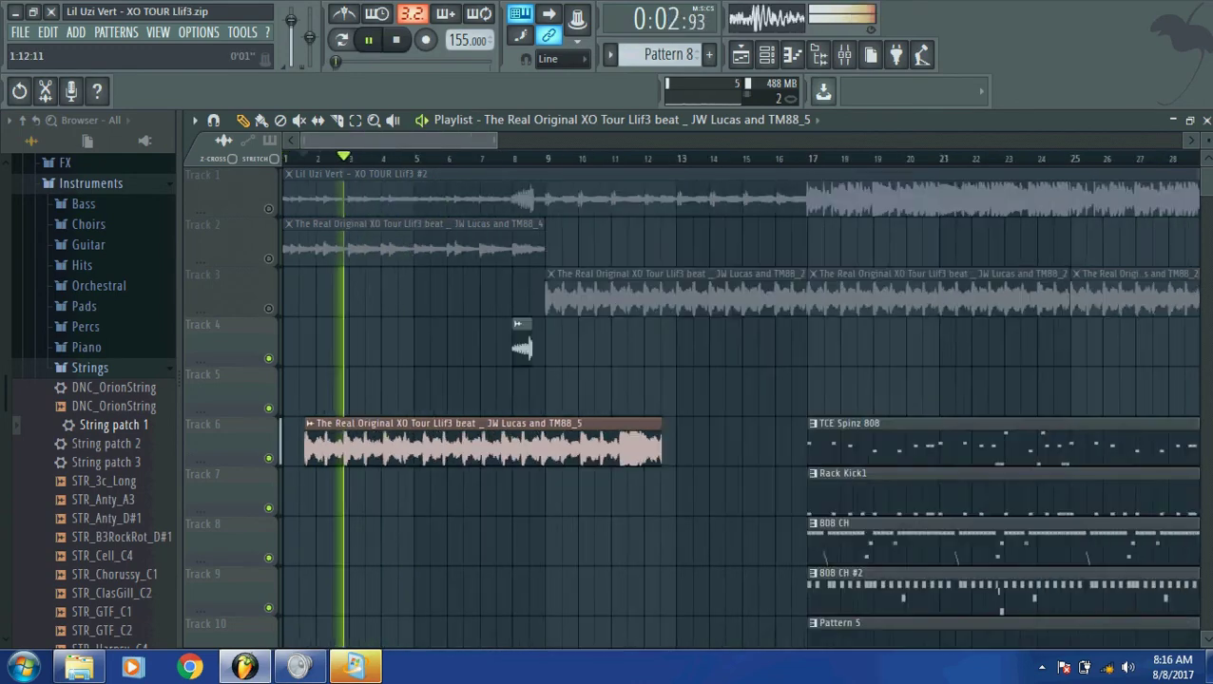
pyautogui.moveTo(476, 442); pyautogui.dragTo(452, 442)
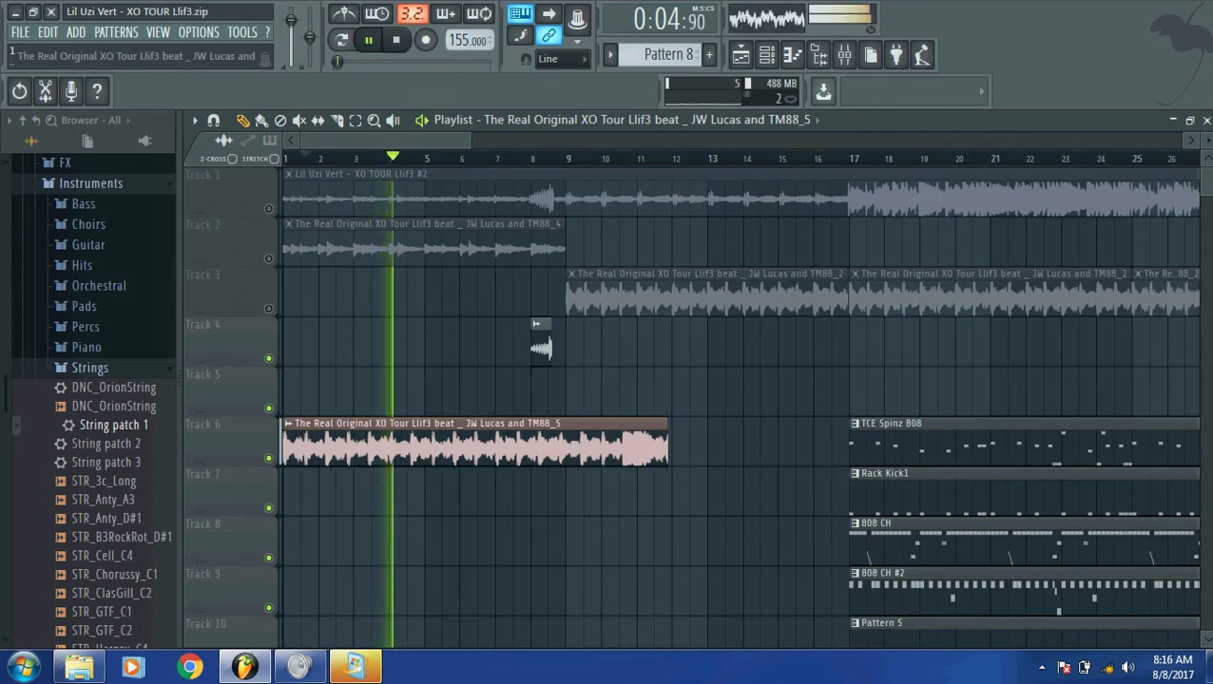
# Step: Play the TM88_5 clip from bar 1 and again from bar 8, with Track 4 muted for the second pass
pyautogui.click(299, 158)
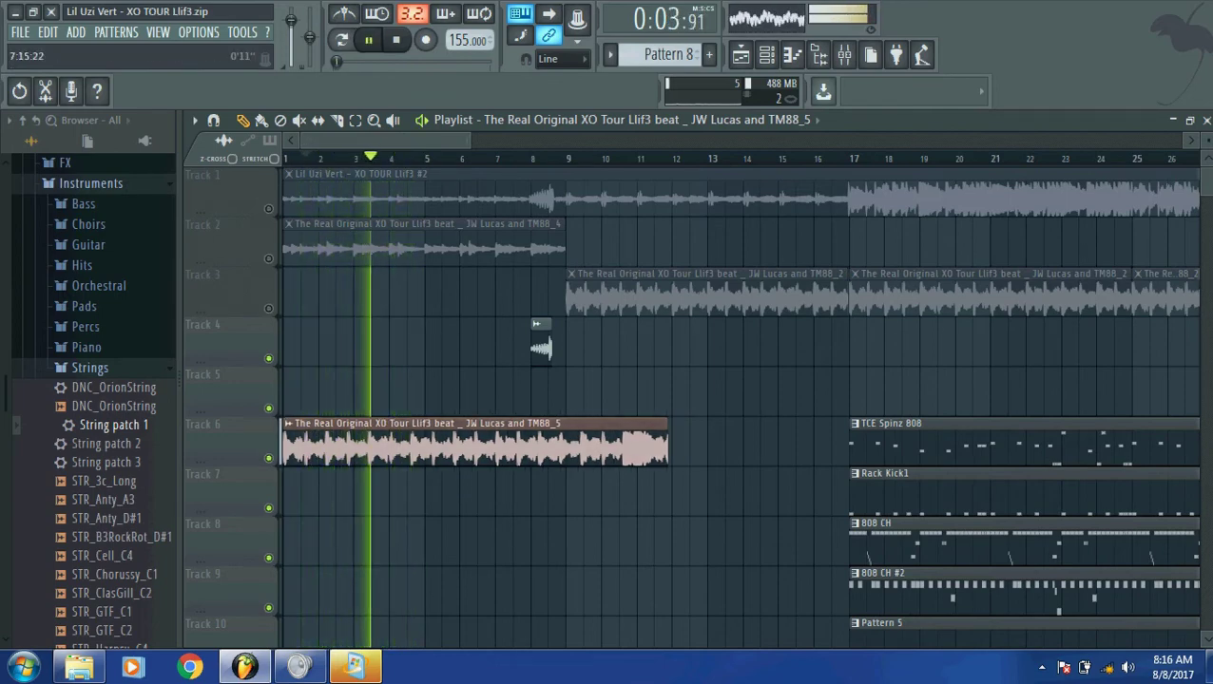
pyautogui.press('space')
pyautogui.click(531, 158)
pyautogui.press('space')
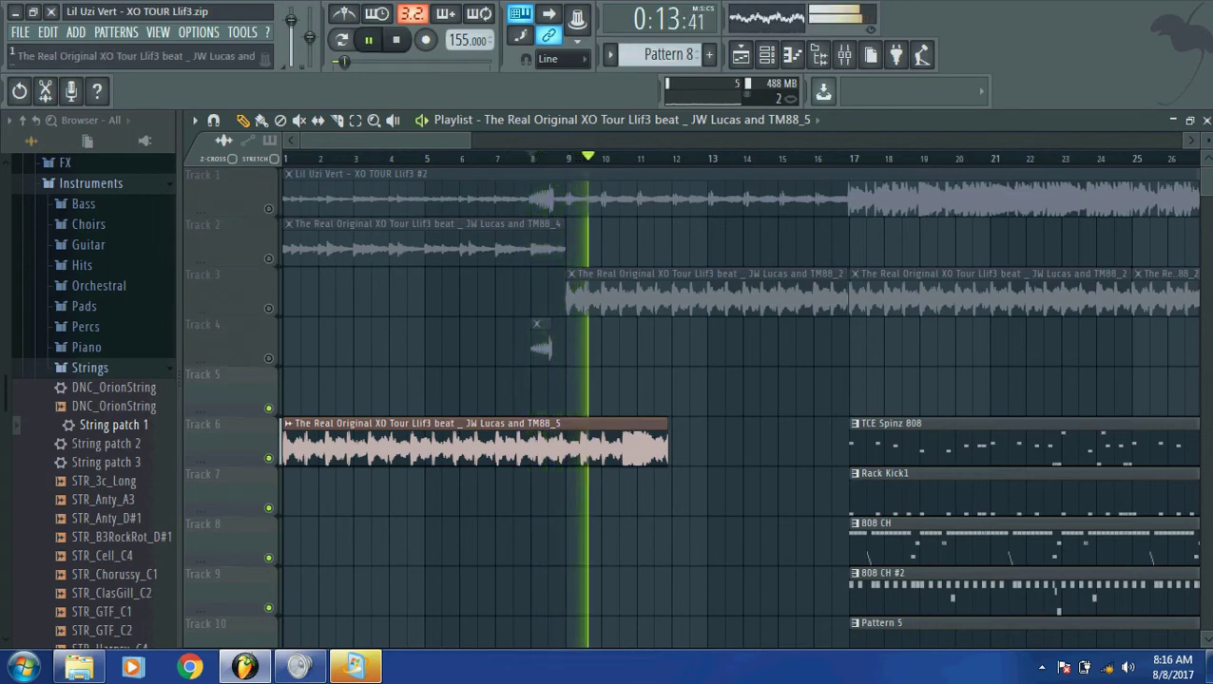
pyautogui.press('space')
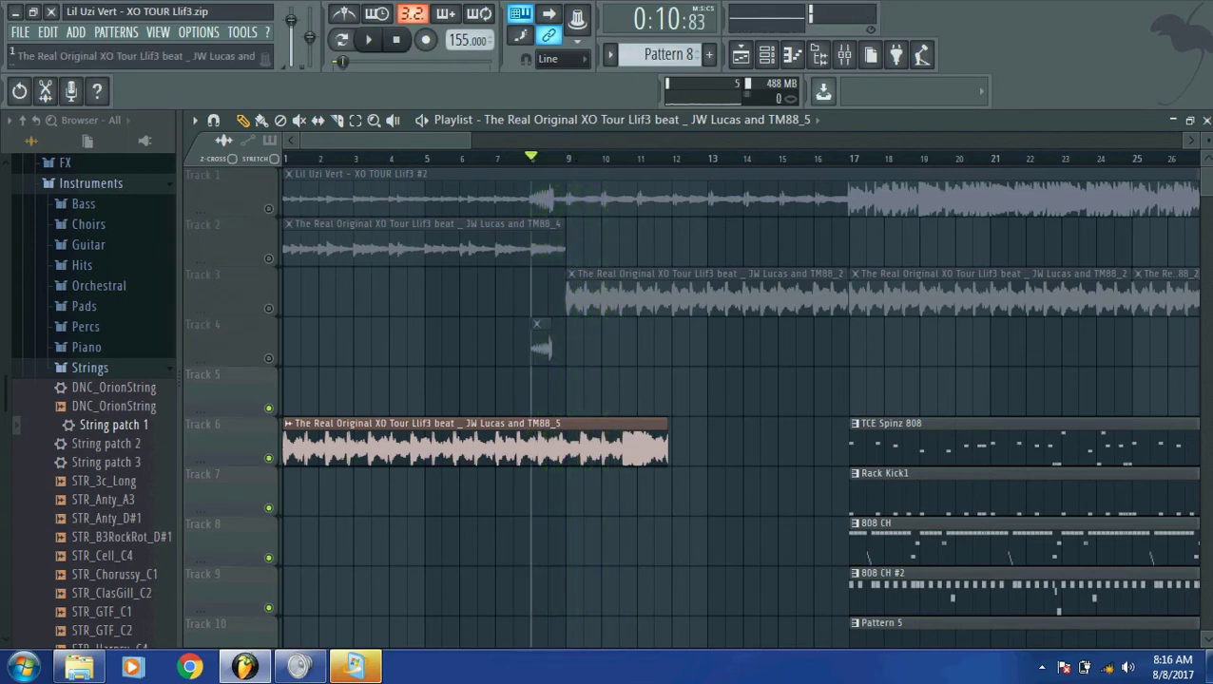
# Step: Shorten the TM88_5 clip with its channel's time stretching so its loud ending starts at bar 9, and play it from bar 1 to check
pyautogui.doubleClick(409, 446)
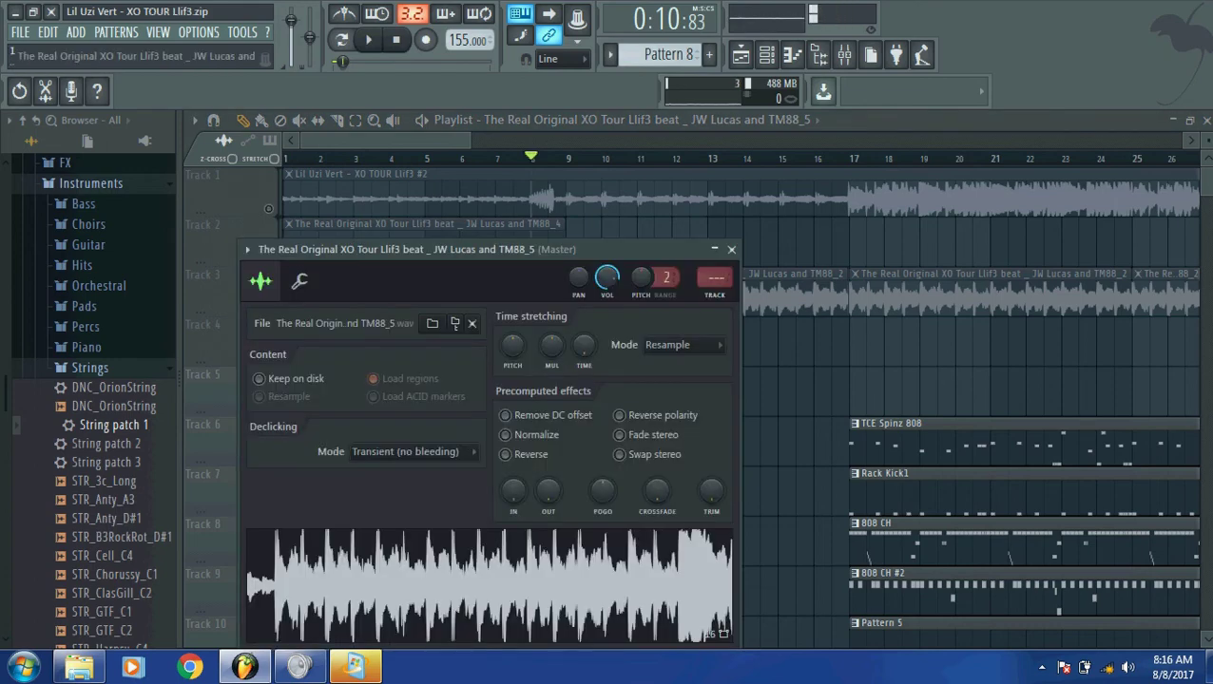
pyautogui.moveTo(475, 249); pyautogui.dragTo(493, 507)
pyautogui.moveTo(601, 605)
pyautogui.mouseDown()
pyautogui.moveTo(601, 580)
pyautogui.moveTo(601, 595)
pyautogui.mouseUp()
pyautogui.press('space')
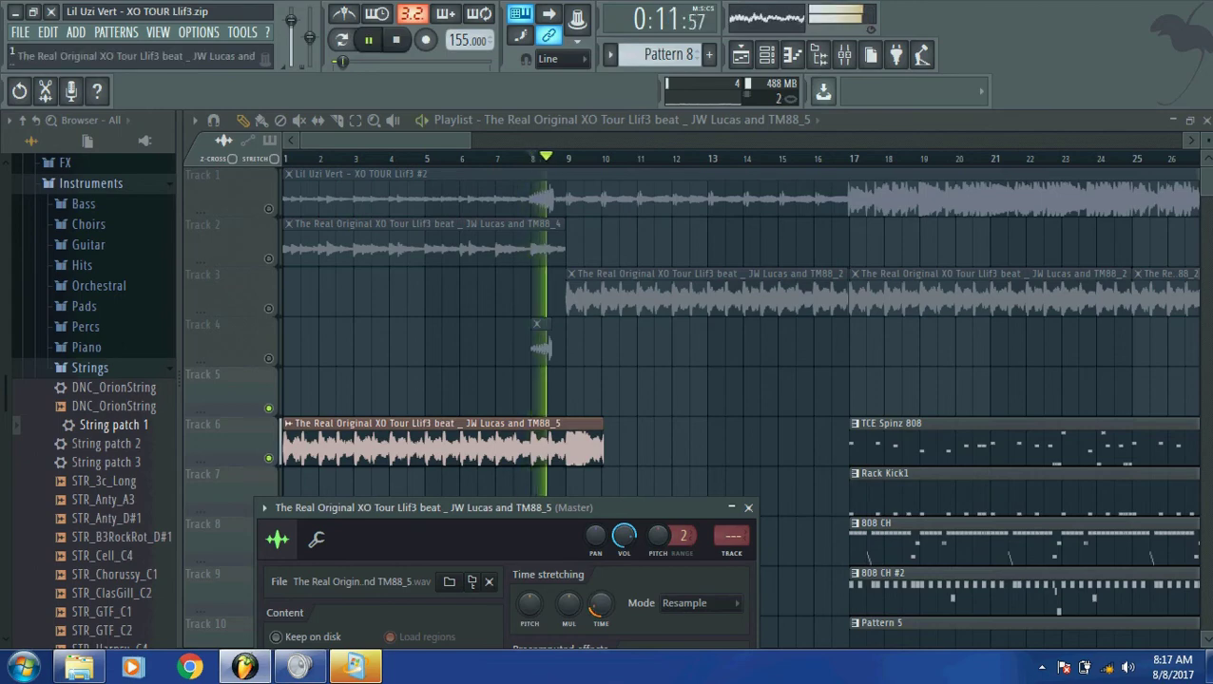
pyautogui.press('space')
pyautogui.press('Escape')
pyautogui.press('space')
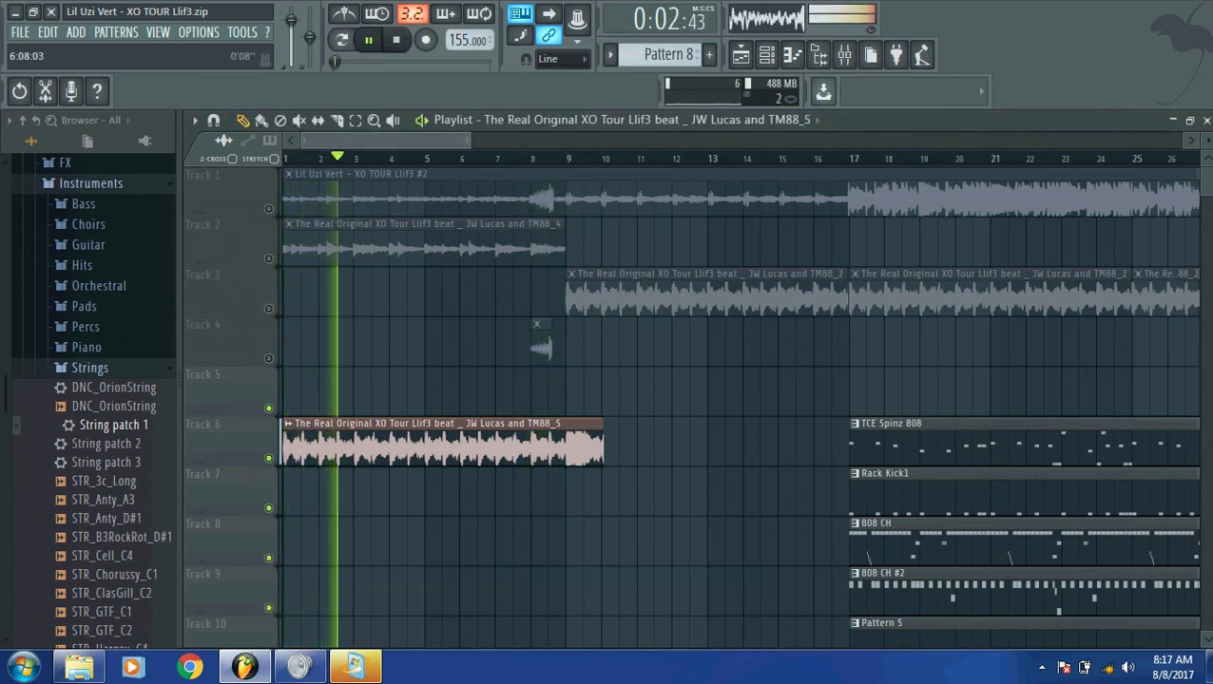
pyautogui.scroll(3, 739, 399)
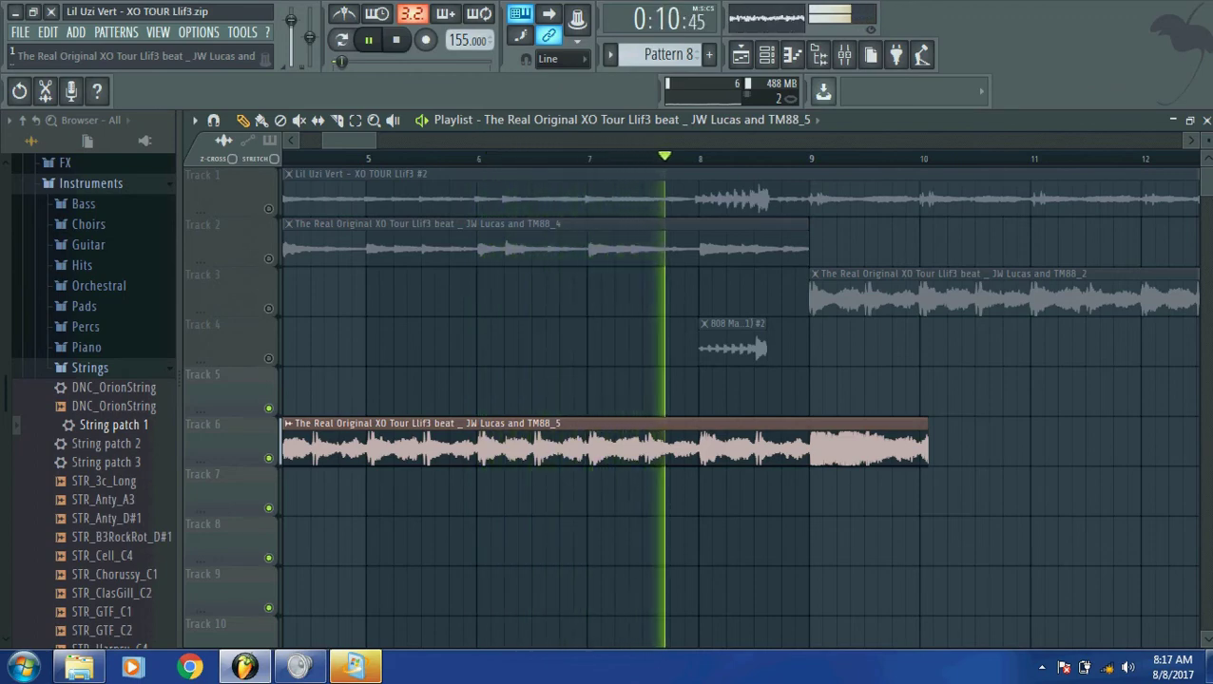
pyautogui.press('space')
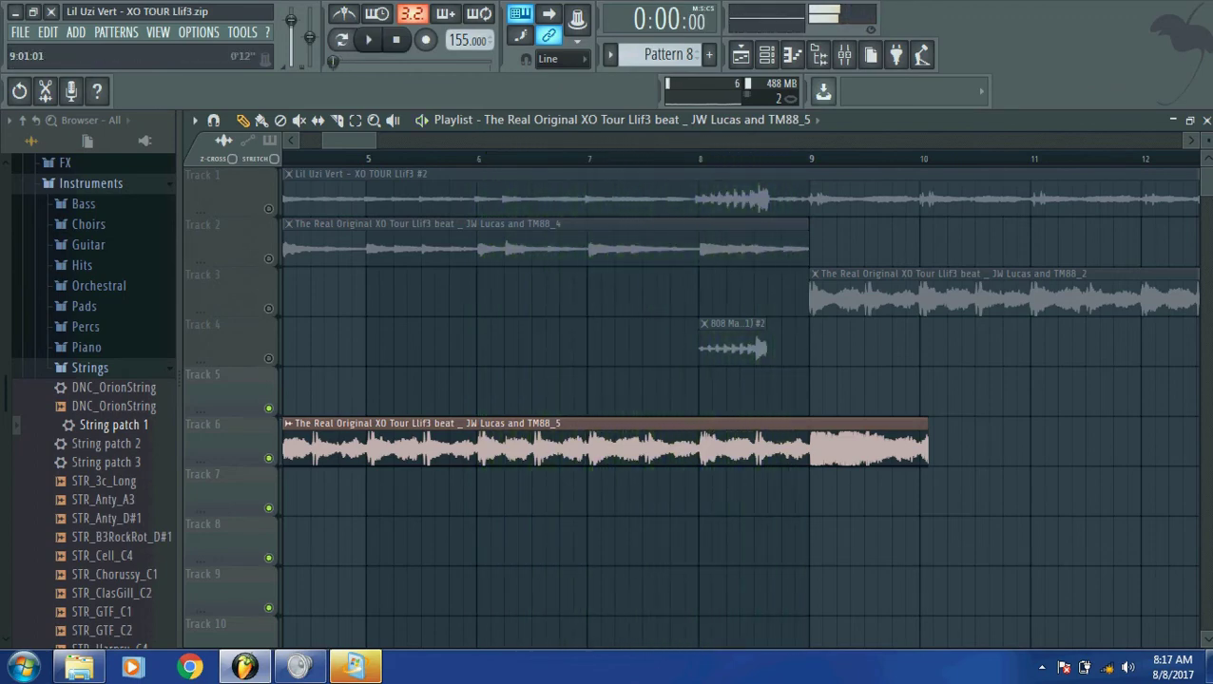
# Step: Inspect the Fruity parametric EQ 2 on mixer Insert 2 and bypass it
pyautogui.click(844, 54)
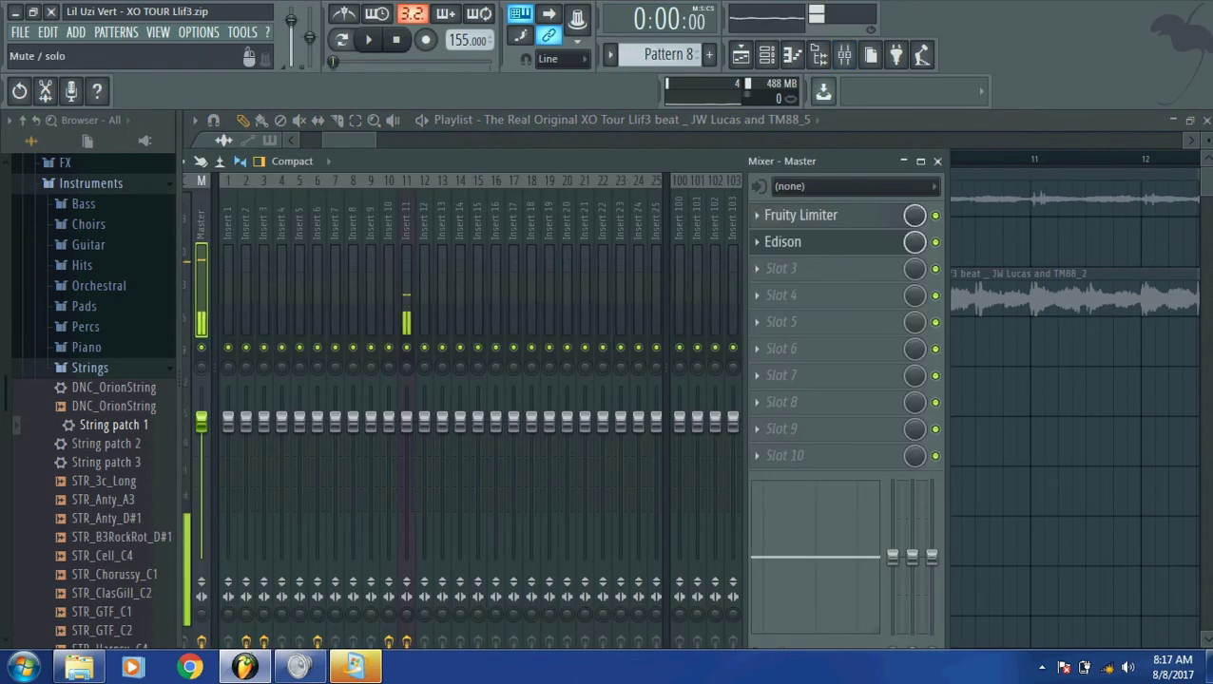
pyautogui.click(245, 286)
pyautogui.click(300, 286)
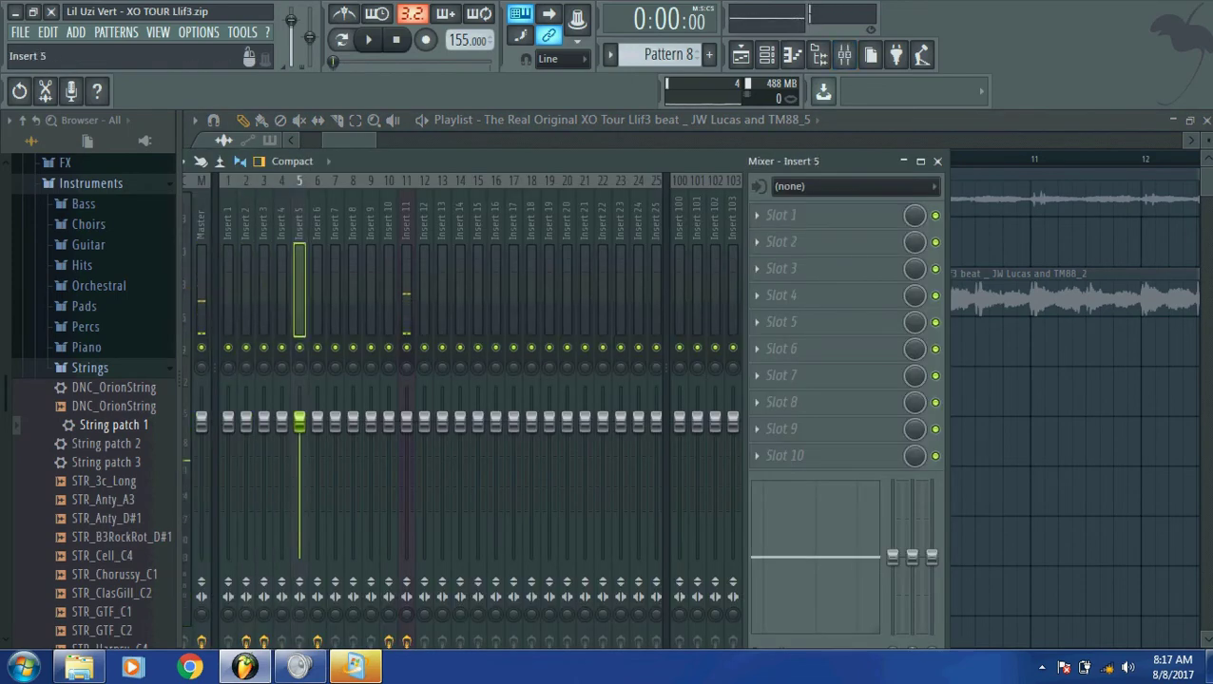
pyautogui.click(245, 285)
pyautogui.click(836, 215)
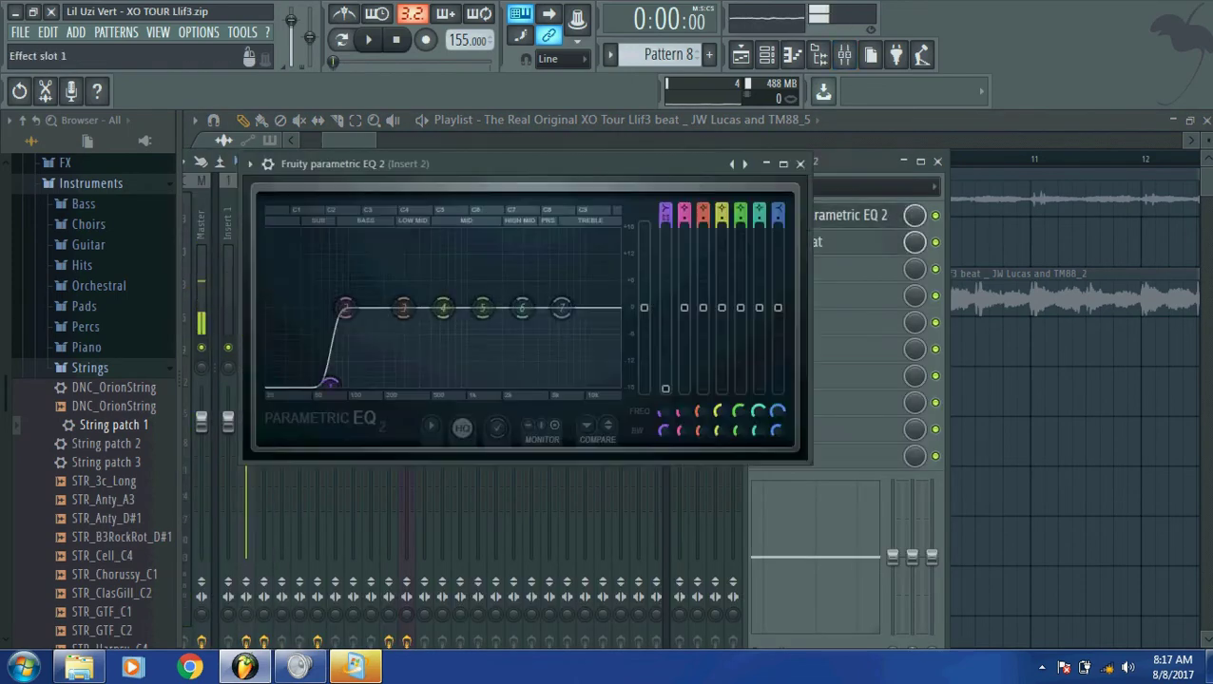
pyautogui.click(800, 163)
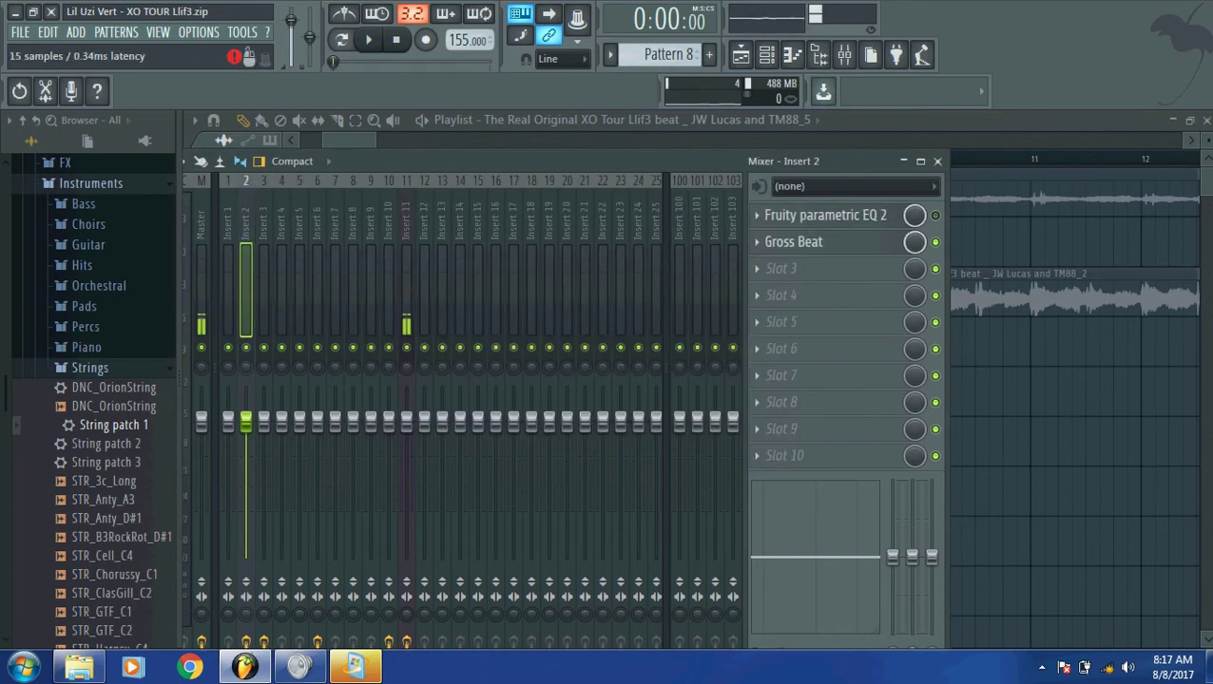
# Step: Bypass Insert 2's existing Gross Beat and add a second one in slot 3, using the Momentary preset's 1/2 Speed time effect
pyautogui.click(782, 268)
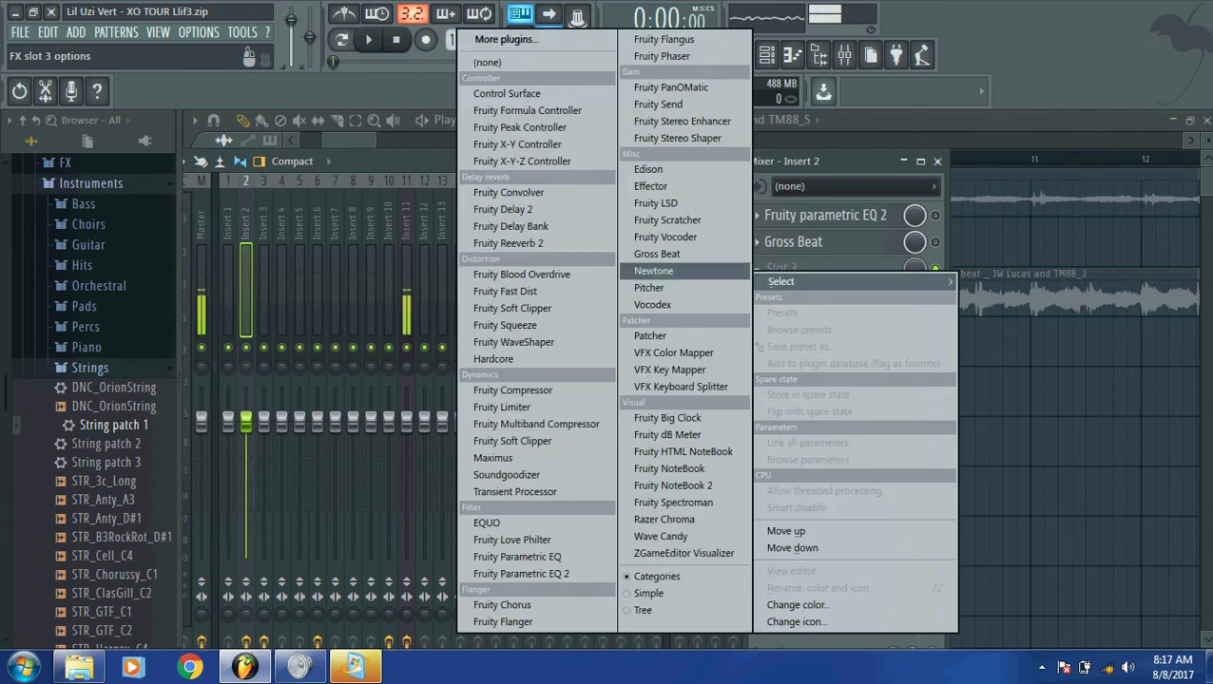
pyautogui.click(657, 254)
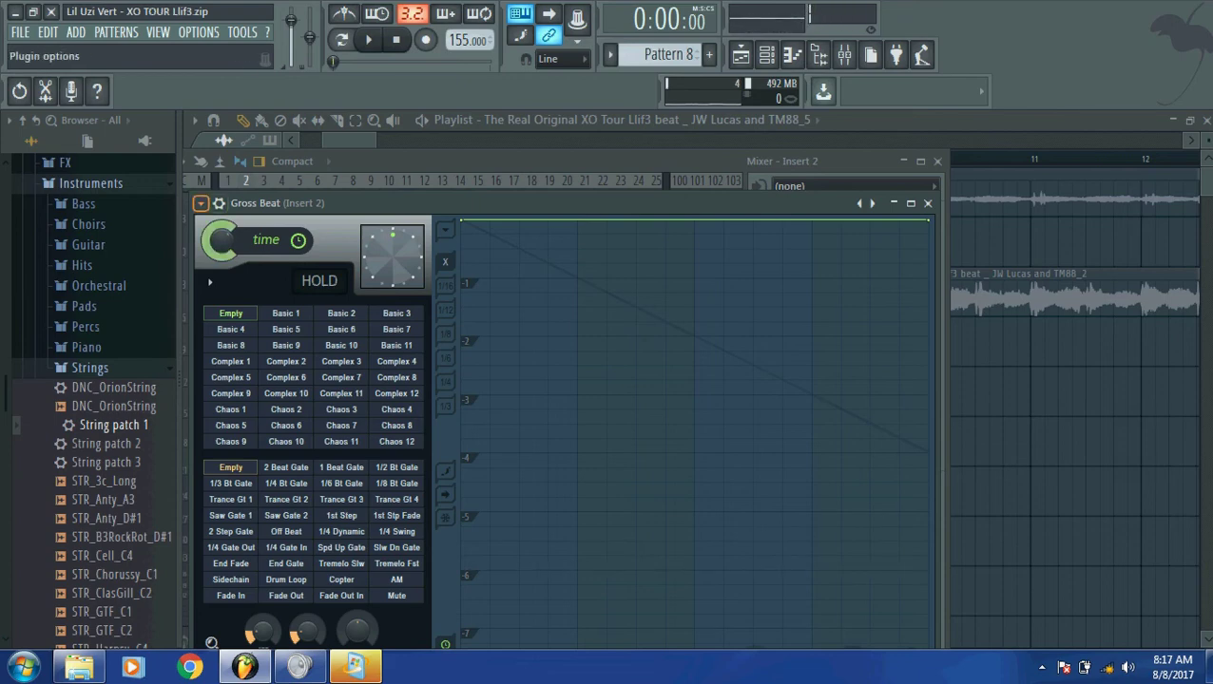
pyautogui.click(200, 203)
pyautogui.moveTo(285, 256)
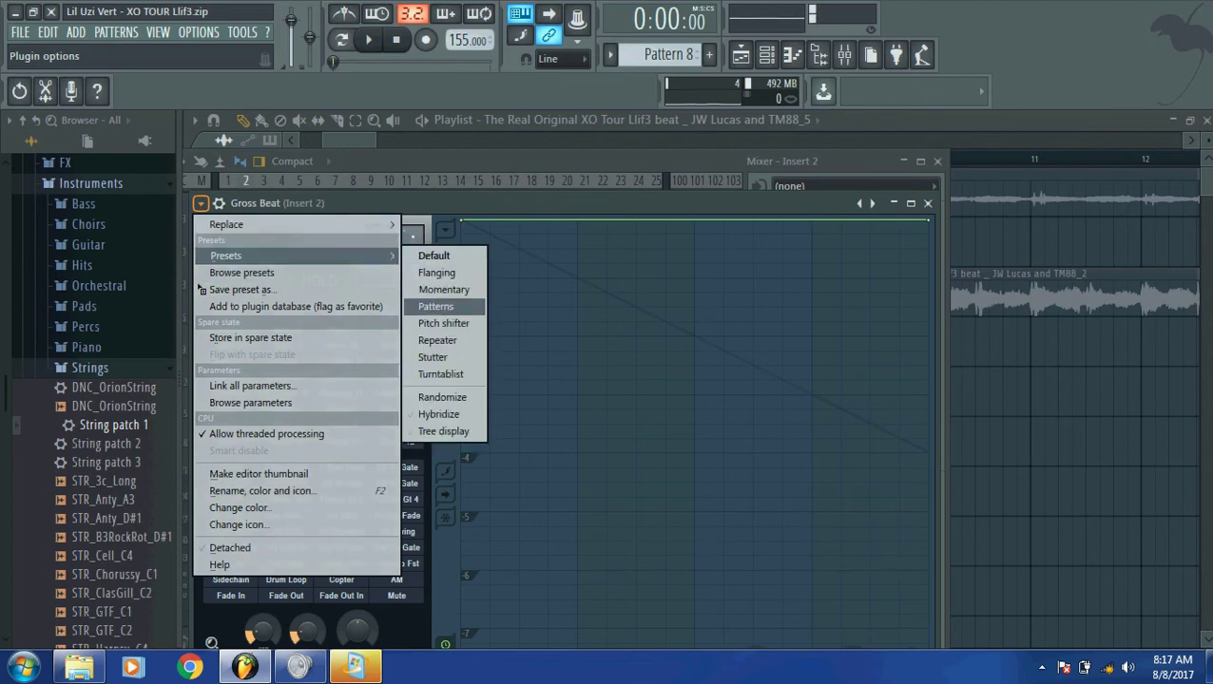
pyautogui.click(443, 289)
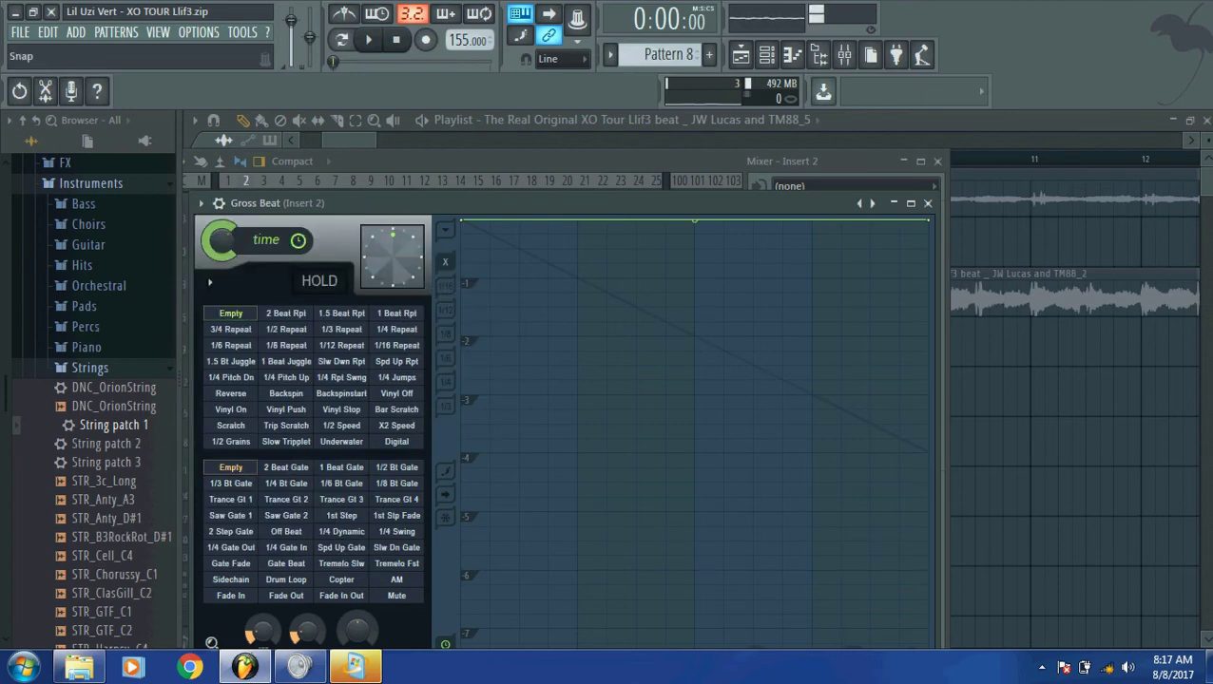
pyautogui.click(342, 425)
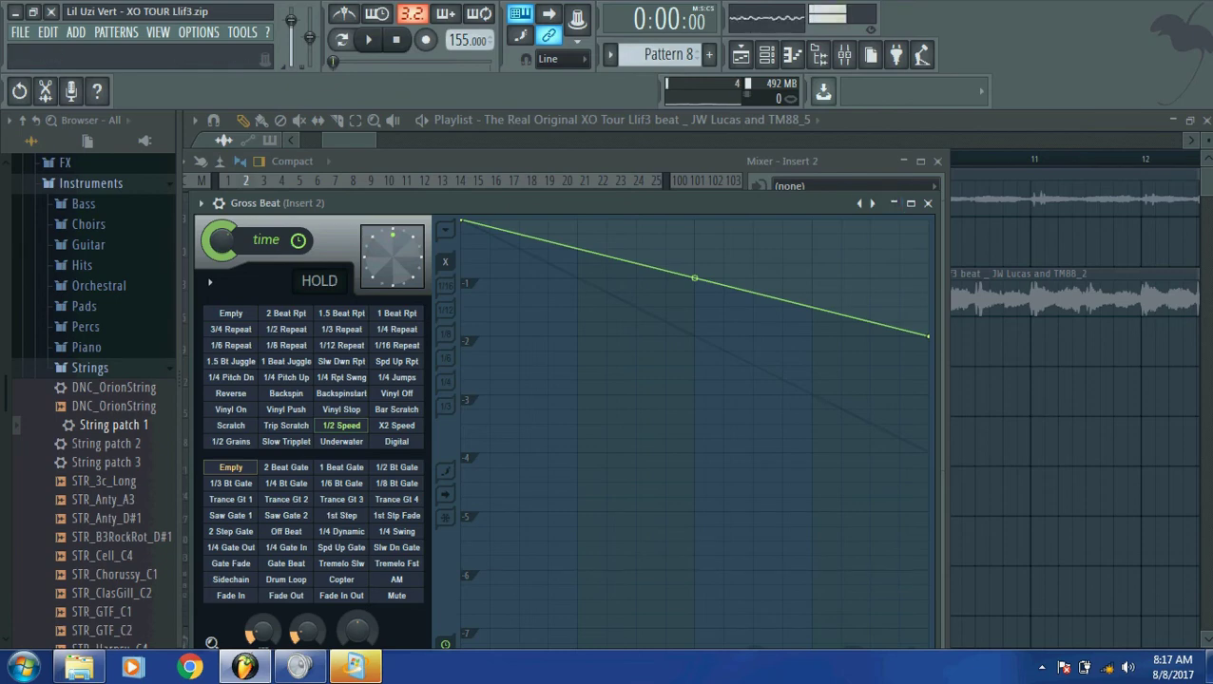
pyautogui.click(928, 202)
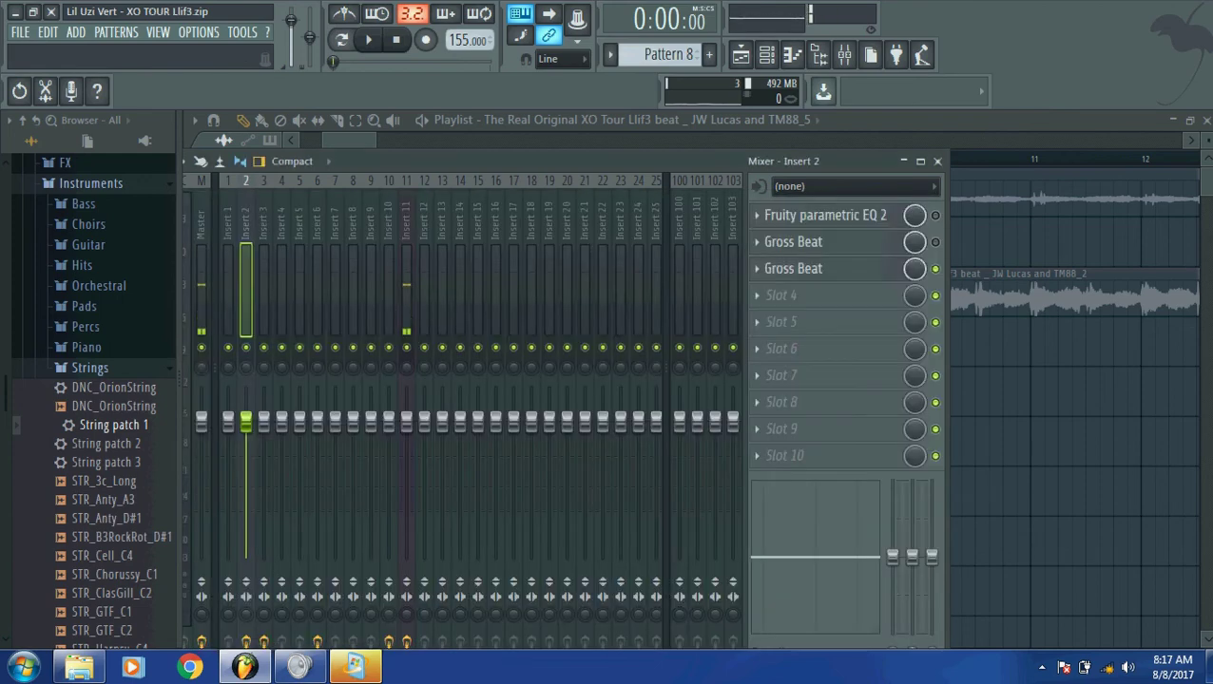
# Step: Route the TM88_5 clip's channel to mixer track 2 and play it through that insert
pyautogui.click(938, 160)
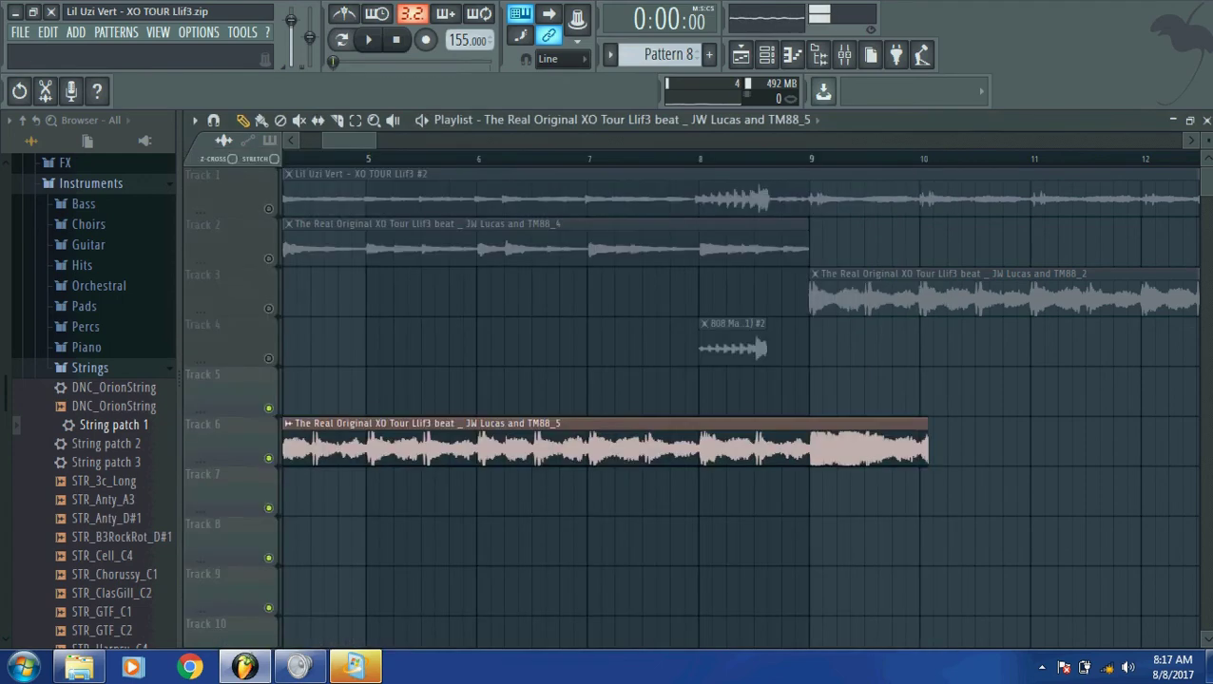
pyautogui.doubleClick(608, 445)
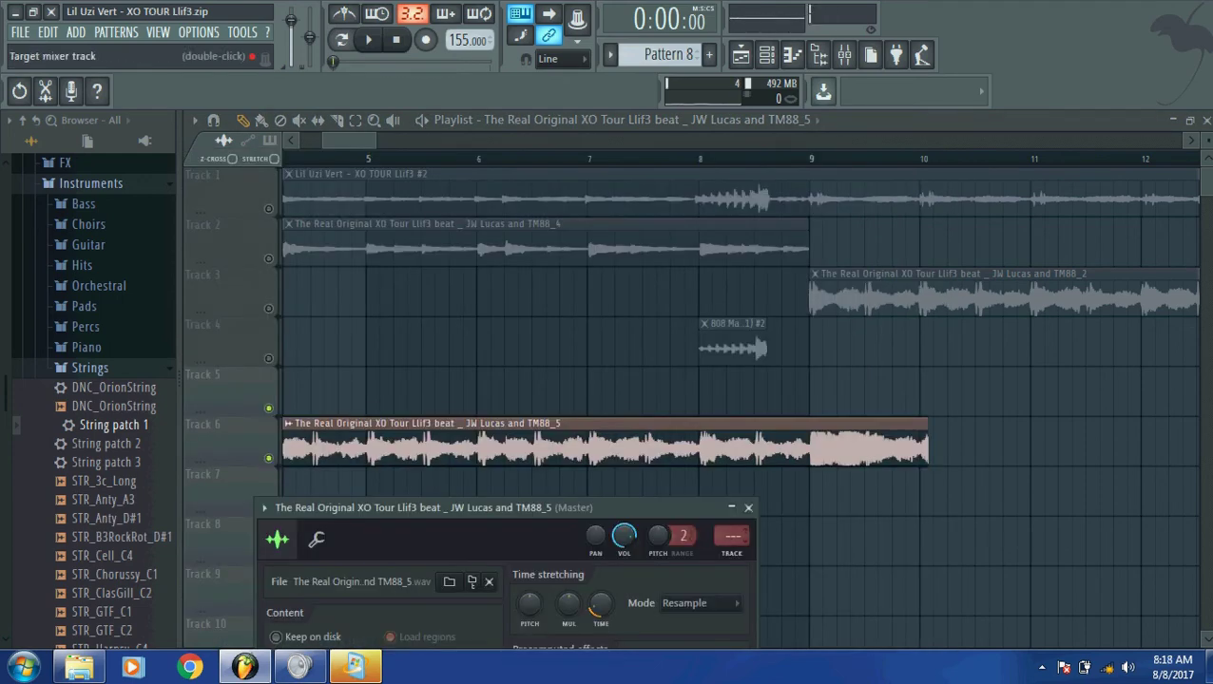
pyautogui.press('space')
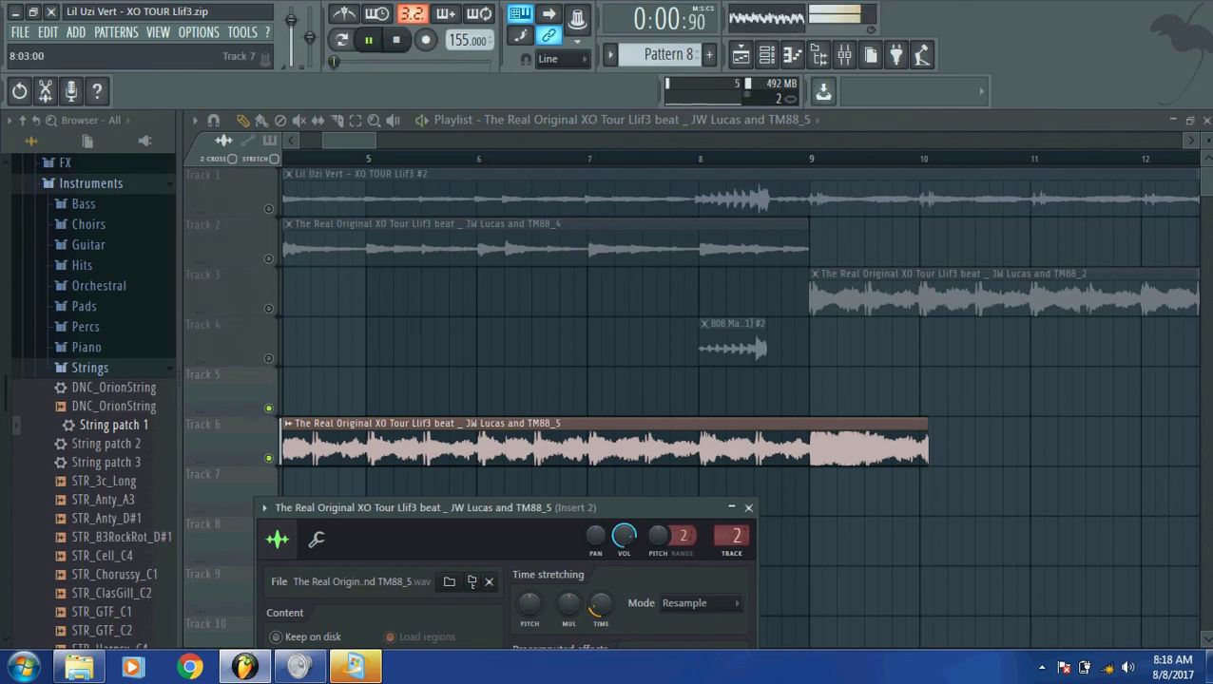
pyautogui.press('Escape')
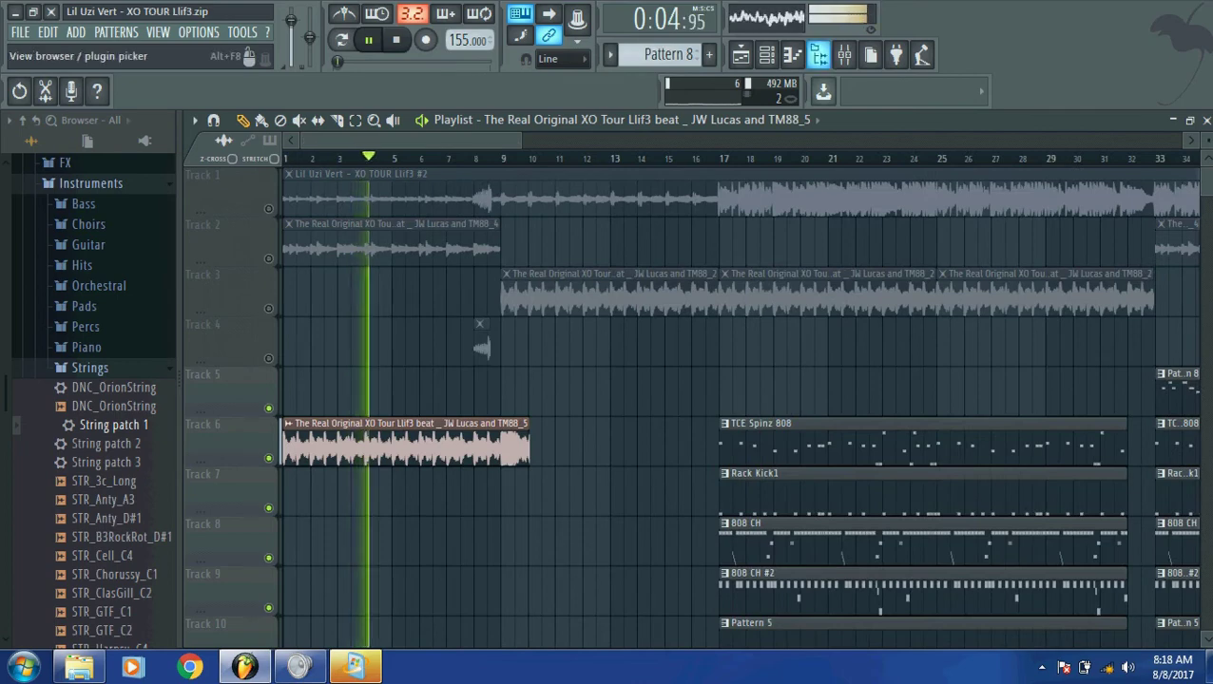
# Step: Compare the clip with and without the half-speed Gross Beat by toggling slot 3 and moving its mix level to 0% and back up
pyautogui.click(844, 54)
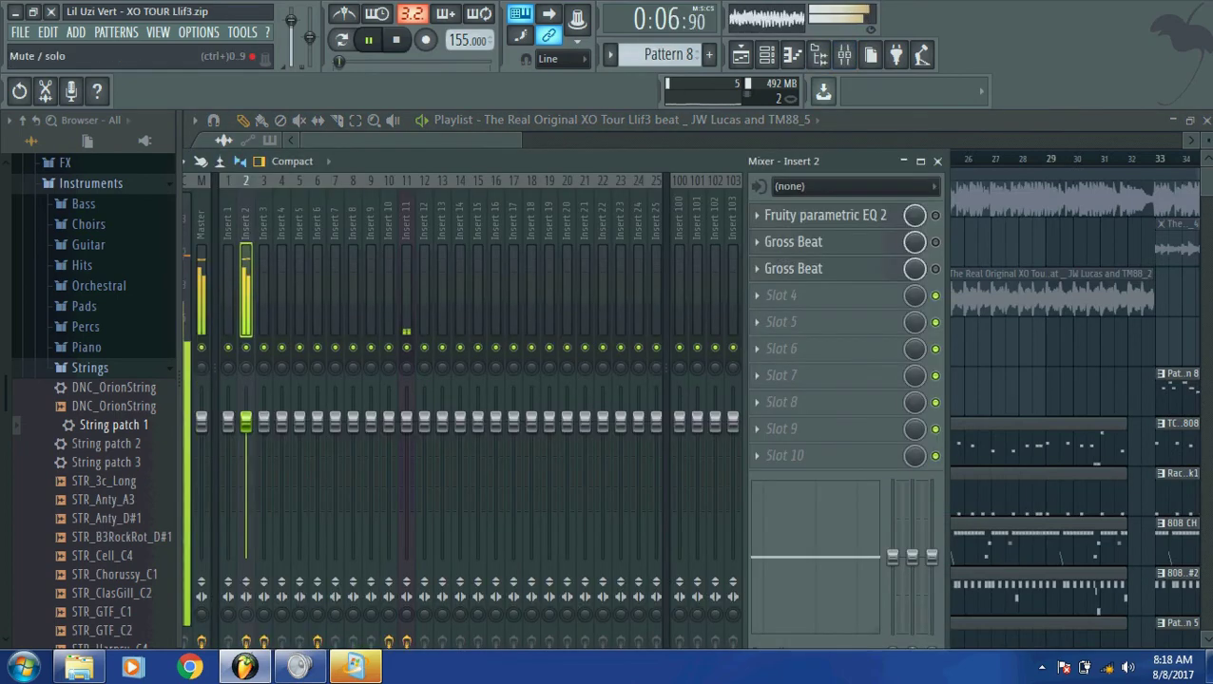
pyautogui.press('space')
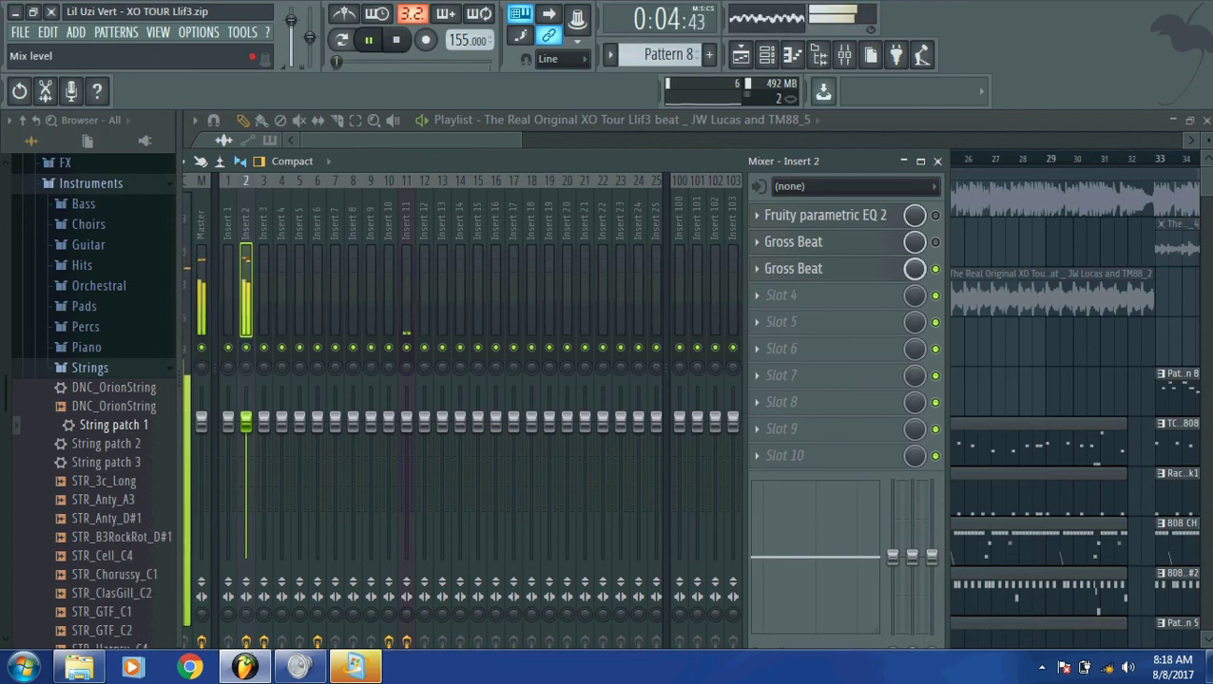
pyautogui.press('space')
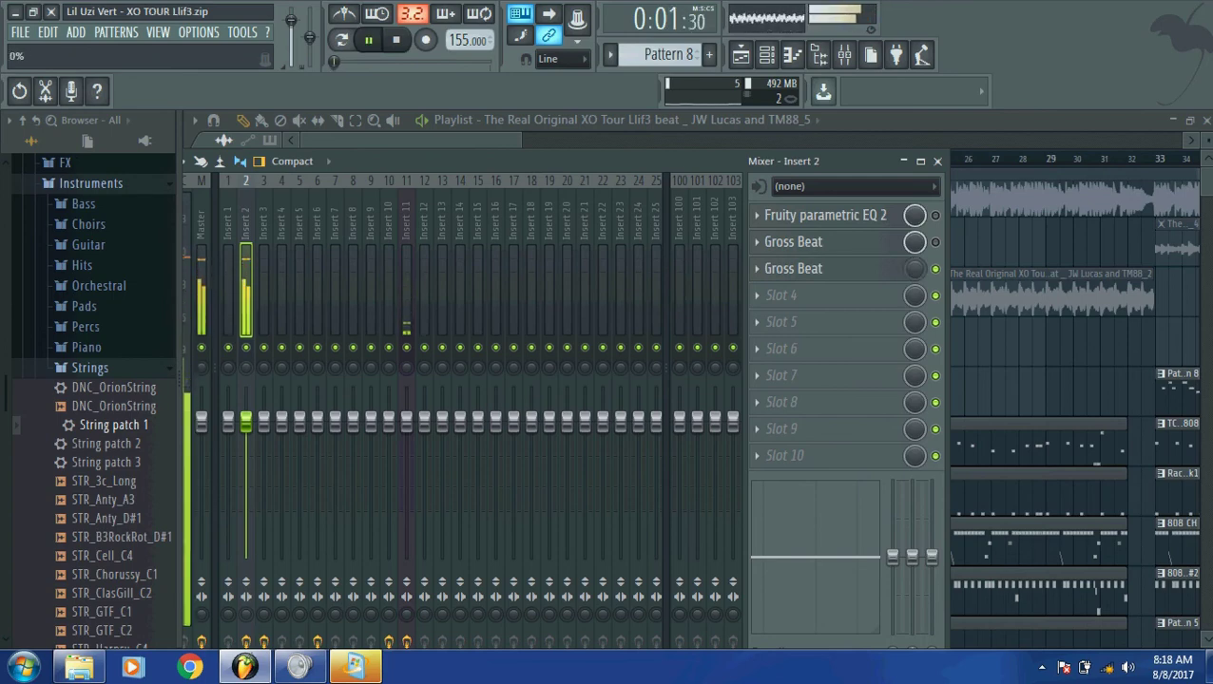
pyautogui.moveTo(915, 268); pyautogui.dragTo(915, 228)
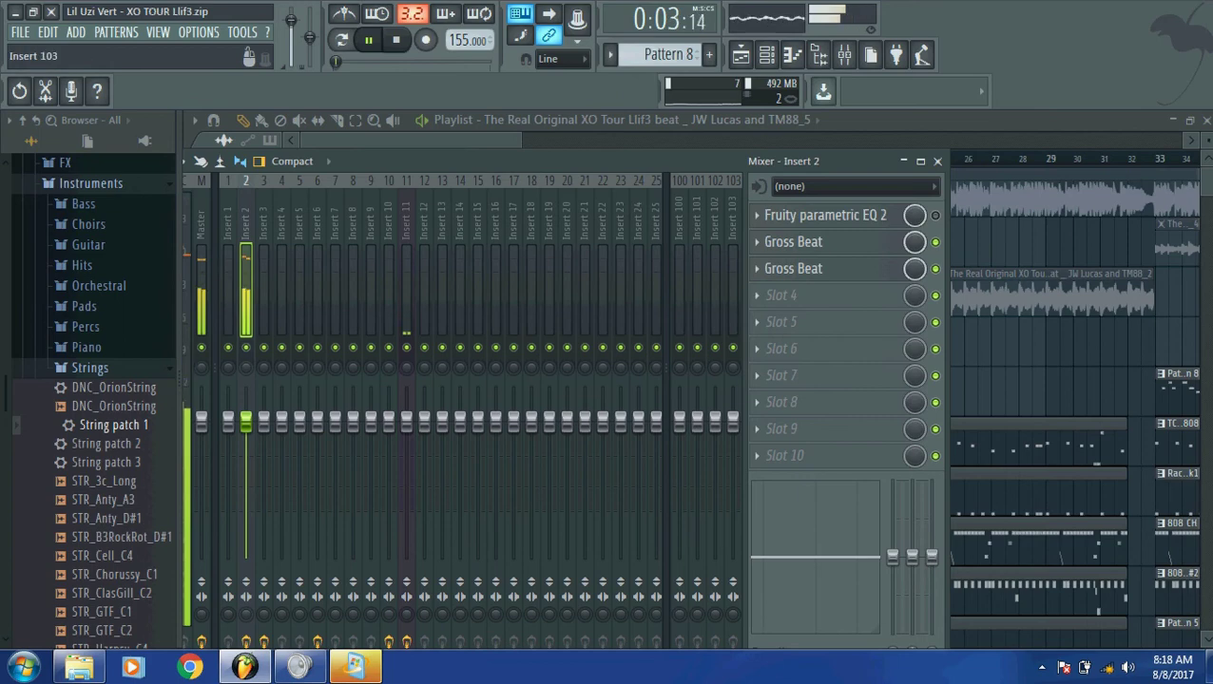
# Step: Remove the second Gross Beat from slot 3 of Insert 2, stop playback and re-enable the insert's Fruity parametric EQ 2
pyautogui.click(757, 268)
pyautogui.moveTo(785, 258)
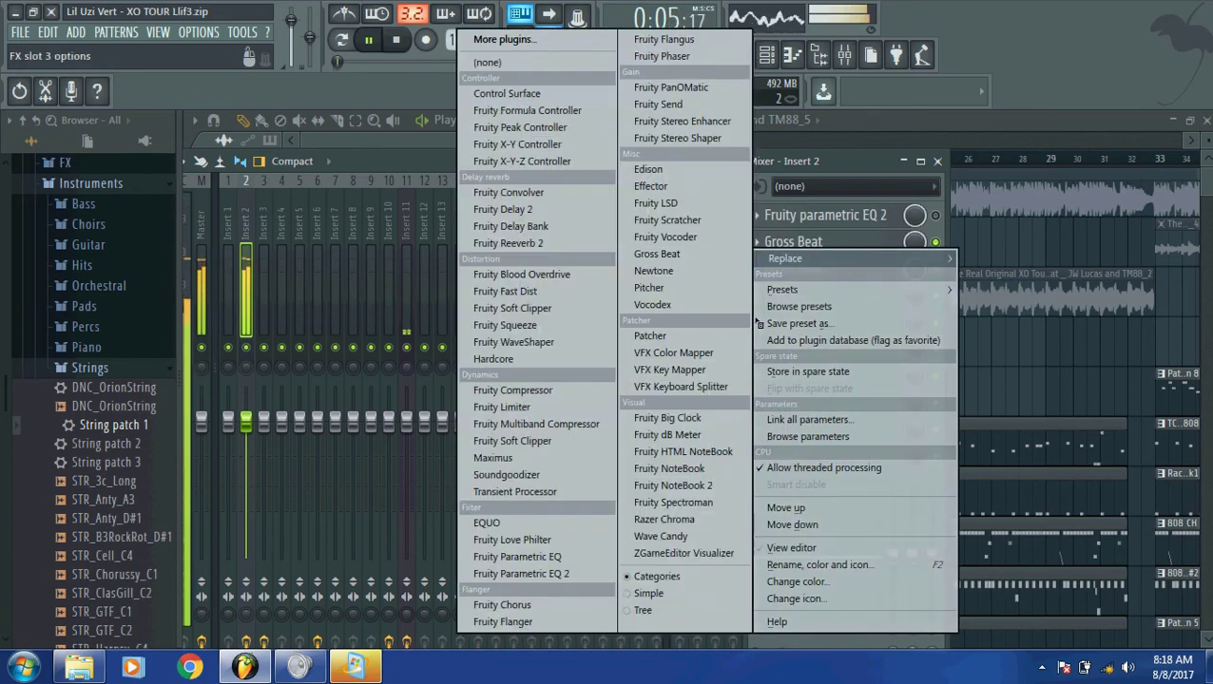
pyautogui.press('Escape')
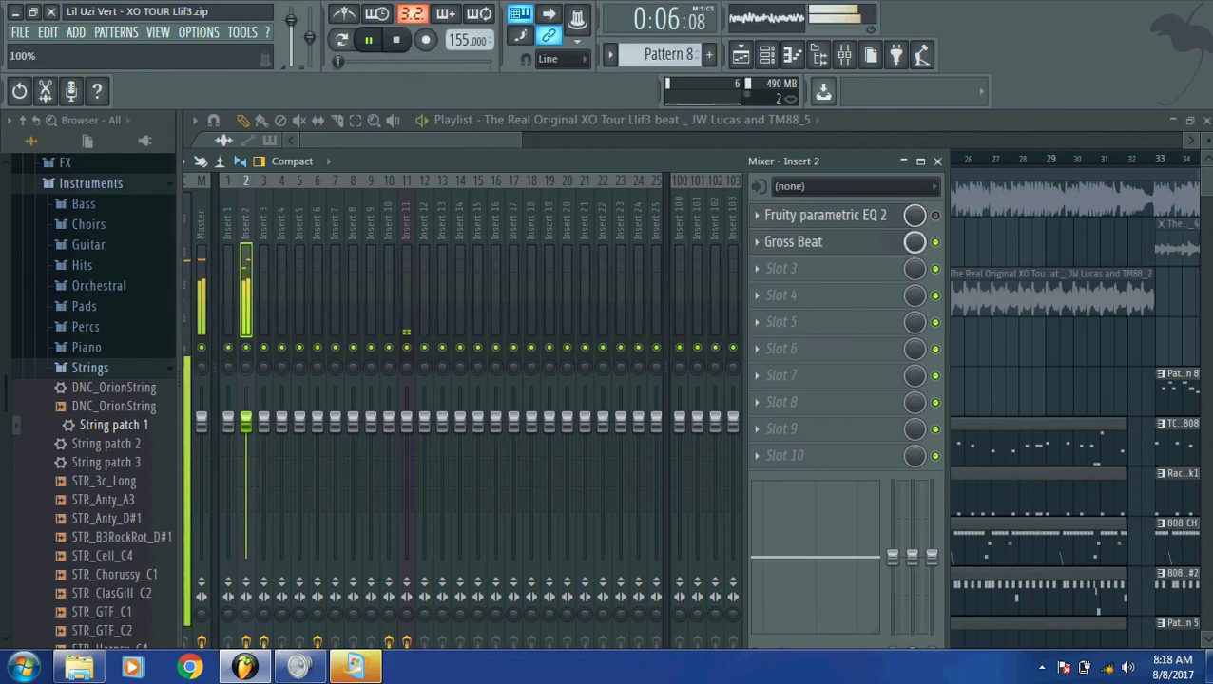
pyautogui.press('space')
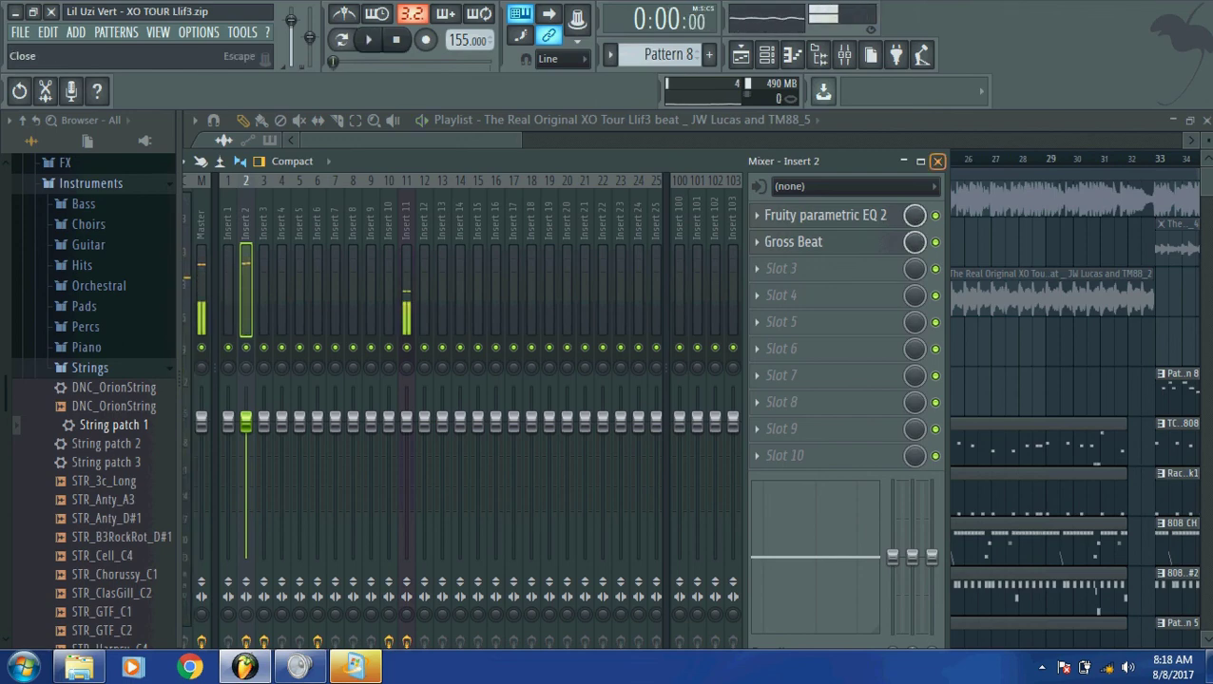
pyautogui.click(937, 161)
# Step: Delete the TM88_5 clip from Track 6 and unmute Tracks 2, 3 and 4, keeping Track 1 muted
pyautogui.press('Delete')
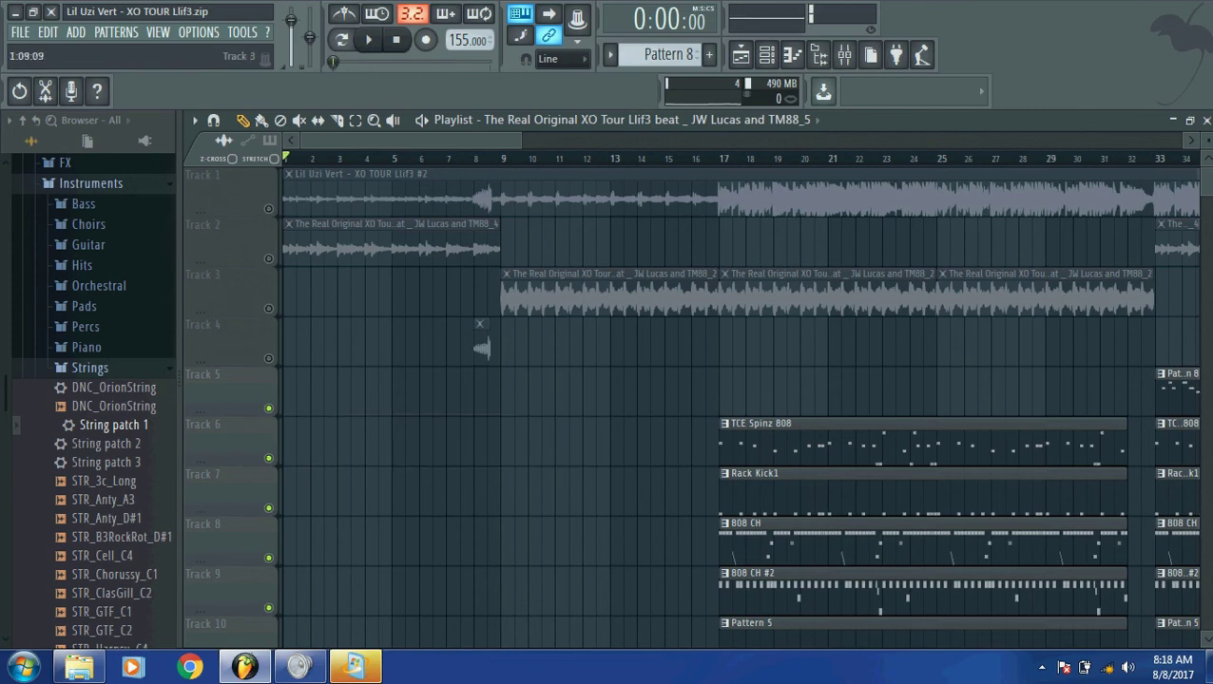
pyautogui.moveTo(268, 358); pyautogui.dragTo(268, 208)
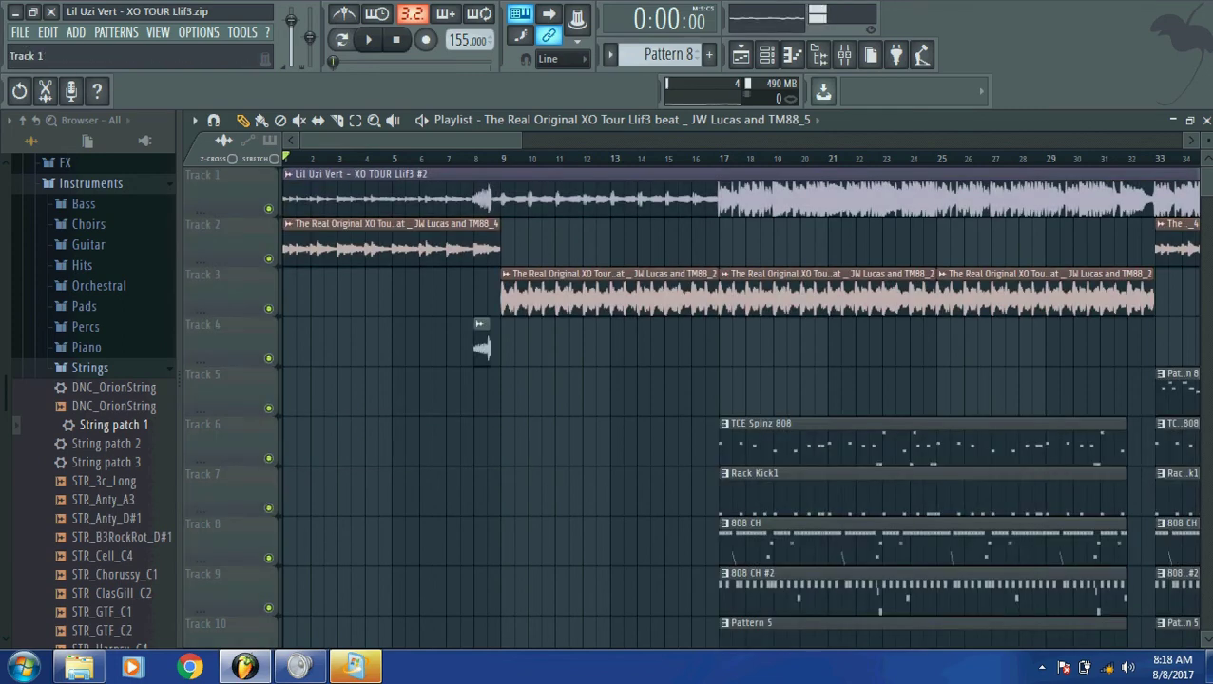
pyautogui.click(268, 209)
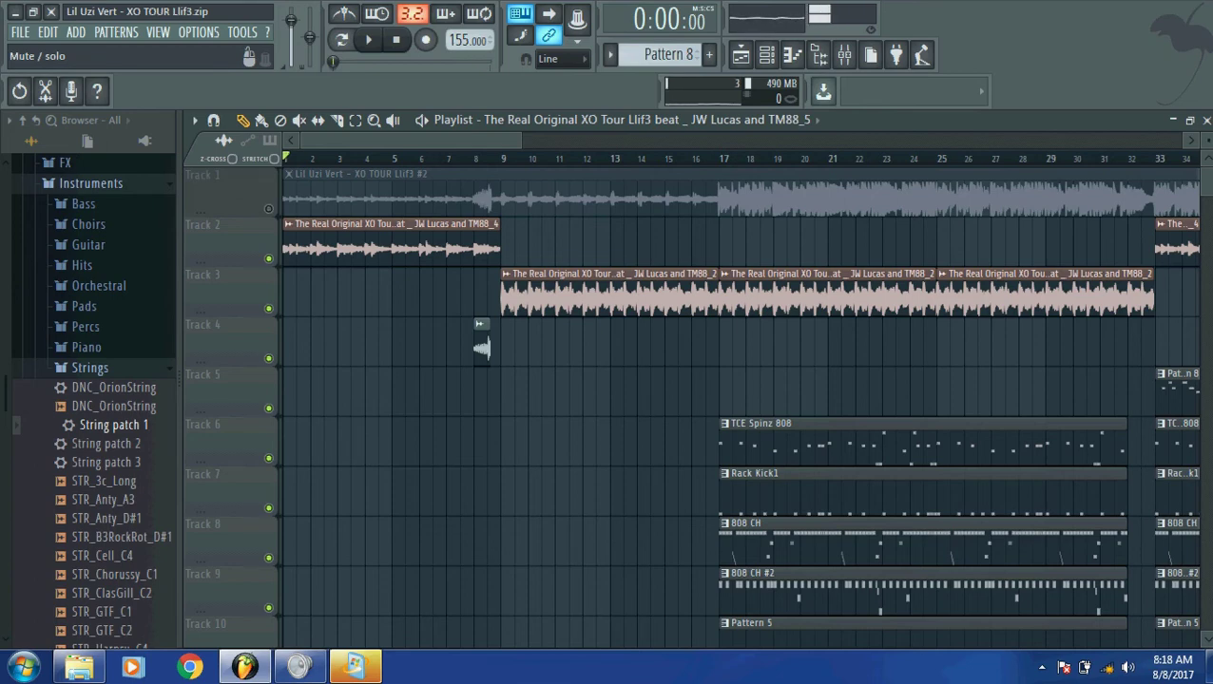
pyautogui.scroll(-6, 739, 408)
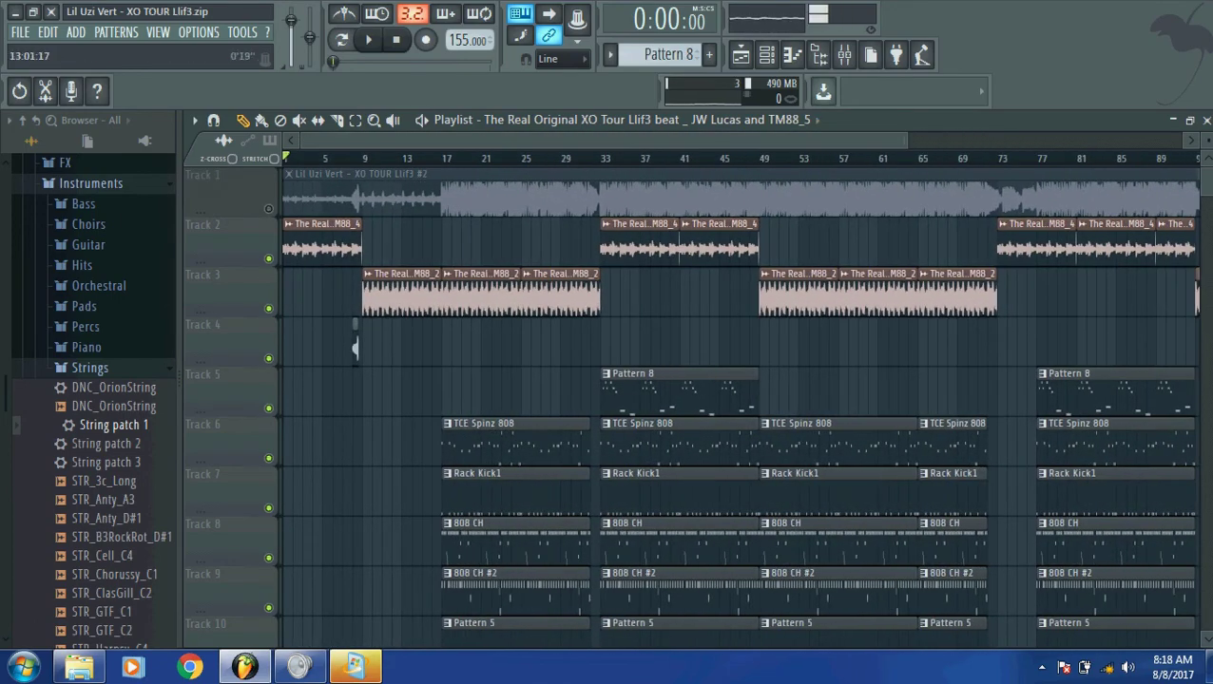
# Step: Enable the Pitcher, Fruity Reeverb 2 and Fruity delay 2 effects on mixer Insert 11 and check Pitcher's settings
pyautogui.click(402, 158)
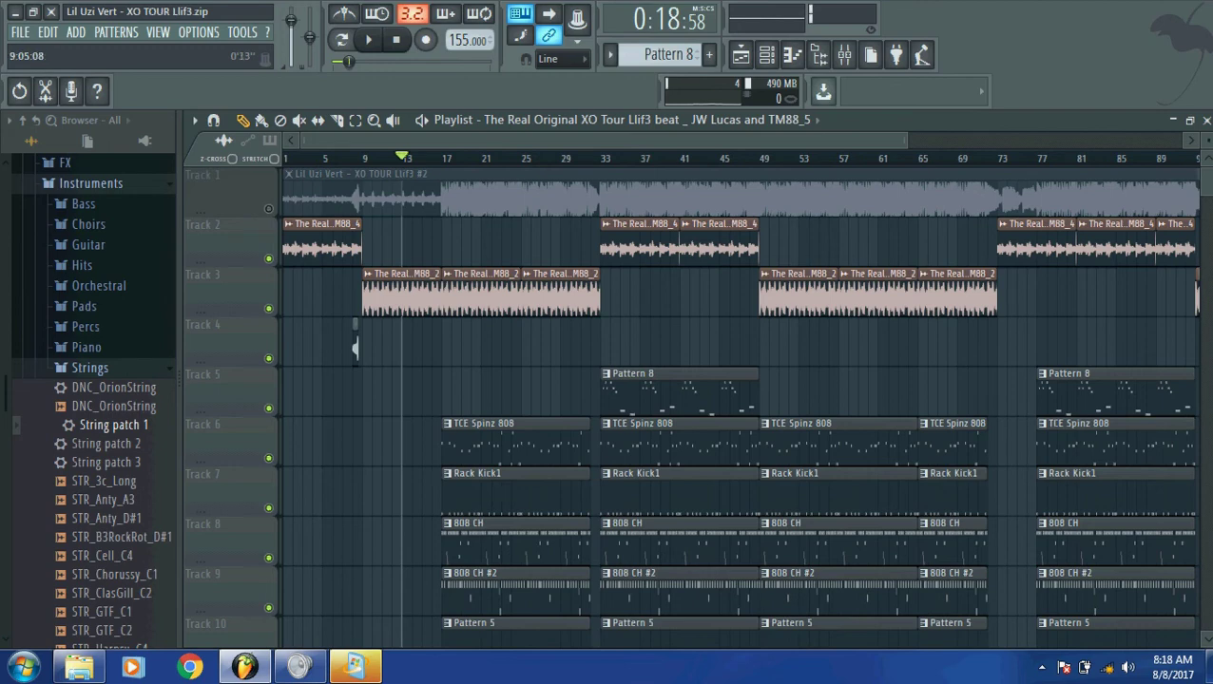
pyautogui.click(844, 54)
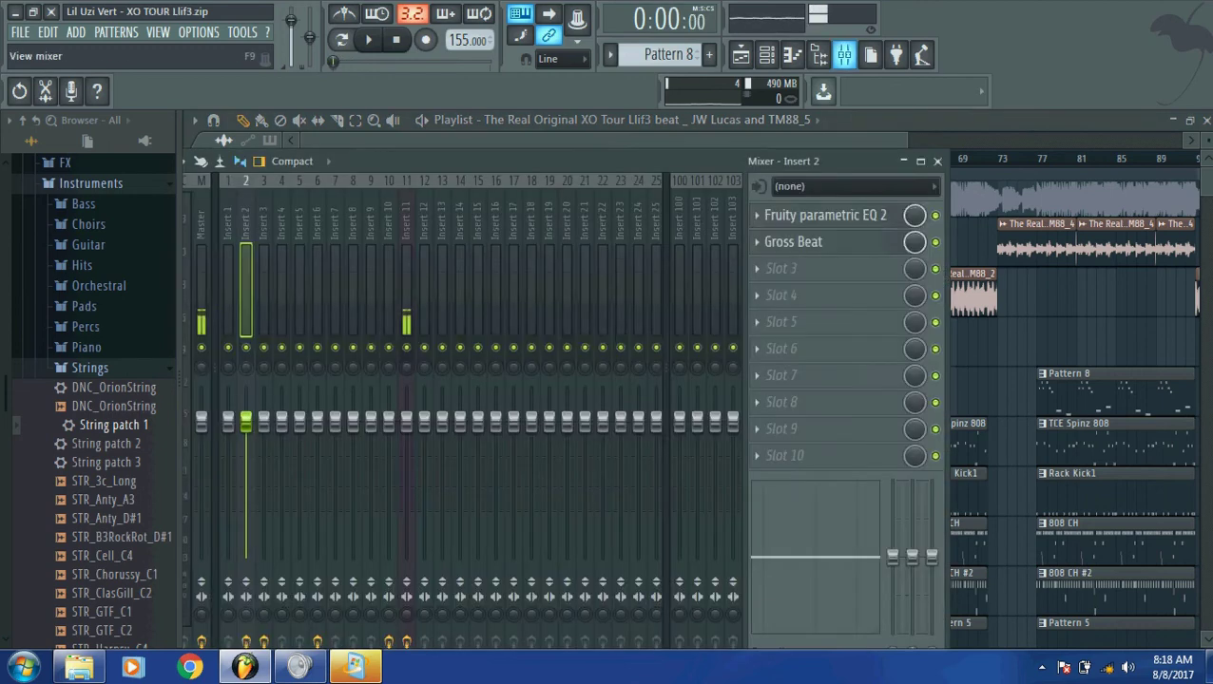
pyautogui.click(406, 285)
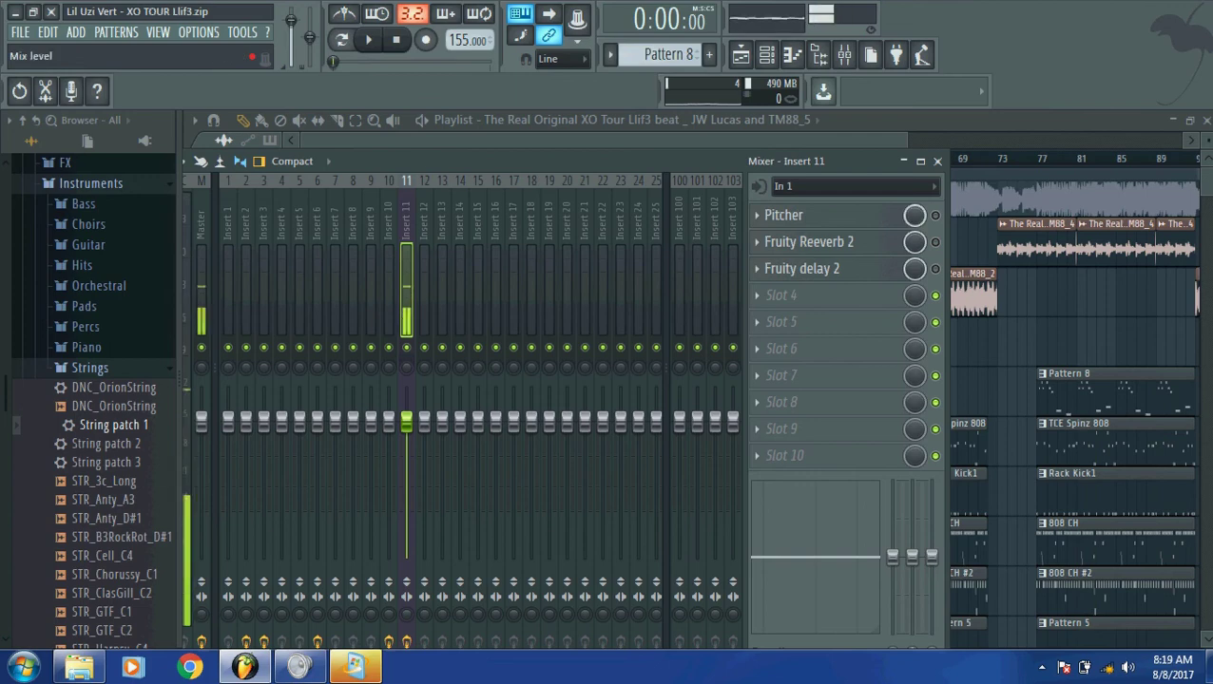
pyautogui.click(784, 215)
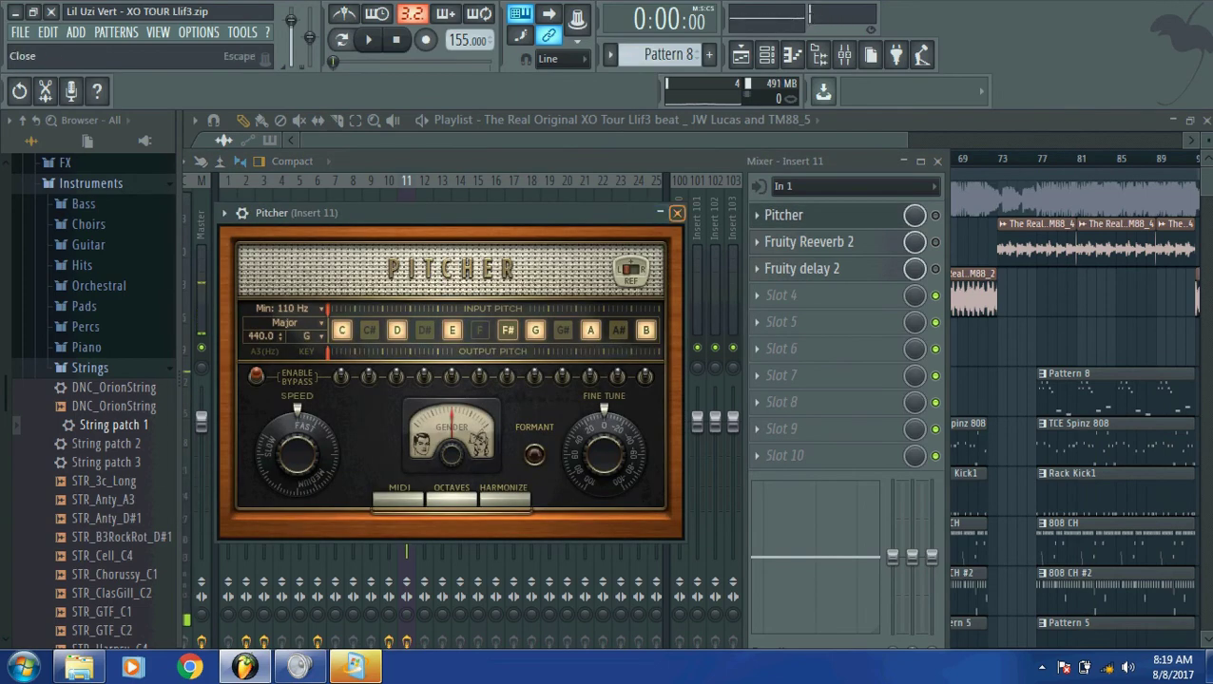
pyautogui.click(676, 213)
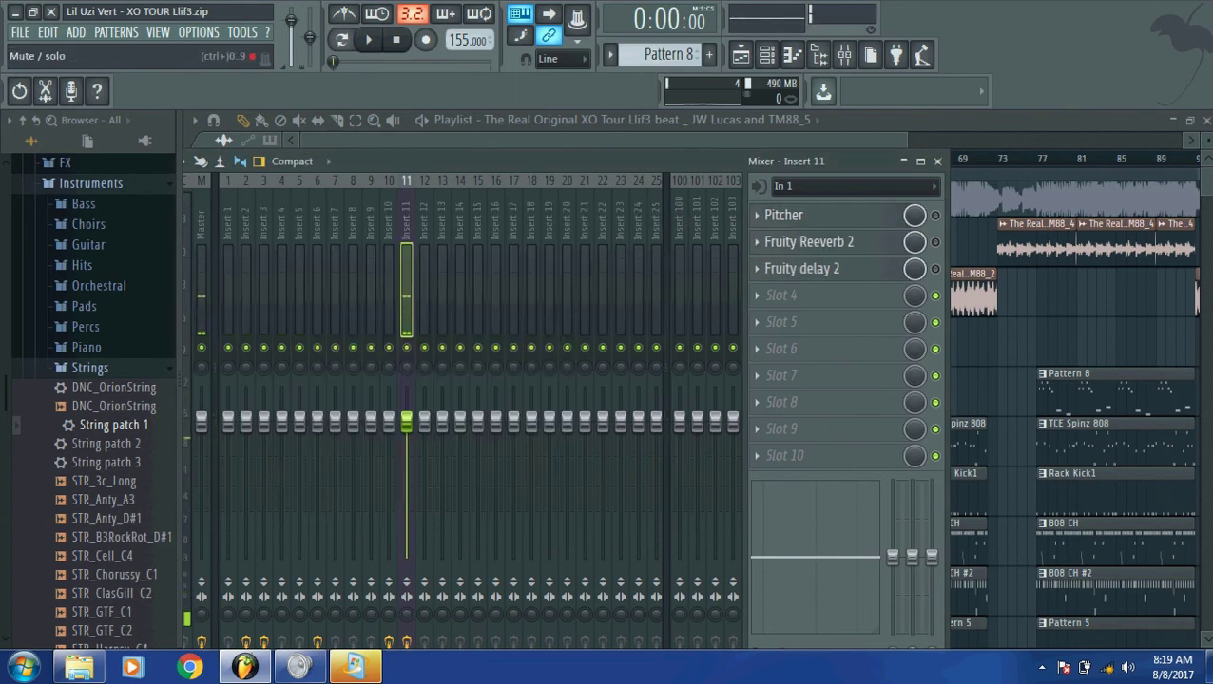
pyautogui.click(784, 215)
pyautogui.click(784, 214)
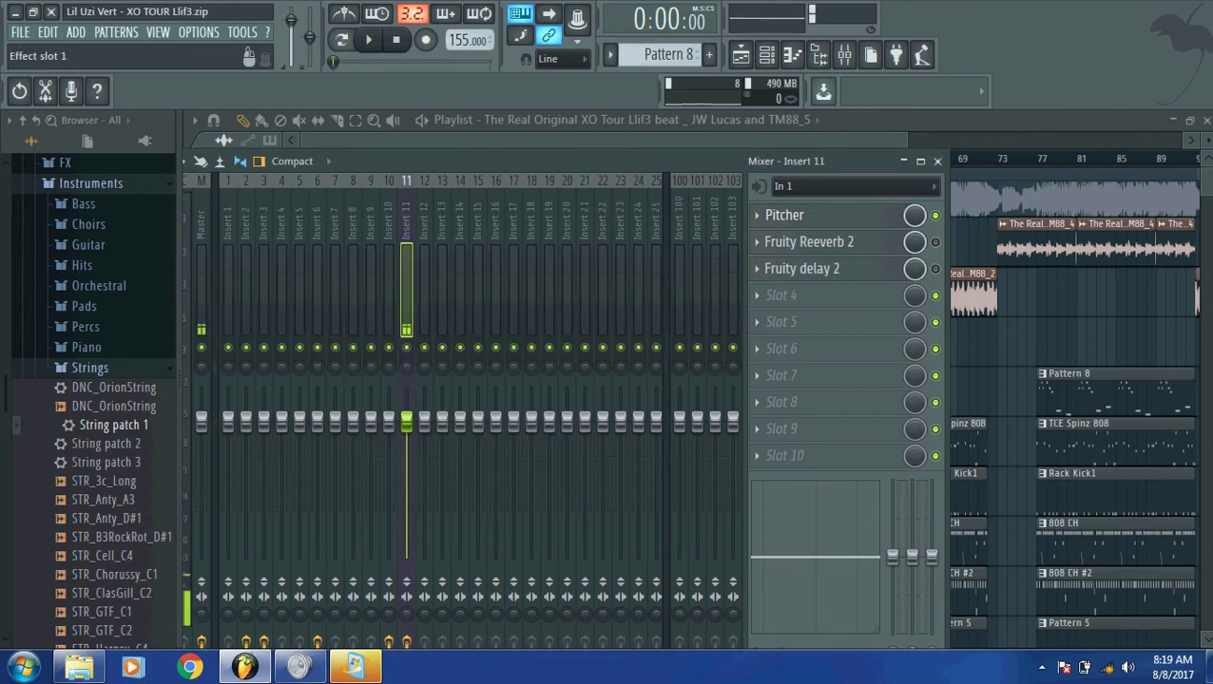
pyautogui.click(784, 214)
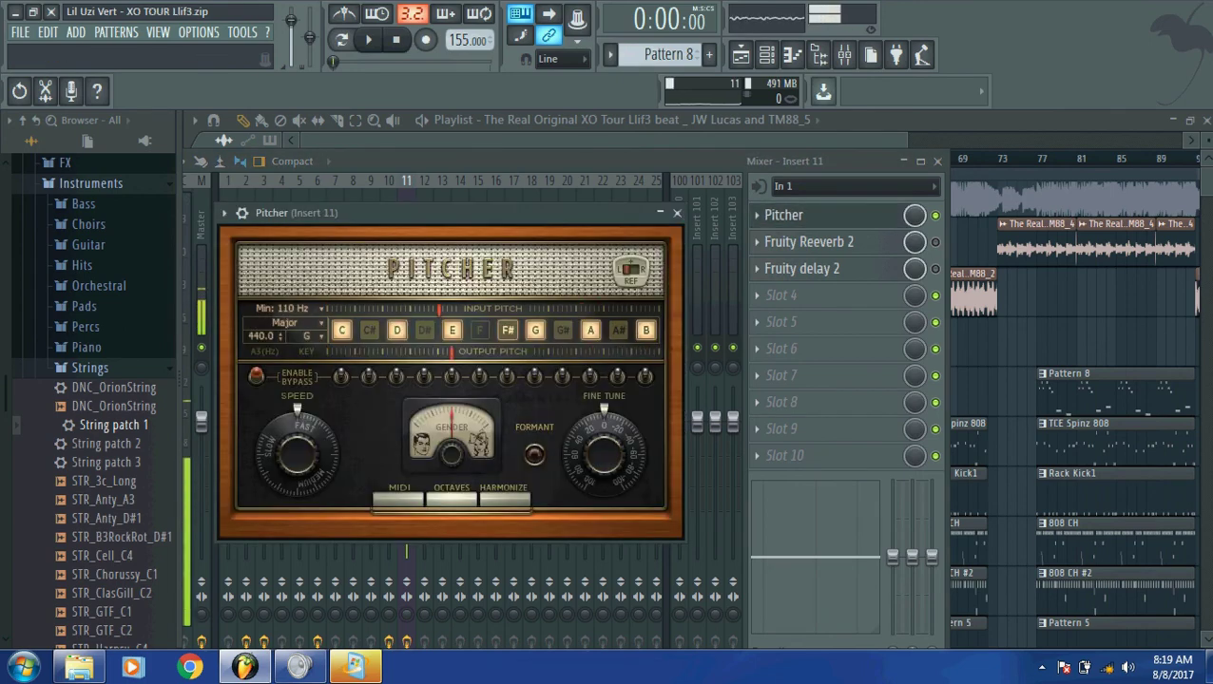
pyautogui.press('Escape')
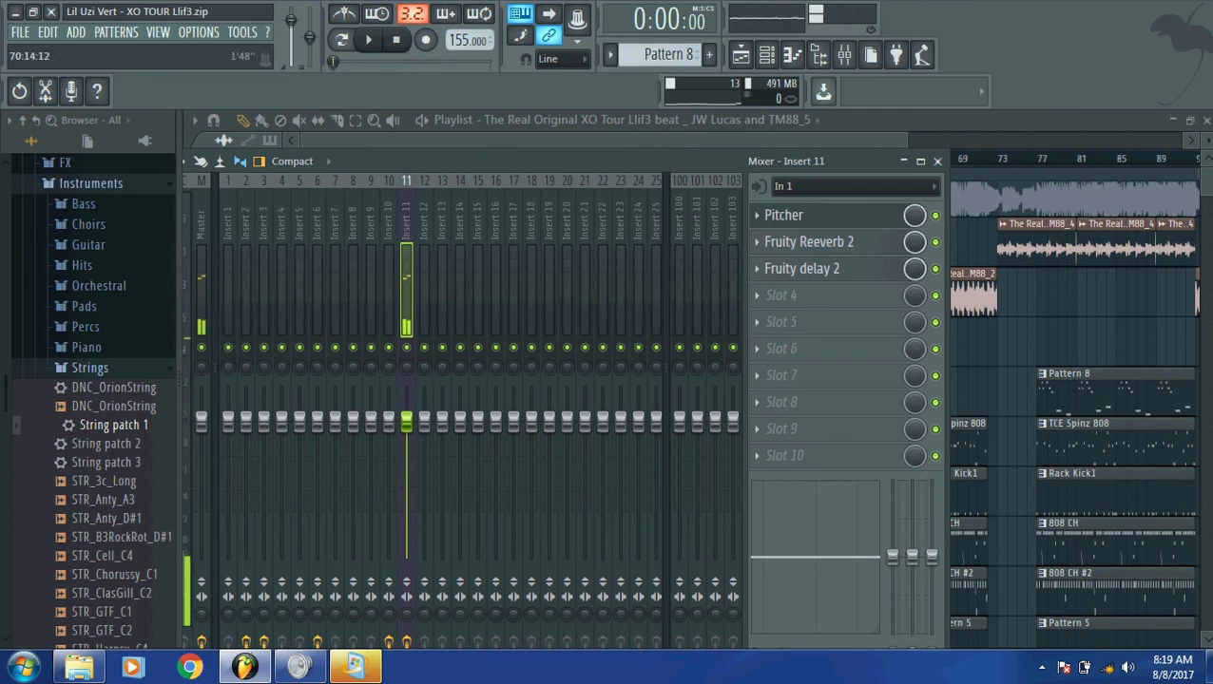
# Step: Return to the playlist, play the arrangement from the start and stop it around bar 21
pyautogui.press('F9')
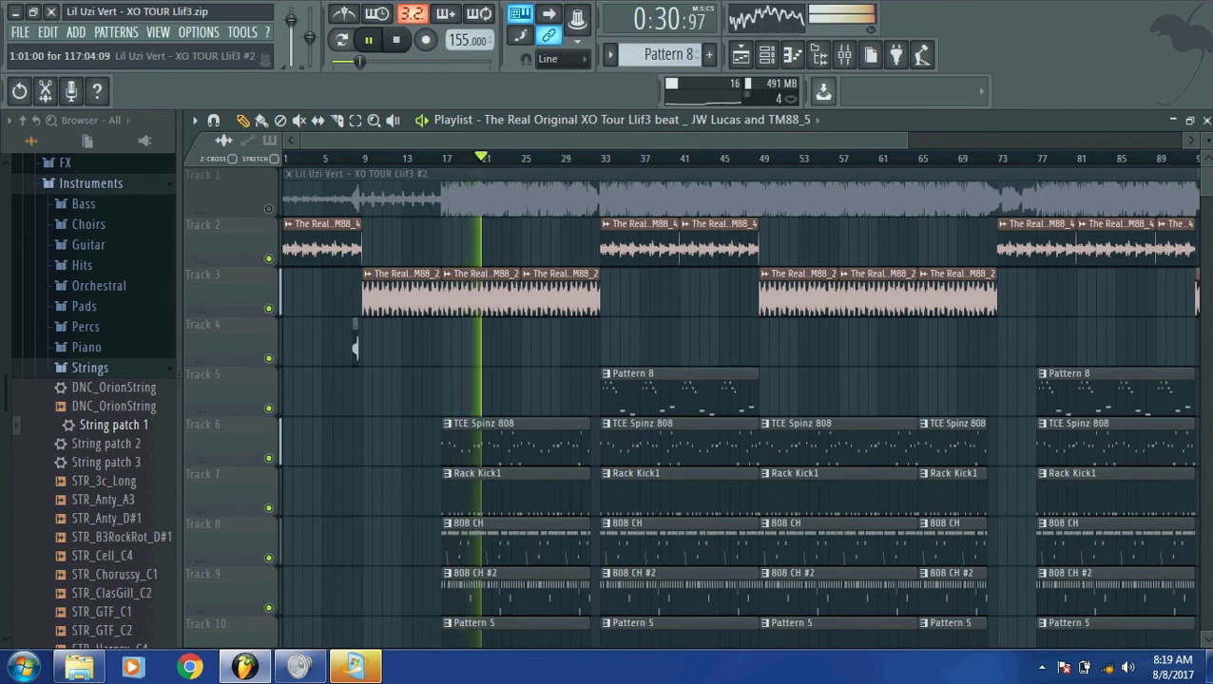
pyautogui.press('space')
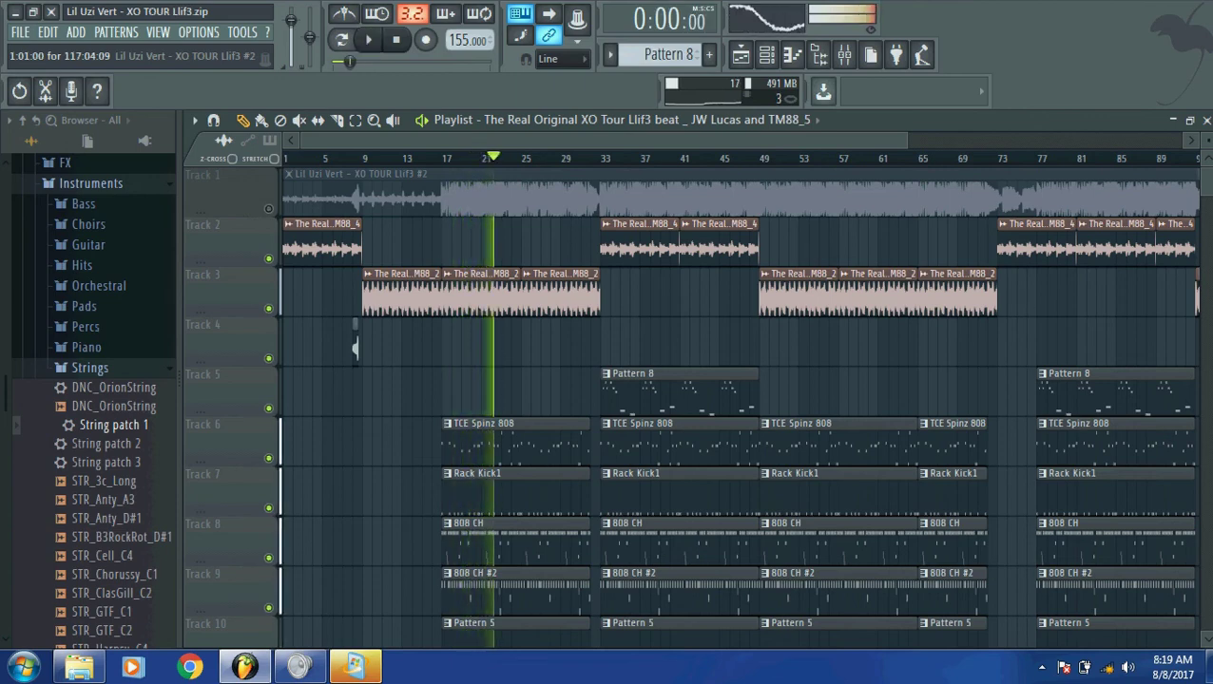
# Step: On Insert 11, set Pitcher's correction speed to 78 and Fruity Reeverb 2's wet level to 39%
pyautogui.click(845, 55)
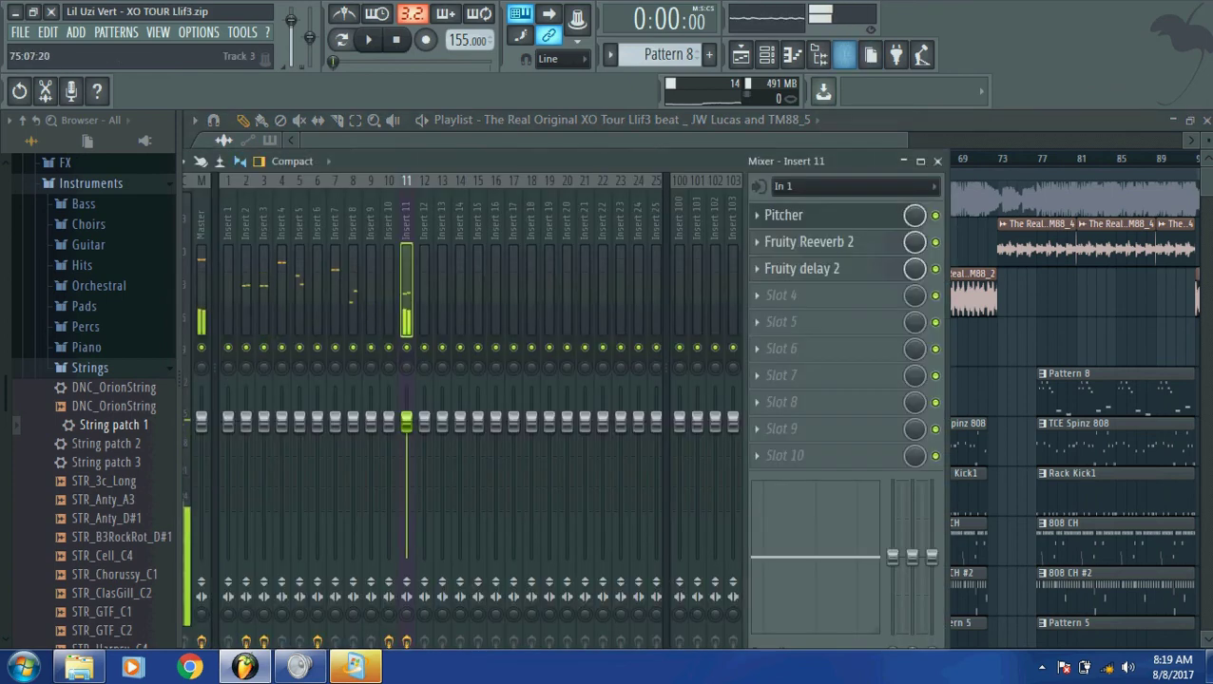
pyautogui.click(799, 215)
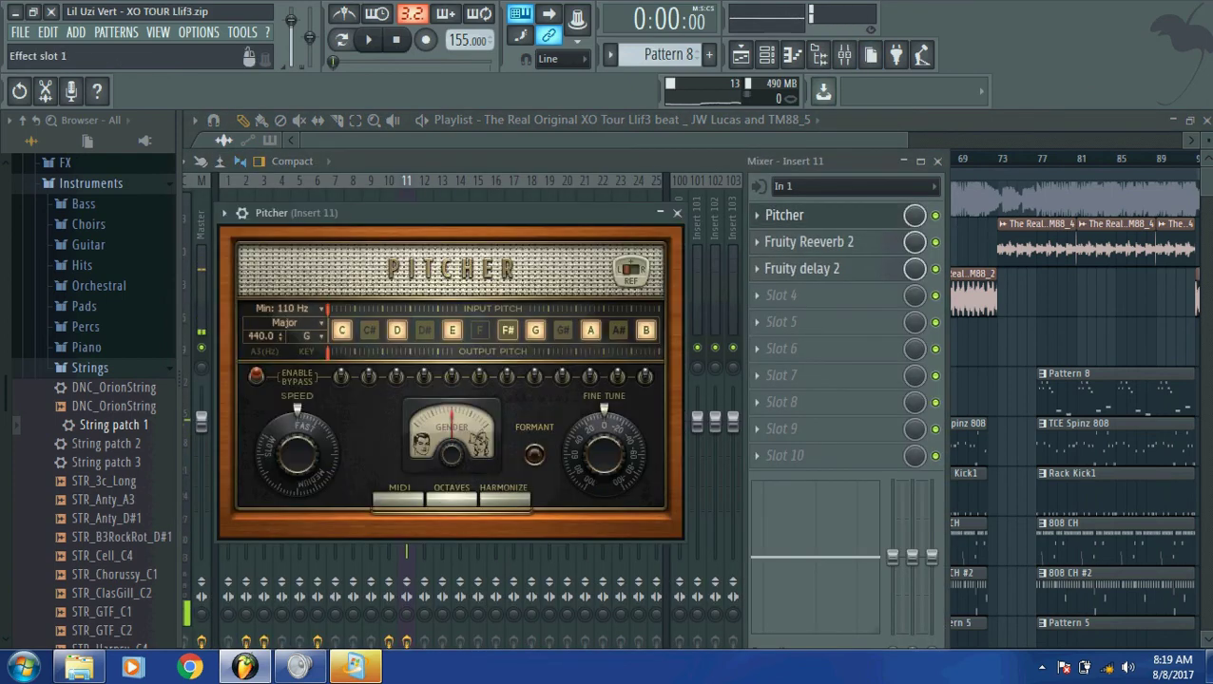
pyautogui.moveTo(296, 454); pyautogui.dragTo(297, 445)
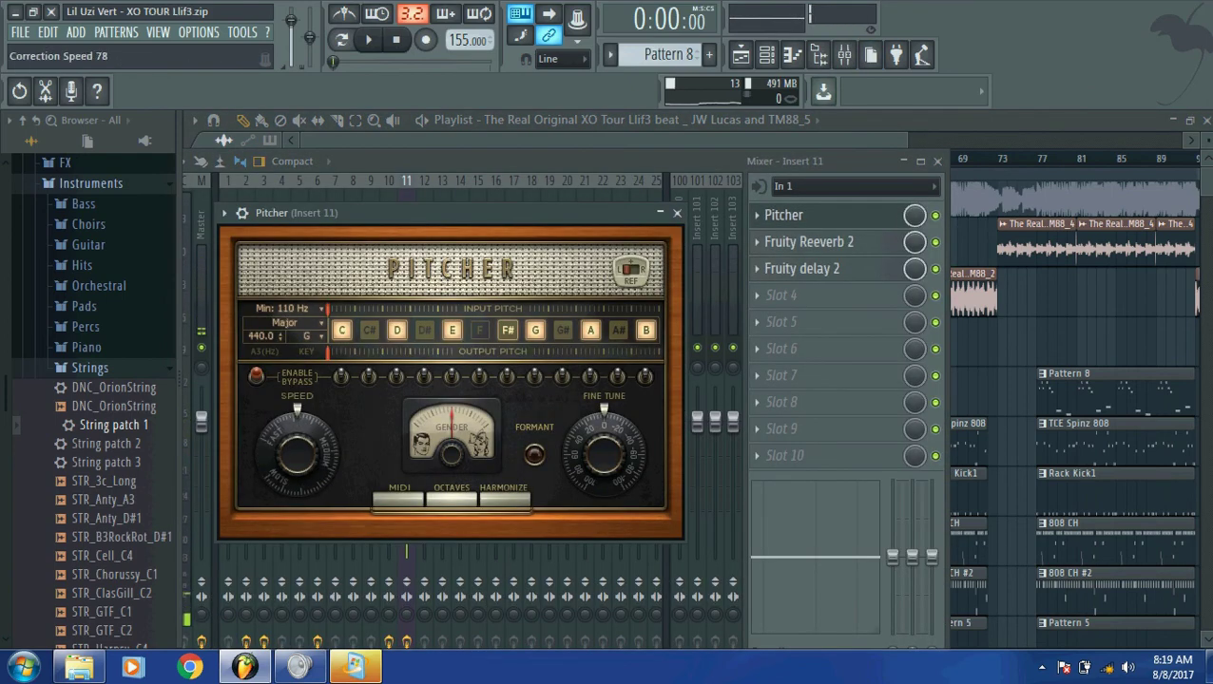
pyautogui.click(808, 242)
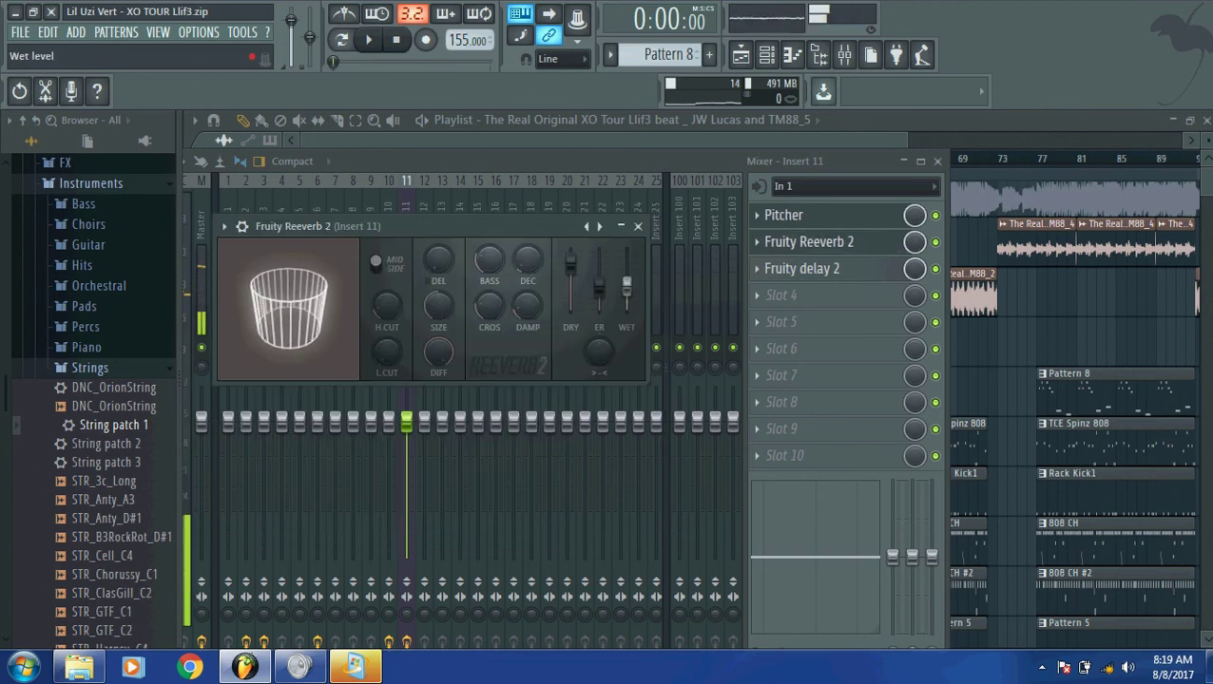
pyautogui.moveTo(626, 286); pyautogui.dragTo(627, 271)
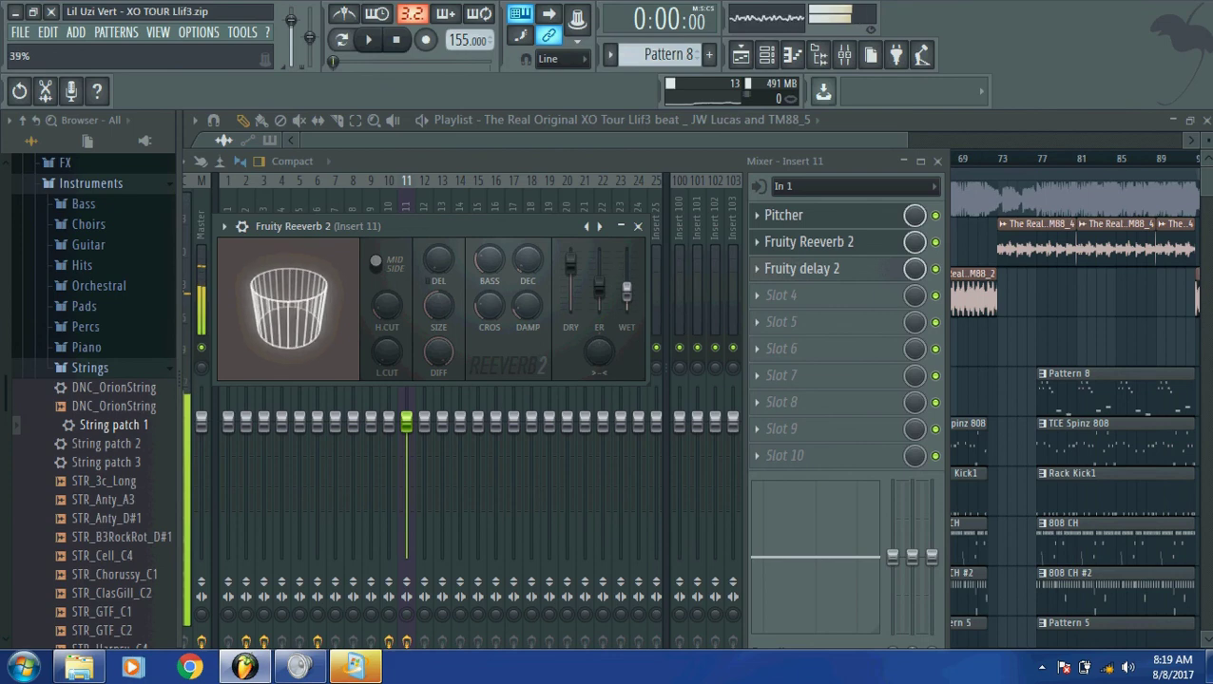
pyautogui.press('F5')
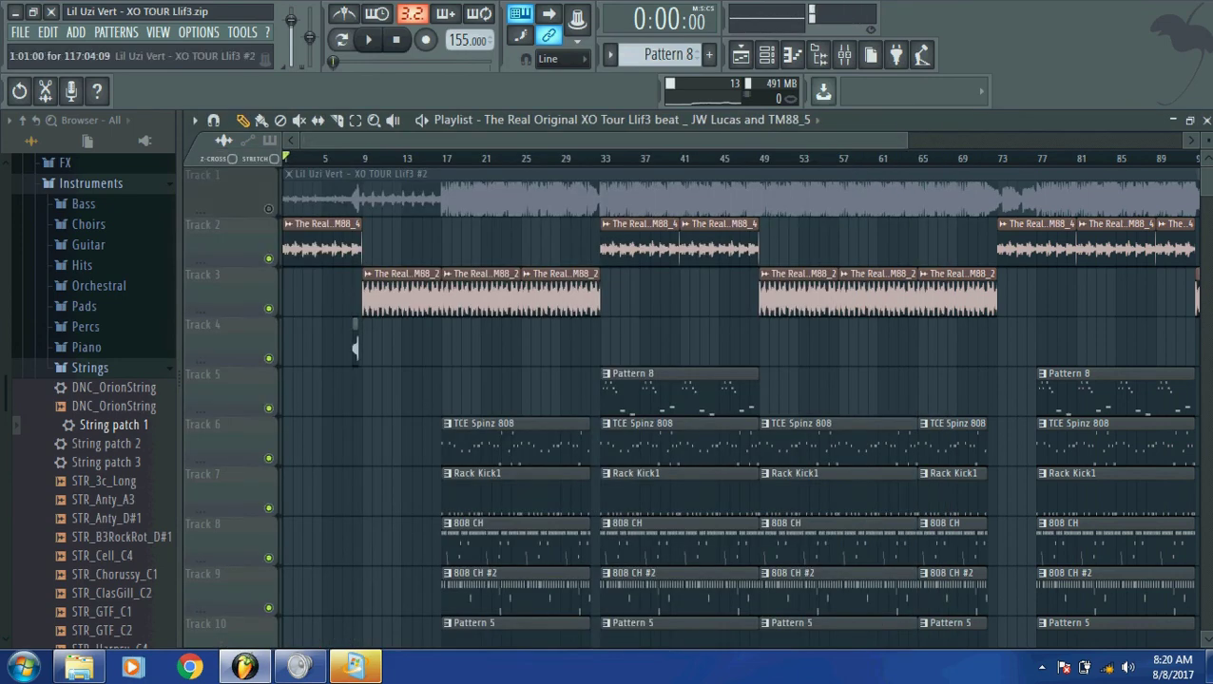
# Step: Play the arrangement from around bar 21 and again from bar 33, stopping playback each time
pyautogui.press('space')
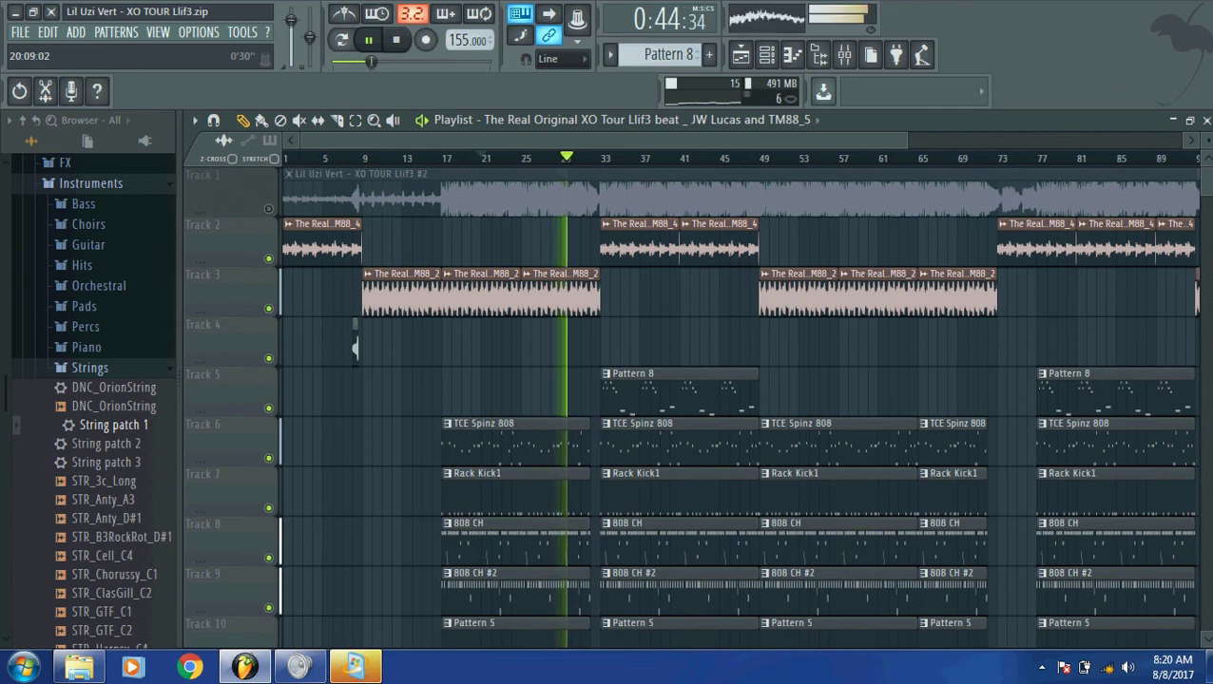
pyautogui.press('space')
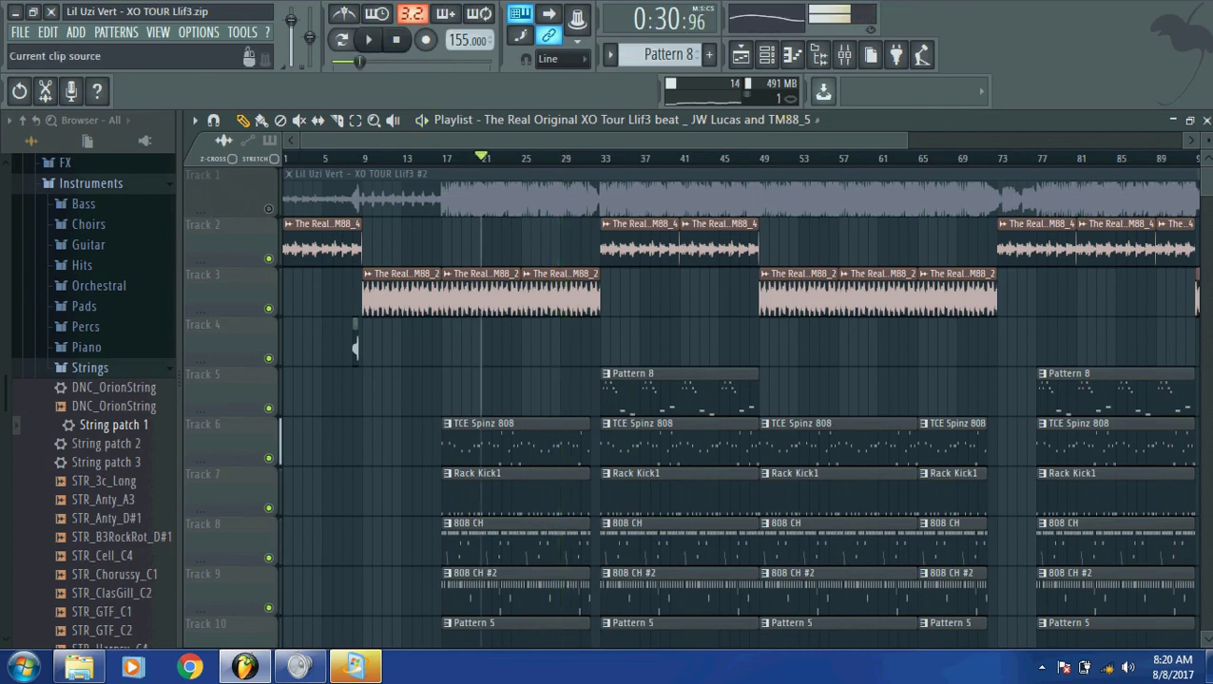
pyautogui.click(606, 158)
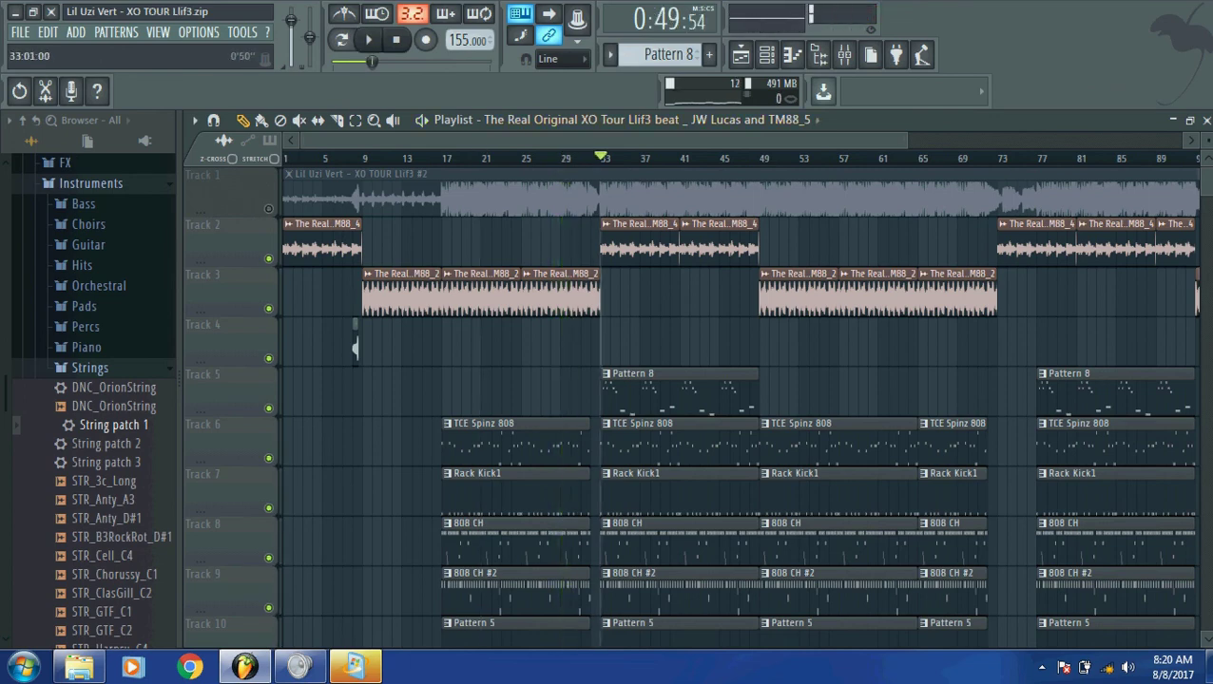
pyautogui.press('space')
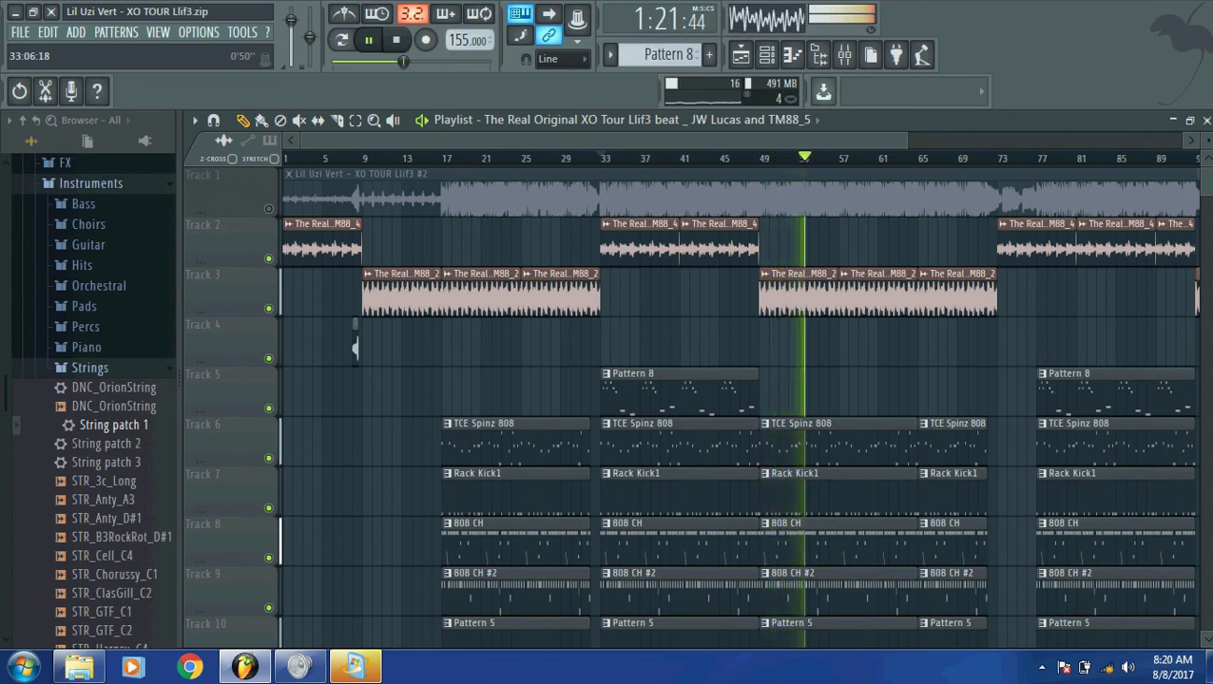
pyautogui.press('space')
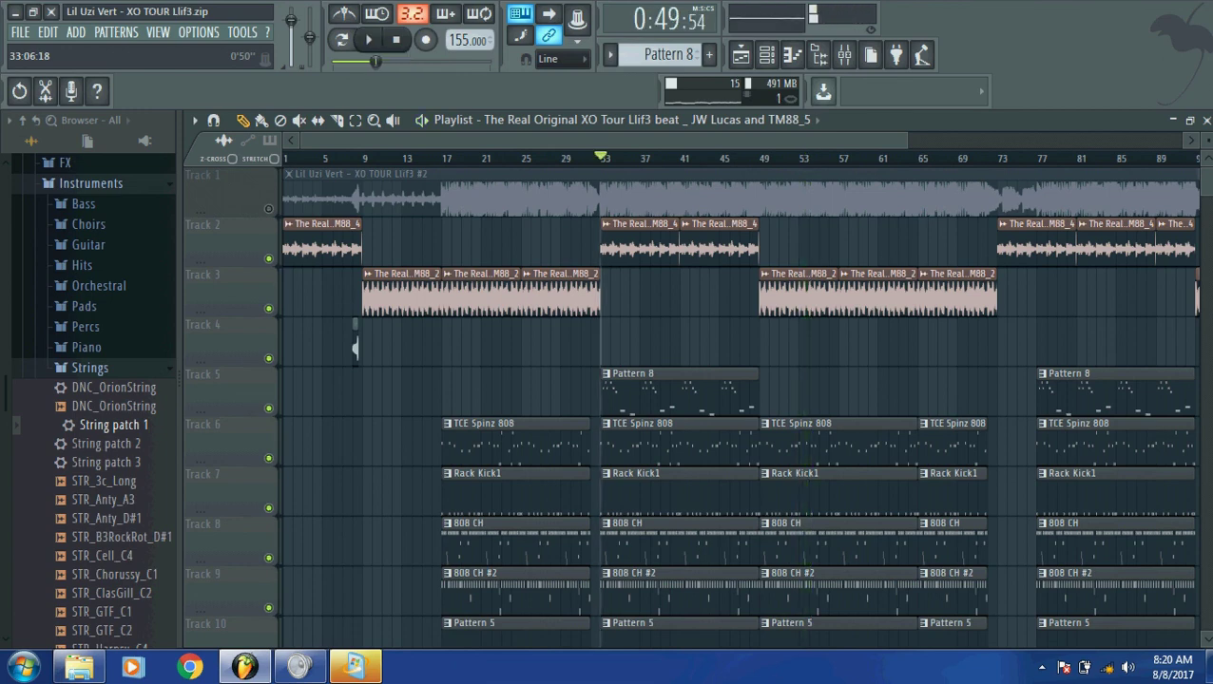
# Step: Remove Fruity delay 2, Fruity Reeverb 2 and Pitcher from mixer Insert 11
pyautogui.press('F9')
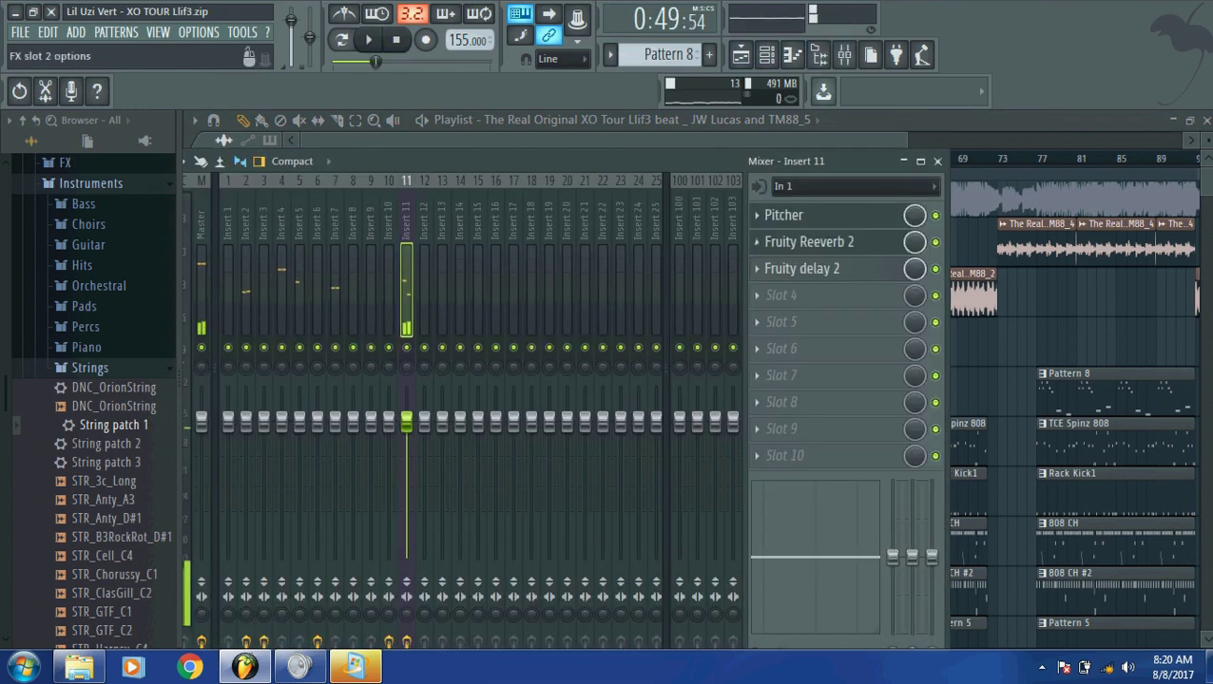
pyautogui.click(757, 268)
pyautogui.moveTo(785, 259)
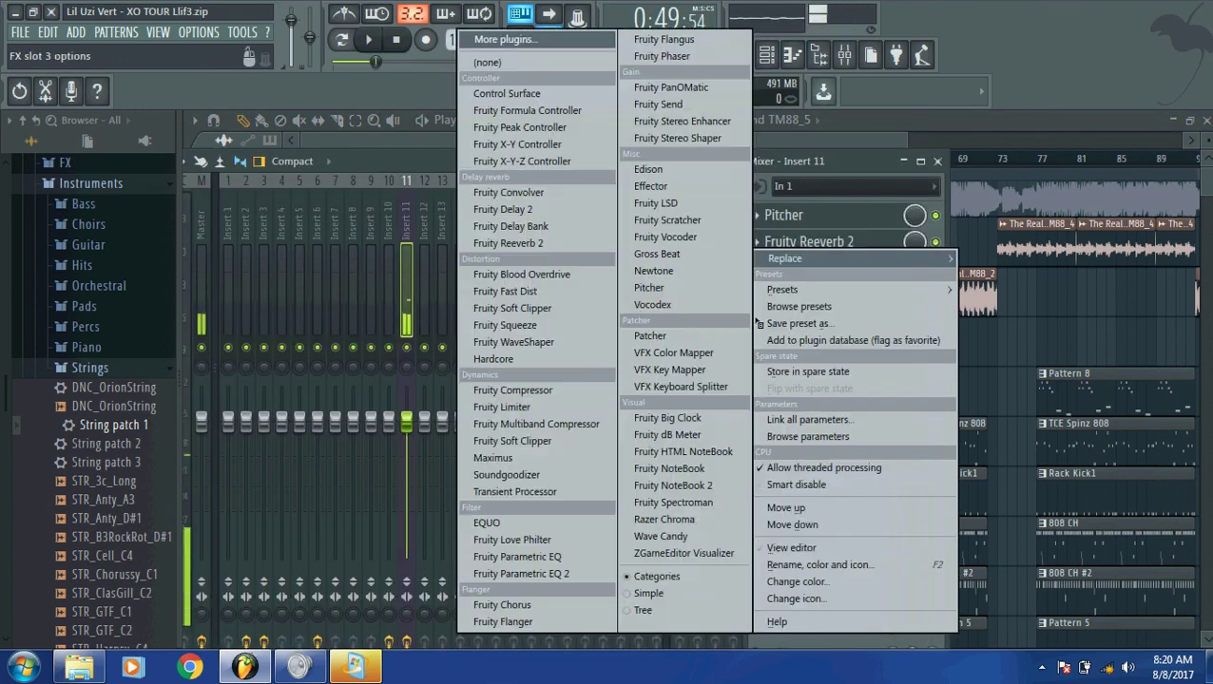
pyautogui.click(488, 62)
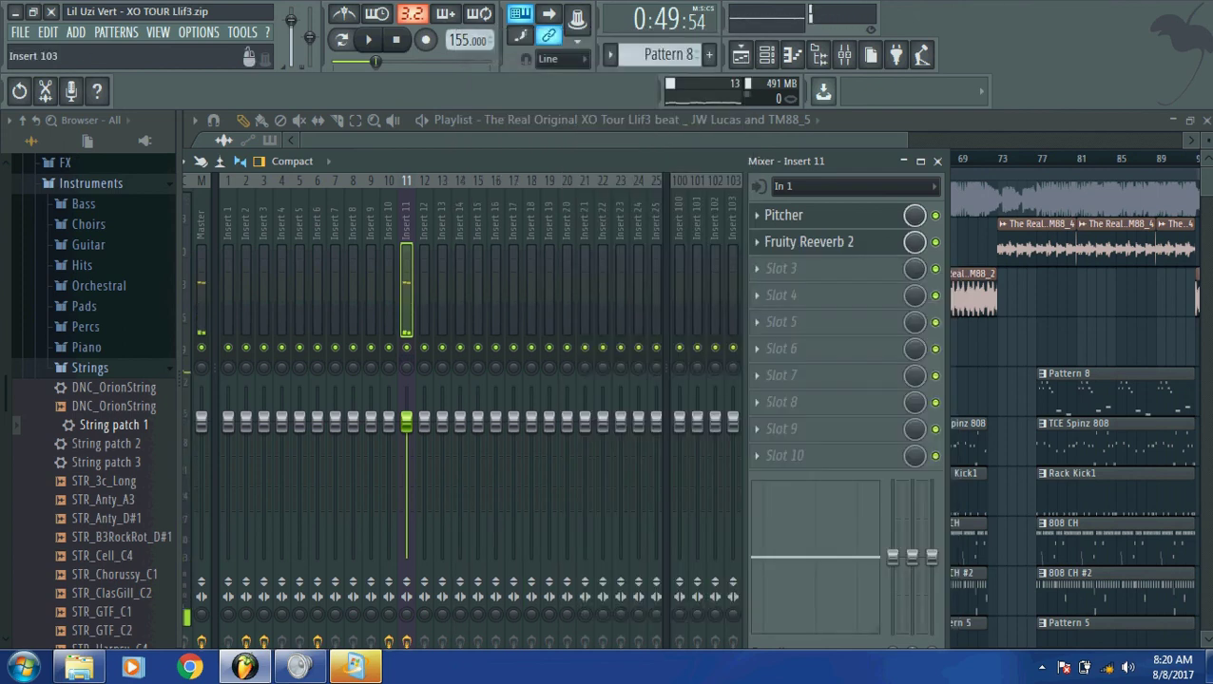
pyautogui.click(757, 241)
pyautogui.moveTo(786, 258)
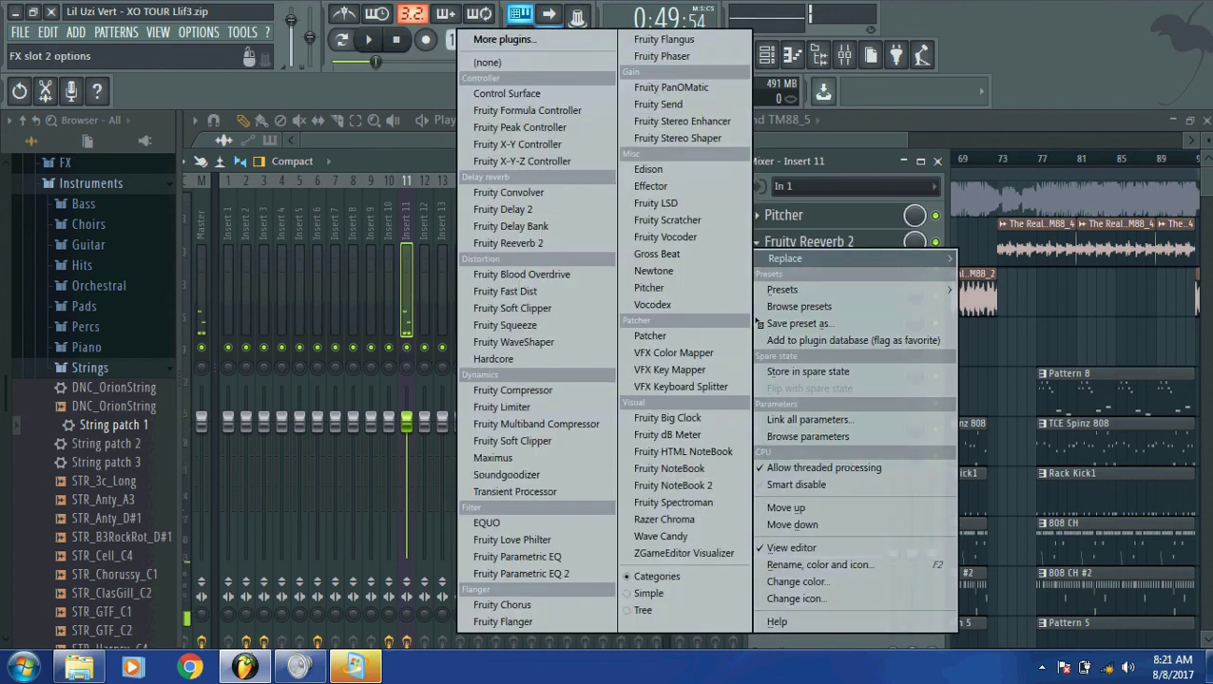
pyautogui.click(487, 61)
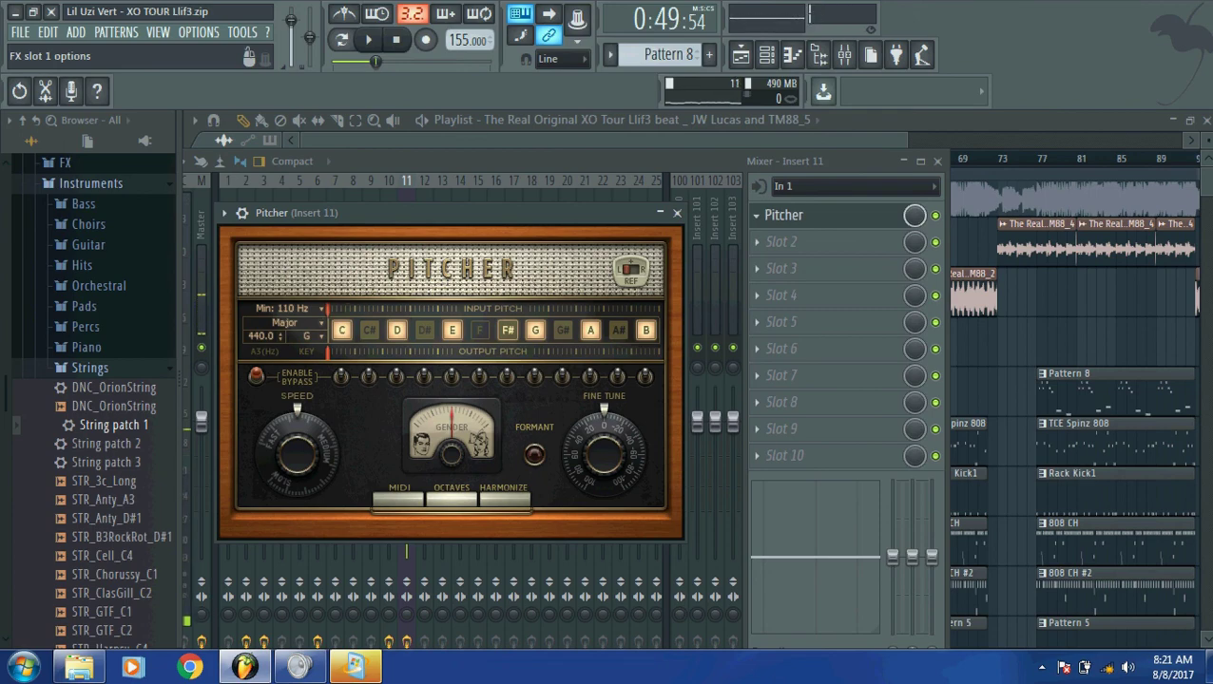
pyautogui.click(757, 215)
pyautogui.moveTo(785, 239)
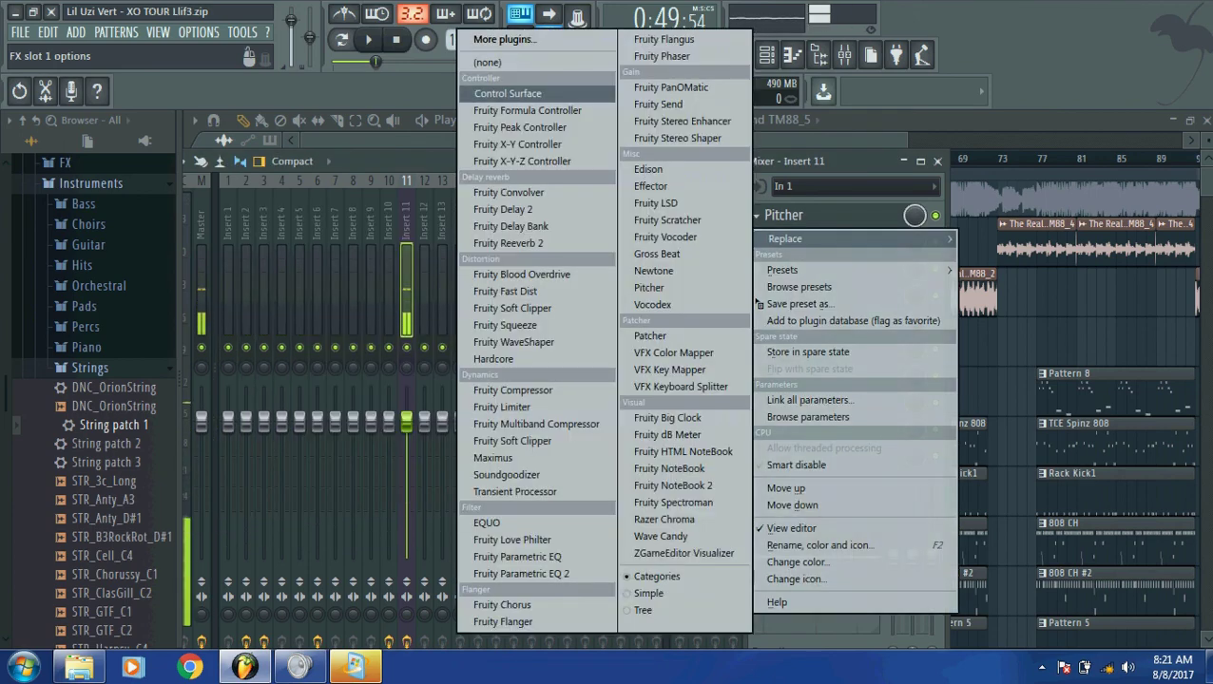
pyautogui.click(488, 62)
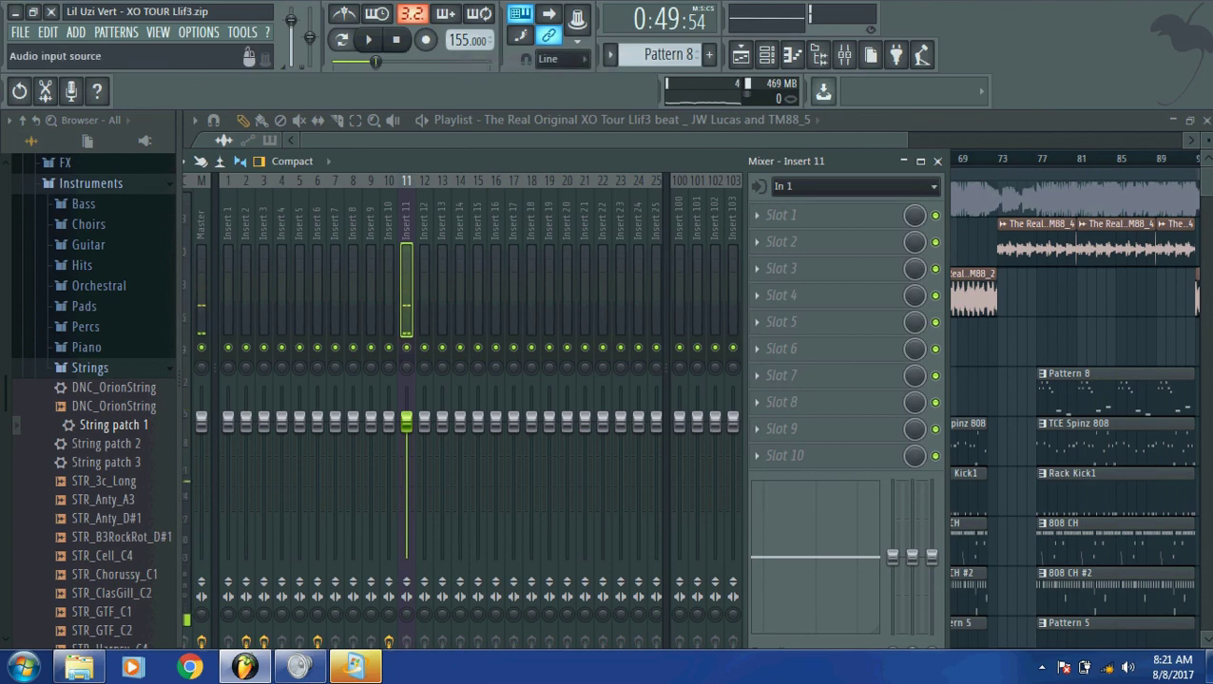